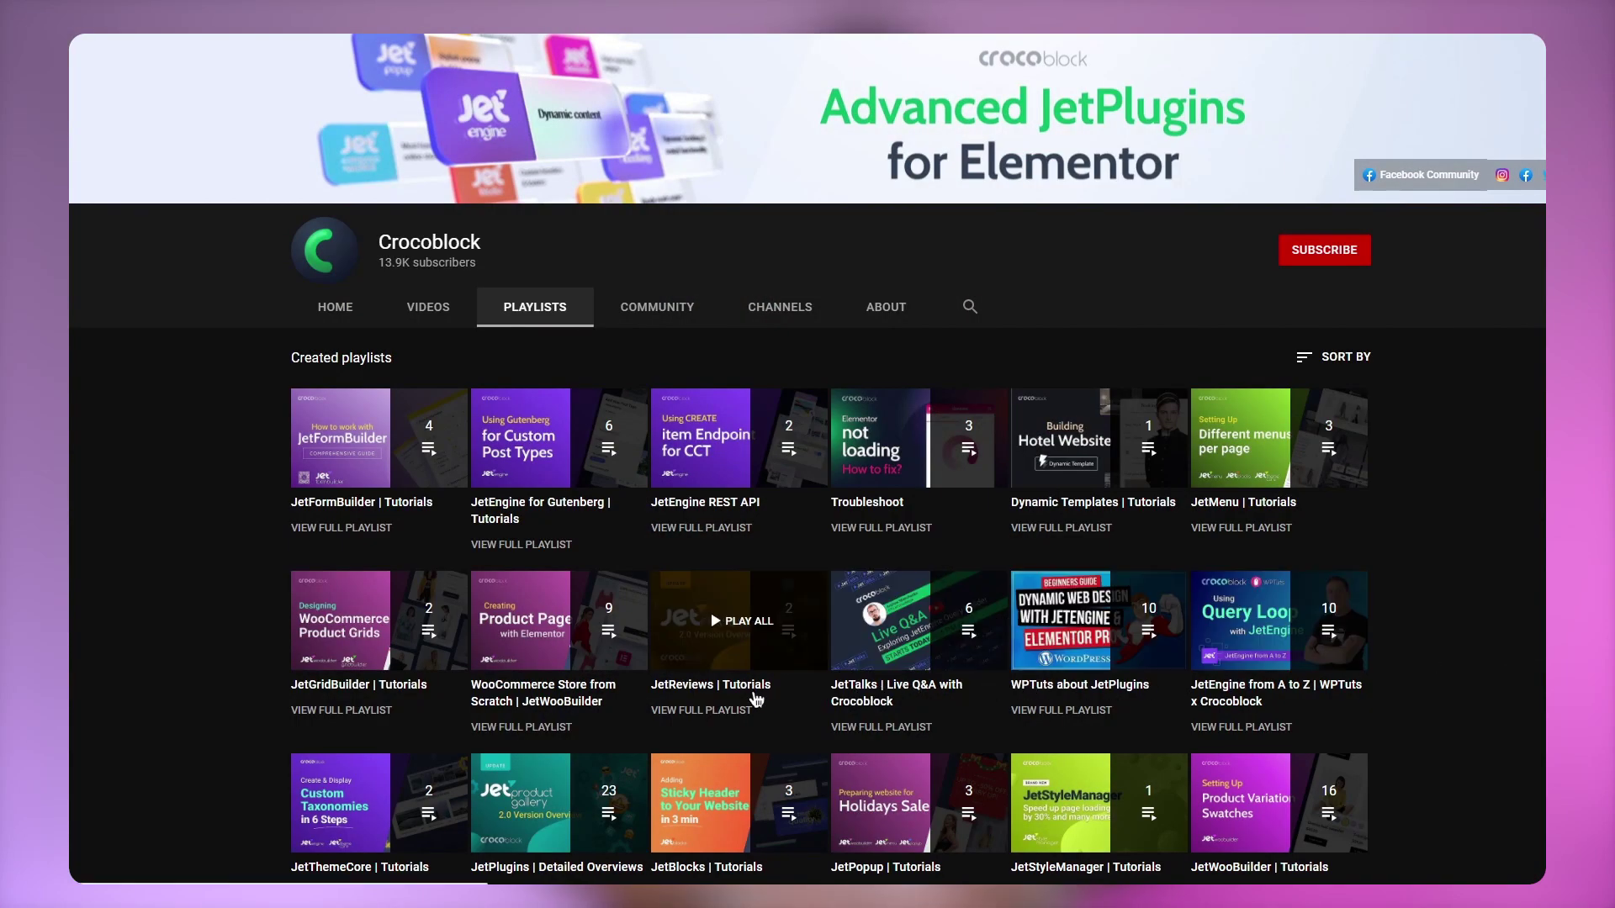
- Open the full 'WooCommerce Store from Scratch | JetWooBuilder' playlist from Crocoblock's Playlists tab
left_click(542, 728)
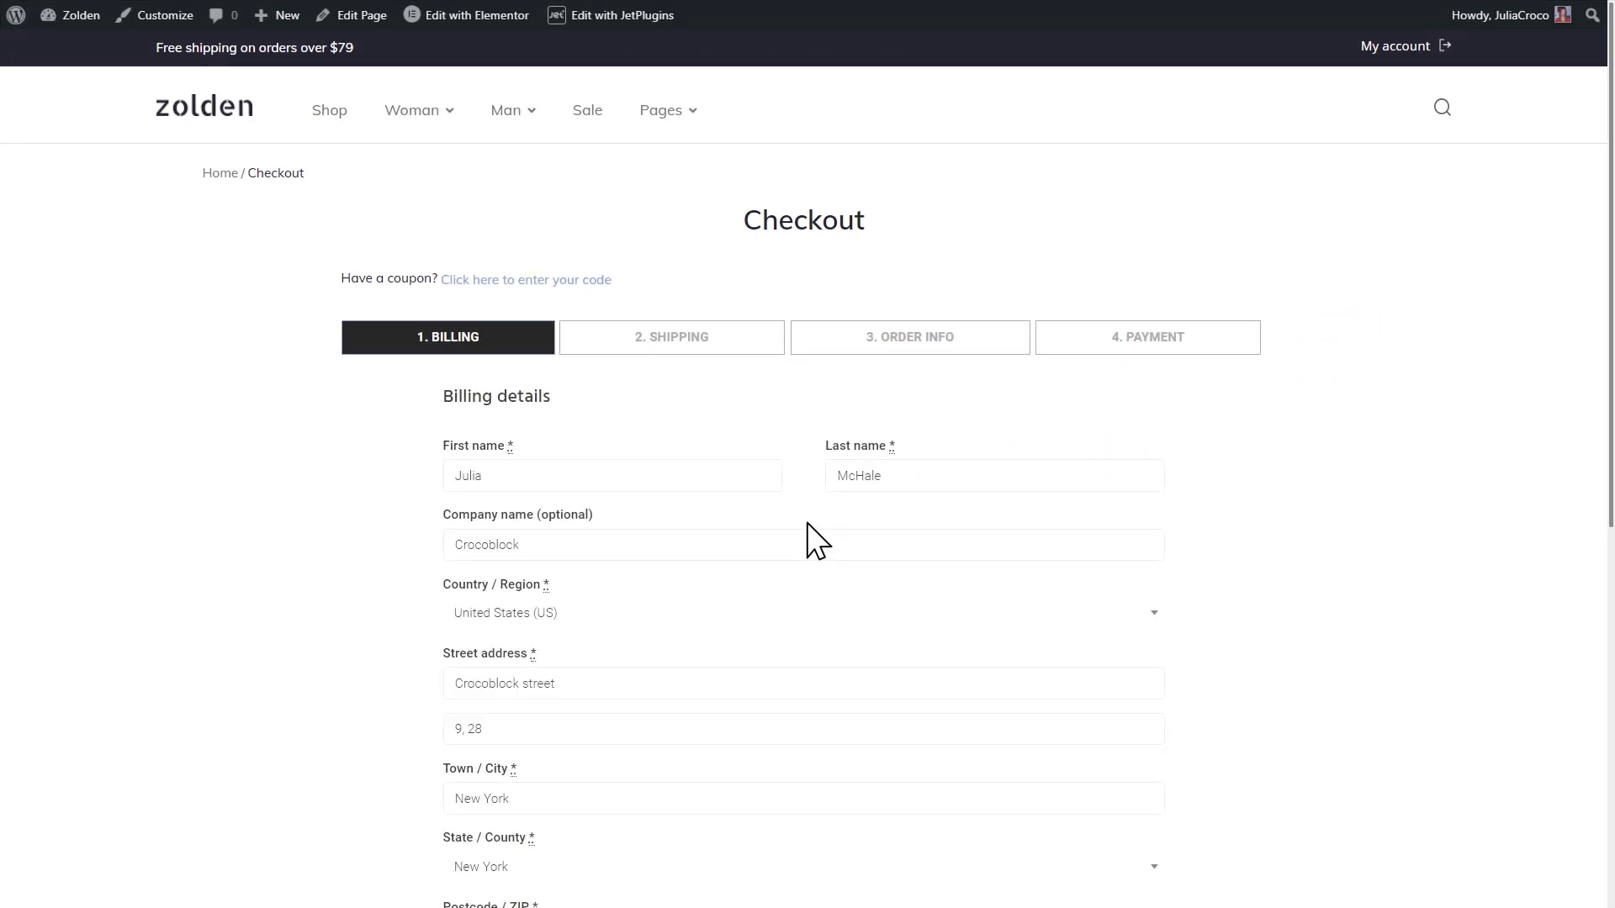
- Step through the checkout's 2. Shipping, 3. Order Info and 4. Payment tabs in turn
left_click(652, 333)
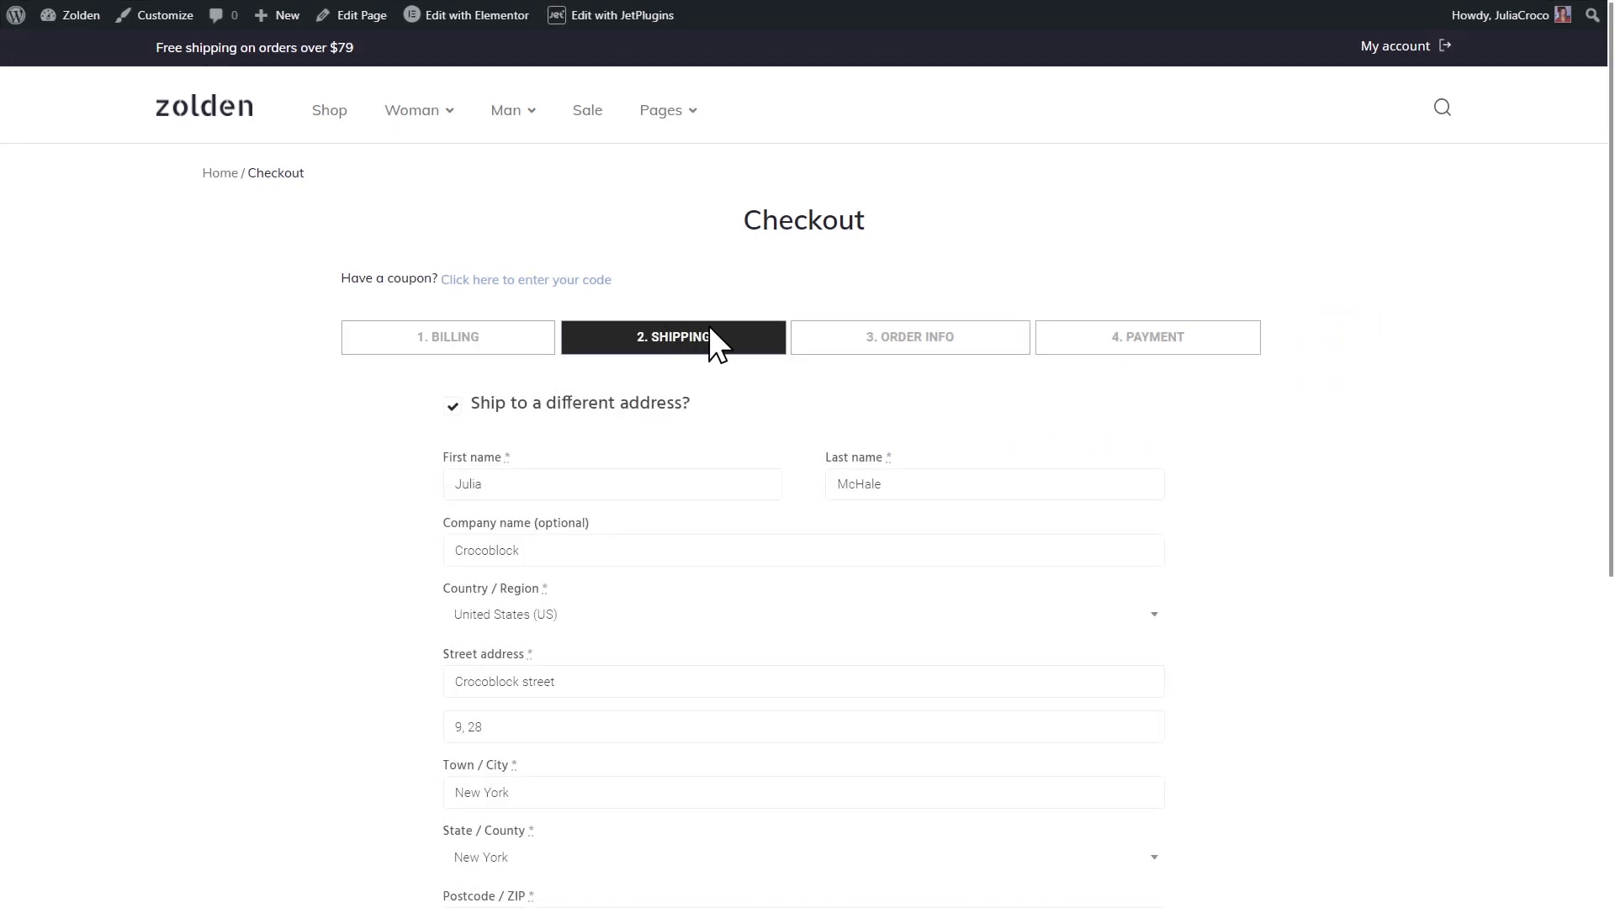
left_click(883, 330)
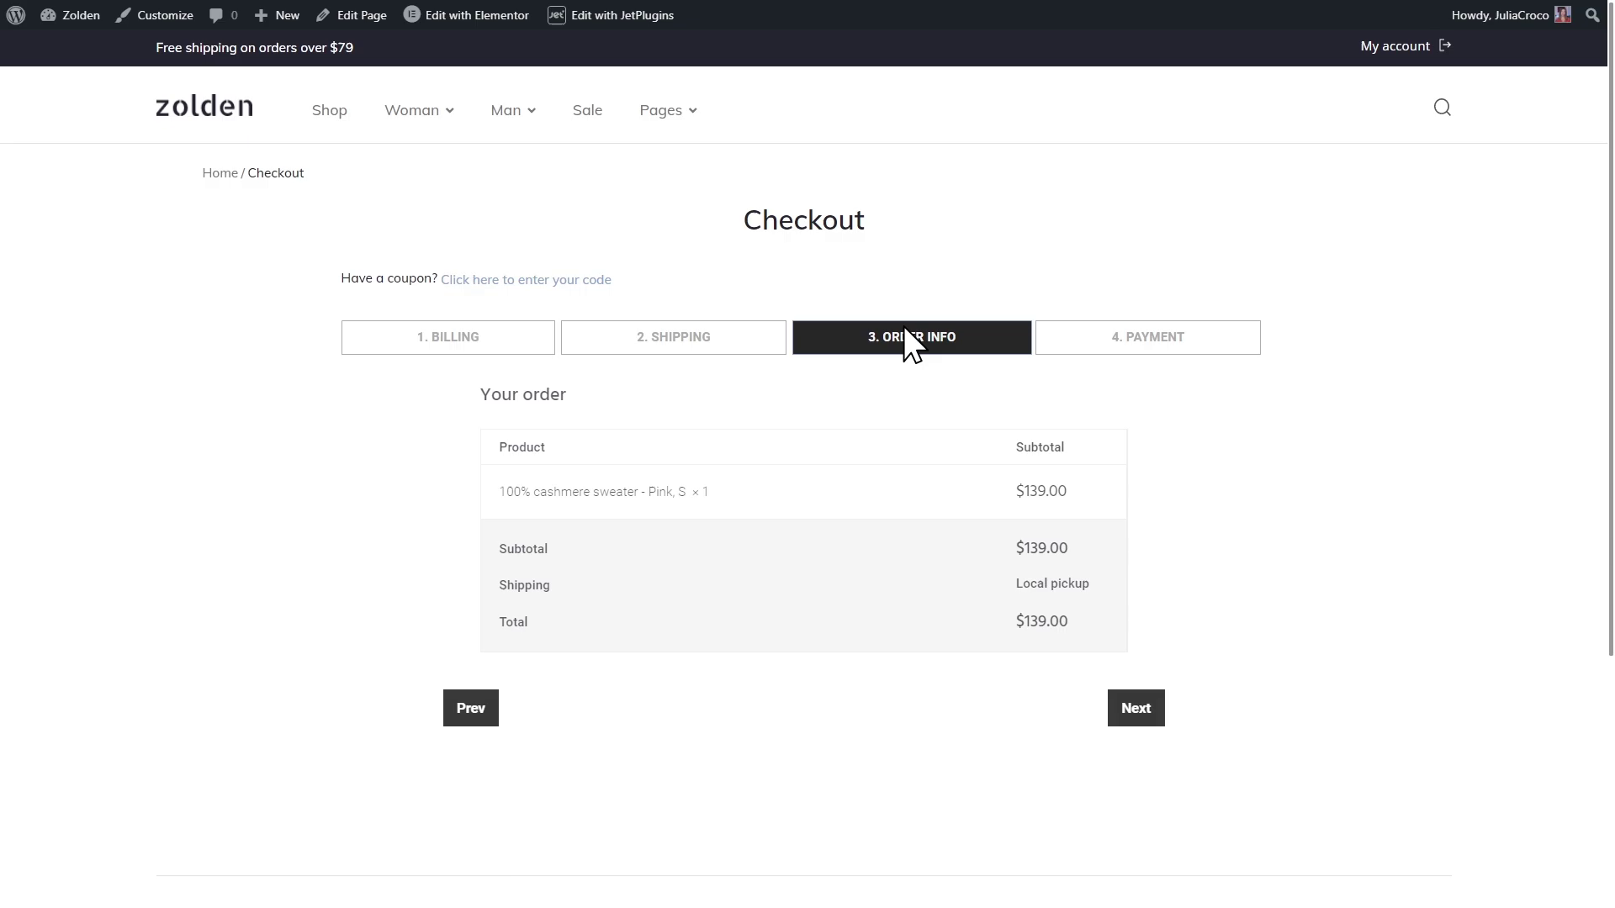
left_click(1146, 330)
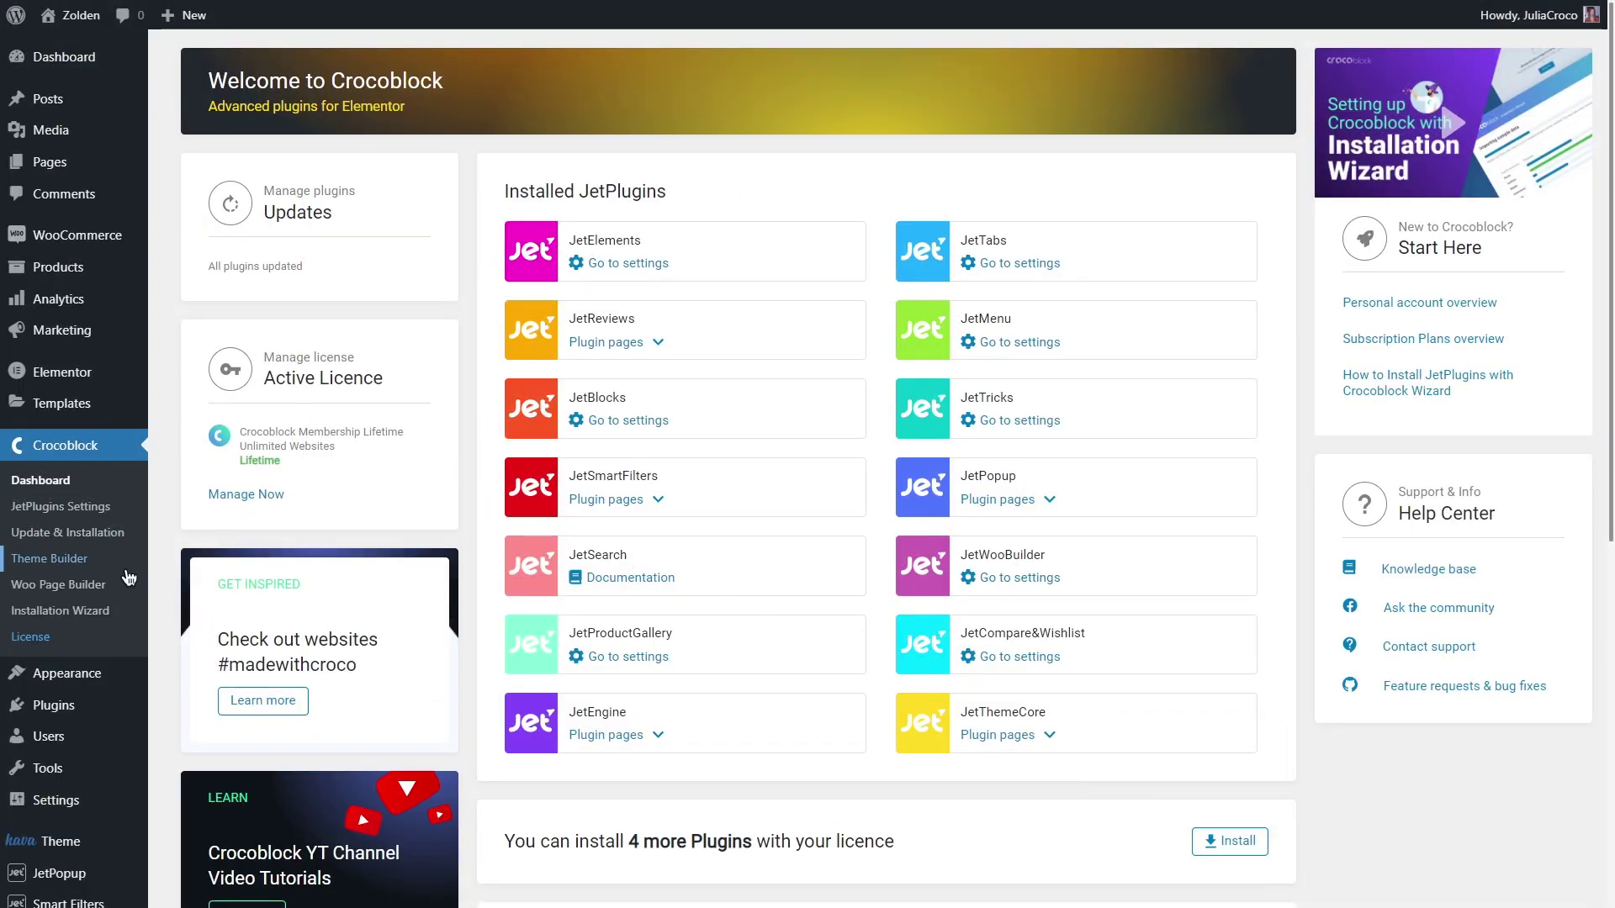
- Add a new Checkout-type Woo Page Builder template named 'Checkout Top Template'
left_click(118, 585)
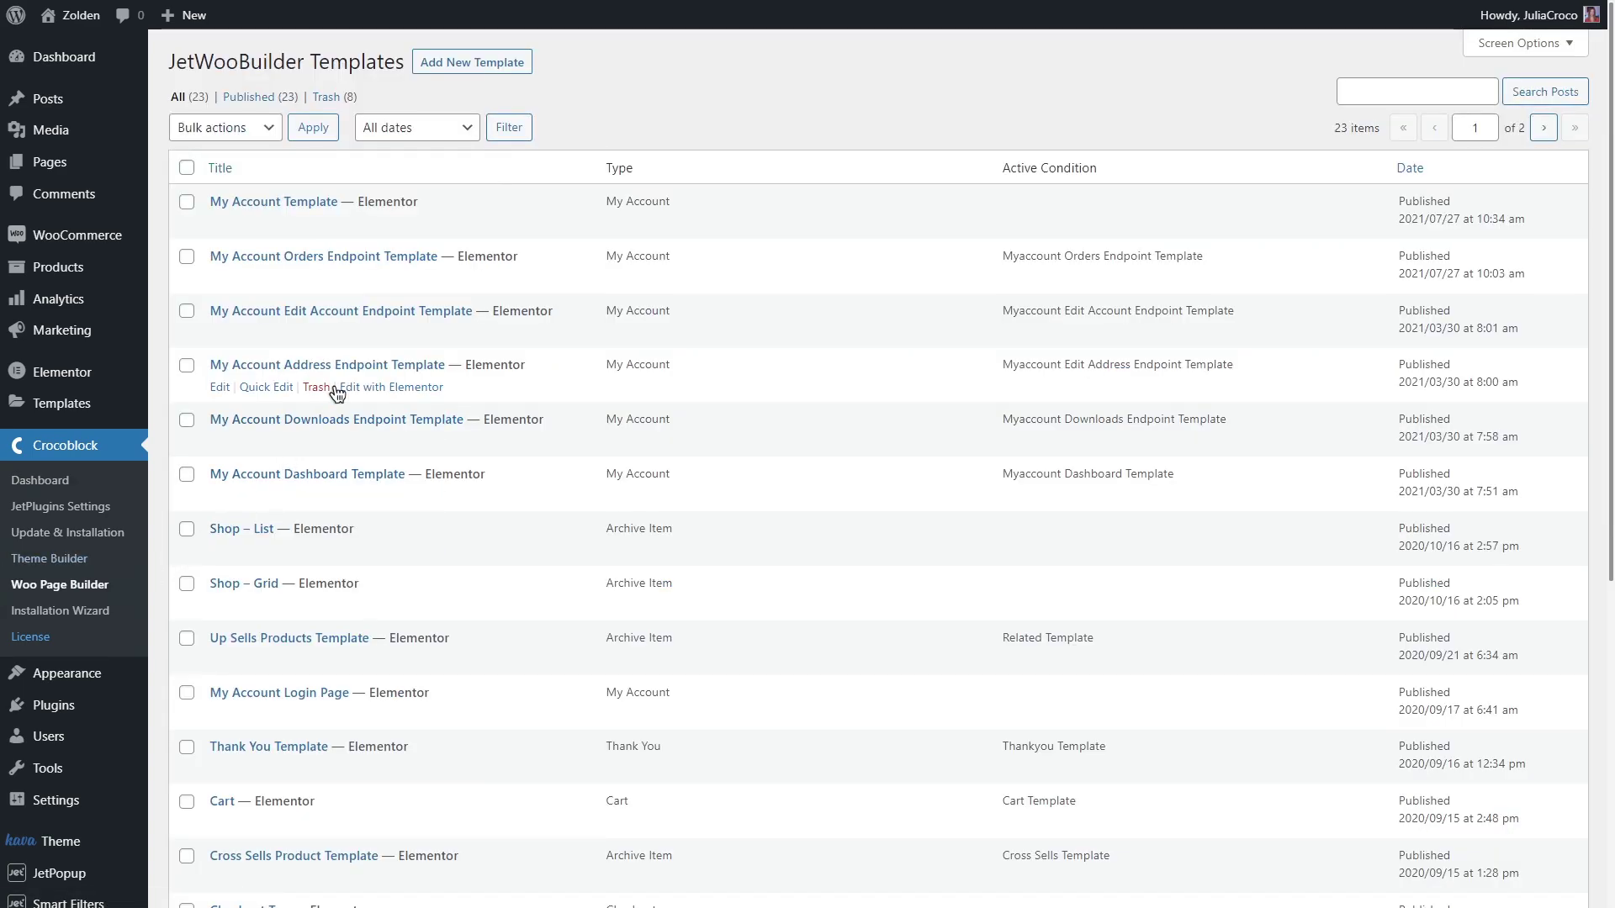
left_click(472, 63)
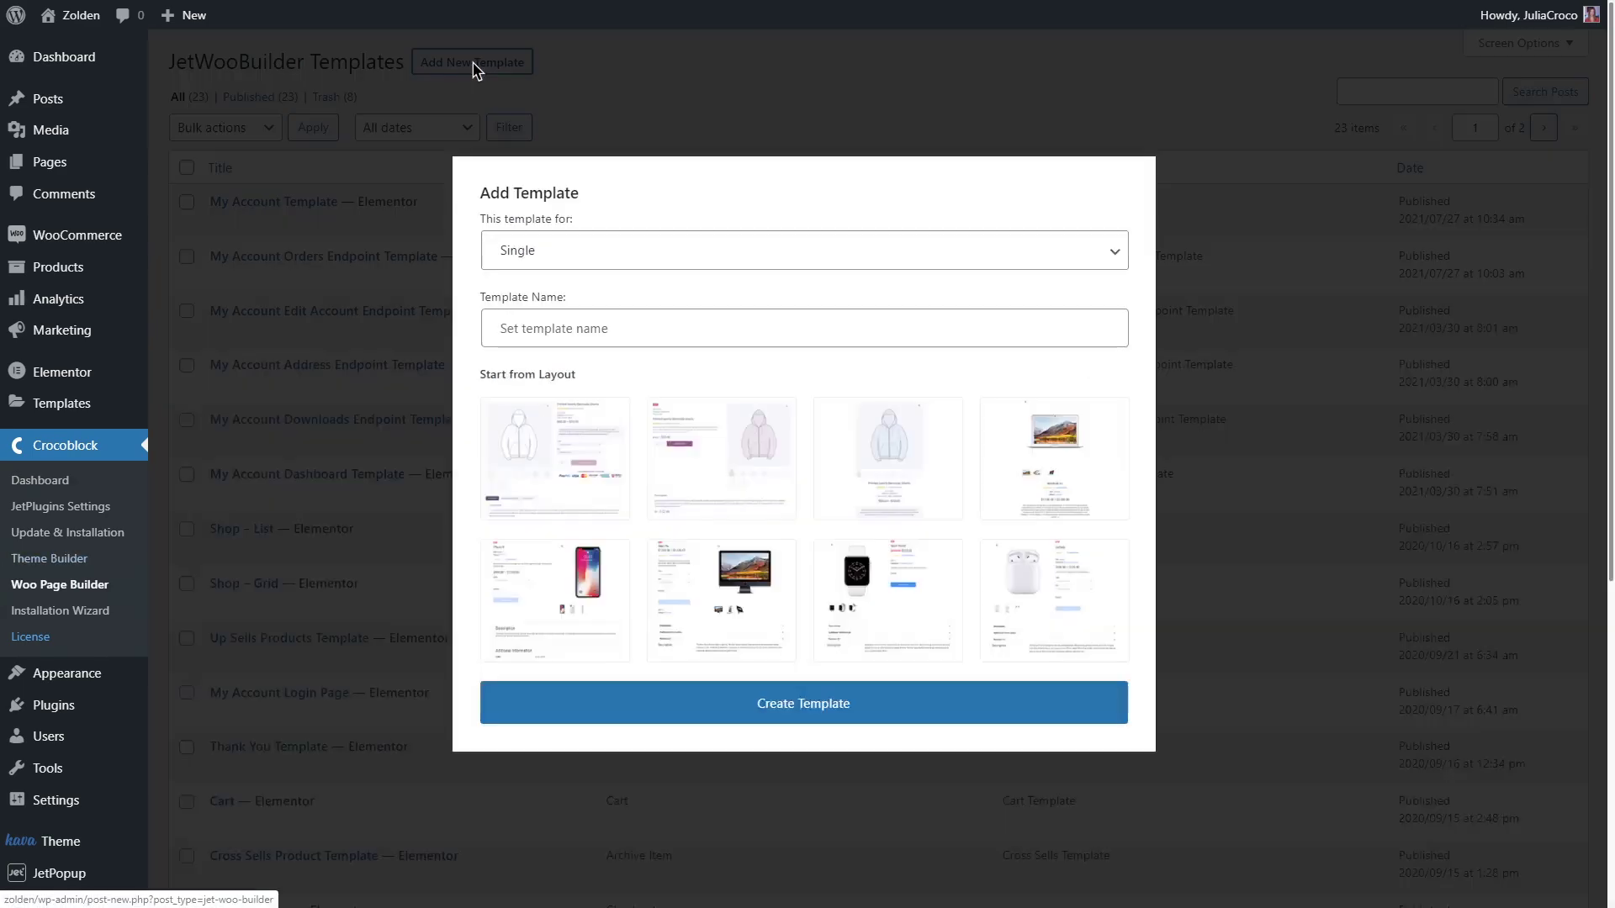
left_click(584, 250)
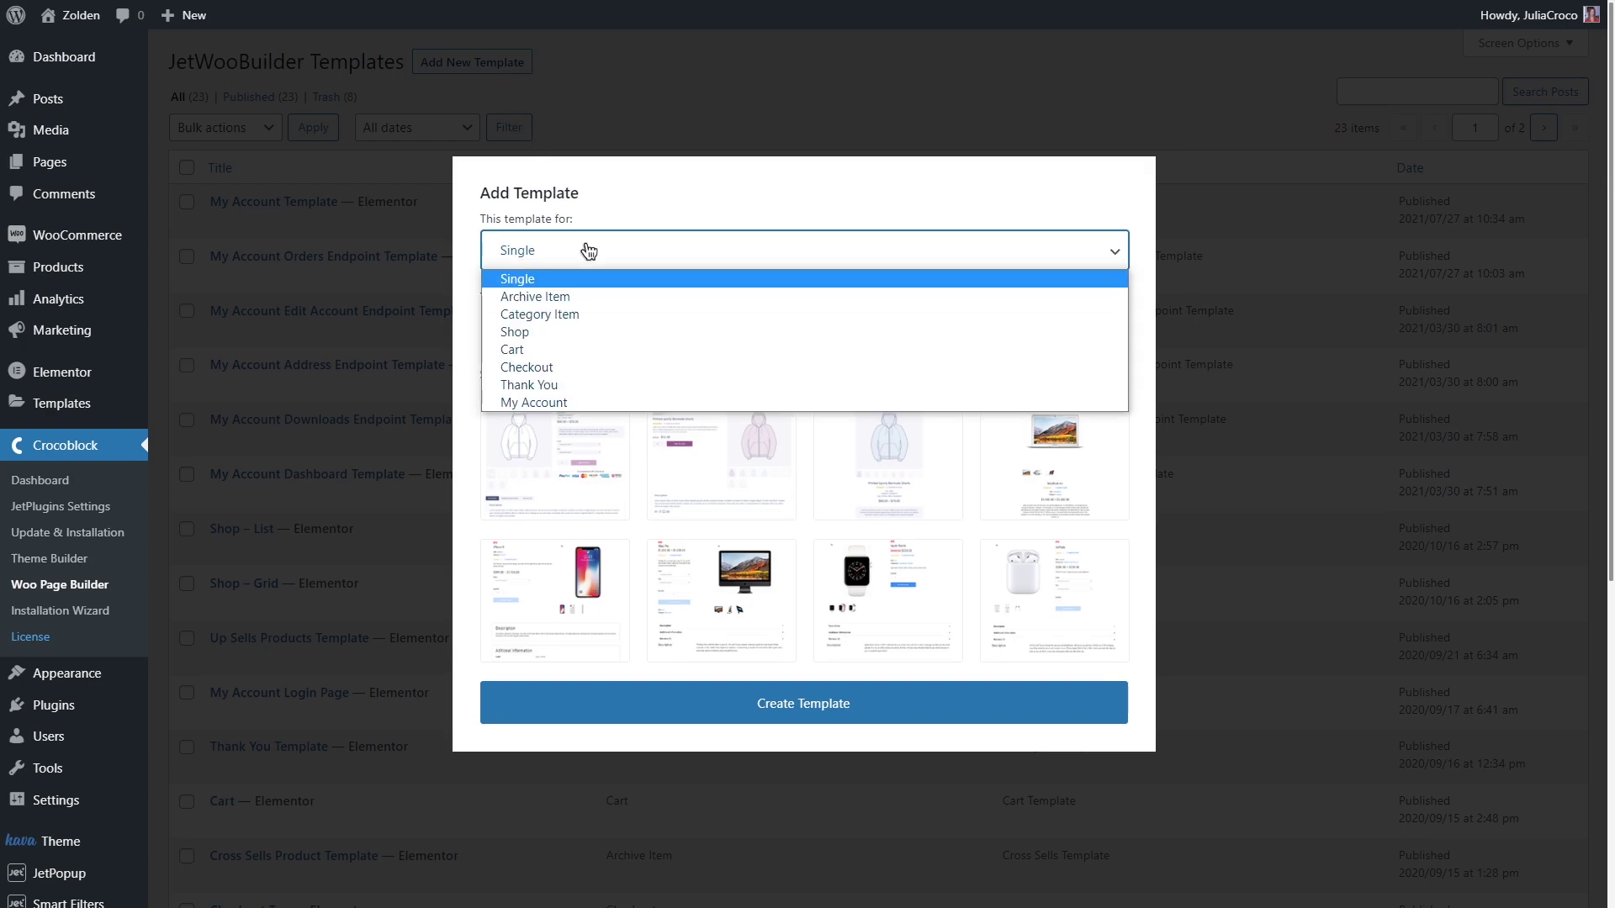
left_click(596, 366)
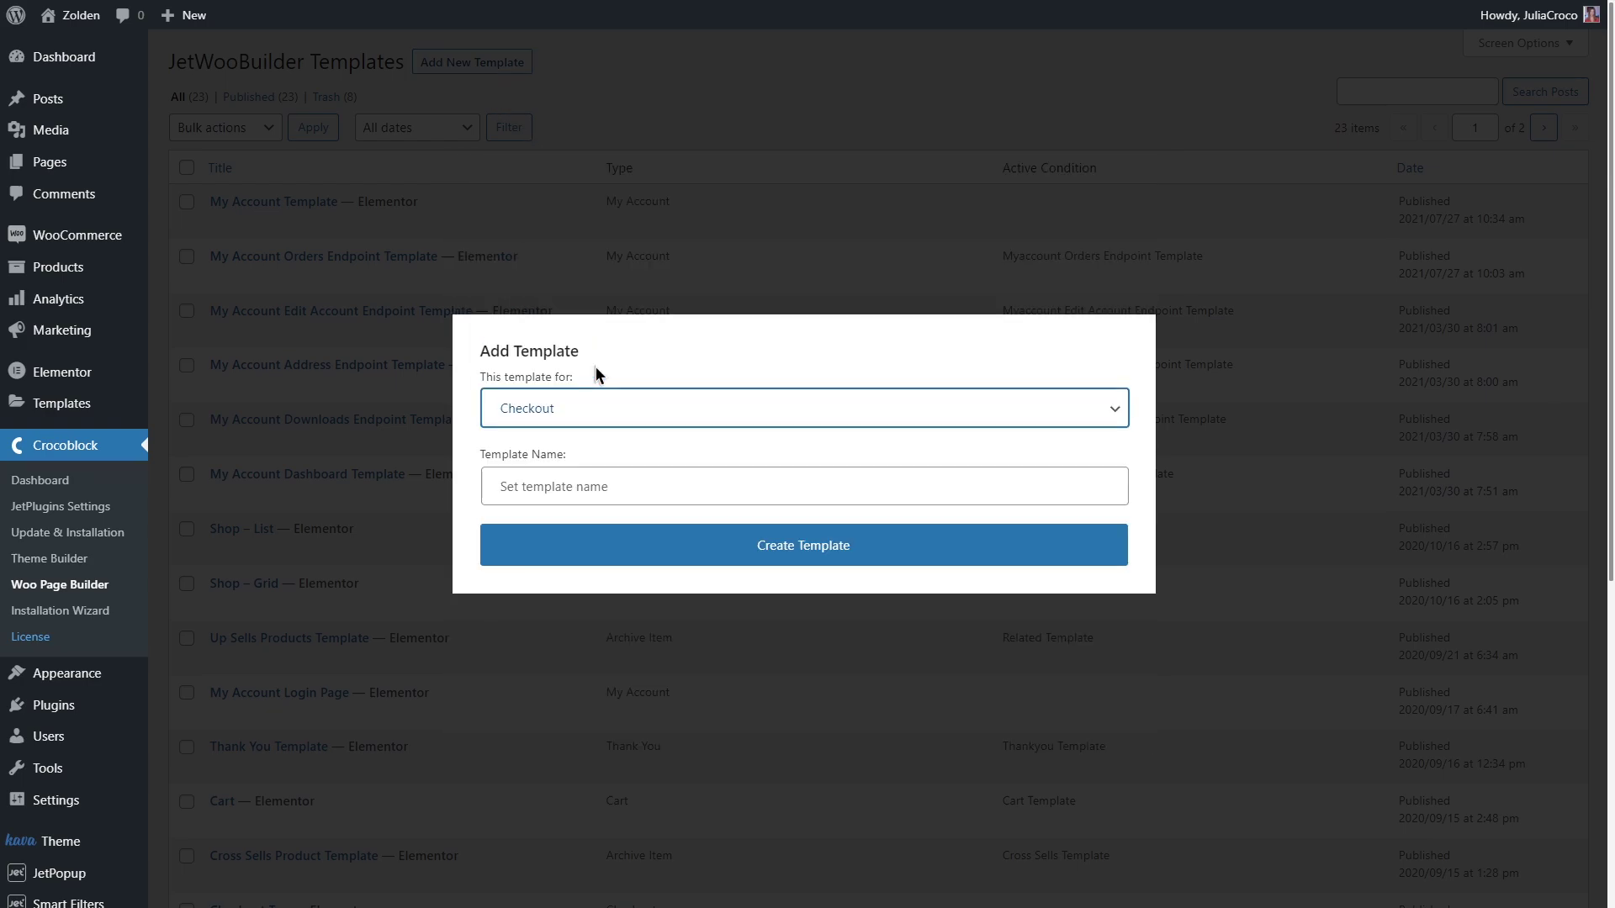
left_click(601, 486)
type("Checkout Top Templat")
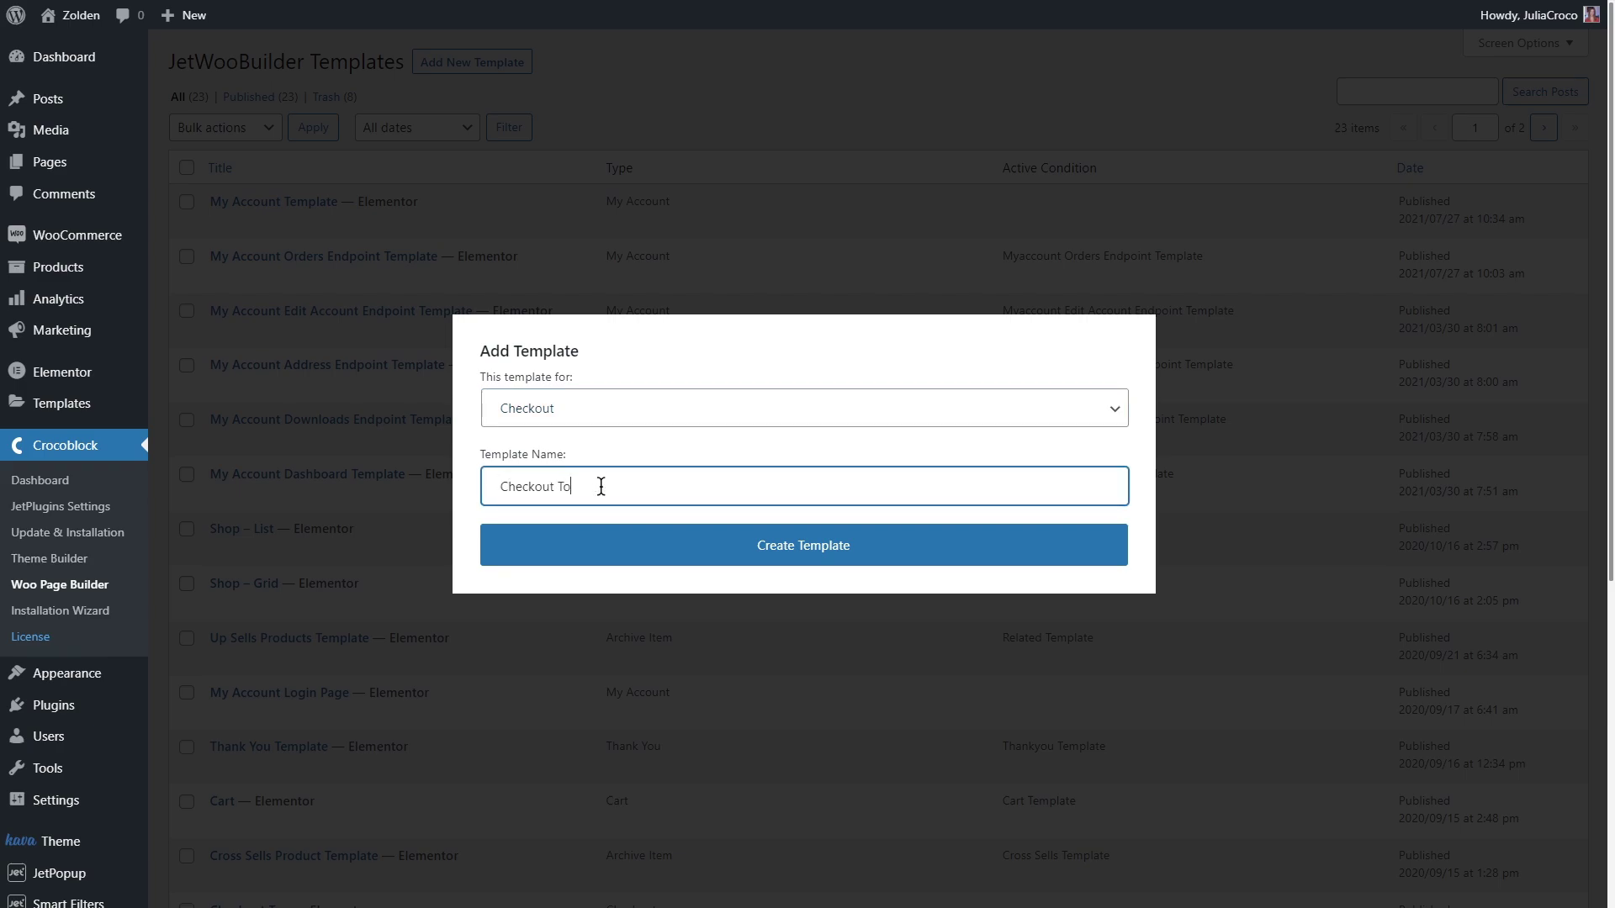
type("e")
left_click(764, 548)
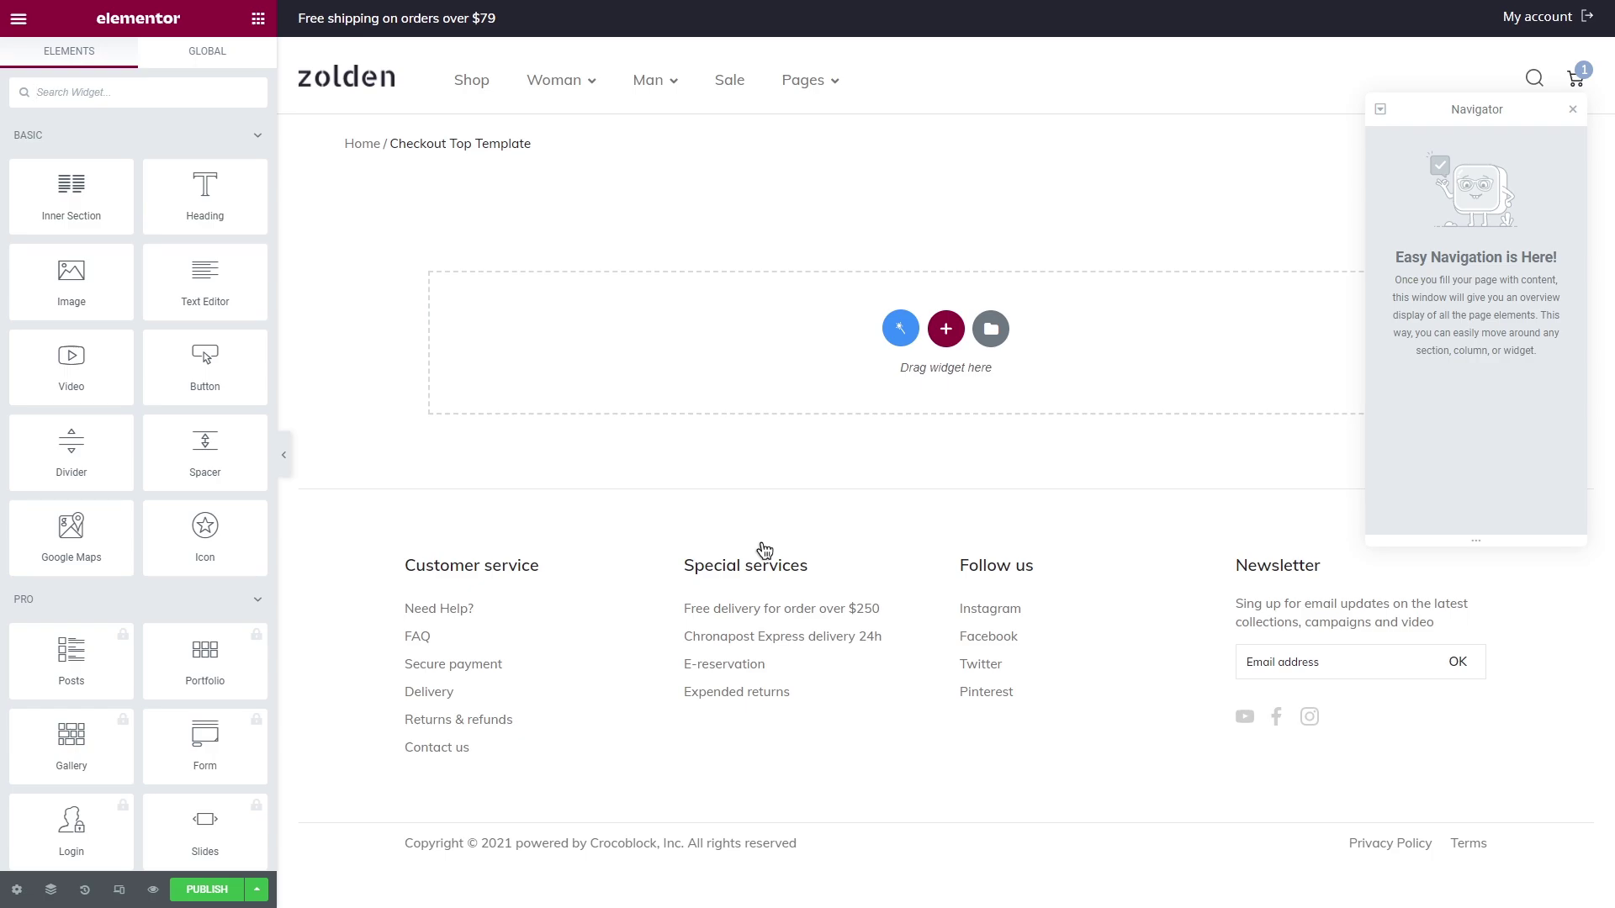
- Place the Checkout Coupon Form and, below it, the Checkout Login Form widgets
type("checkout")
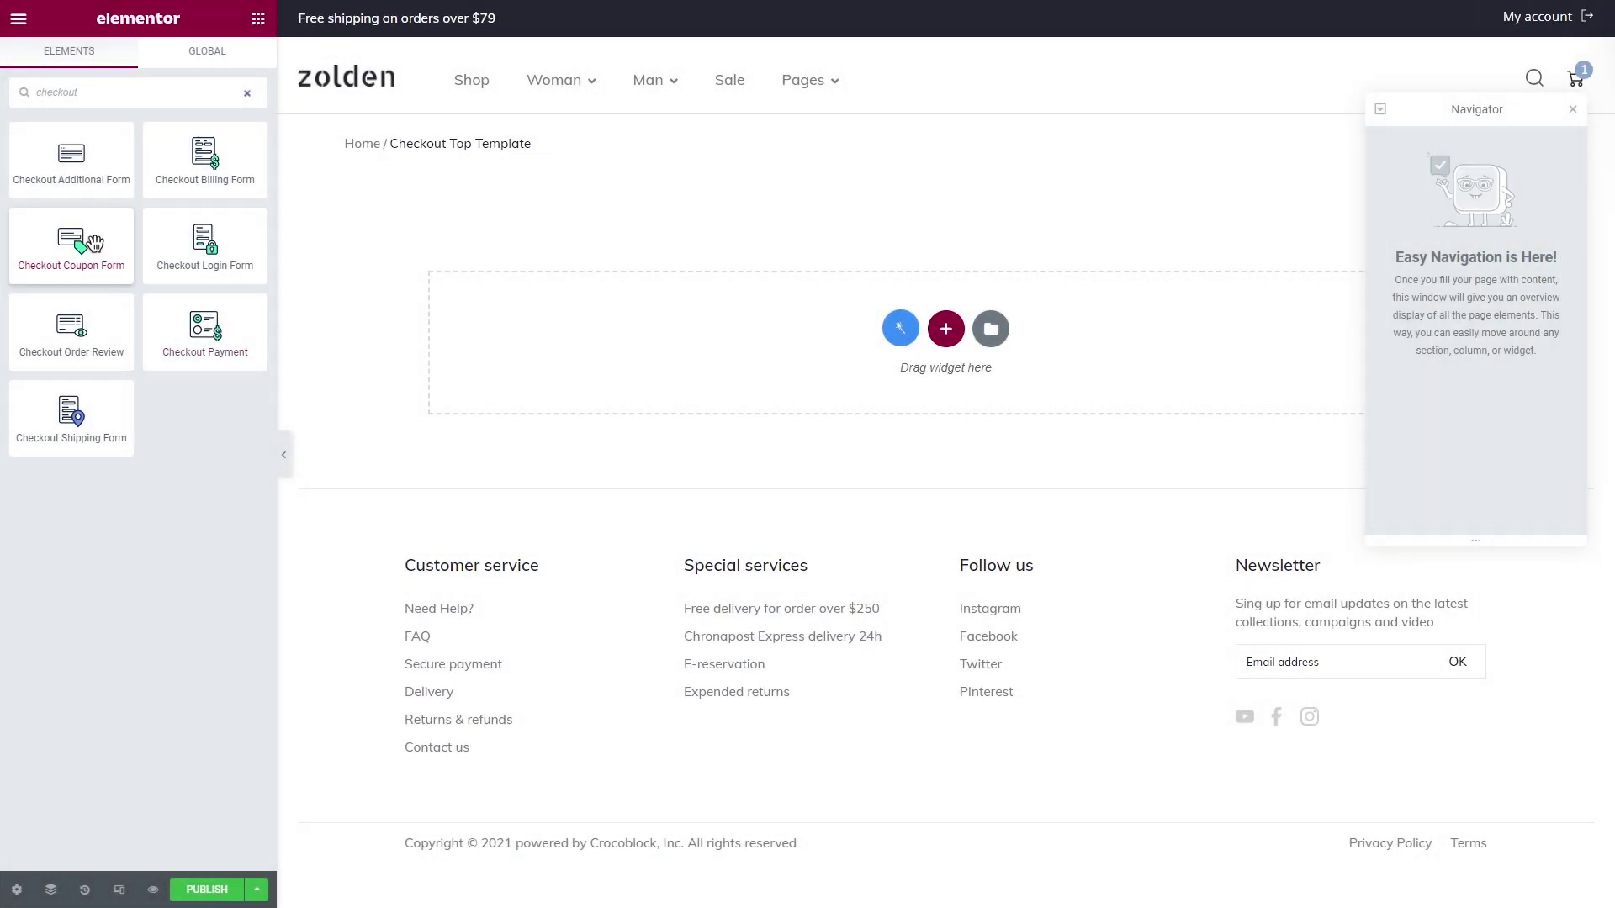
left_click_drag(74, 243, 524, 314)
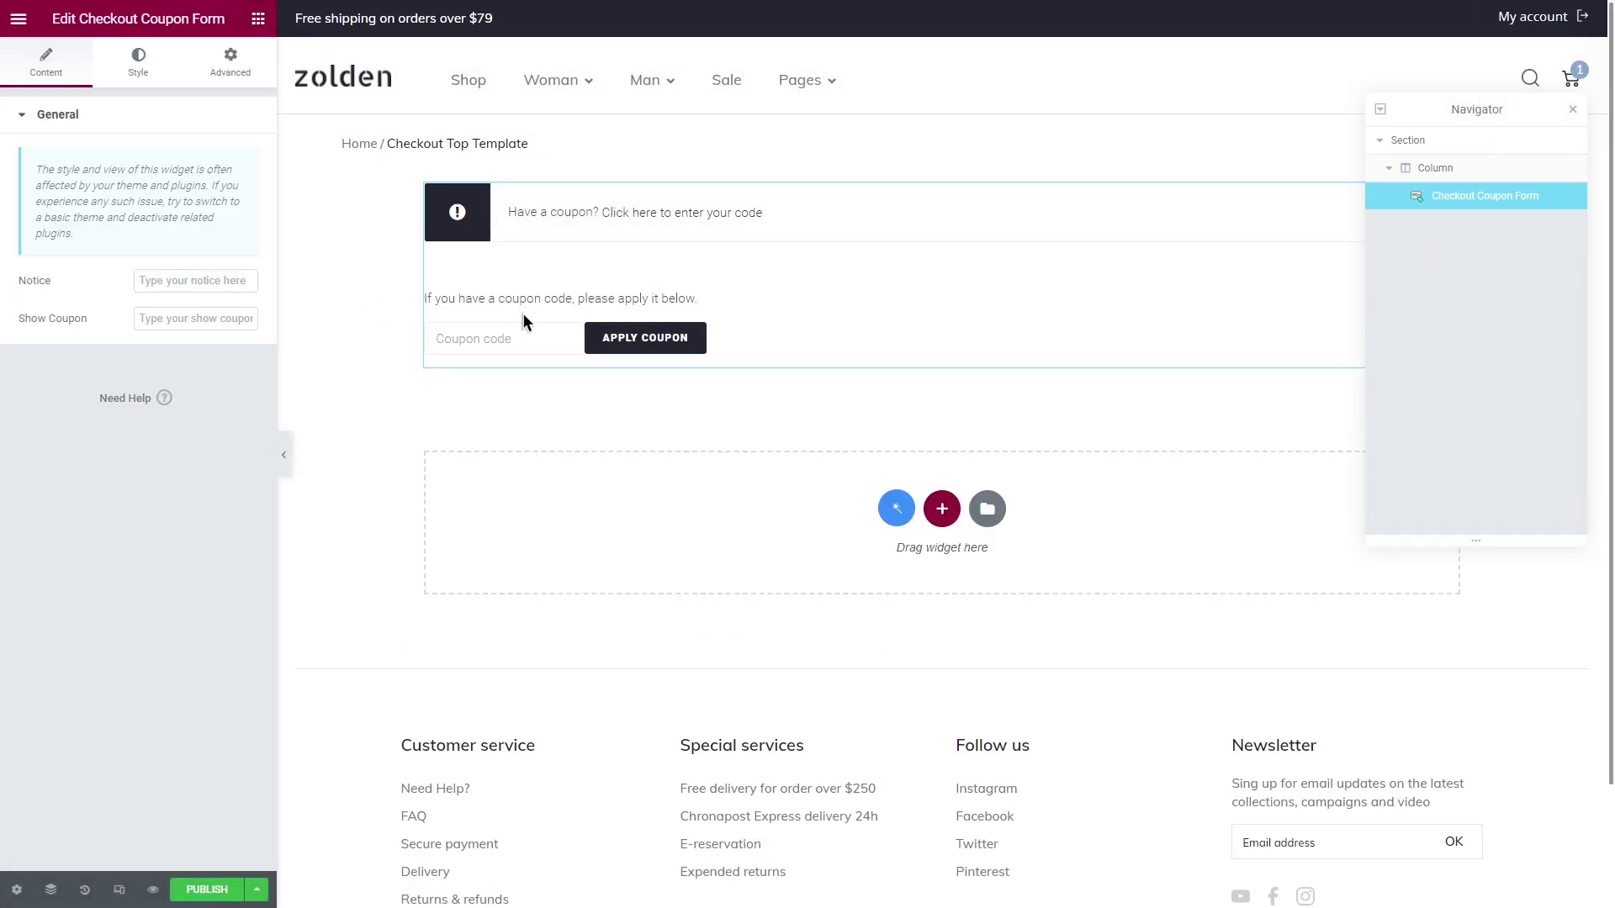
left_click(258, 18)
left_click(187, 92)
type("checkout")
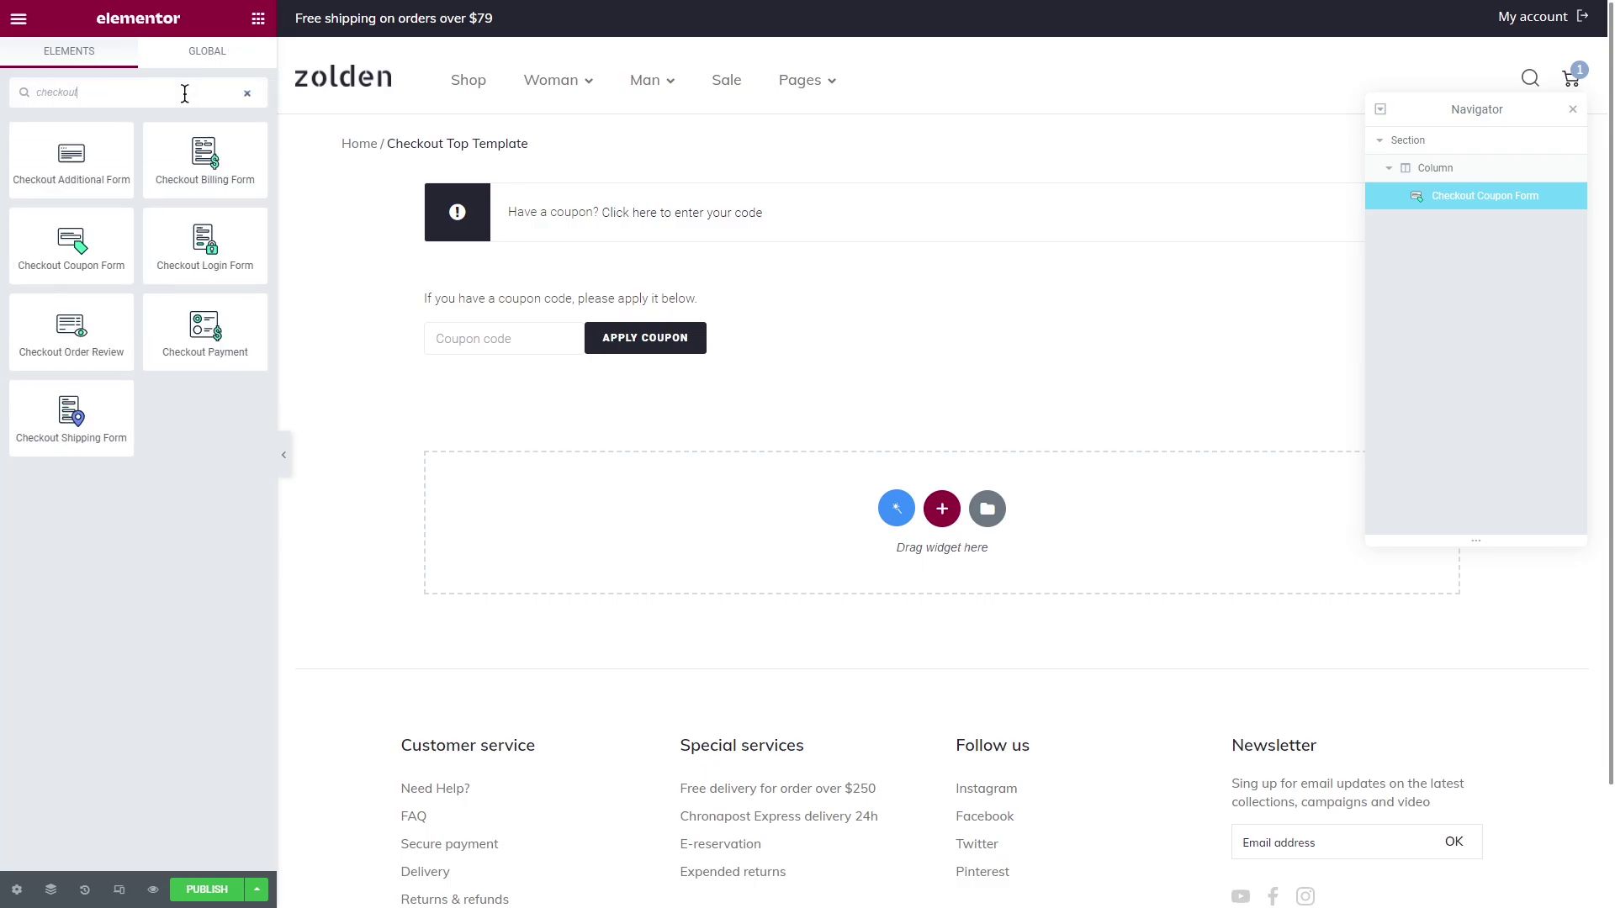
left_click_drag(204, 244, 424, 366)
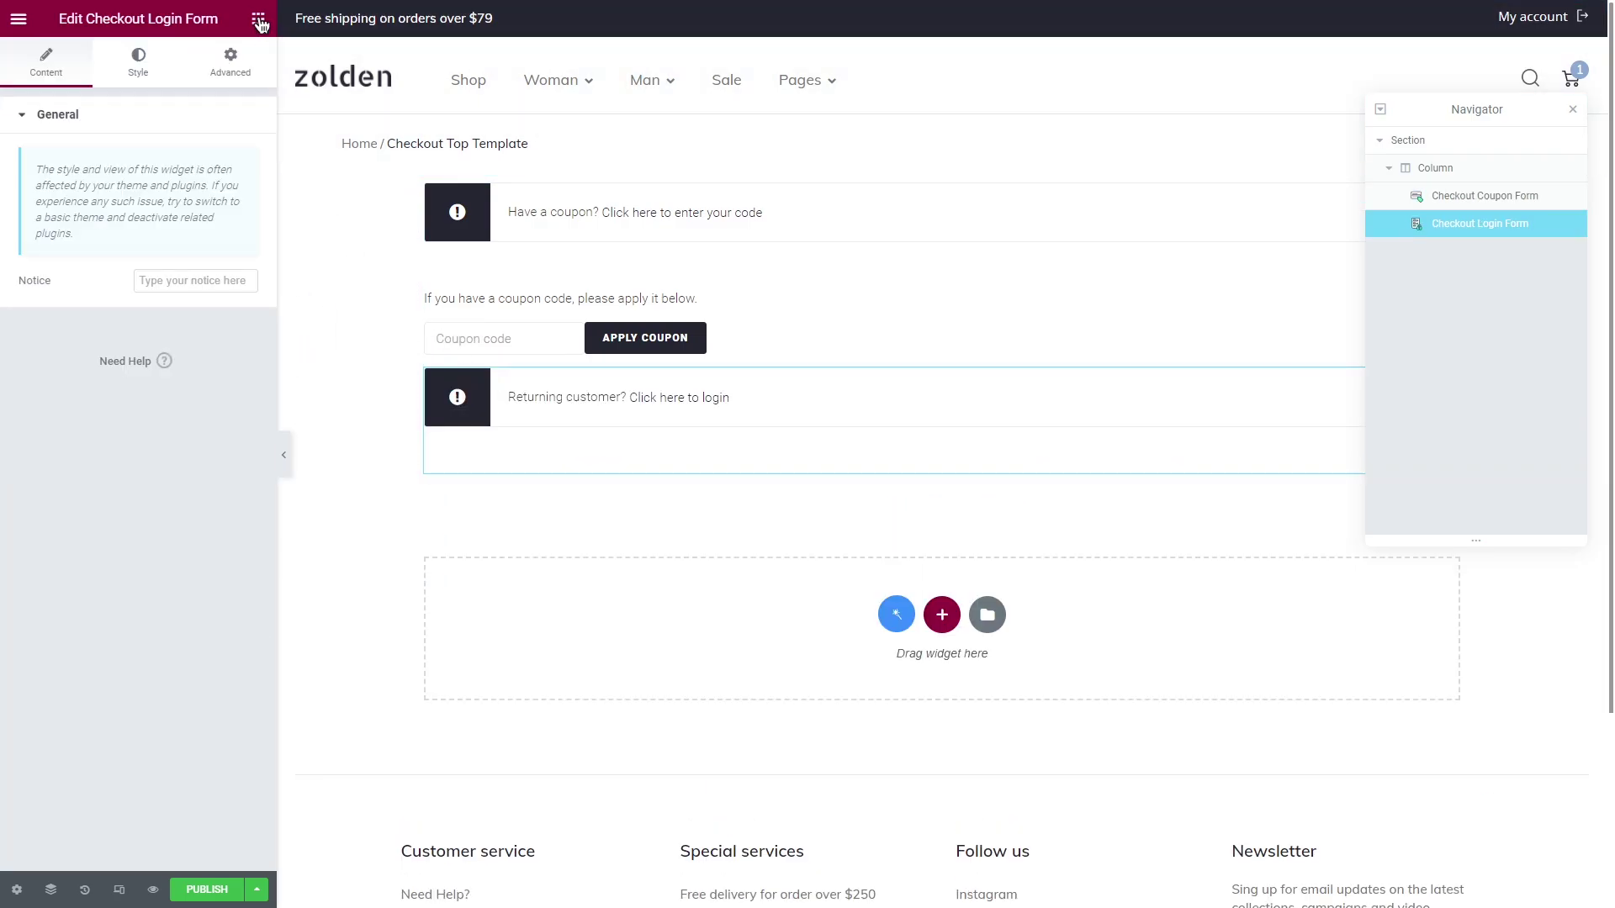
- Add a 'Checkout' heading above the coupon form and publish the template
left_click(258, 18)
left_click_drag(210, 172, 510, 194)
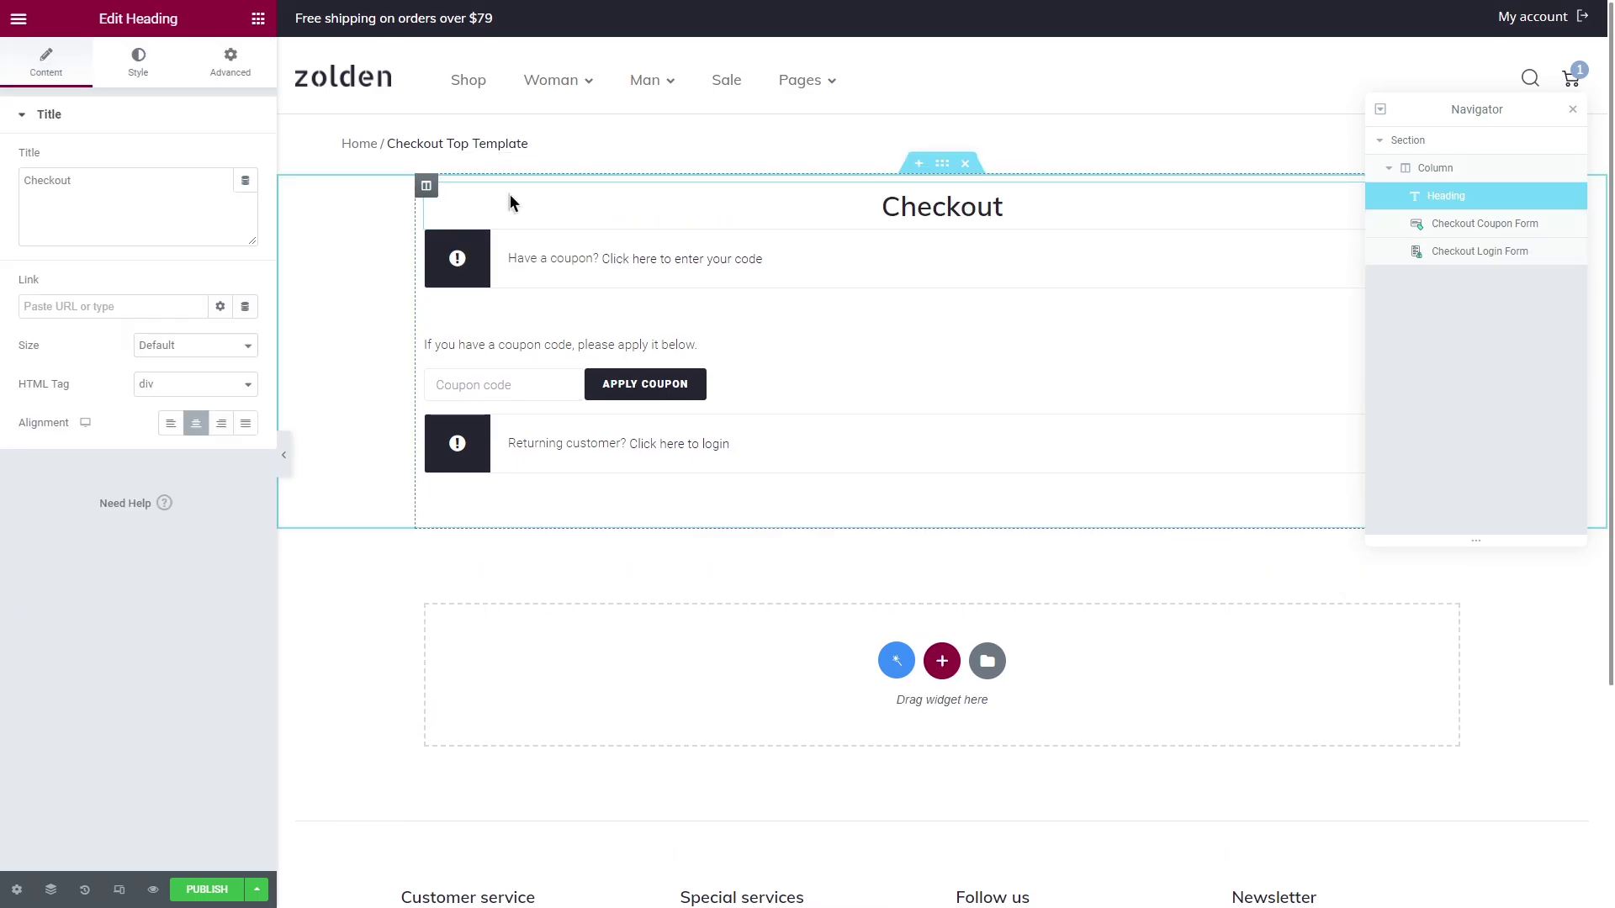
left_click(217, 890)
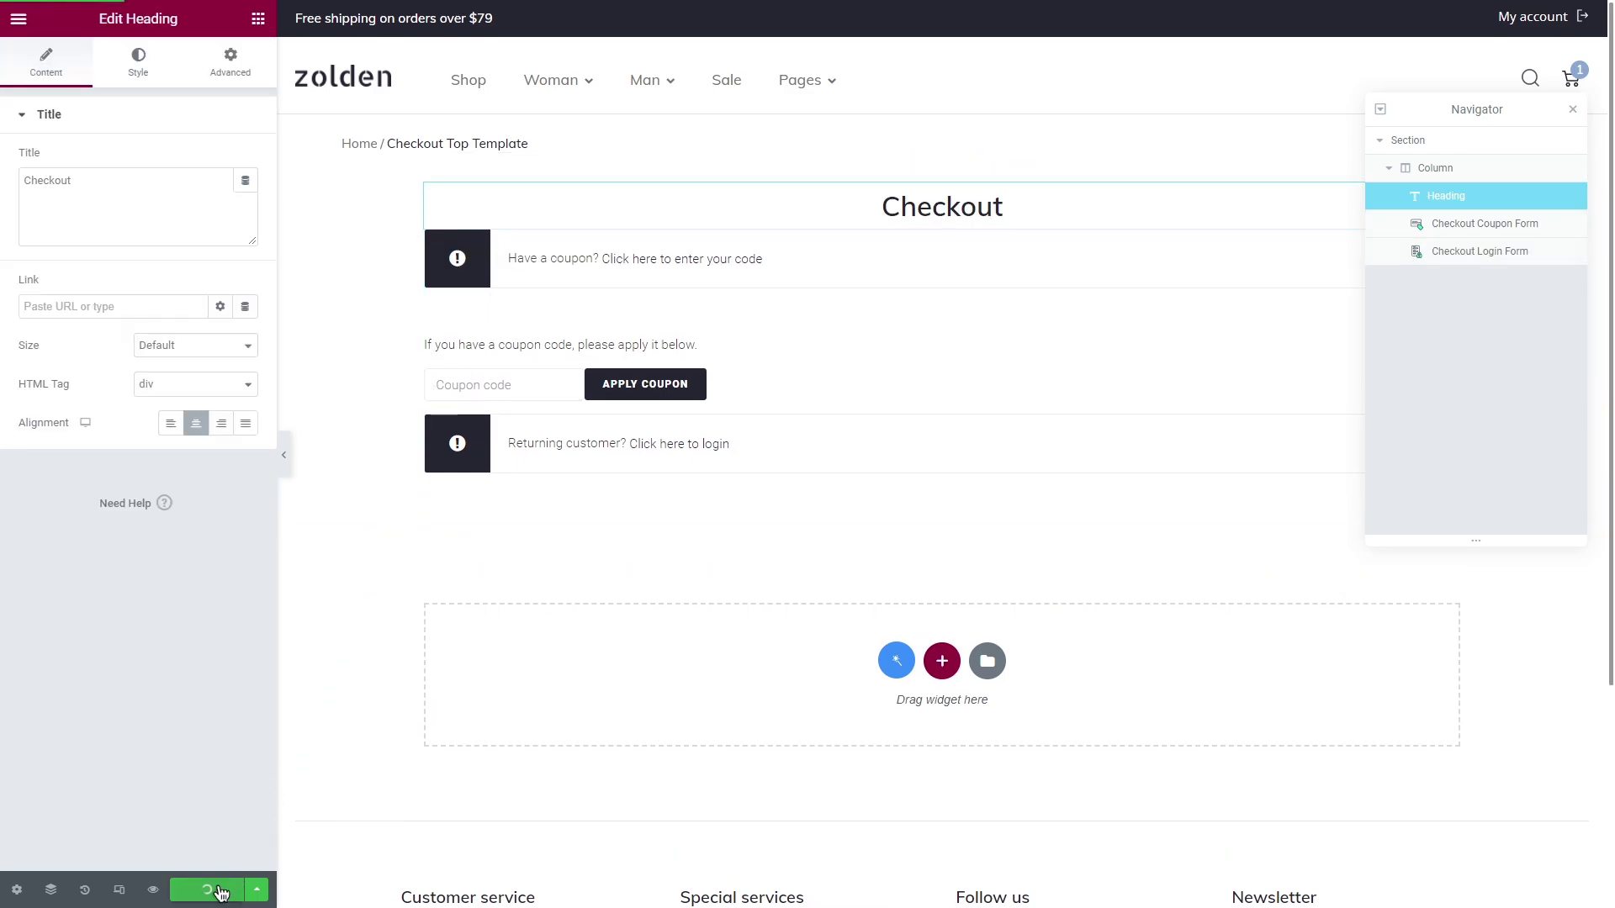
- Return to the dashboard and start a second Checkout-type template named 'Checkout Main Template'
left_click(18, 18)
left_click(148, 339)
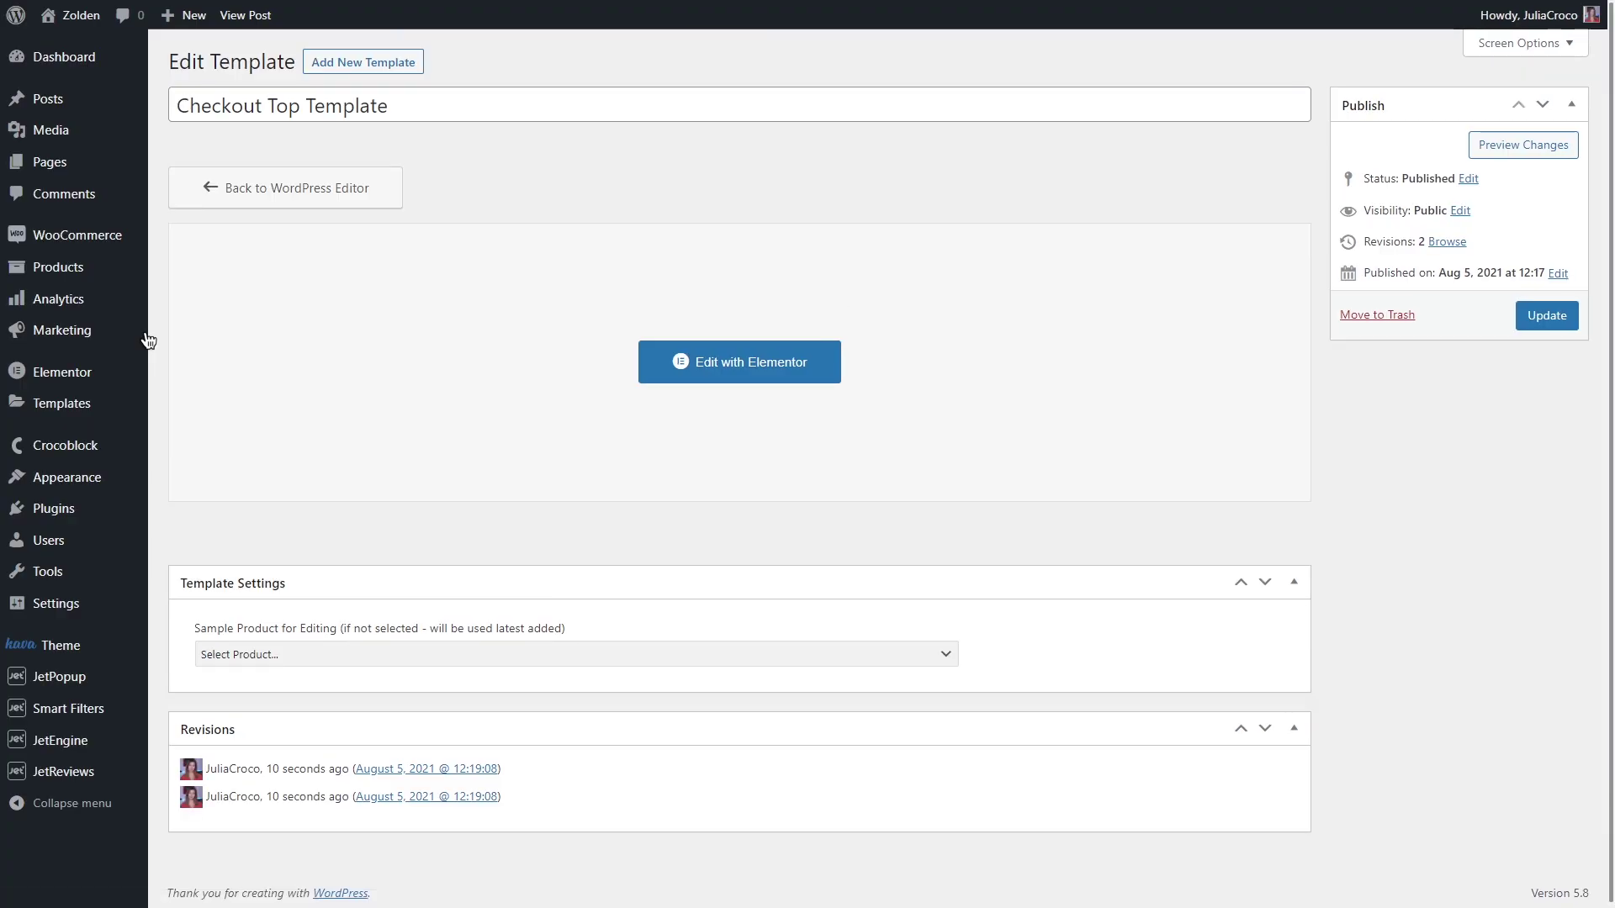
mouse_move(112, 442)
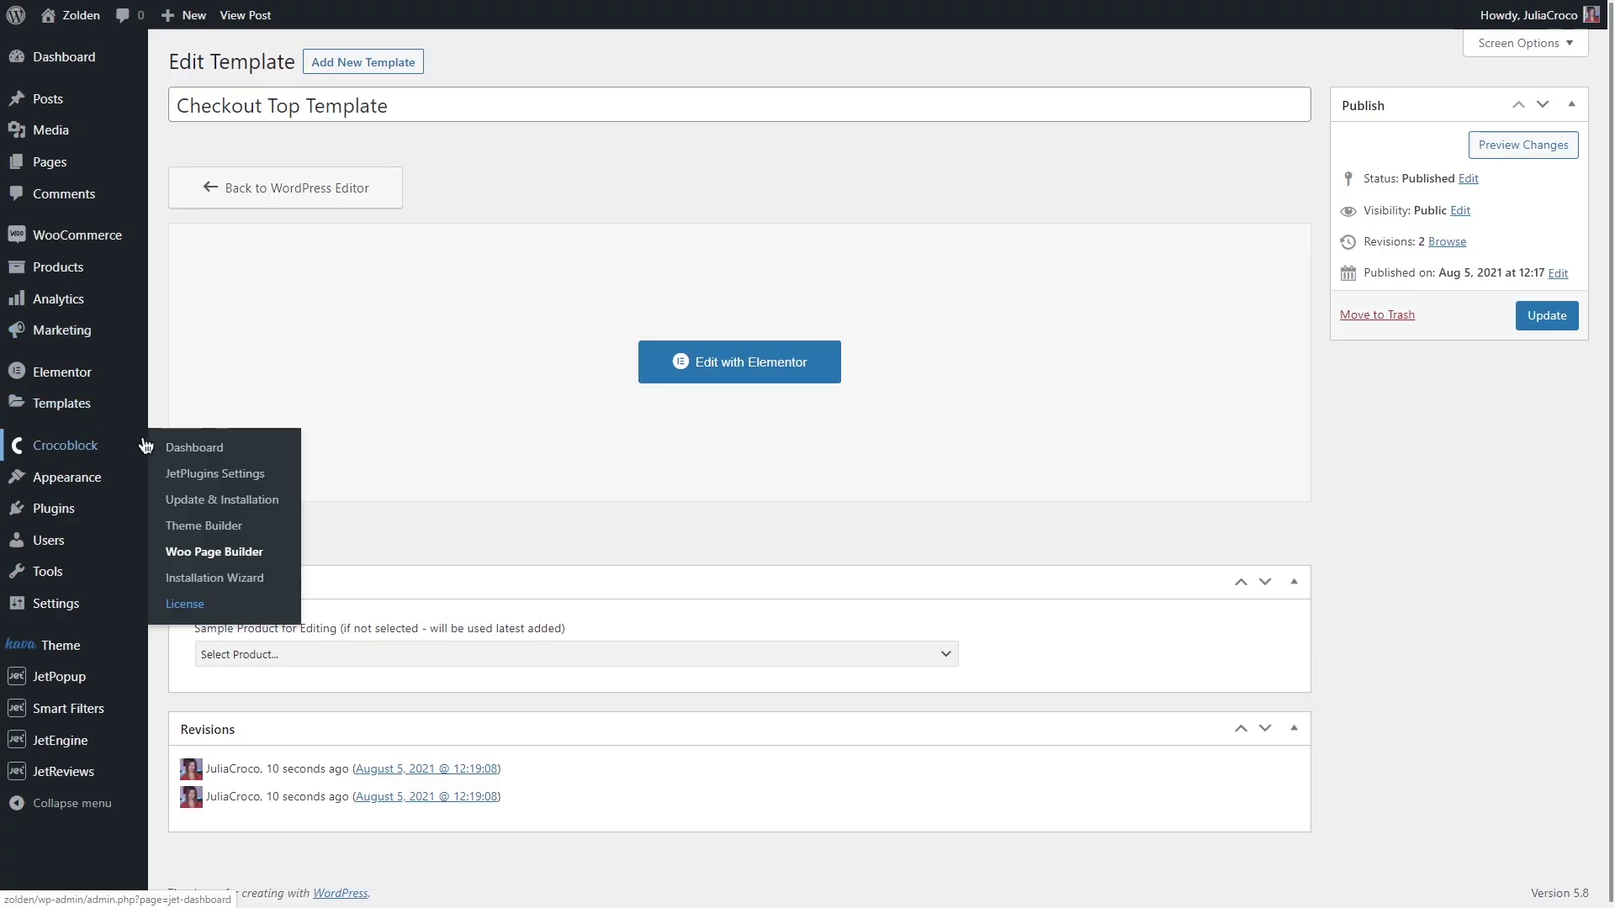
left_click(252, 547)
left_click(468, 61)
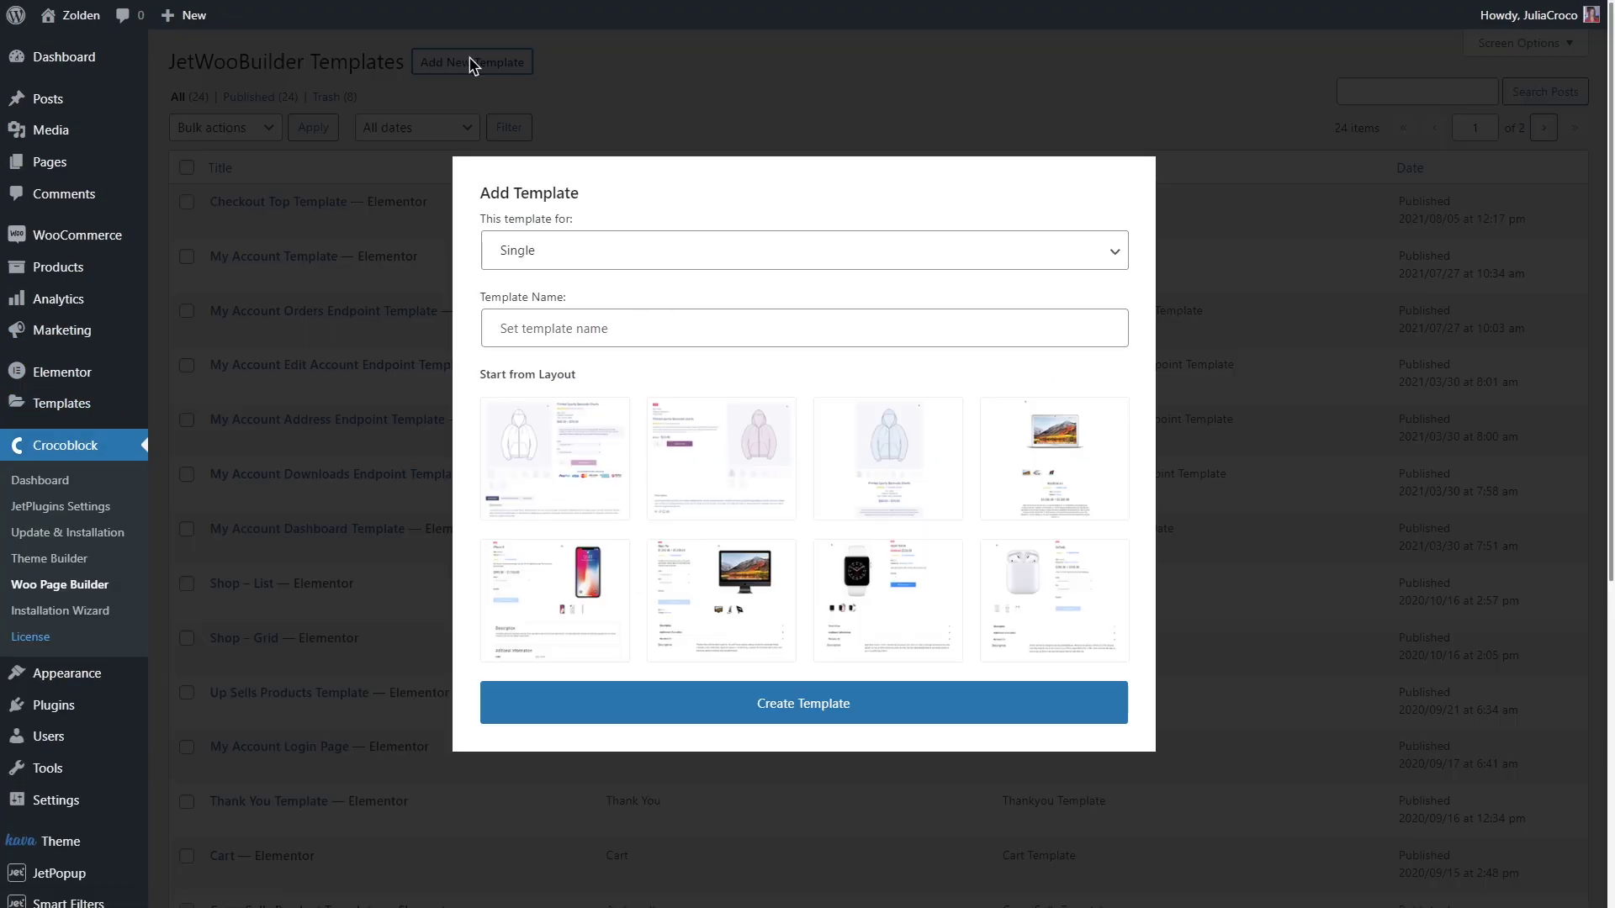
left_click(581, 249)
left_click(604, 364)
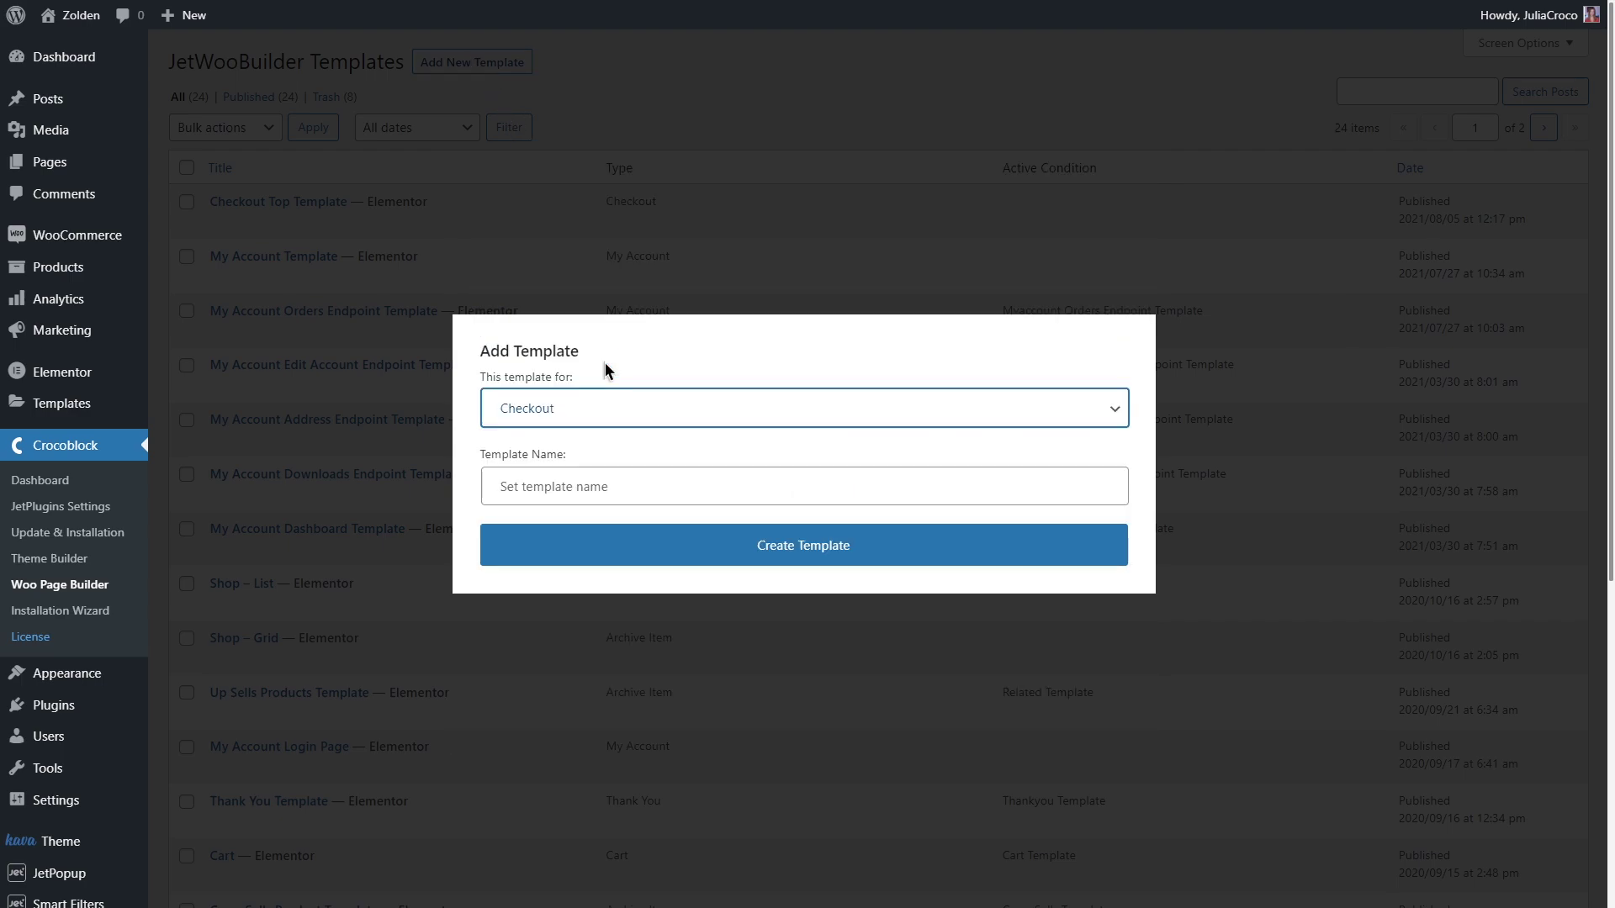
left_click(611, 488)
type("Checko")
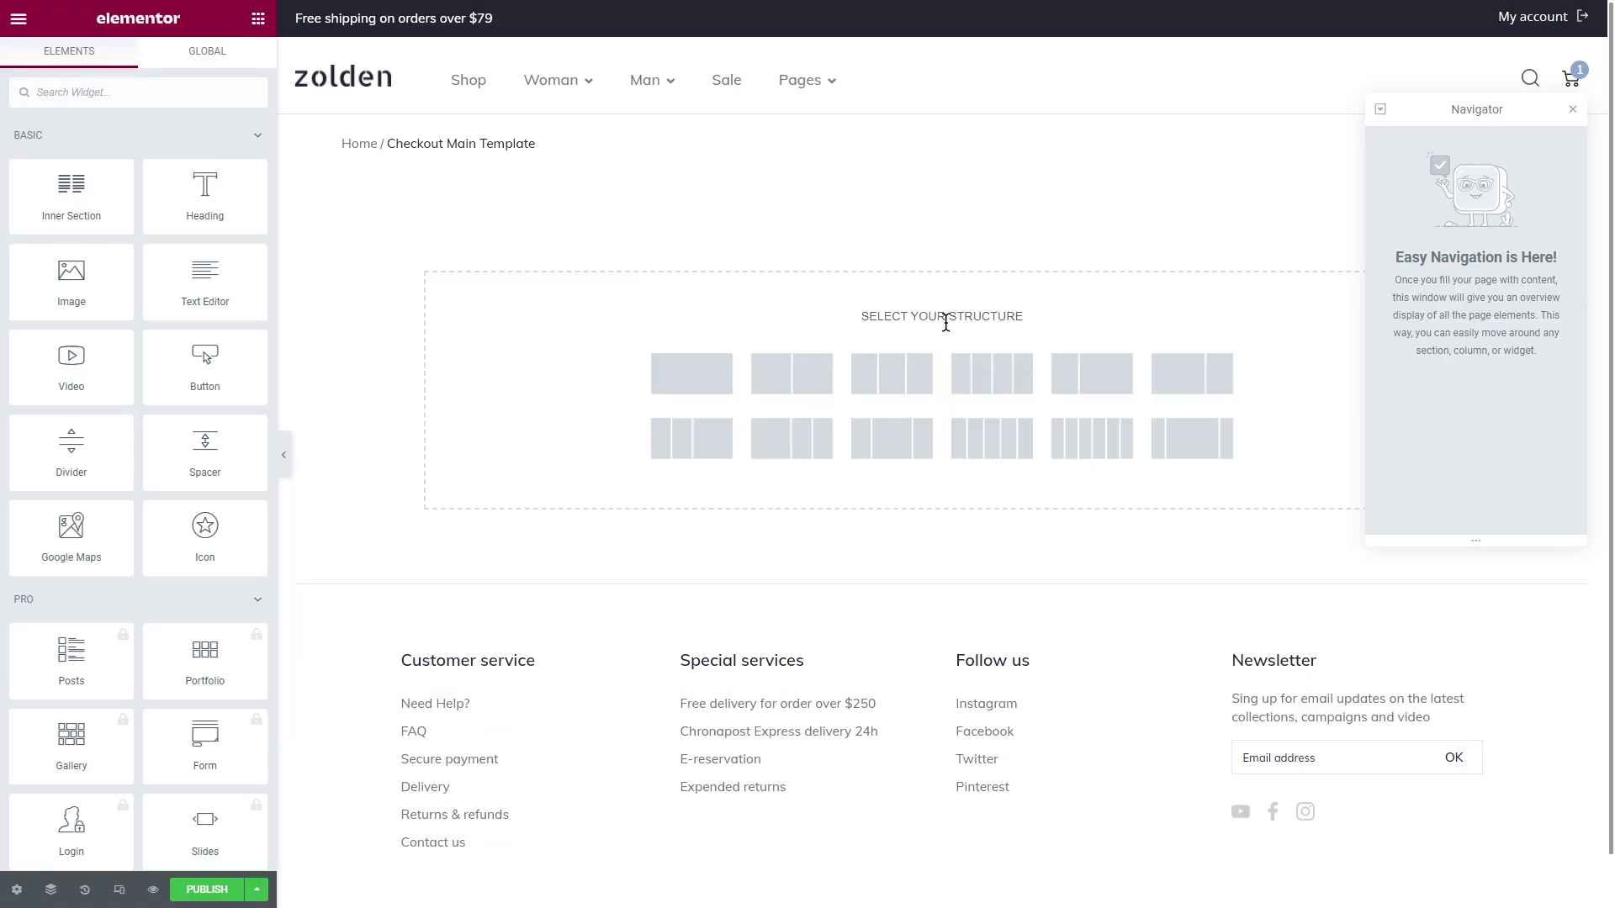
- Add a one-column section and duplicate it into four sections
left_click(707, 365)
right_click(1438, 141)
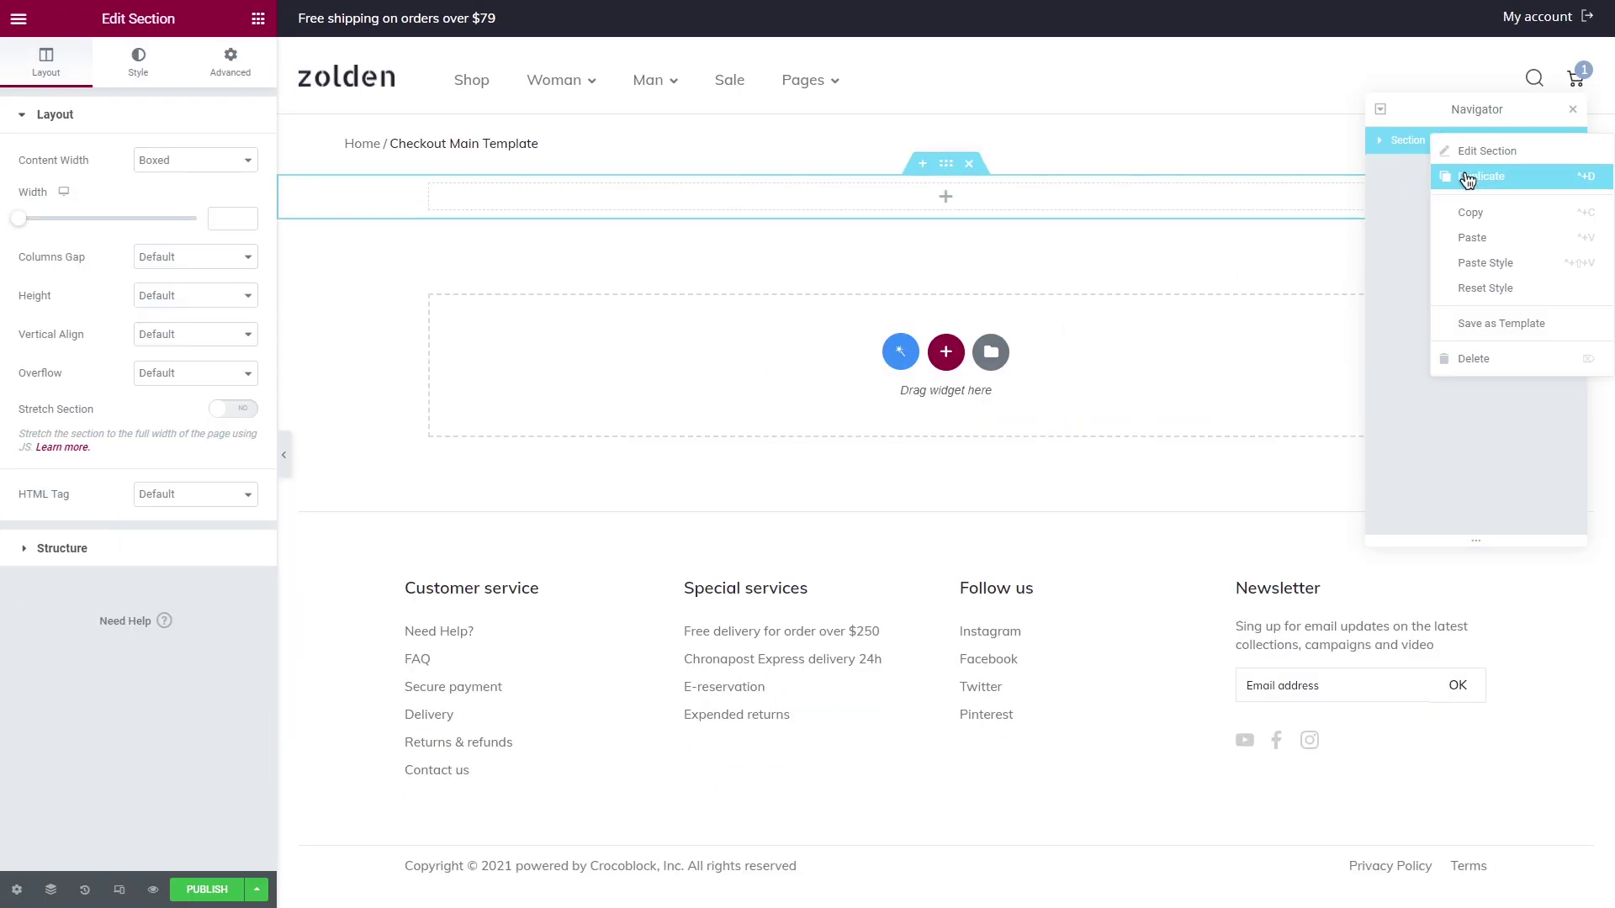
left_click(1460, 175)
right_click(1464, 169)
left_click(1467, 206)
right_click(1468, 211)
left_click(1468, 240)
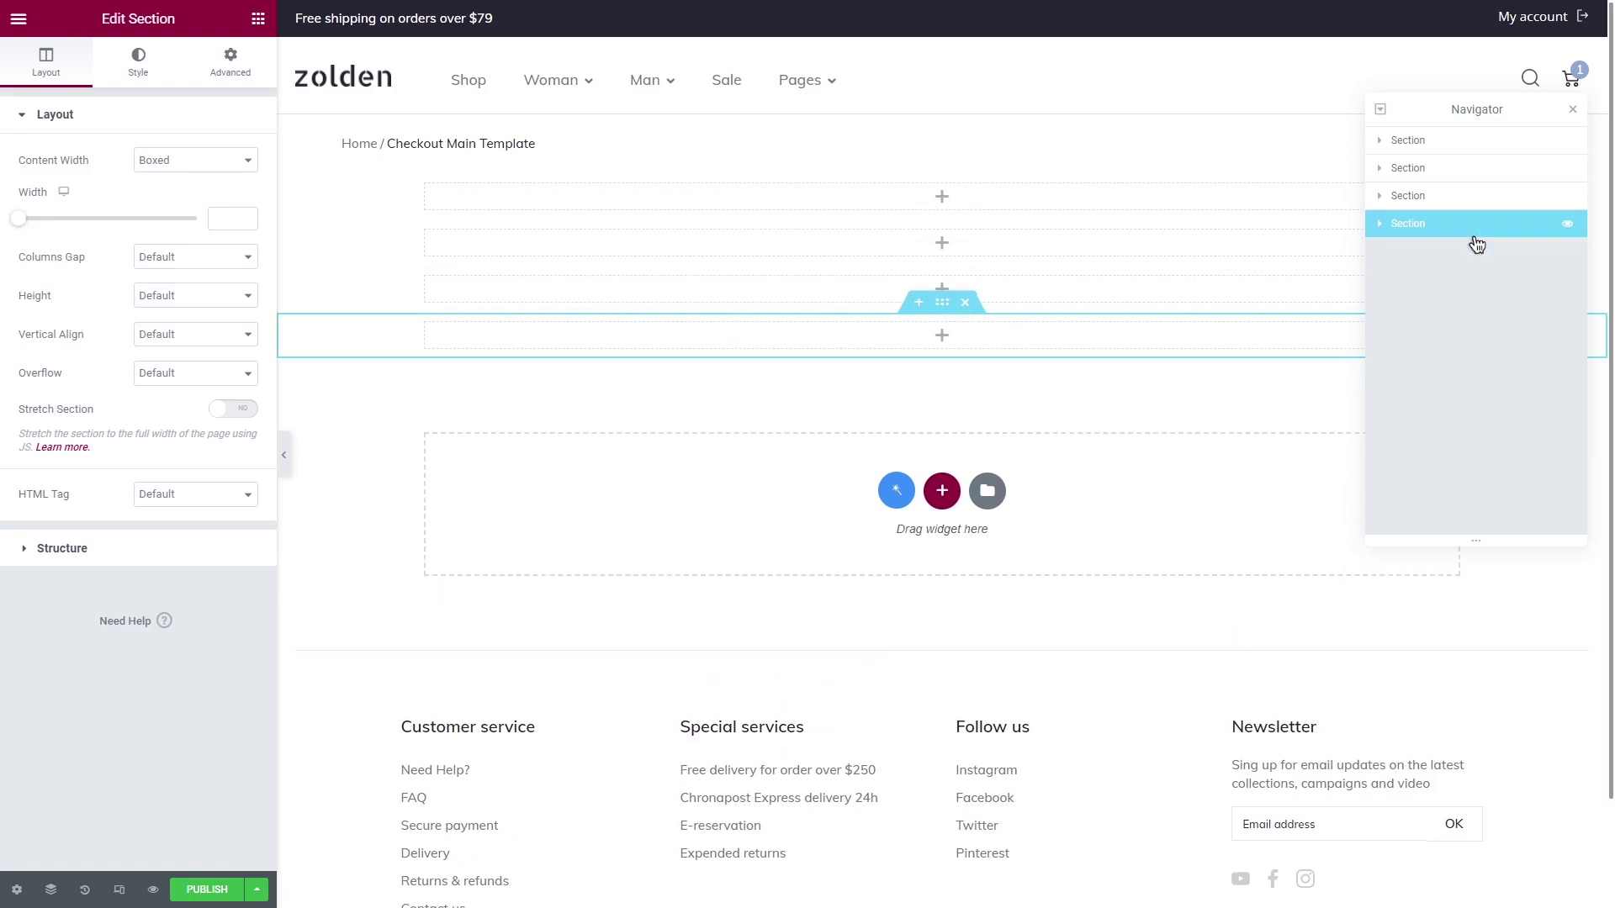
- Place the Checkout Billing Form widget in the first section
left_click(258, 18)
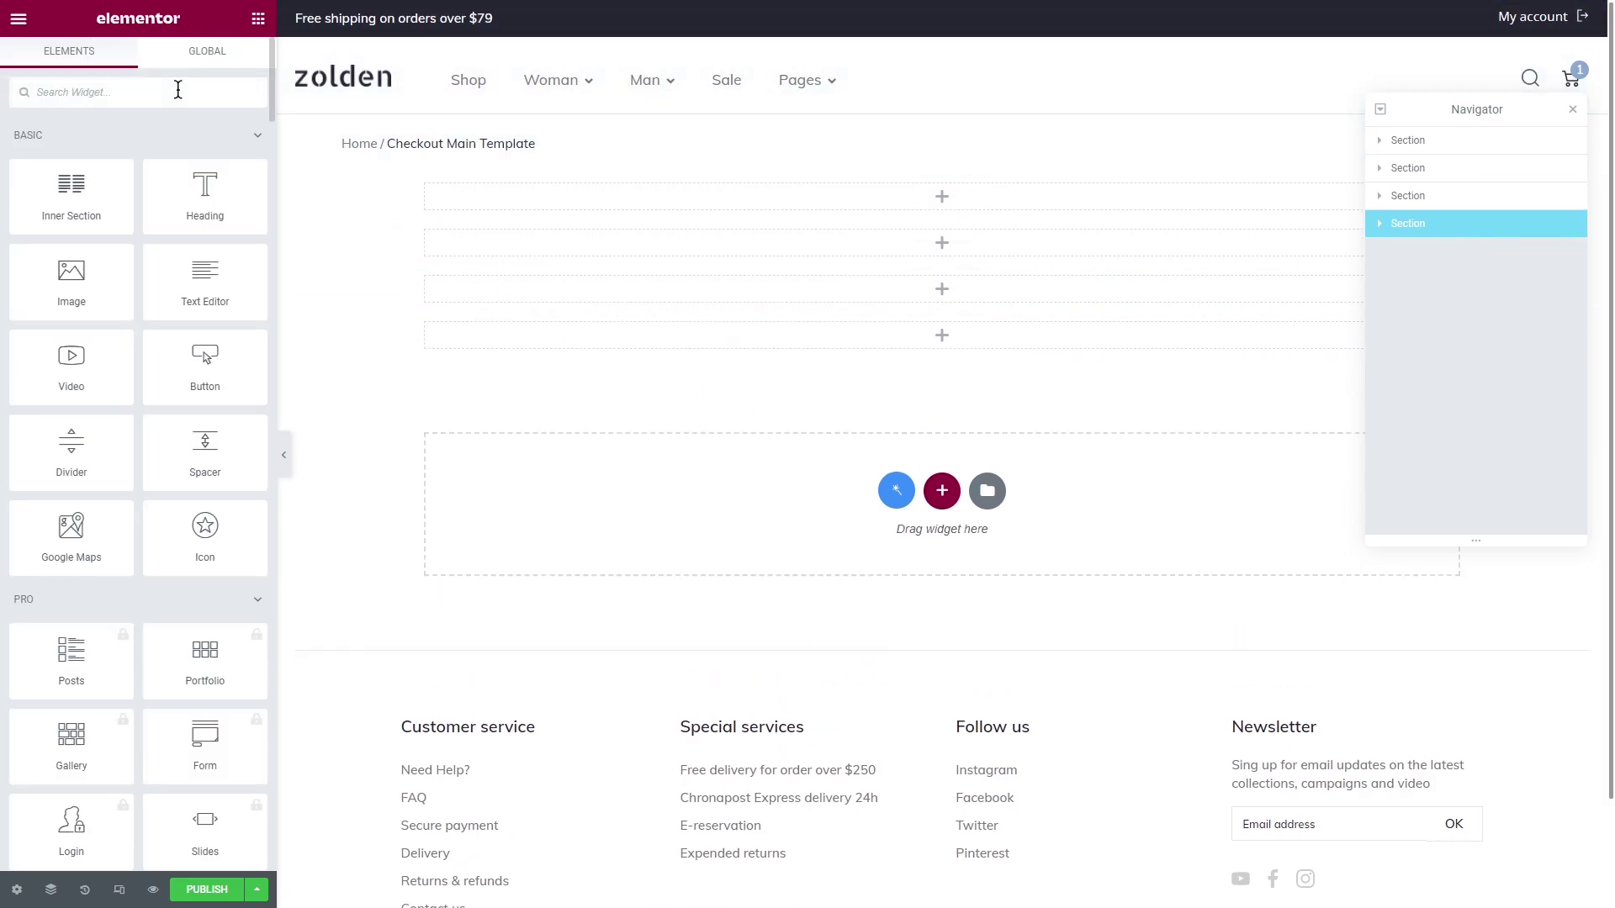
left_click(177, 90)
type("checkout")
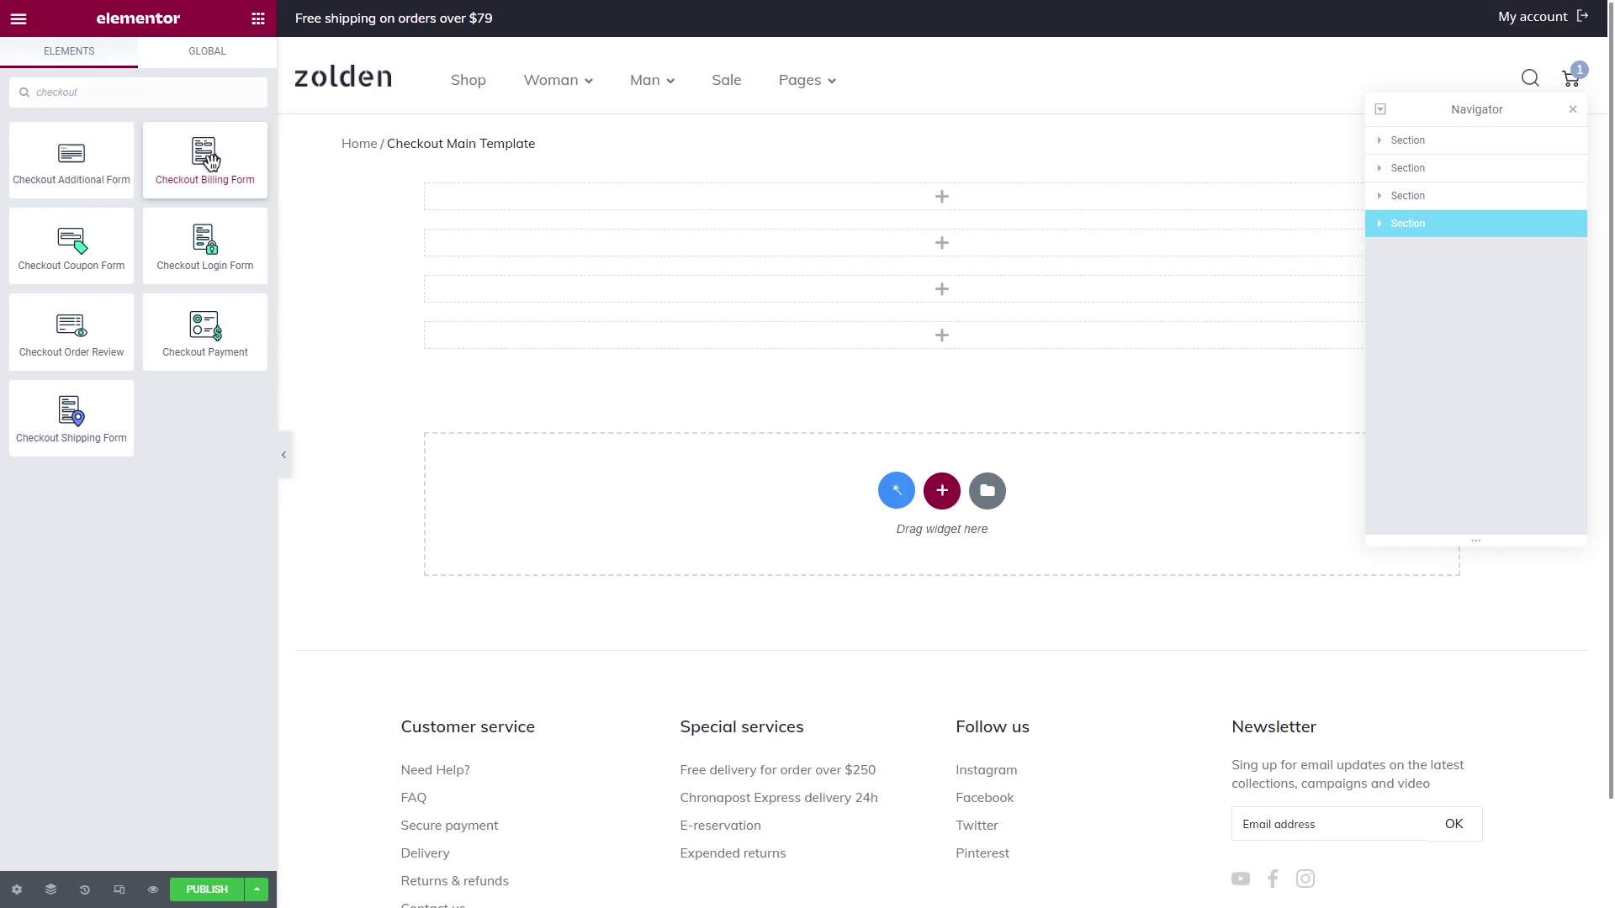
left_click_drag(205, 155, 470, 202)
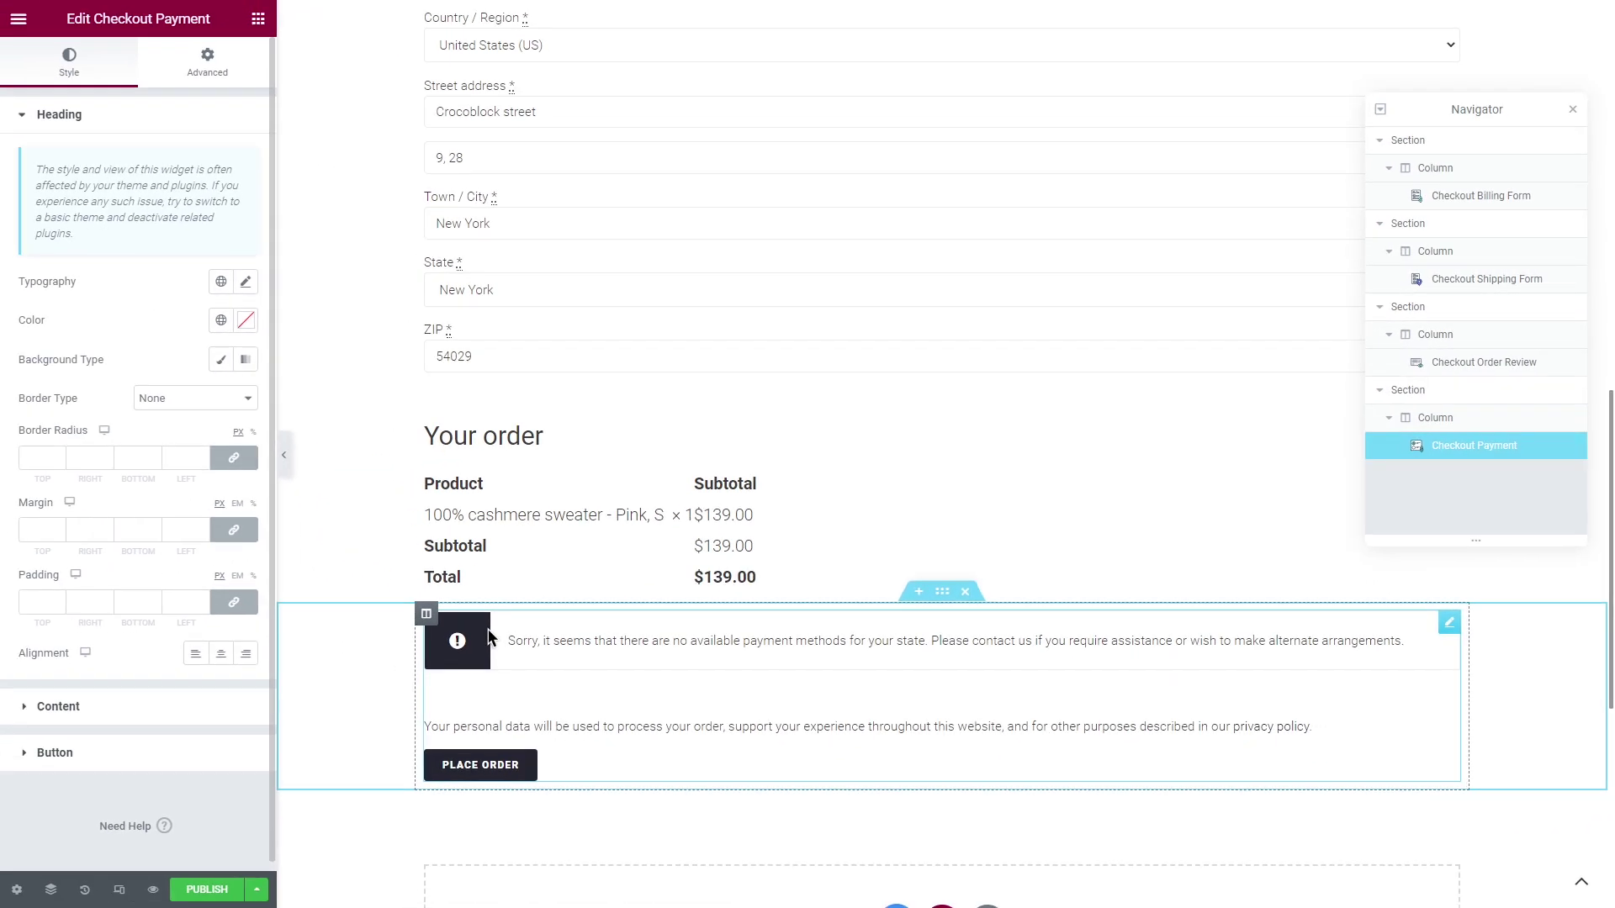
- Add a new one-column section below the payment form
scroll(490, 637, "down", 4)
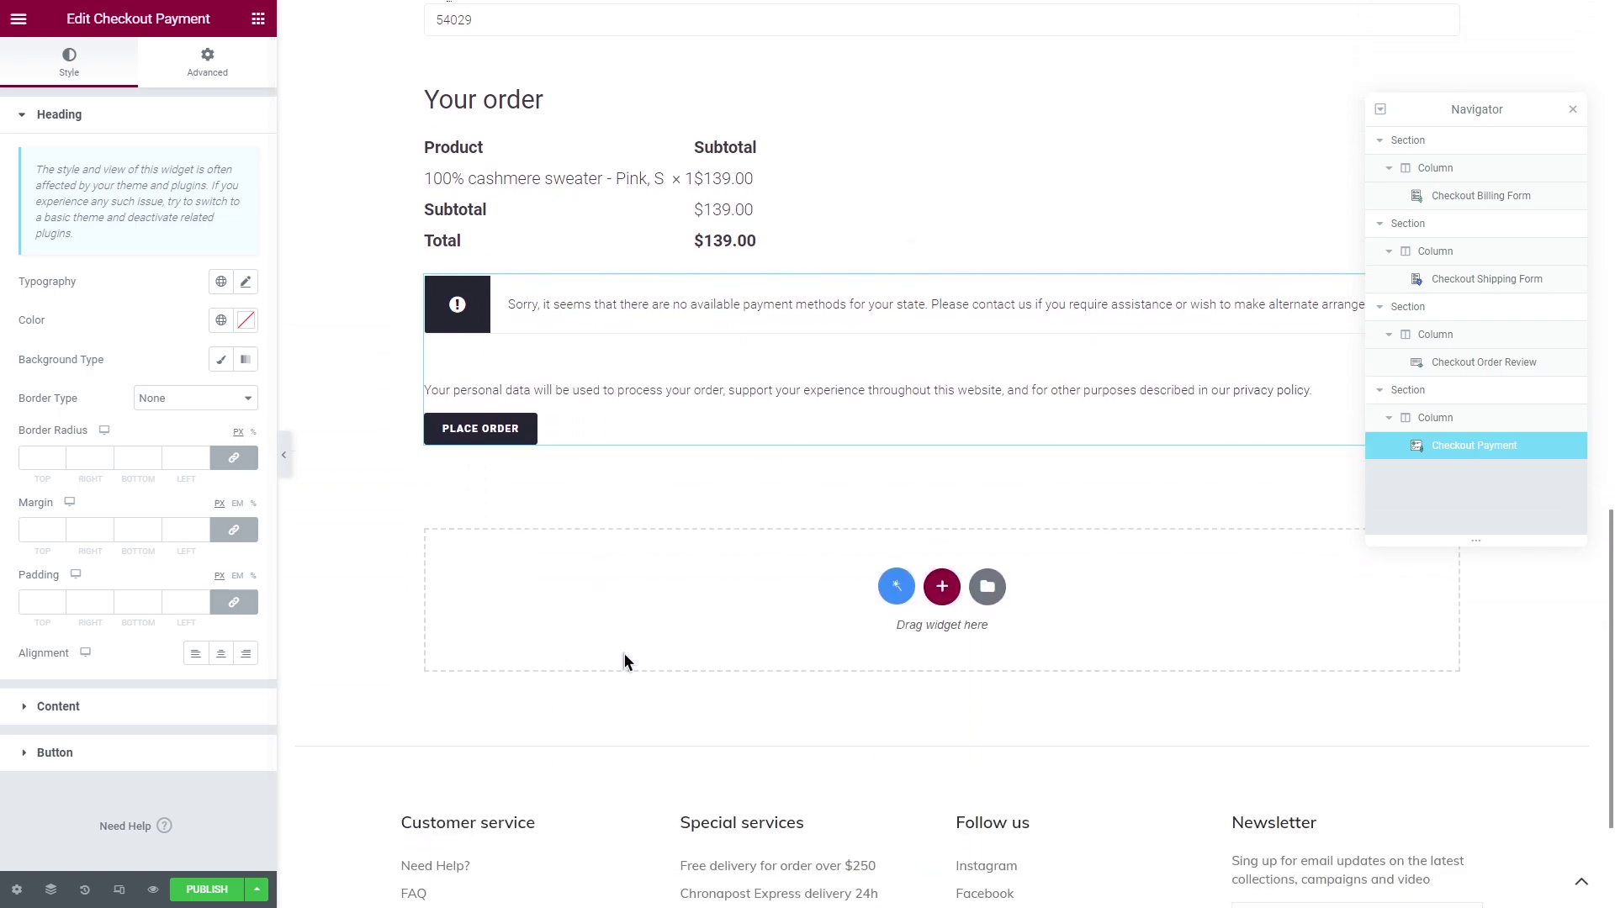
left_click(940, 583)
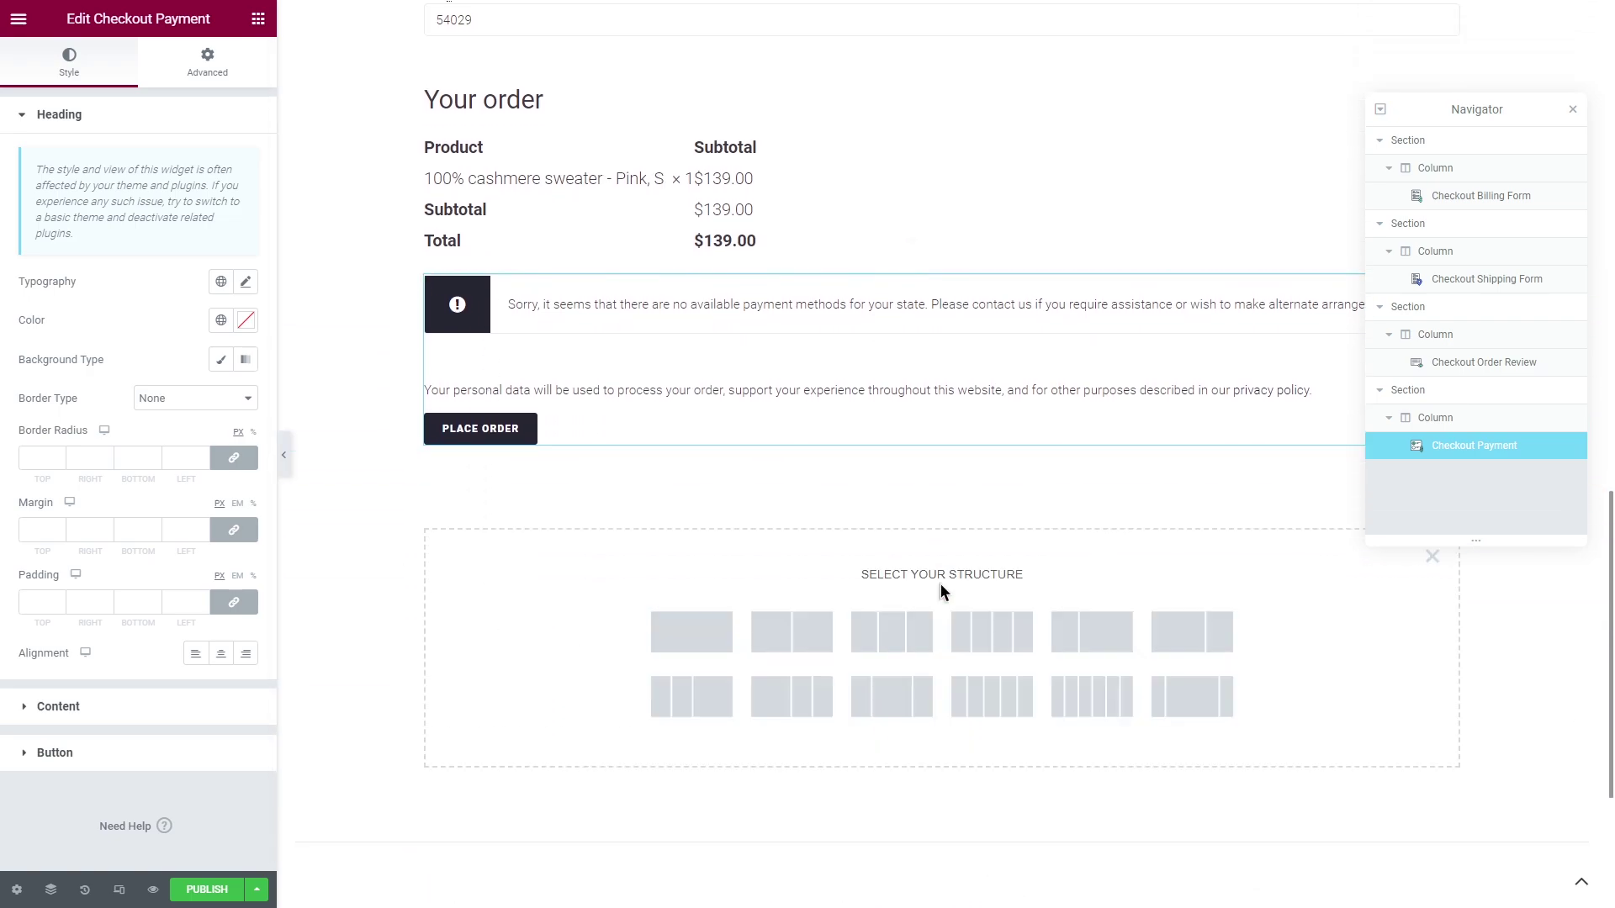
left_click(694, 623)
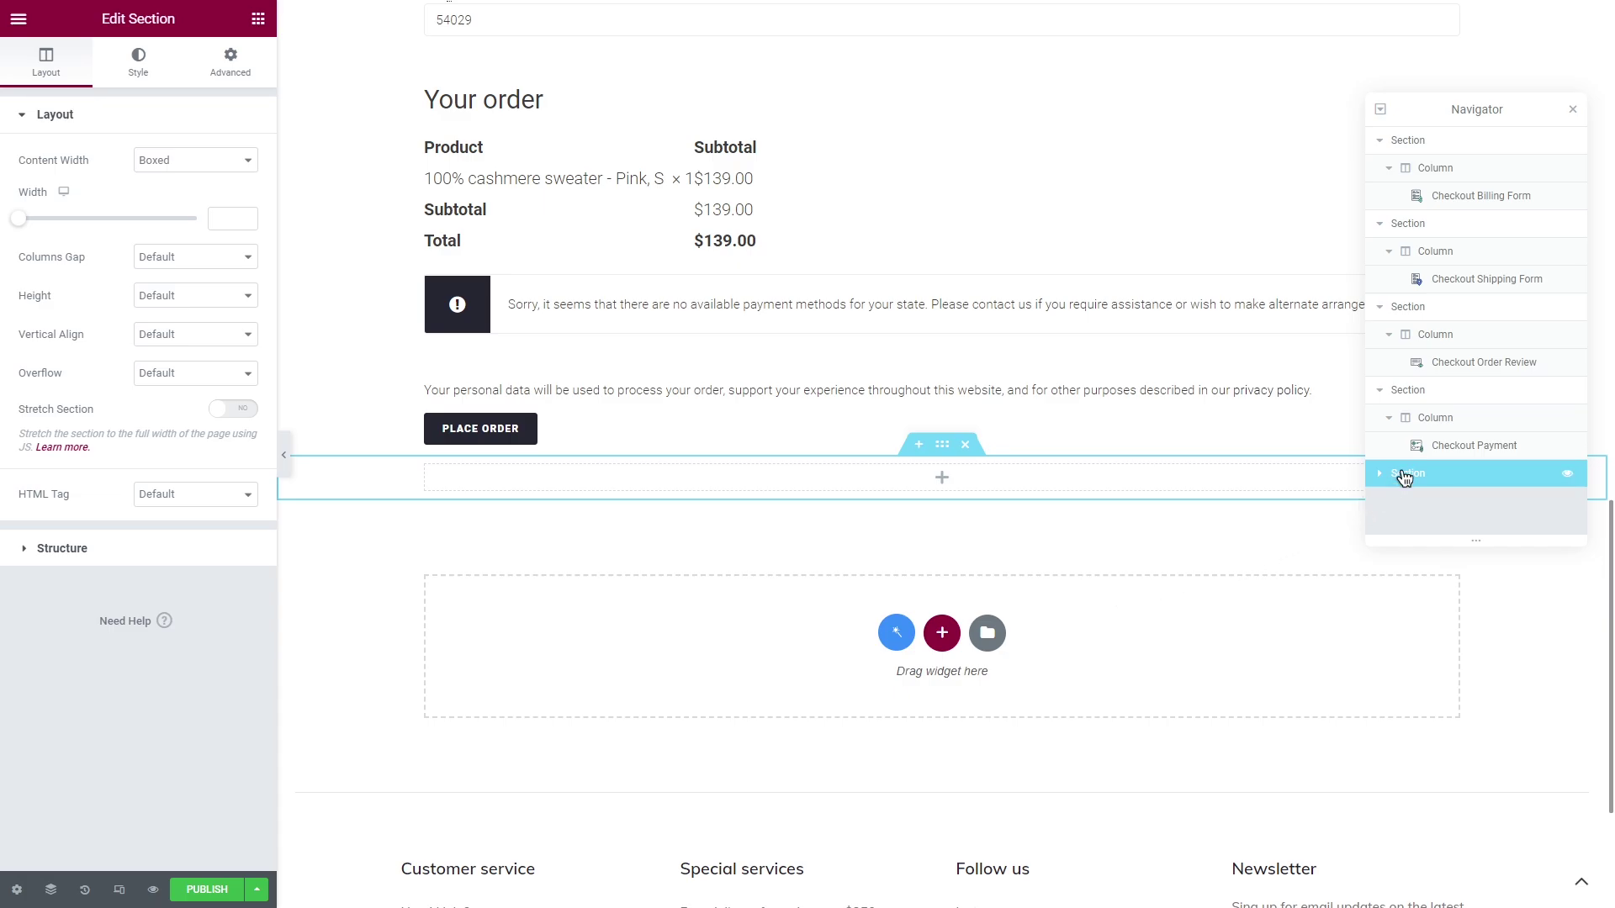
- Move the empty section to the page top and drop a Tabs widget into it
left_click_drag(1399, 472, 1435, 137)
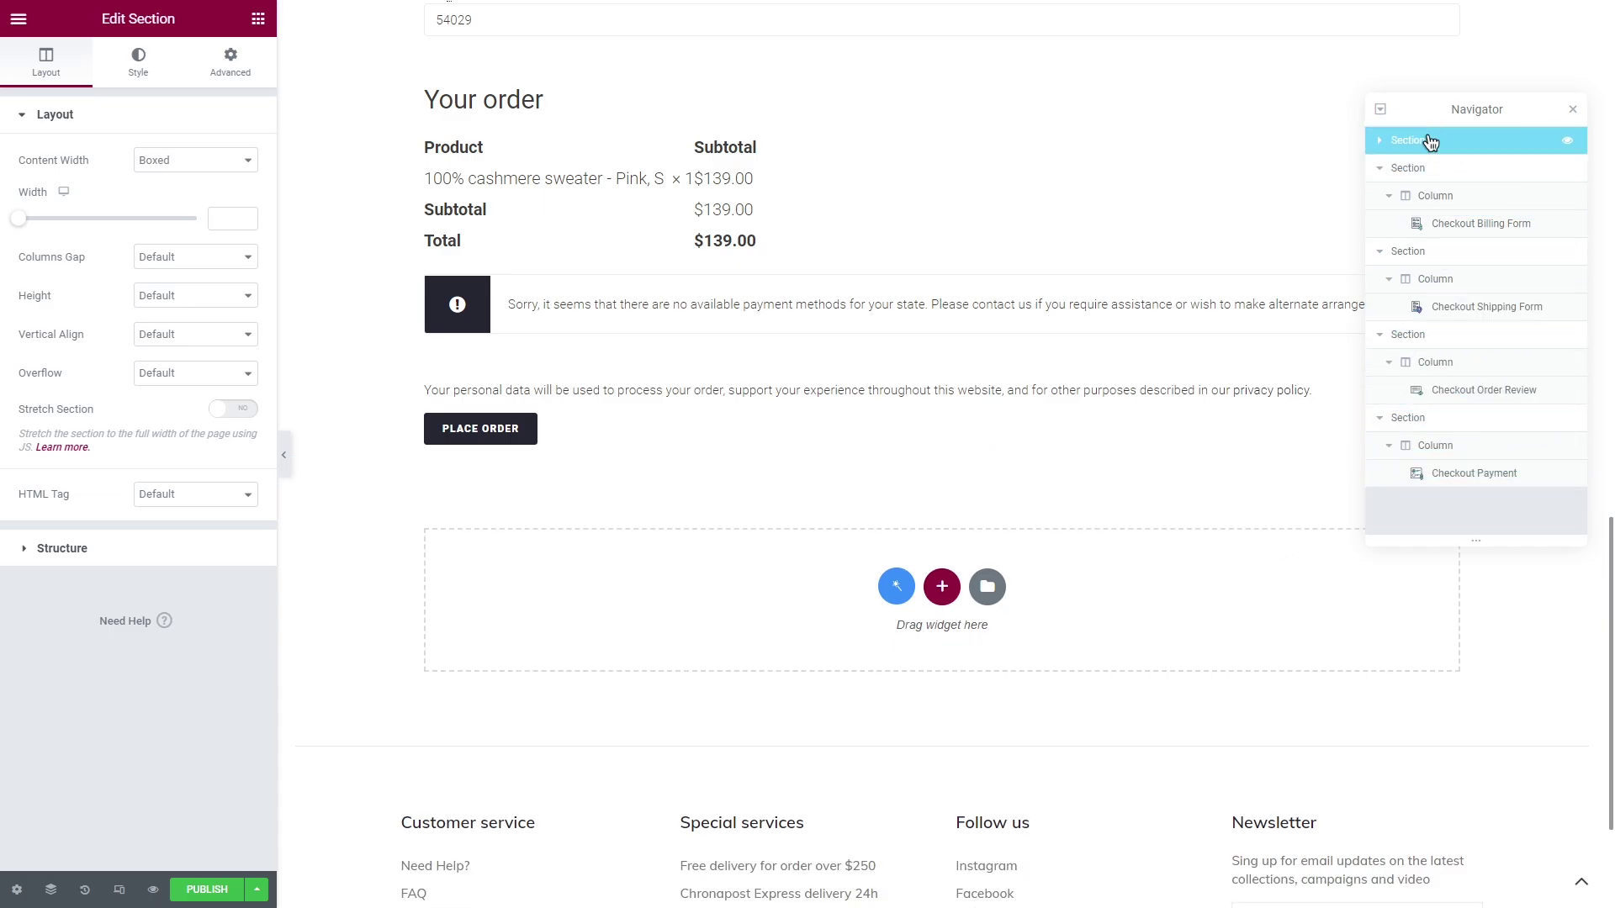
left_click(258, 18)
left_click(180, 91)
type("tabs")
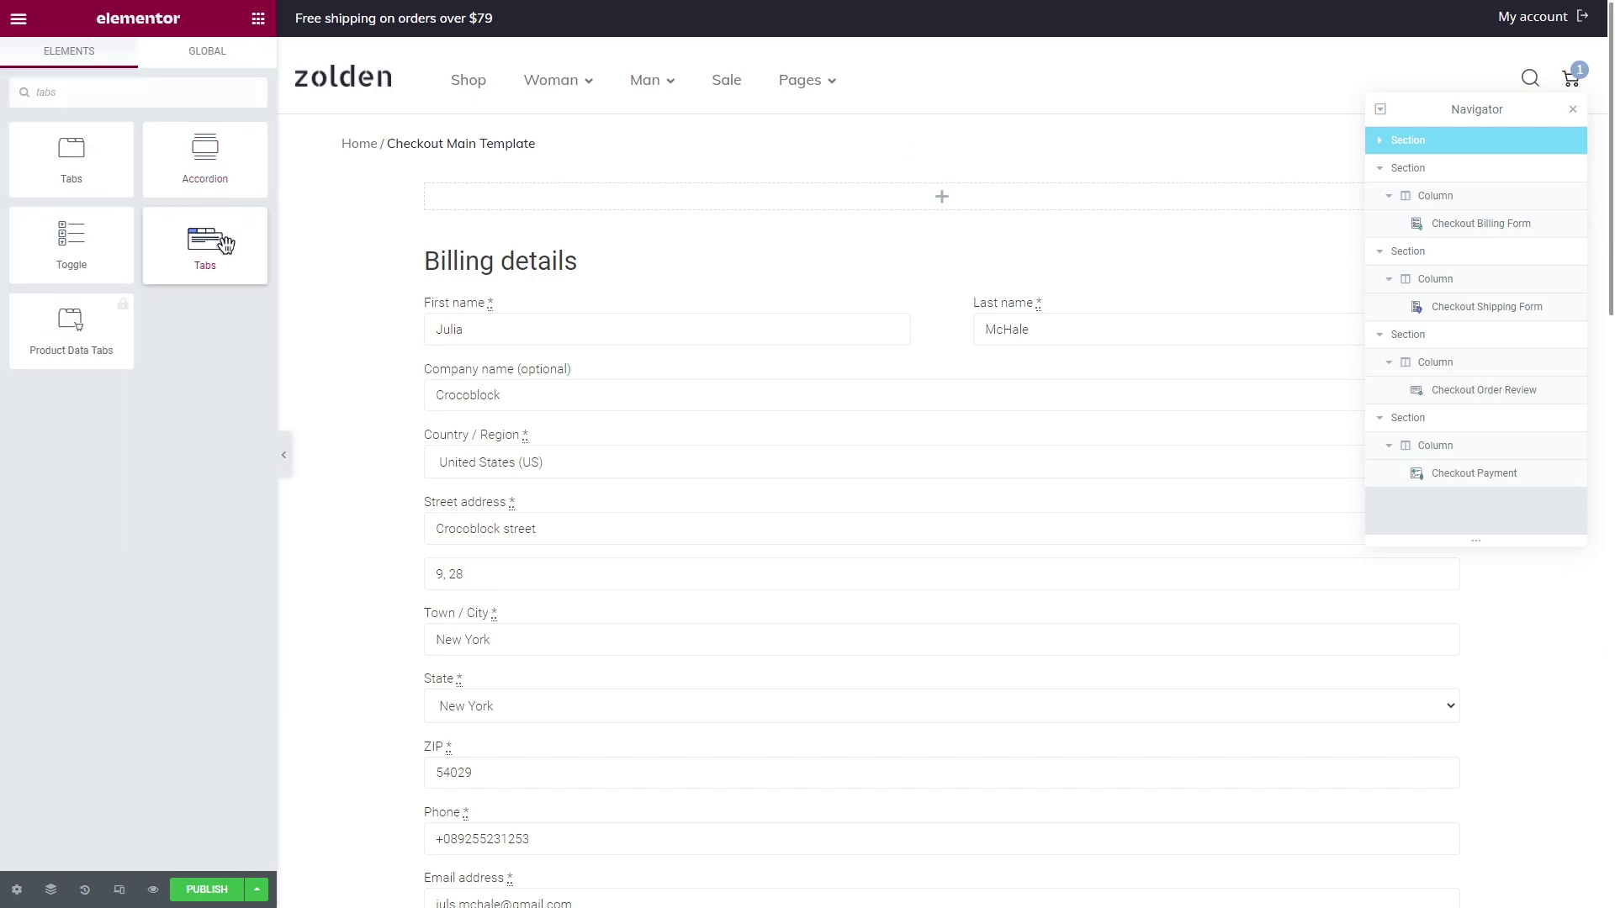
left_click_drag(226, 244, 531, 209)
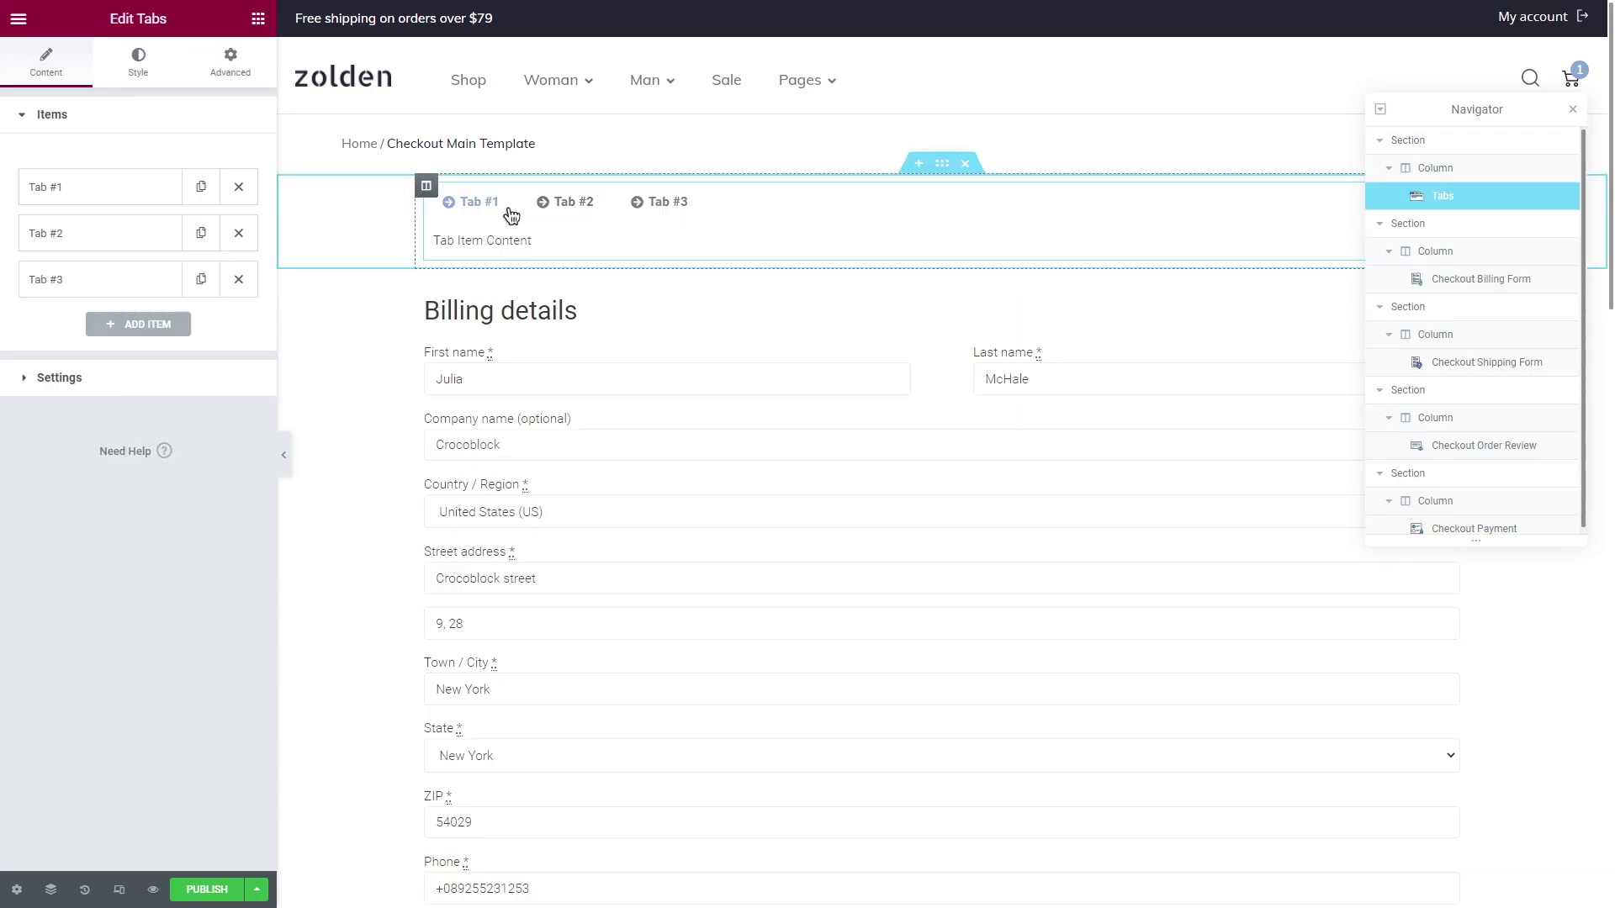
left_click(133, 187)
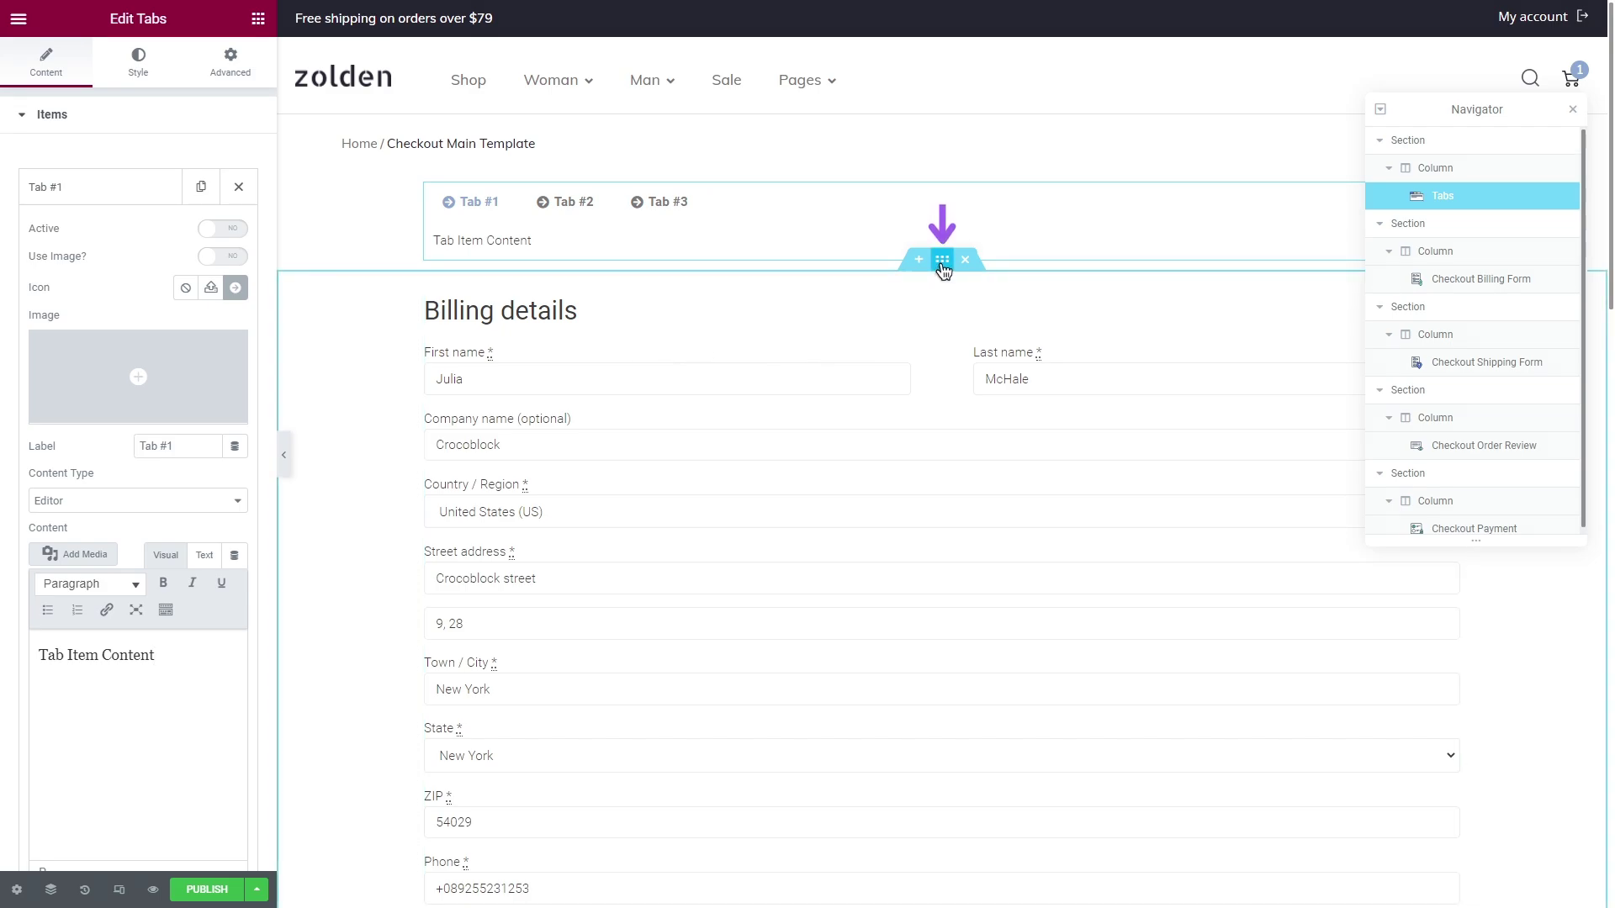
- Save the billing section as the template 'Checkout - Billing'
right_click(942, 267)
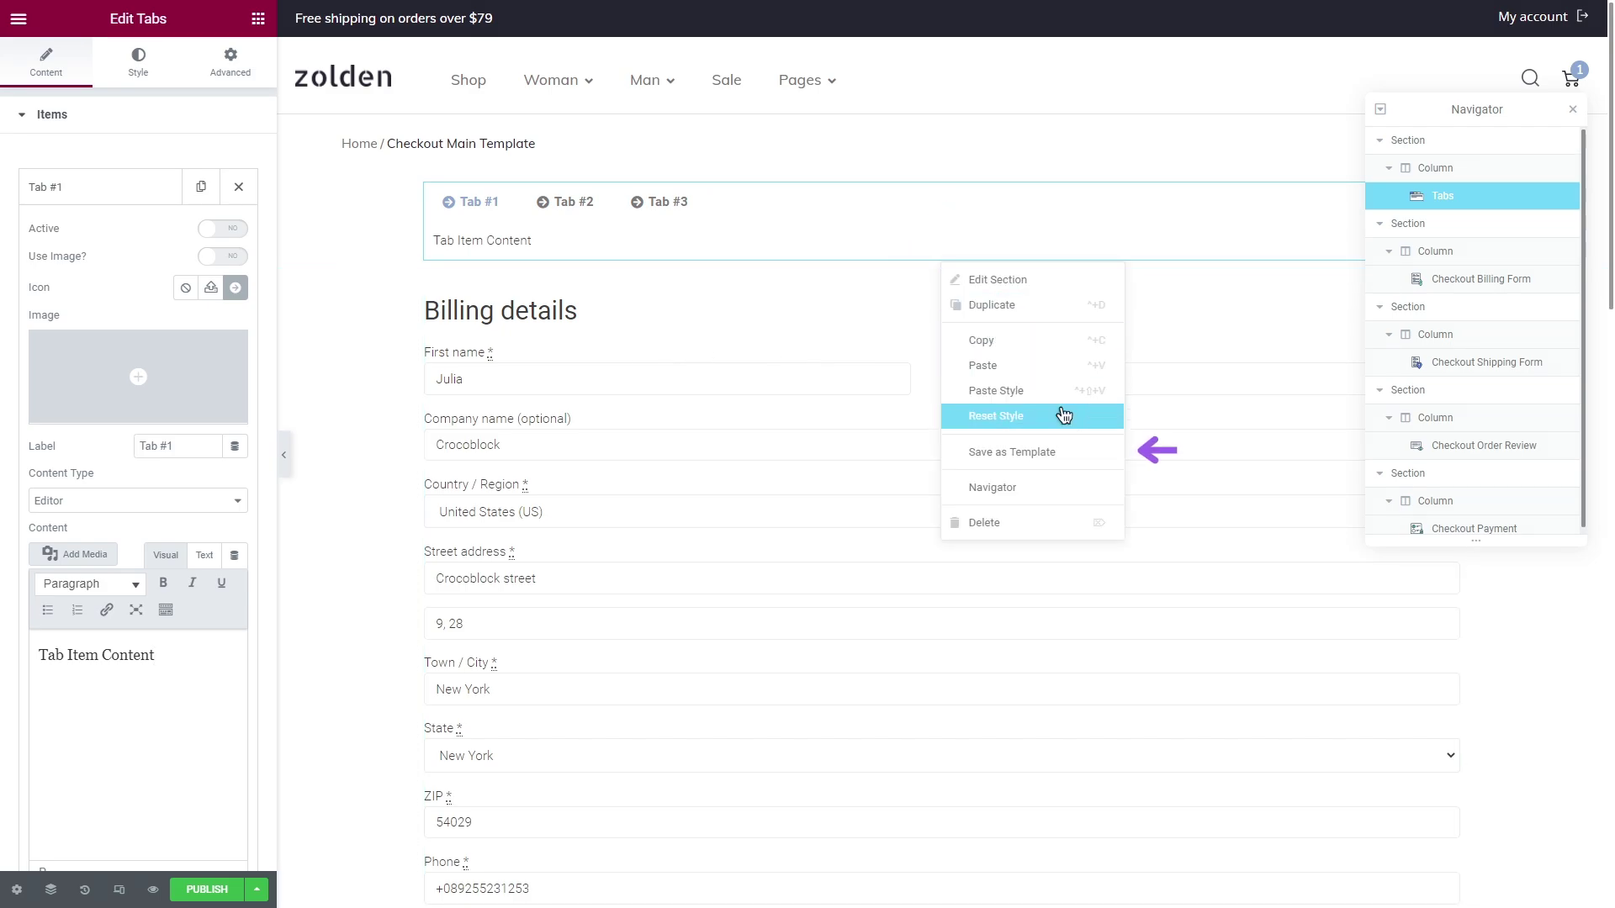
left_click(1074, 453)
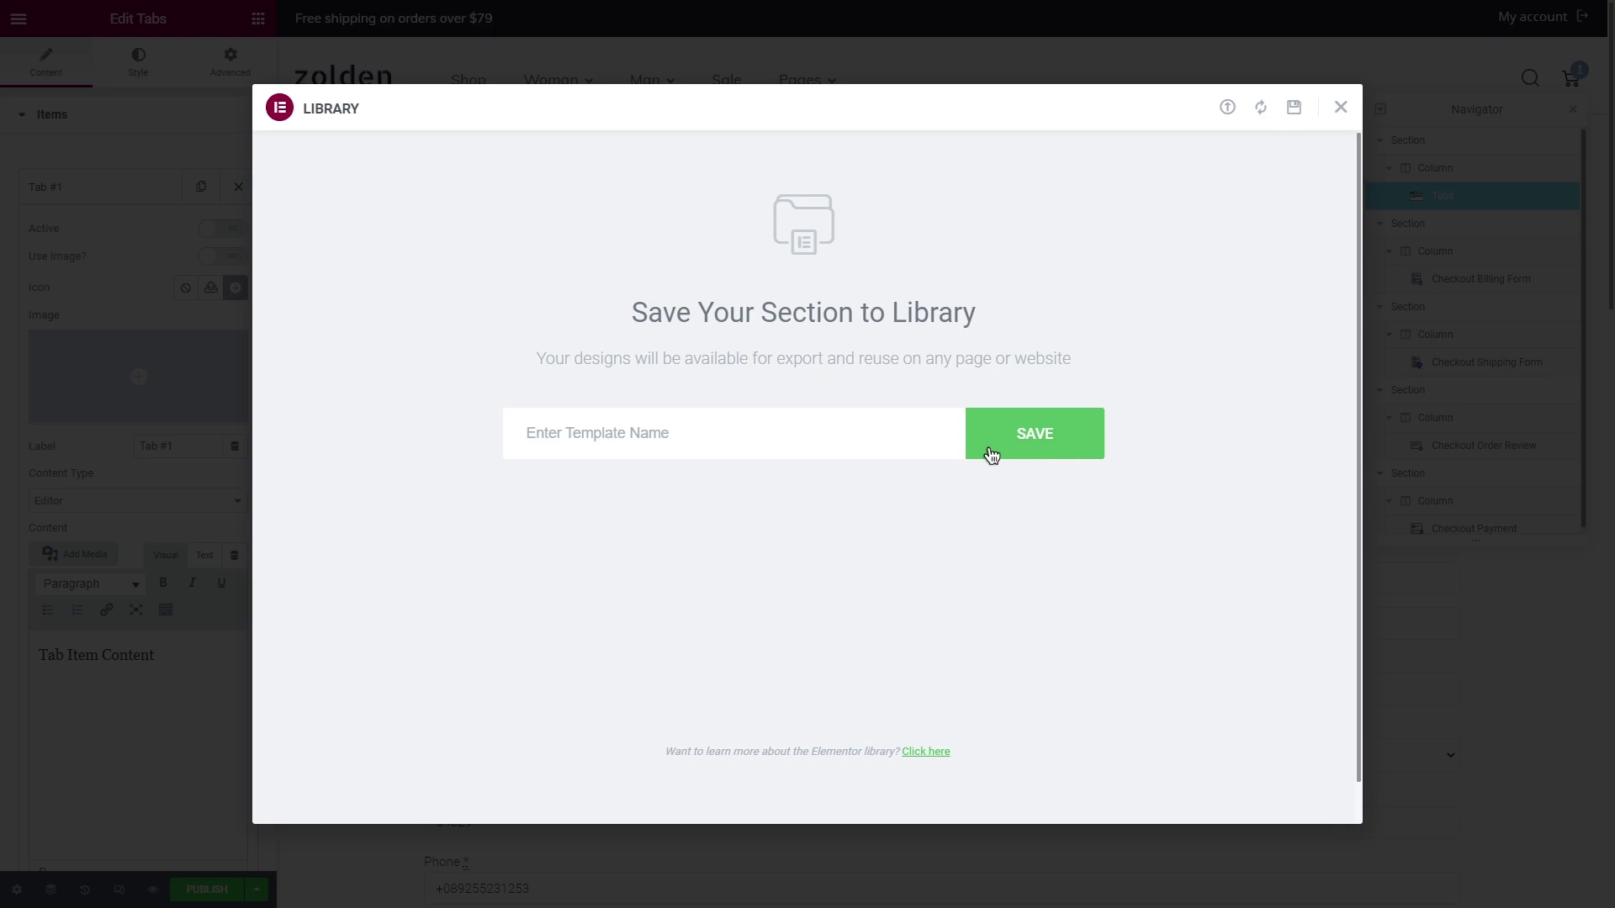
left_click(686, 432)
type("Checkout - Billing")
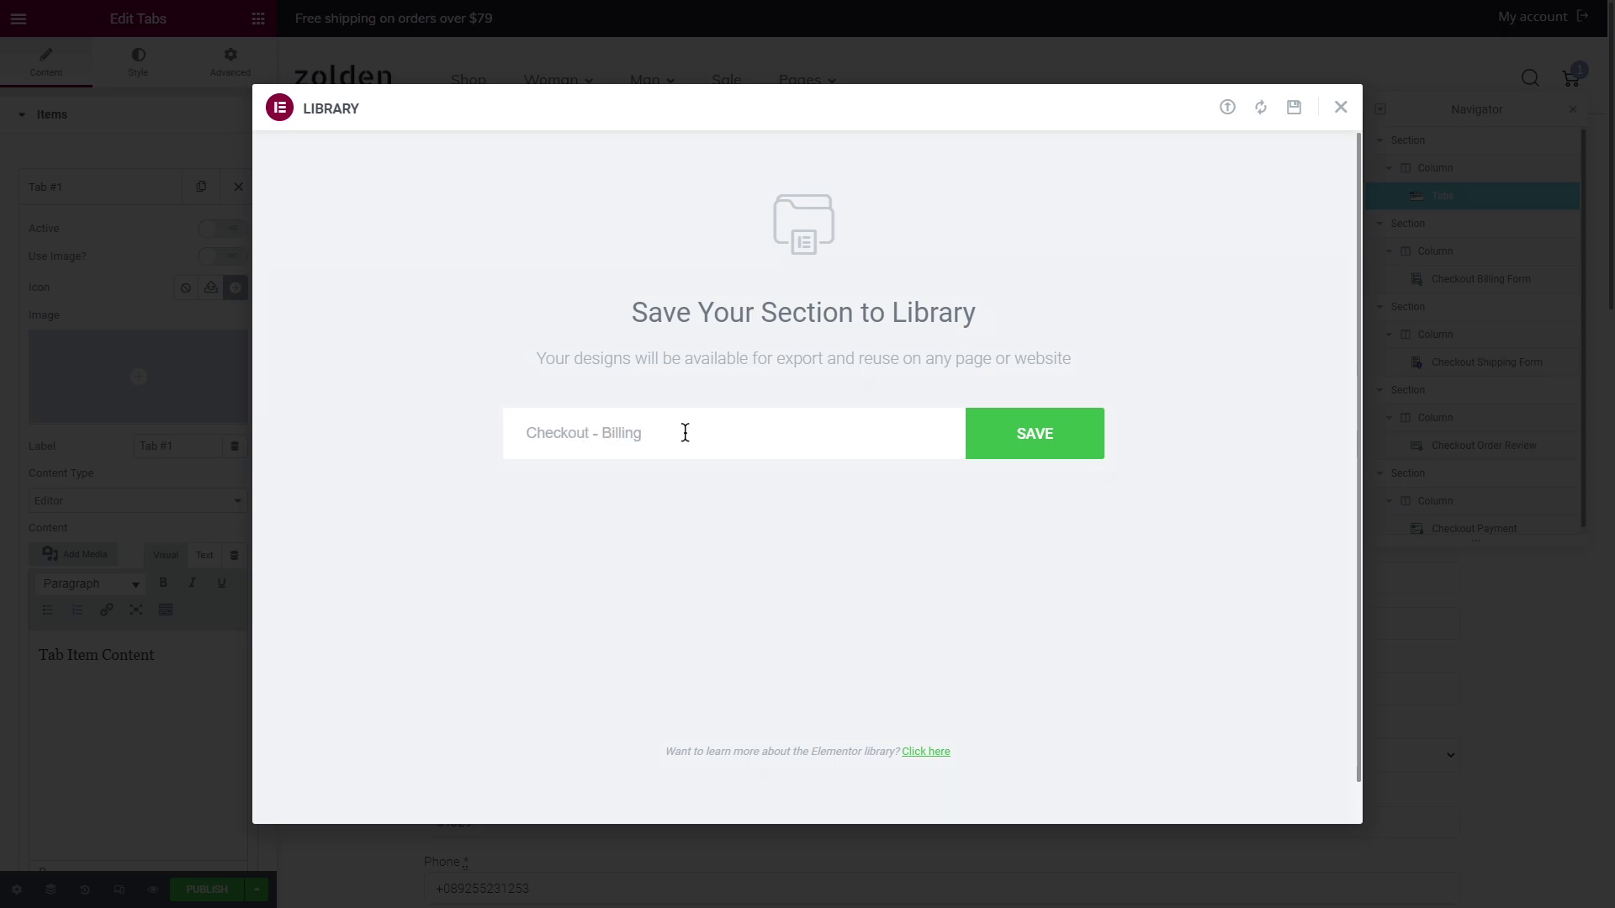
left_click(1039, 438)
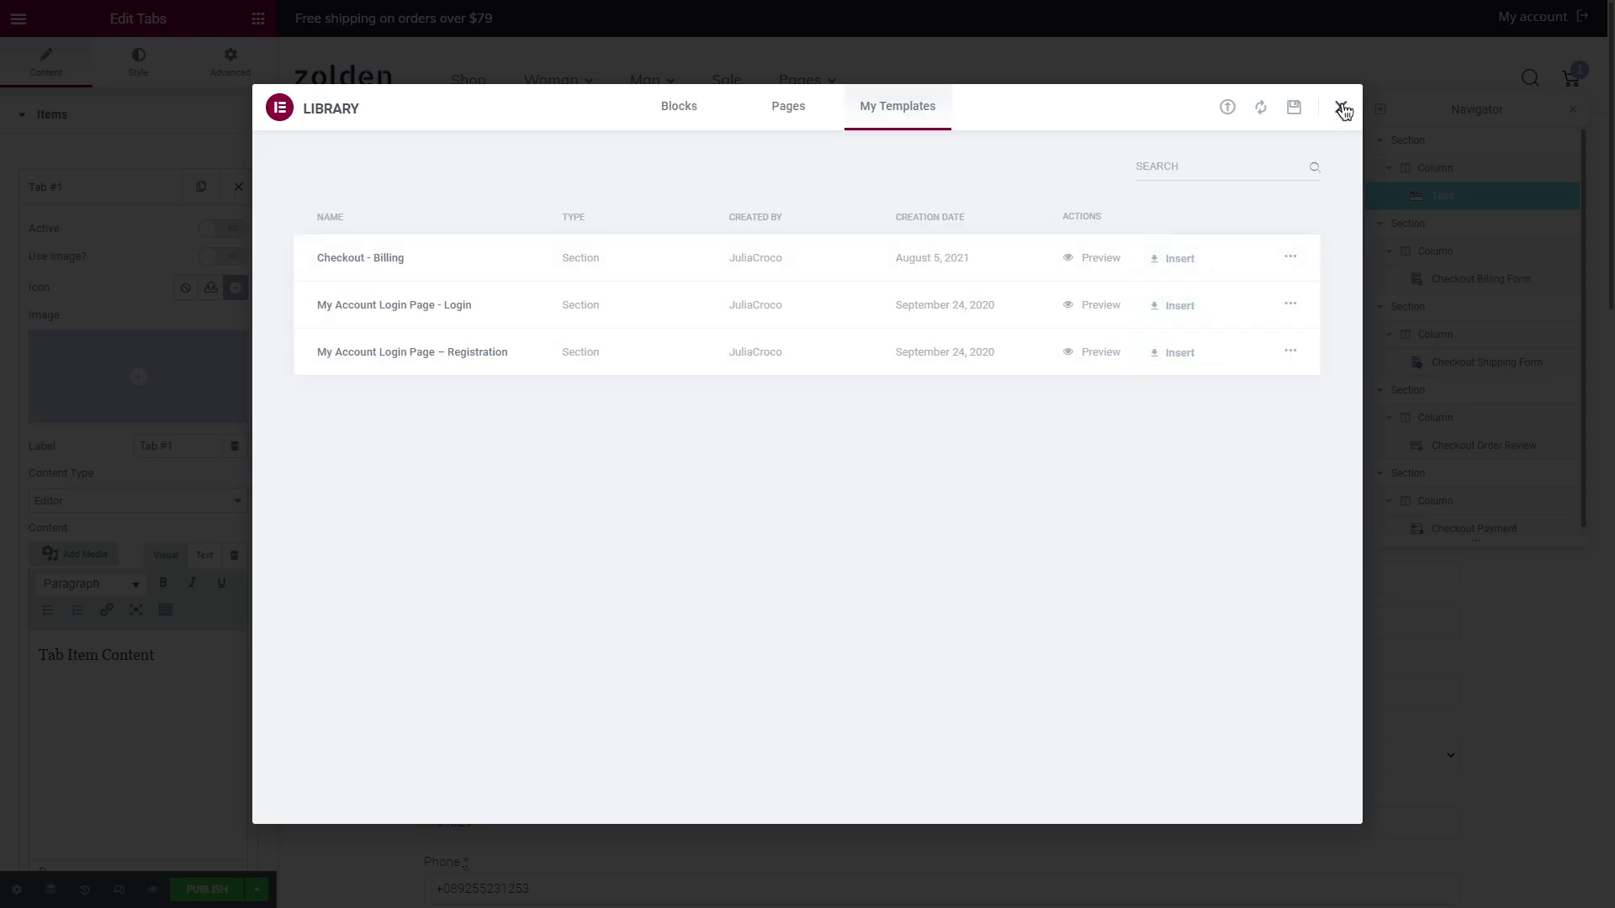
left_click(1343, 108)
- Save the shipping section from its section options as a library template
left_click(1480, 361)
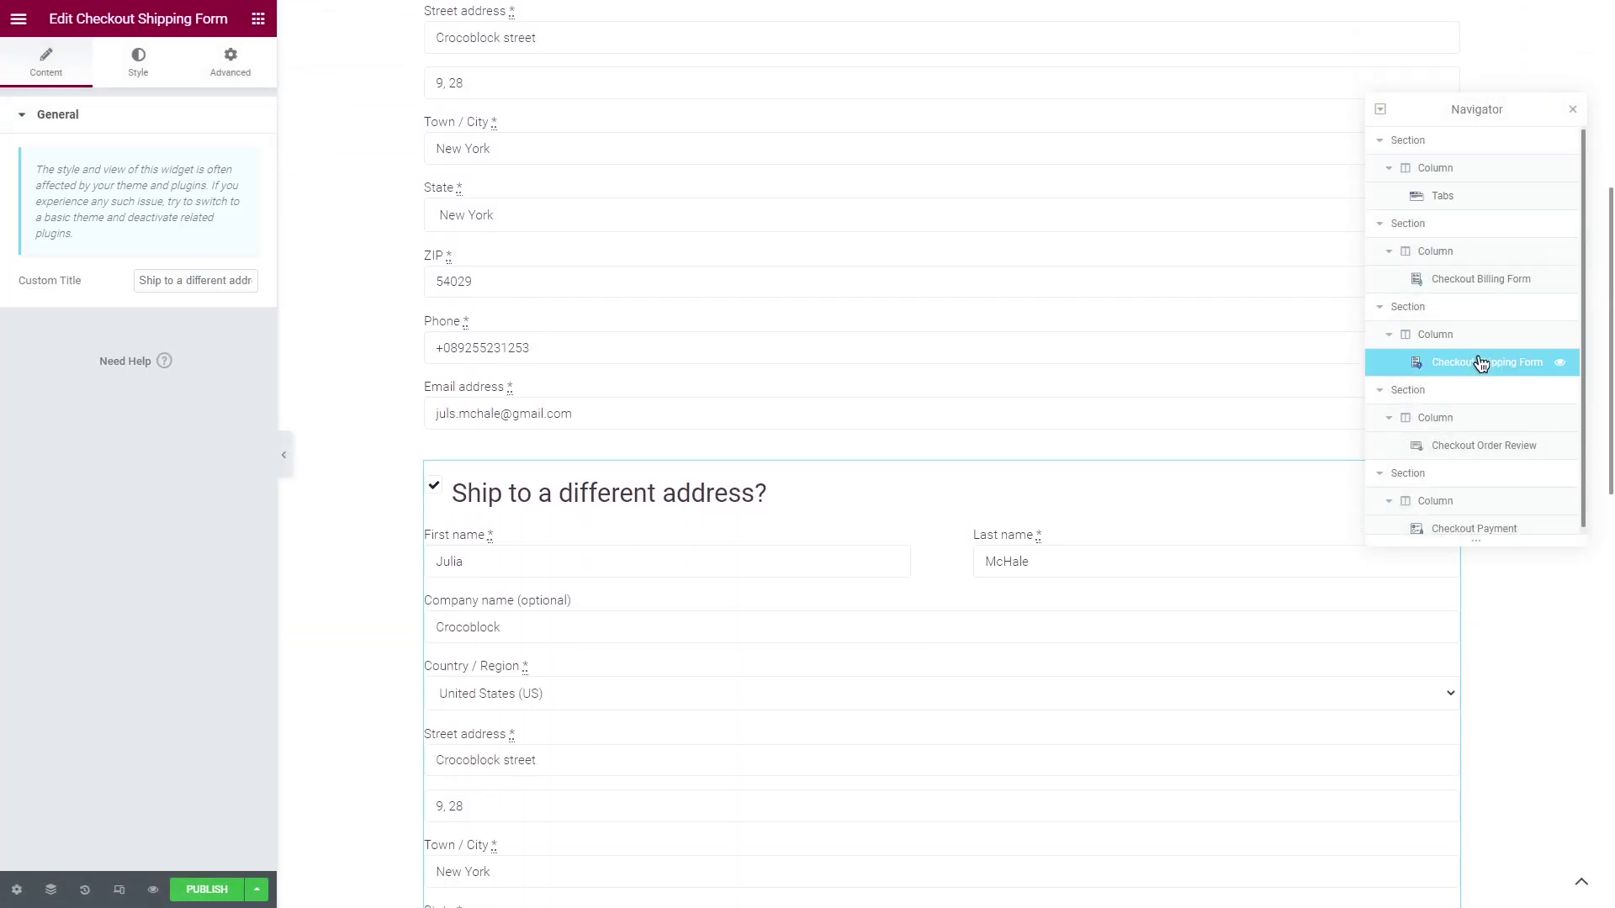
right_click(942, 438)
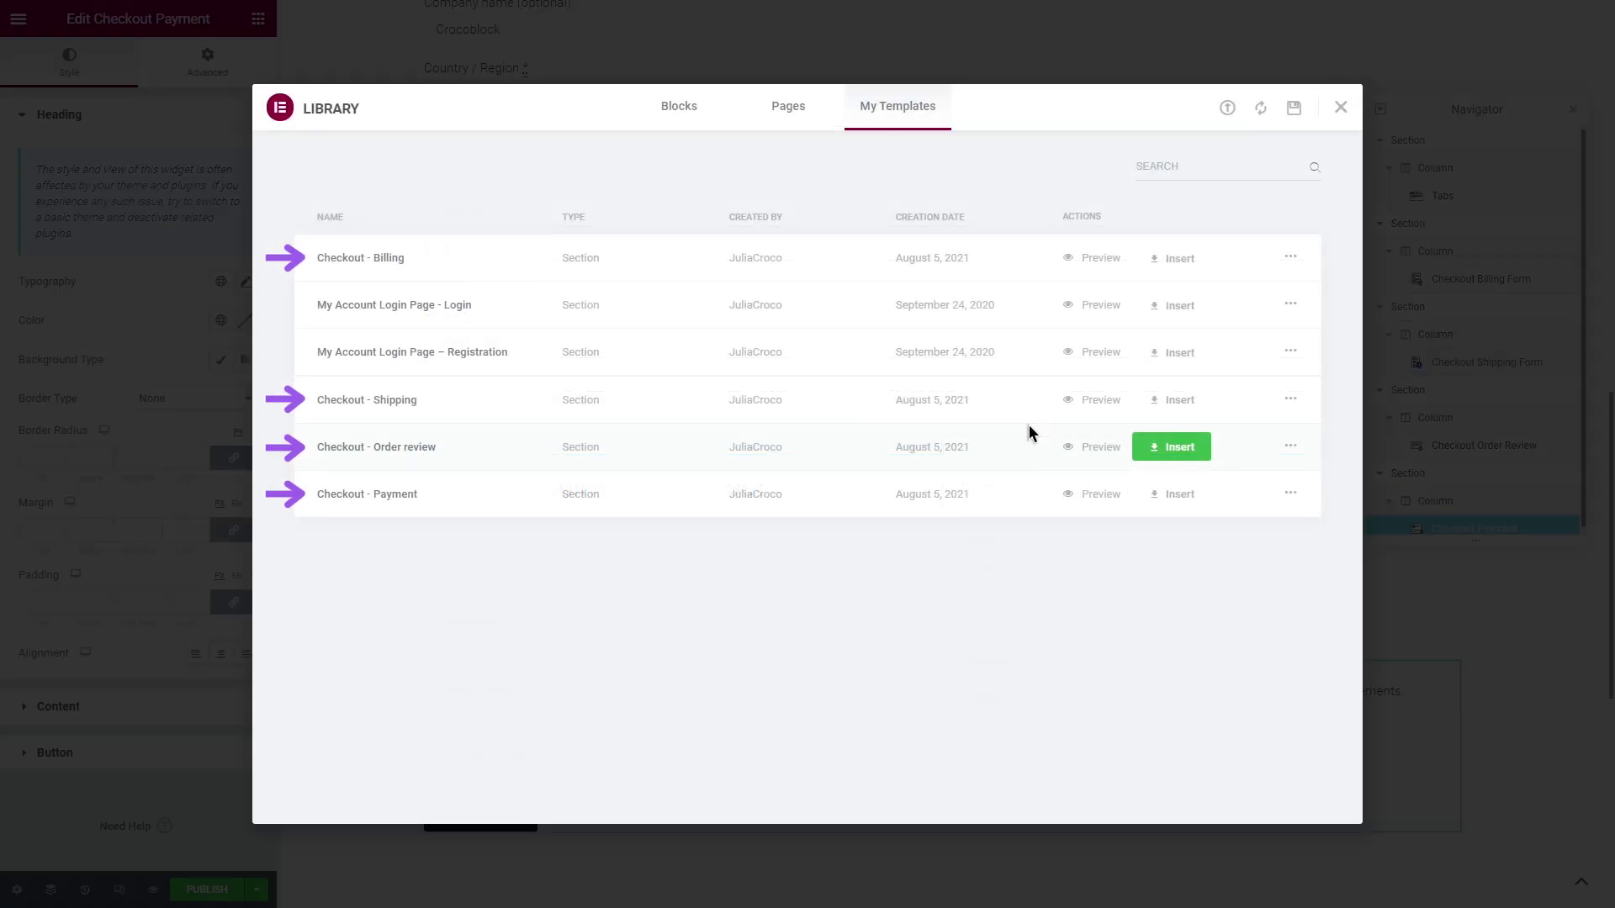
left_click(1341, 107)
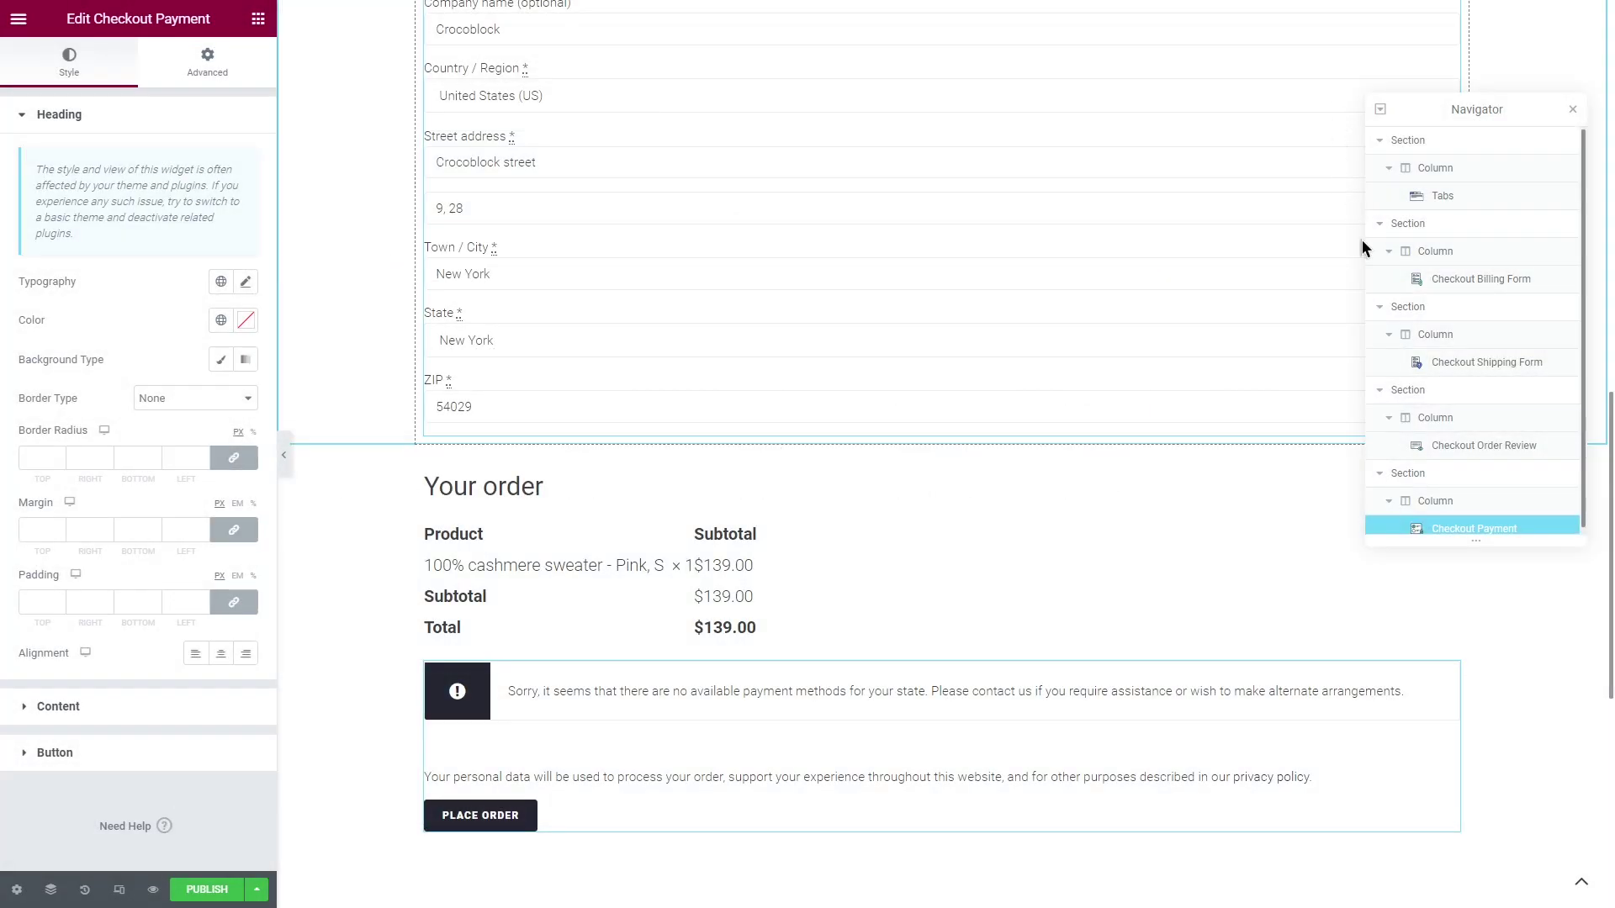
- Delete the Payment, Order Review, Shipping and Billing sections from the page
right_click(1430, 477)
left_click(1467, 698)
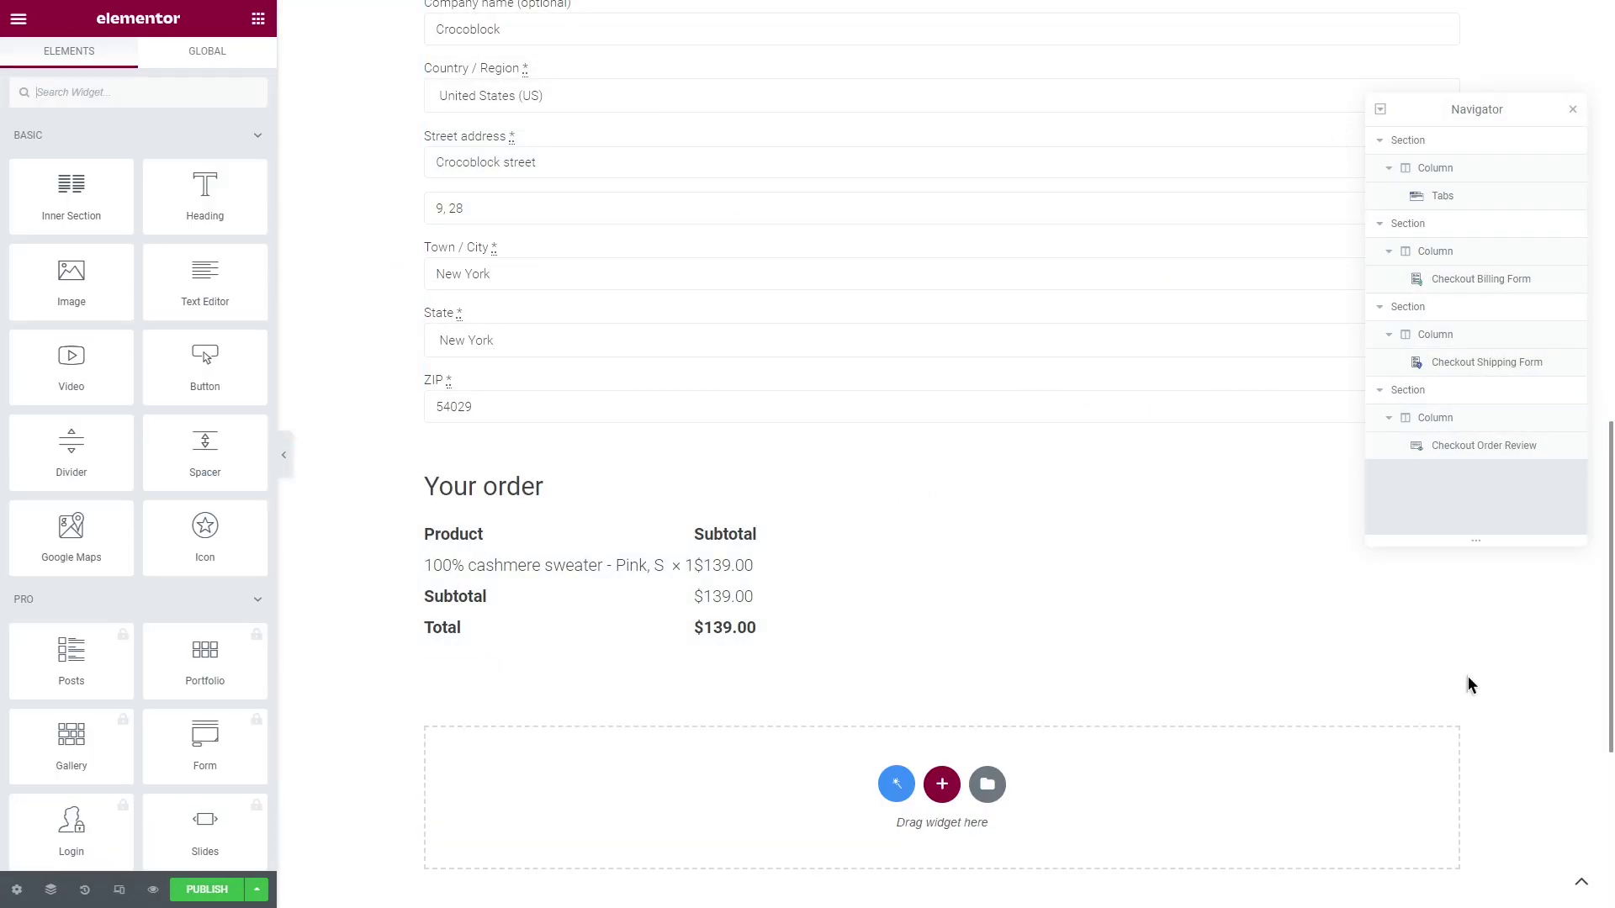
right_click(1424, 389)
left_click(1479, 623)
right_click(1424, 308)
left_click(1474, 528)
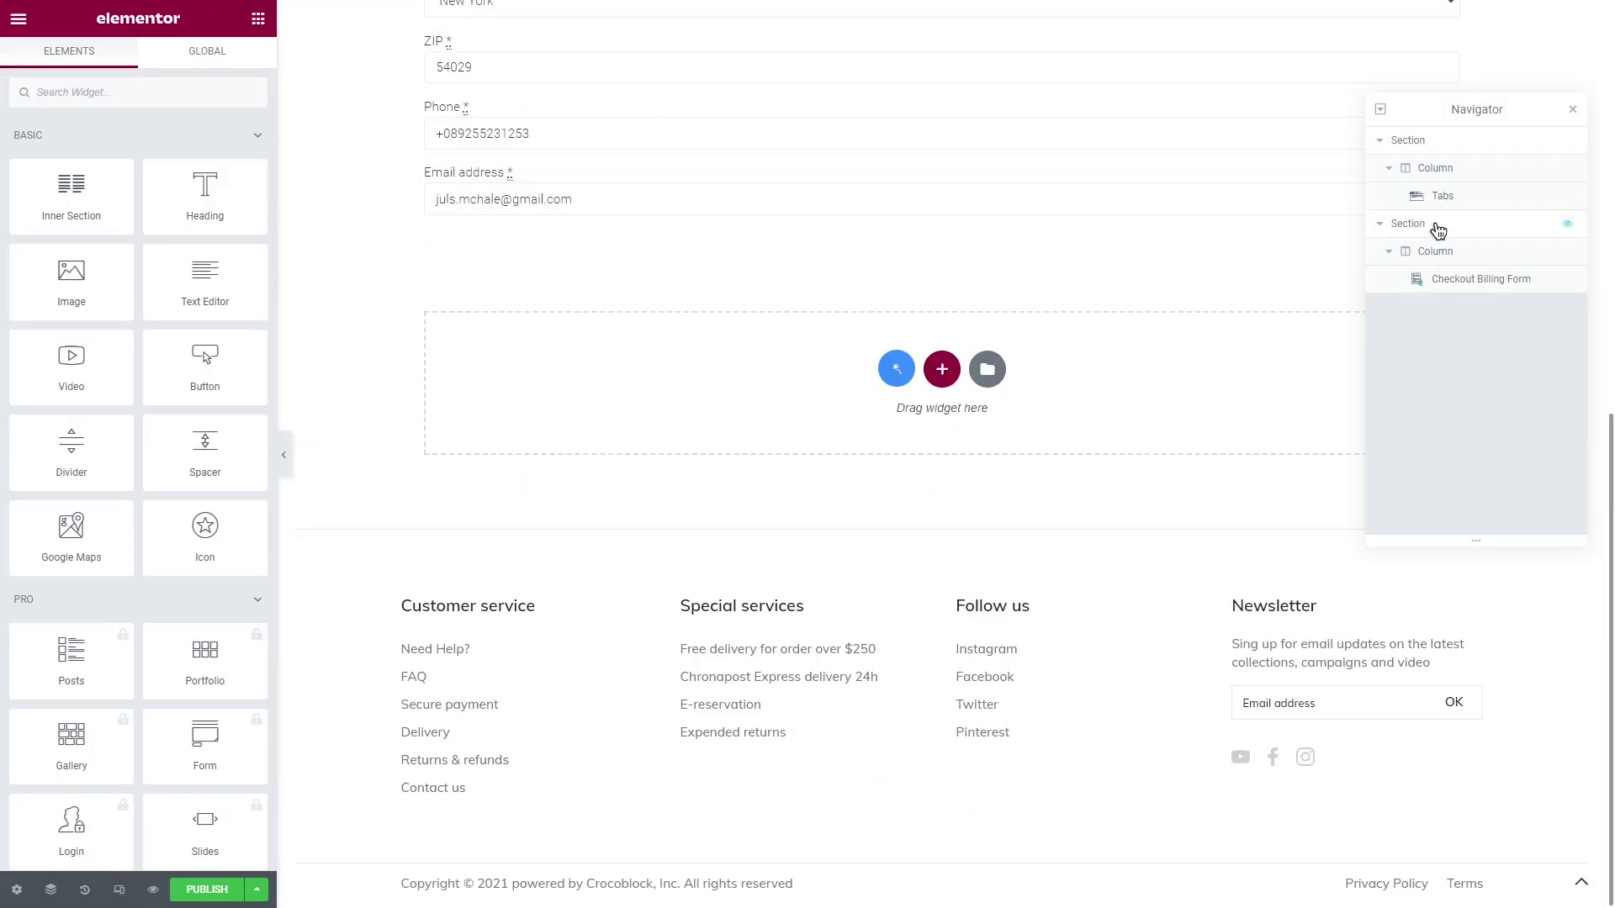
right_click(1431, 223)
left_click(1471, 447)
- Make Tab #1 the active tab with no icon and image turned off
left_click(1430, 141)
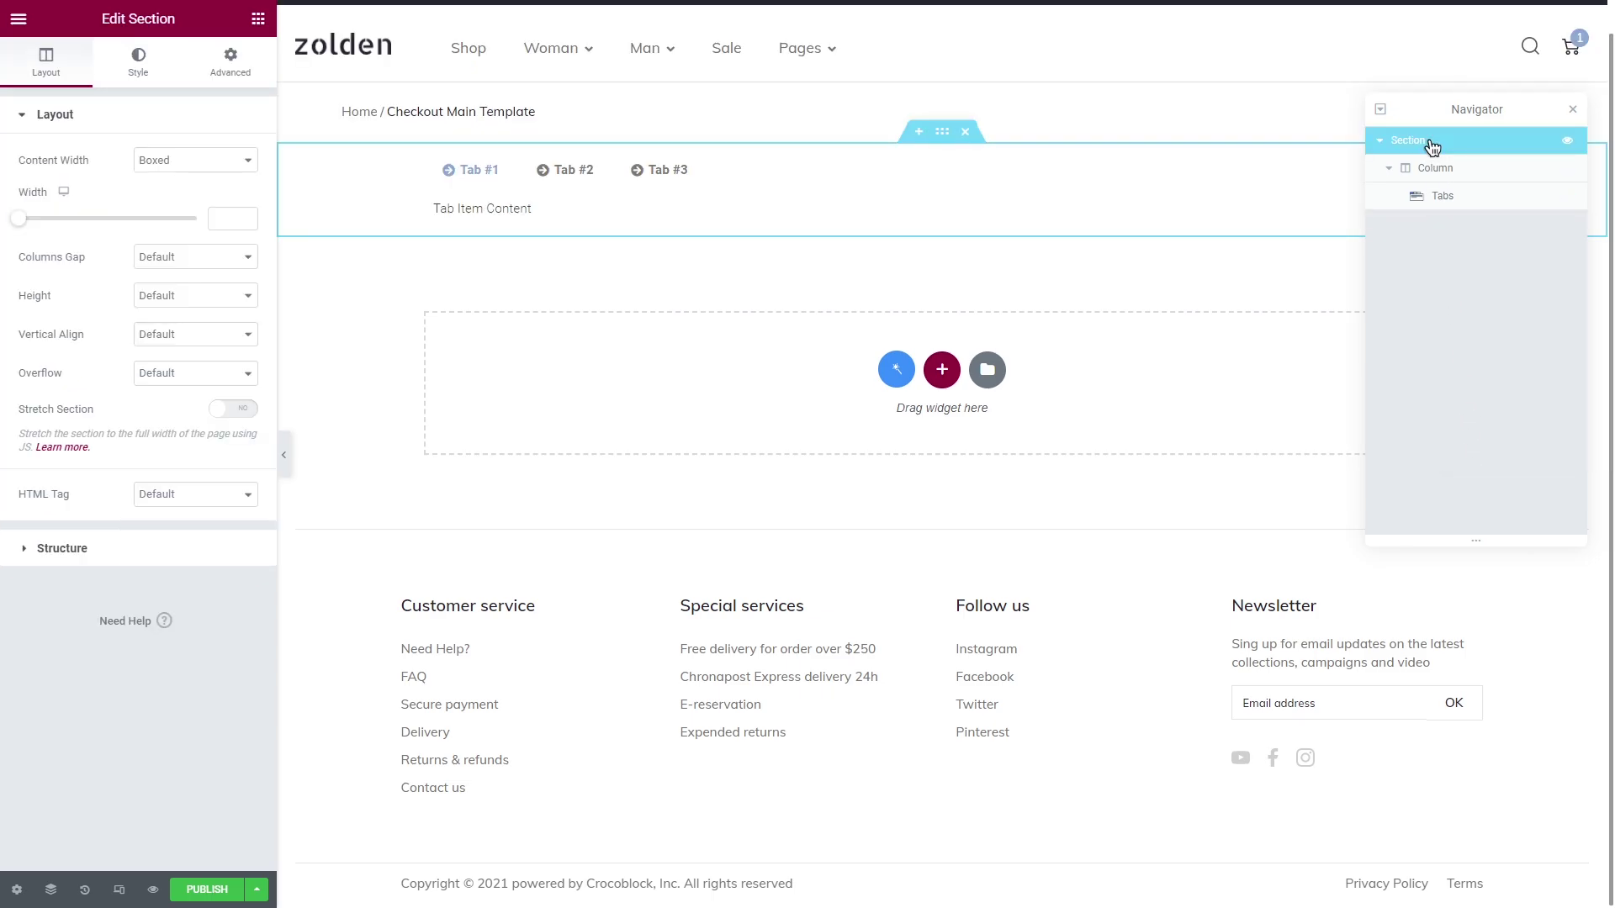
left_click(596, 203)
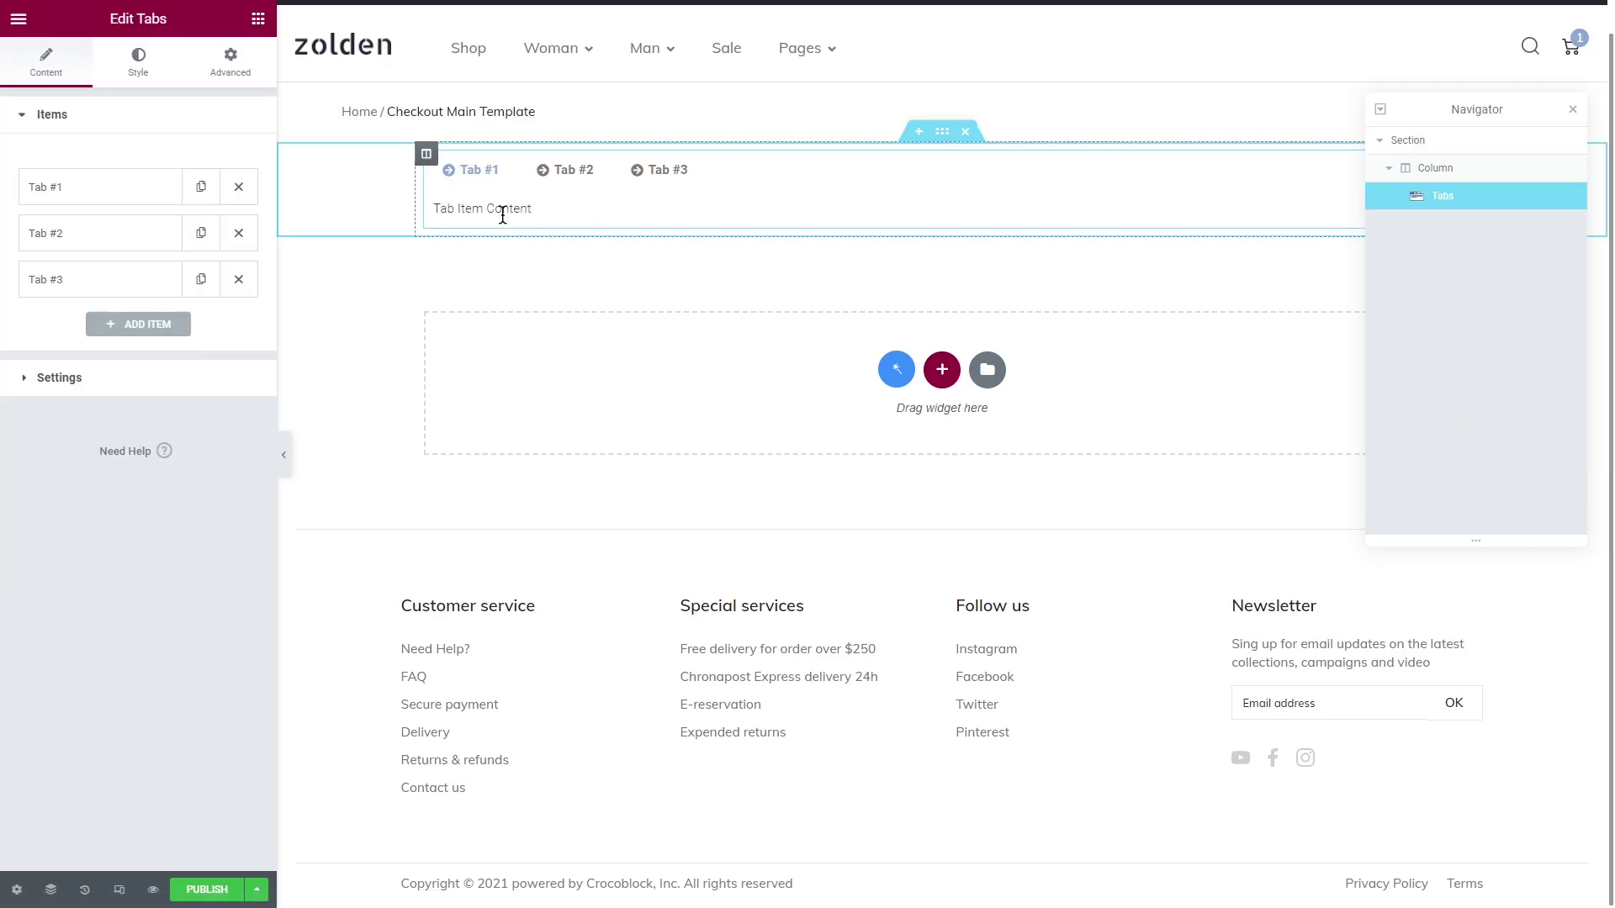
left_click(139, 188)
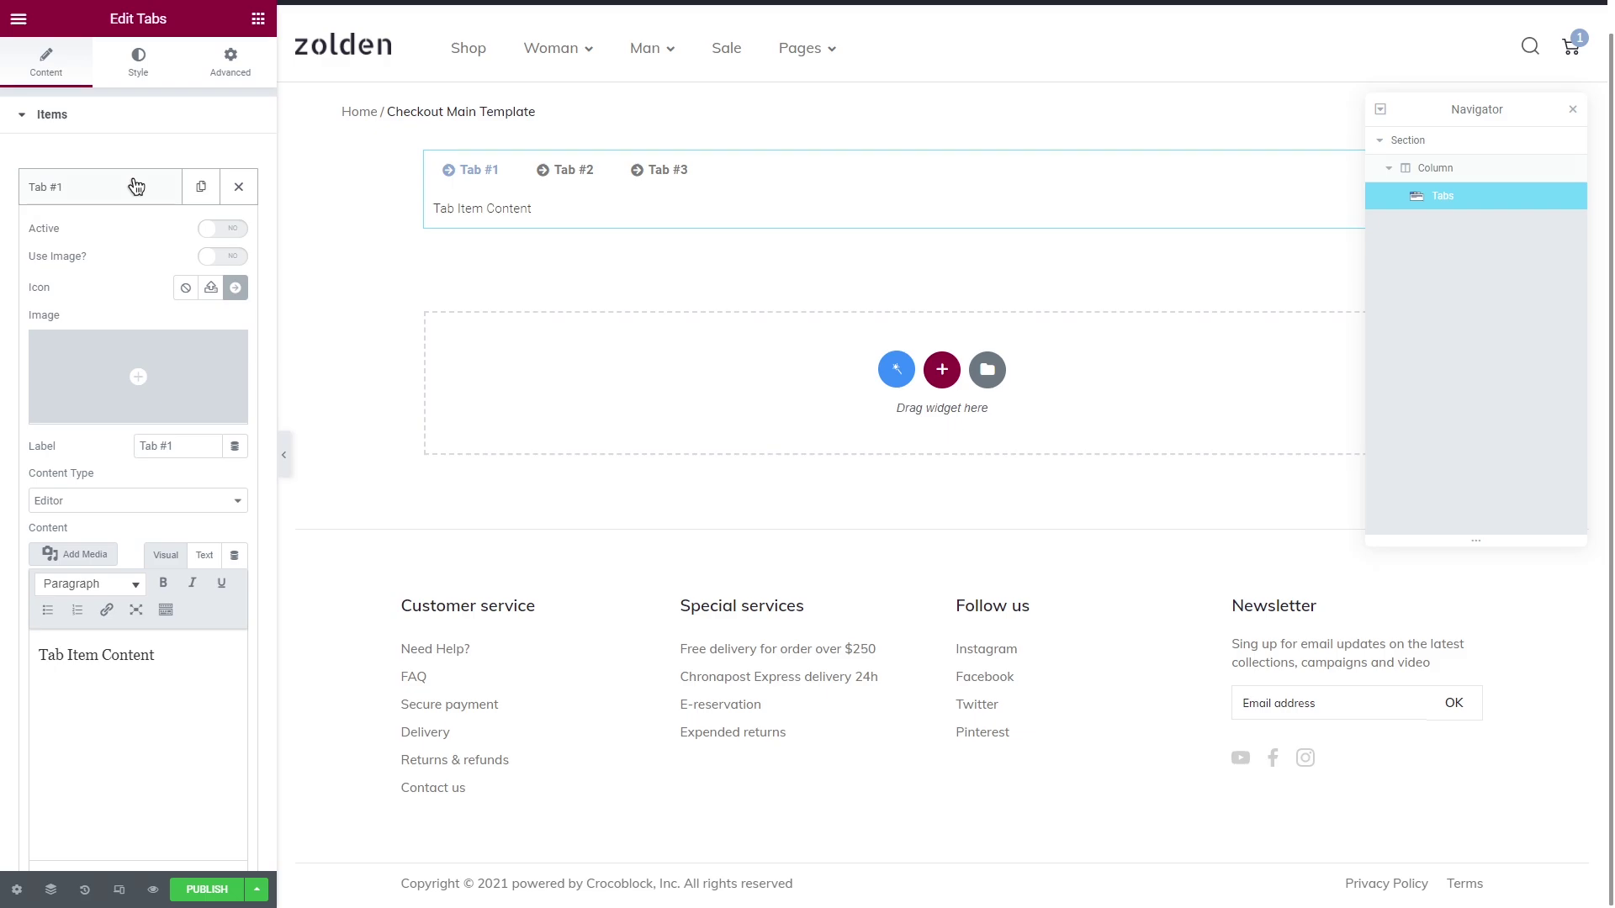
left_click(228, 237)
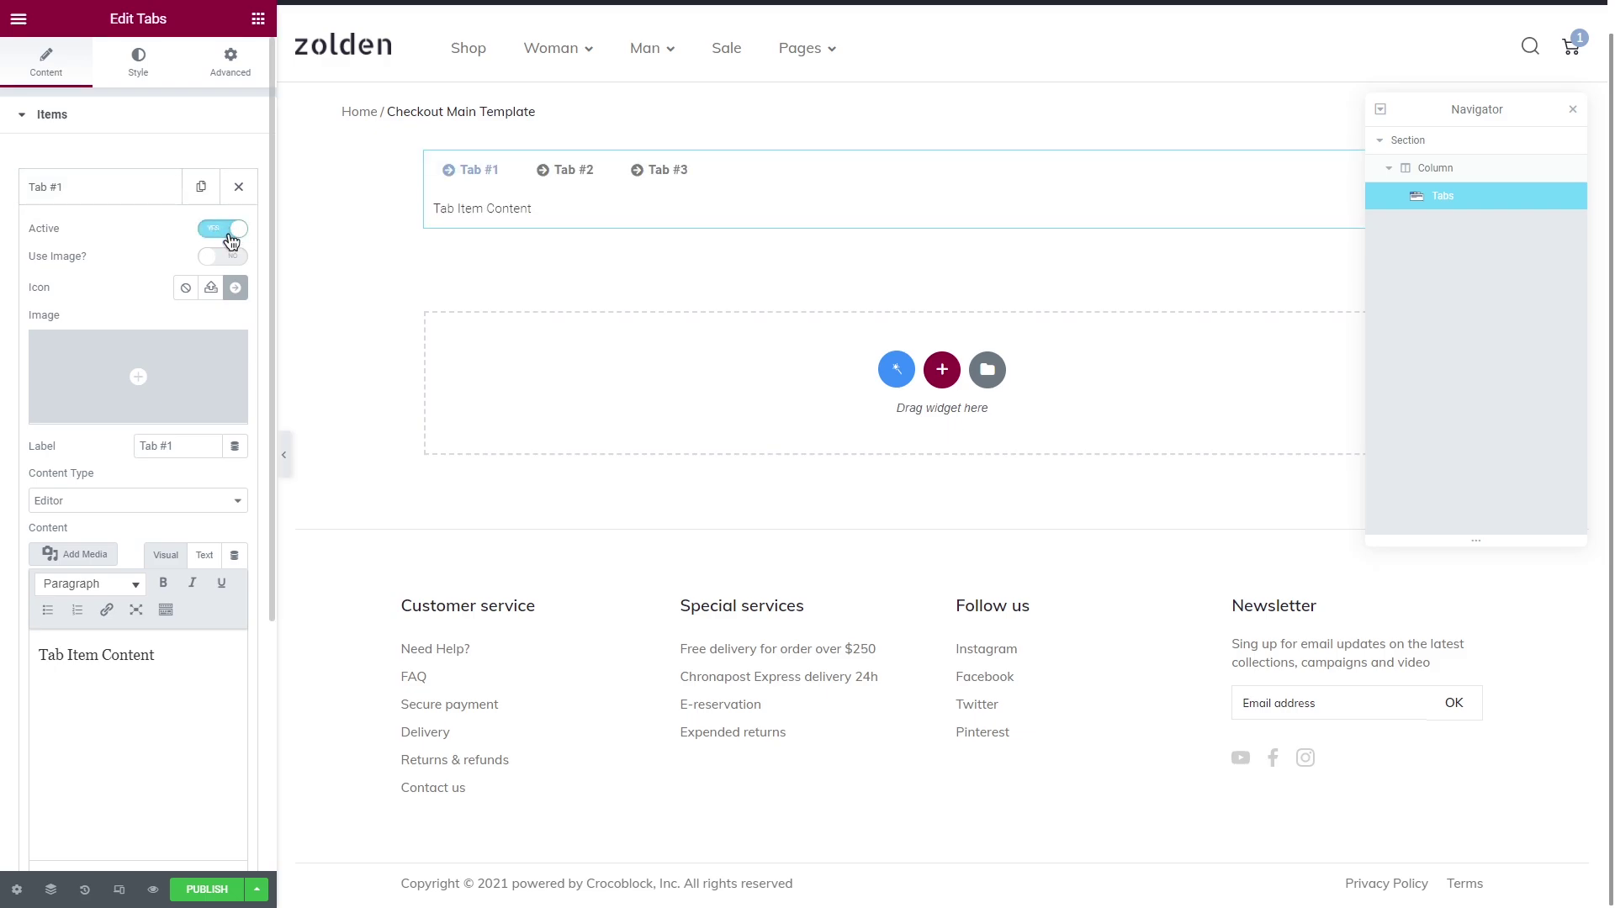
left_click(229, 257)
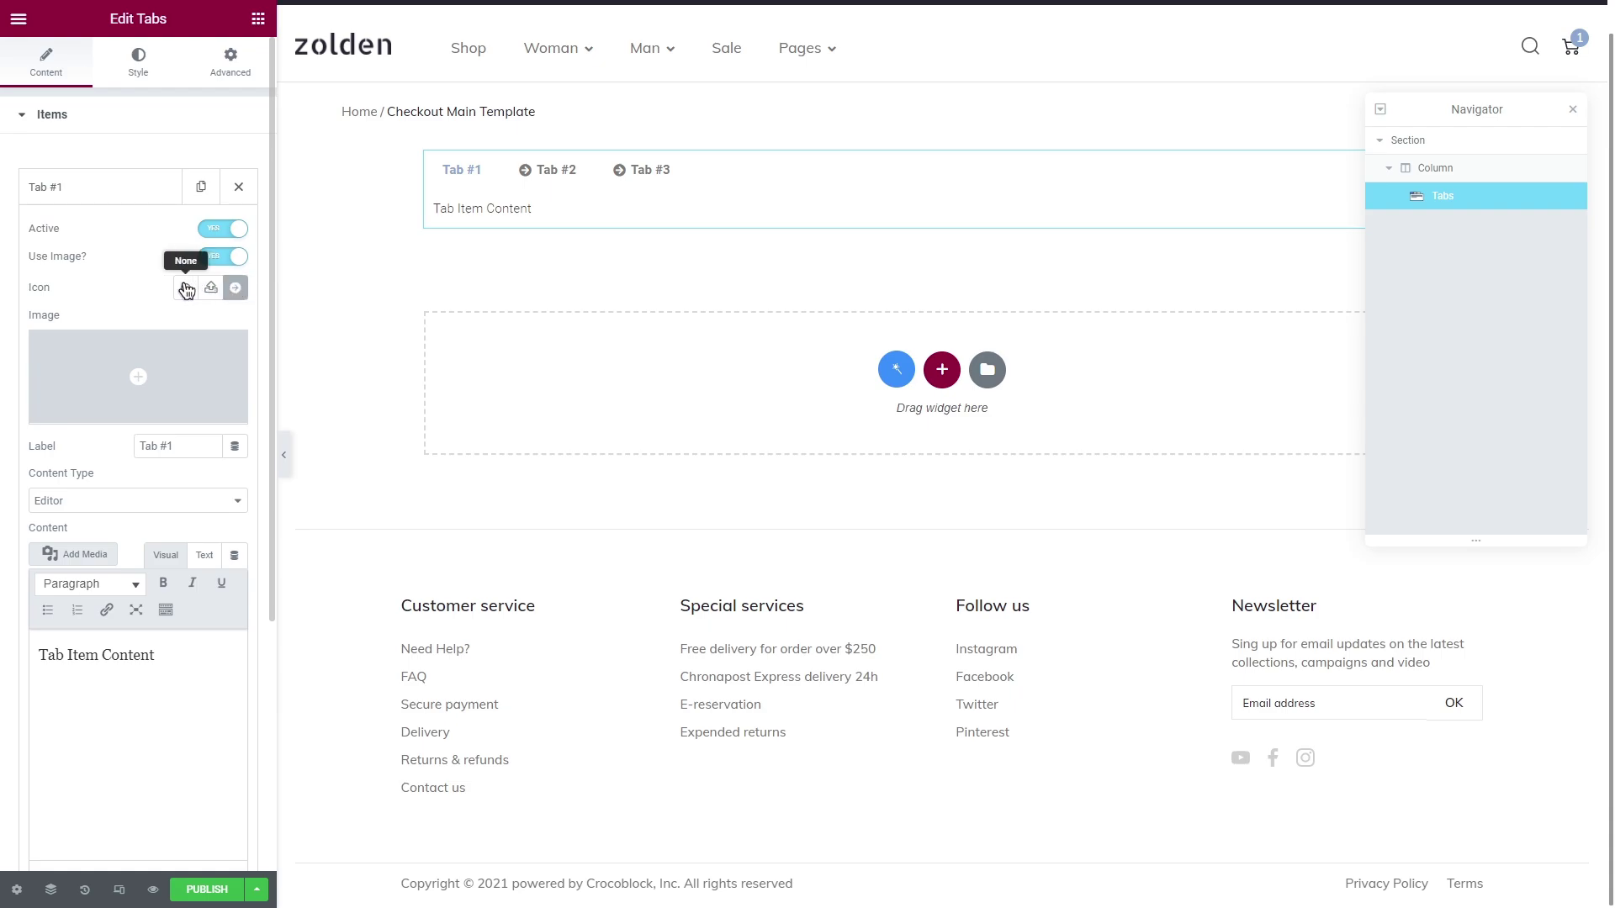
left_click(186, 289)
left_click(218, 258)
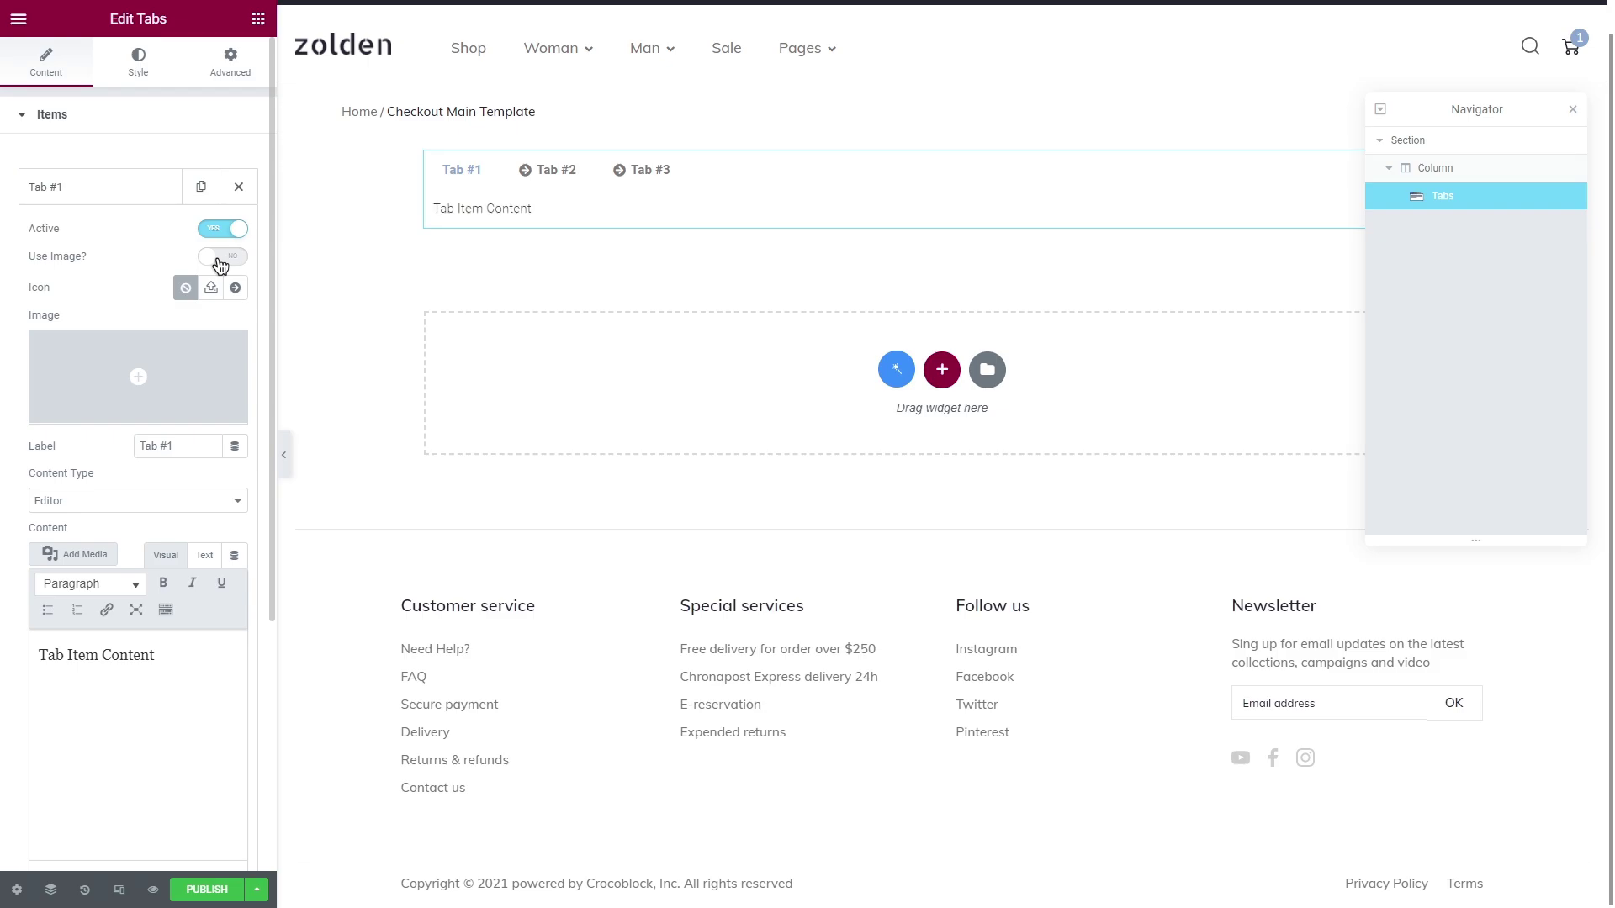
- Set Tab #1's content type to Template and choose 'Checkout - Billing'
left_click(128, 501)
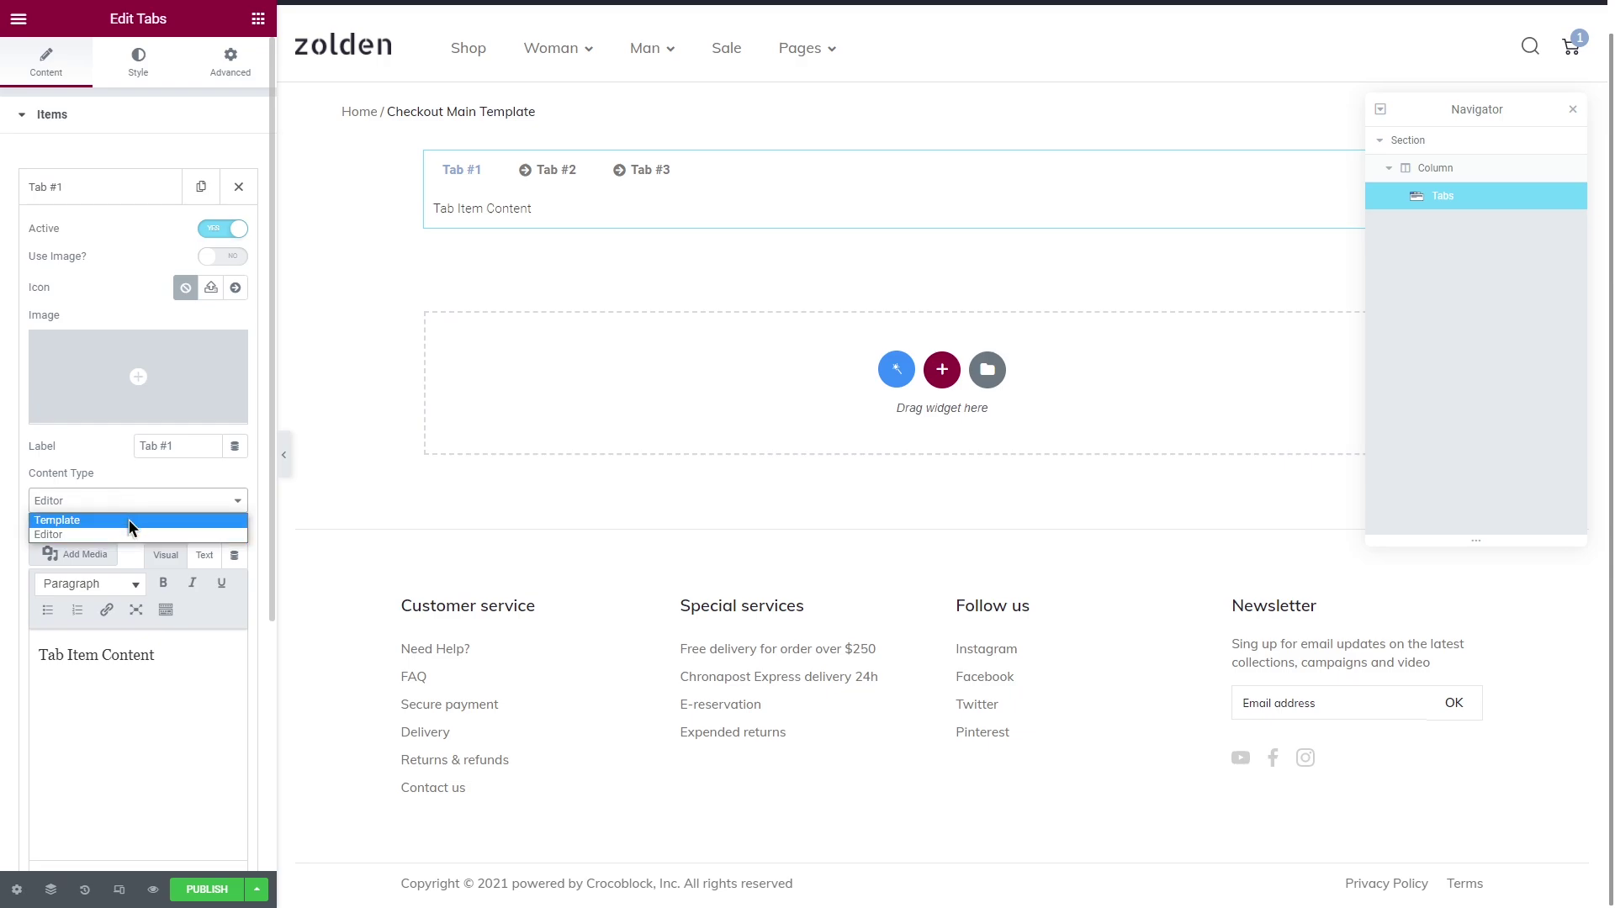
left_click(128, 520)
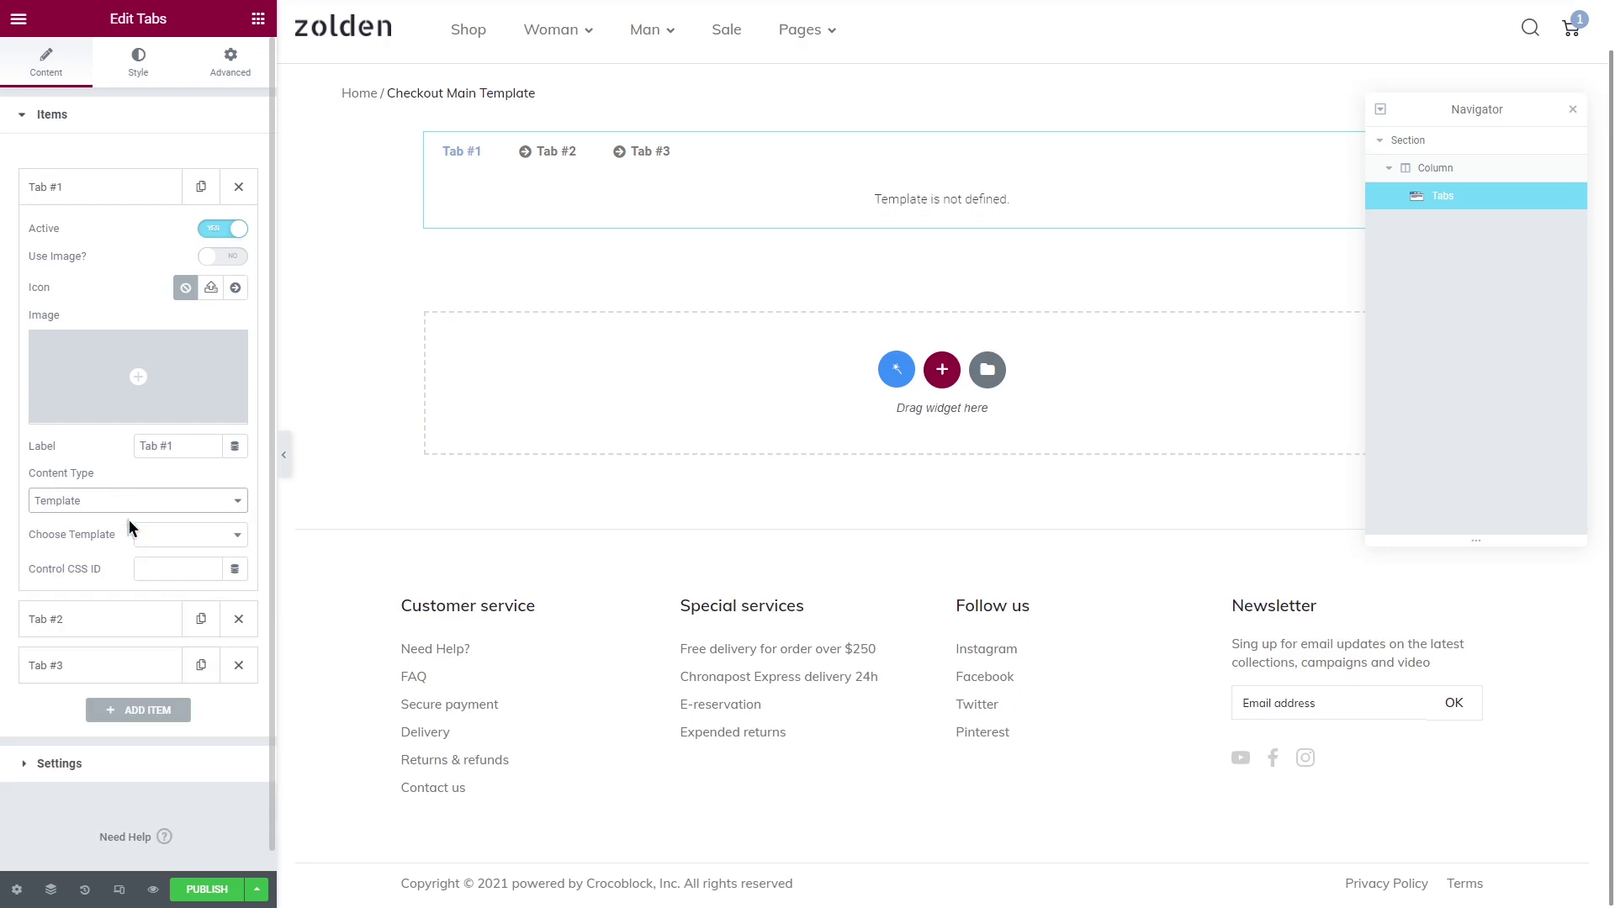
left_click(155, 537)
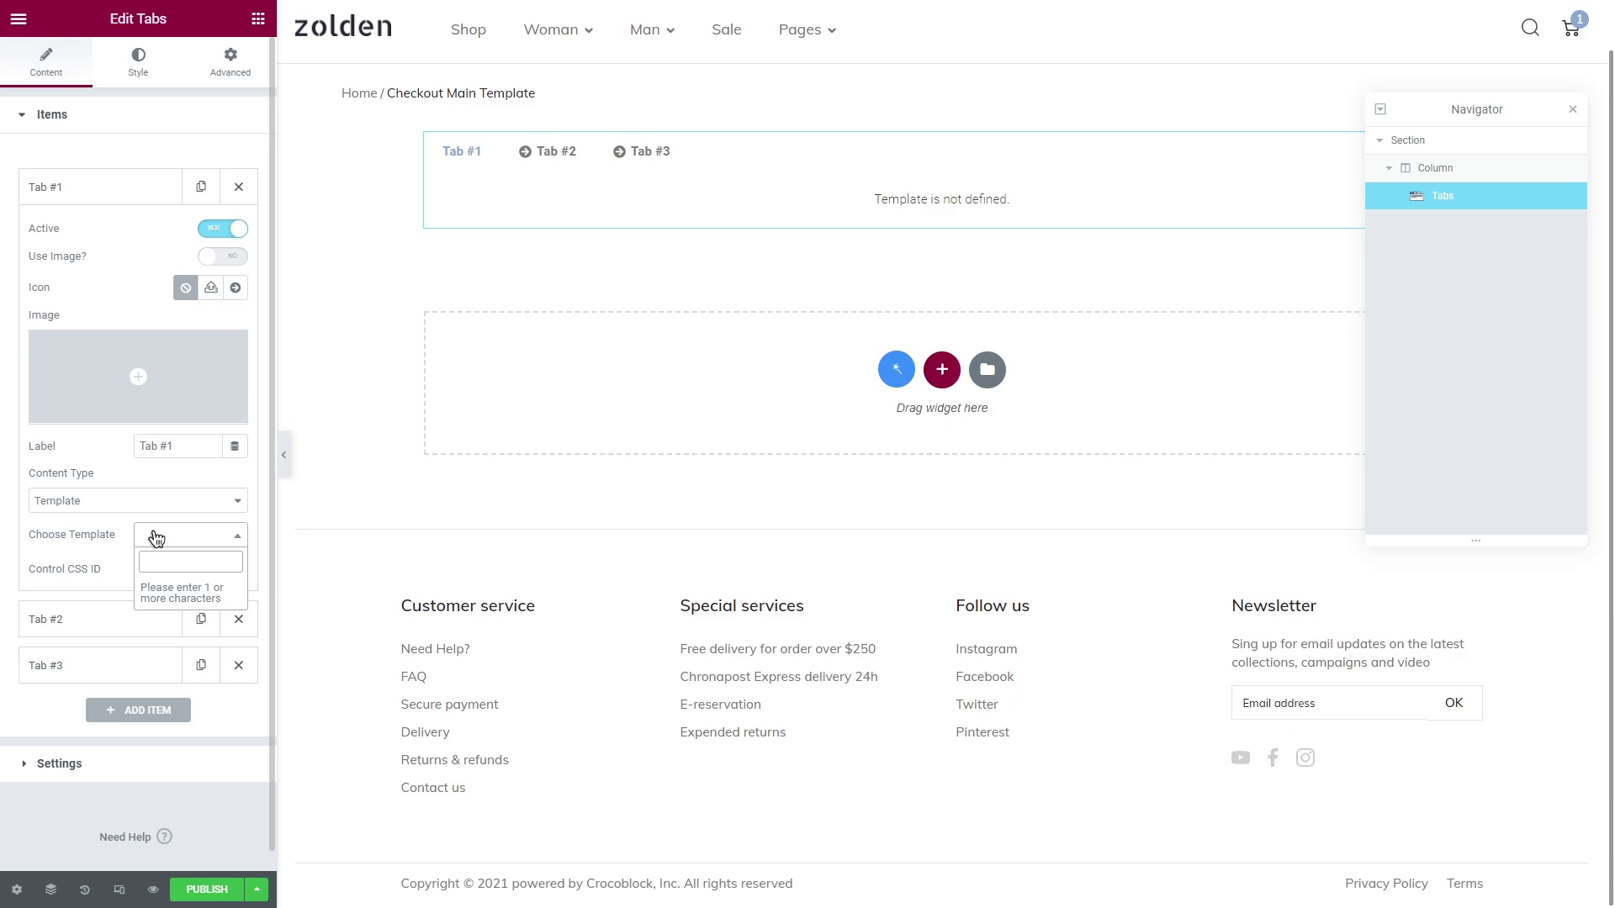
type("checkout")
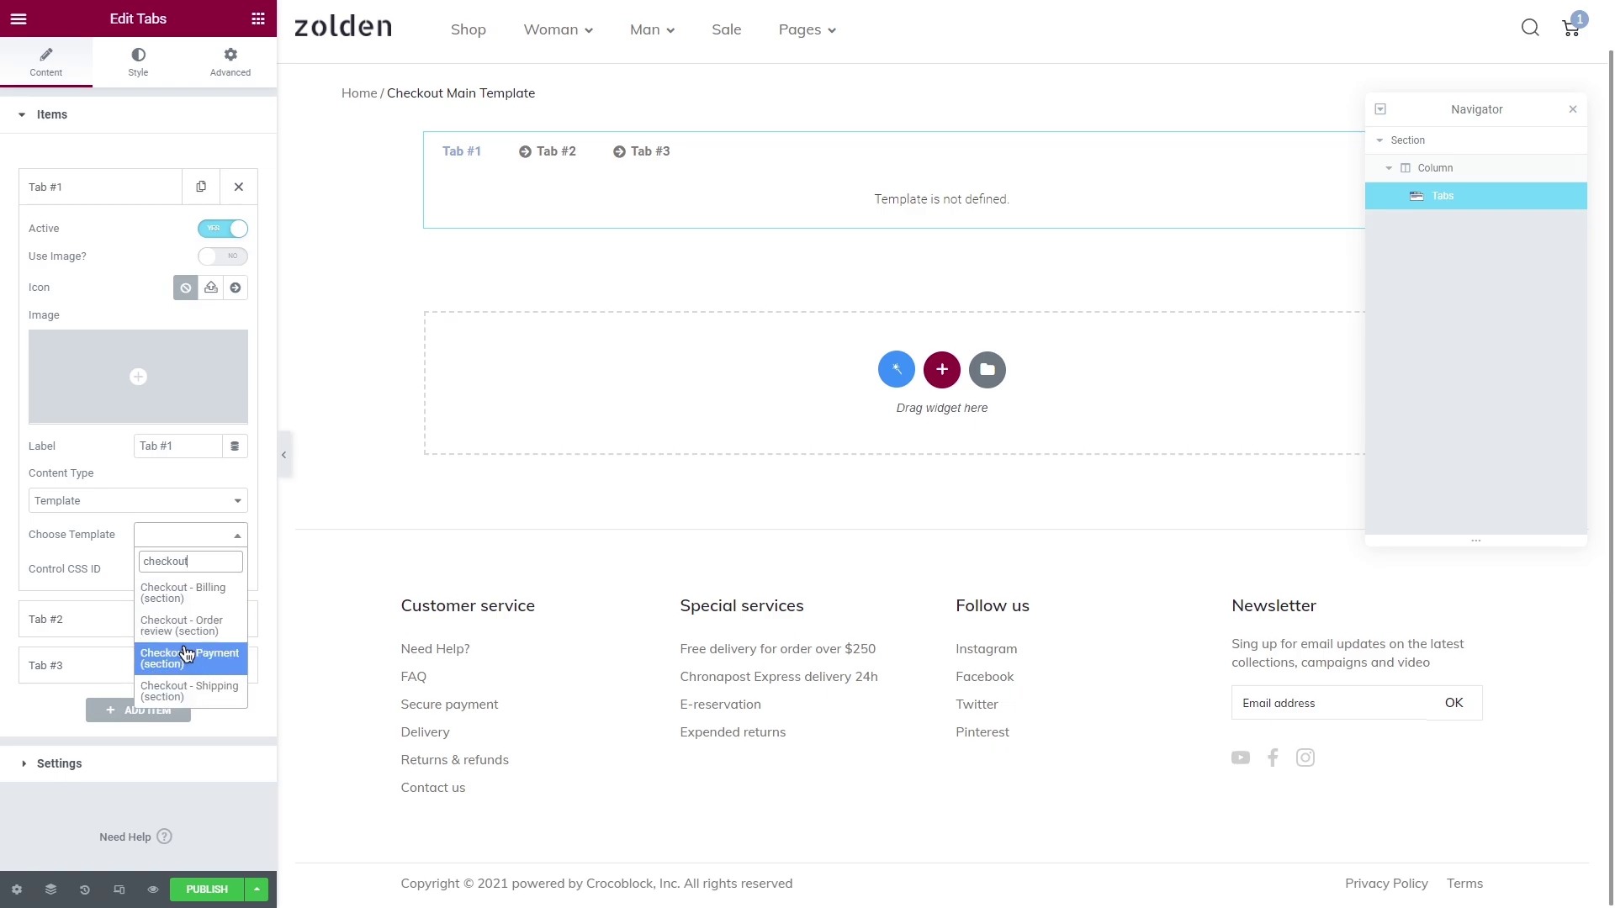
left_click(205, 599)
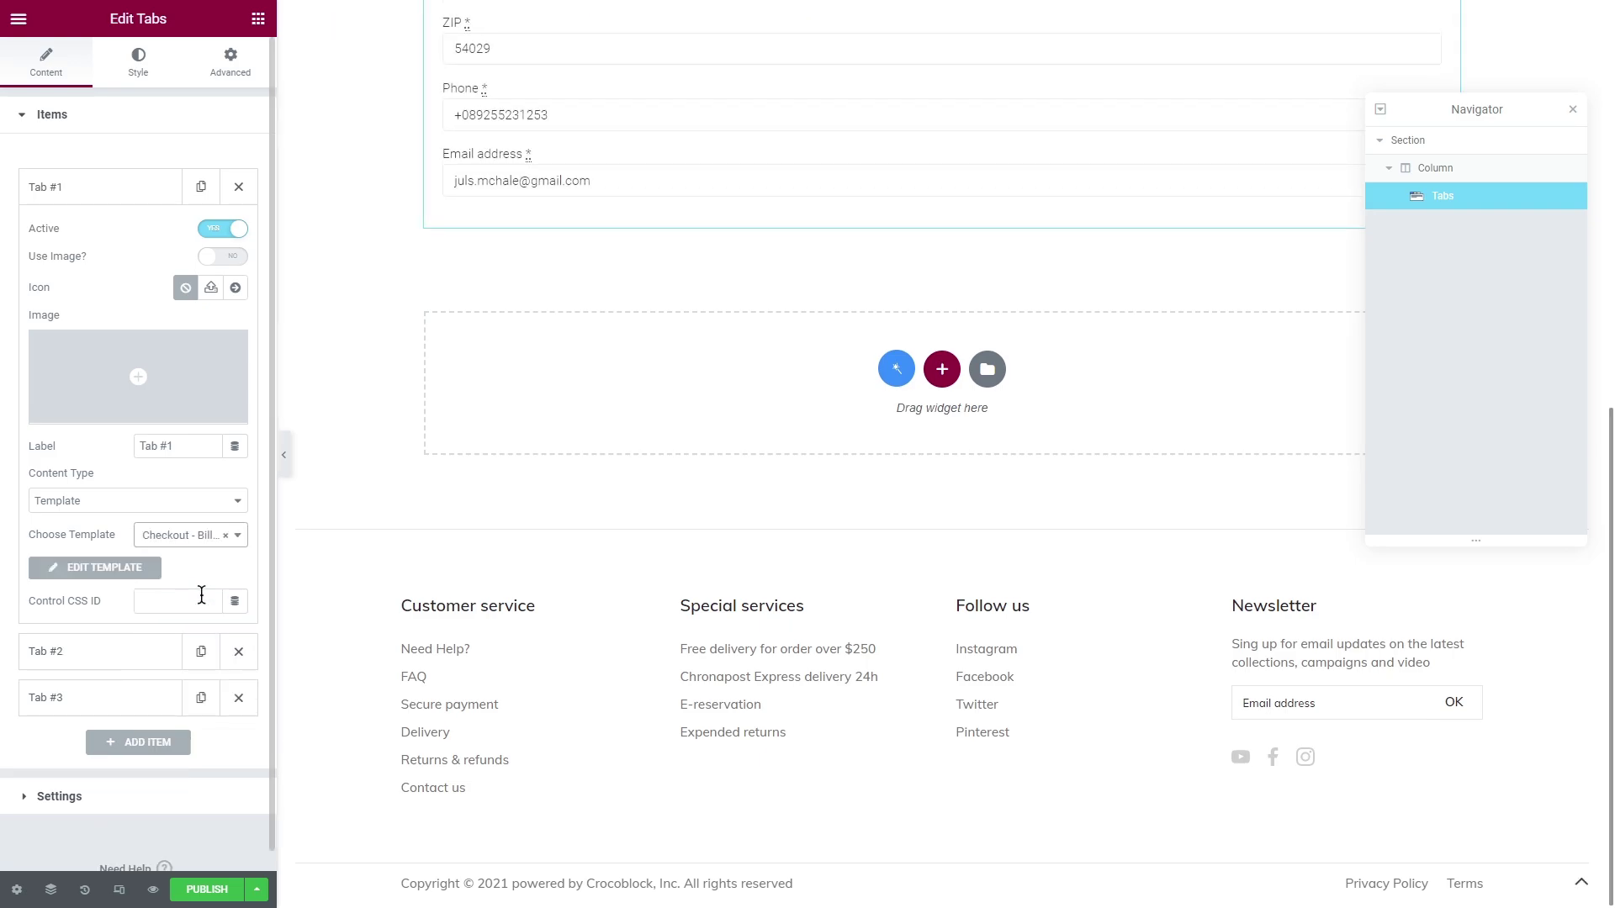
scroll(348, 475, "up", 10)
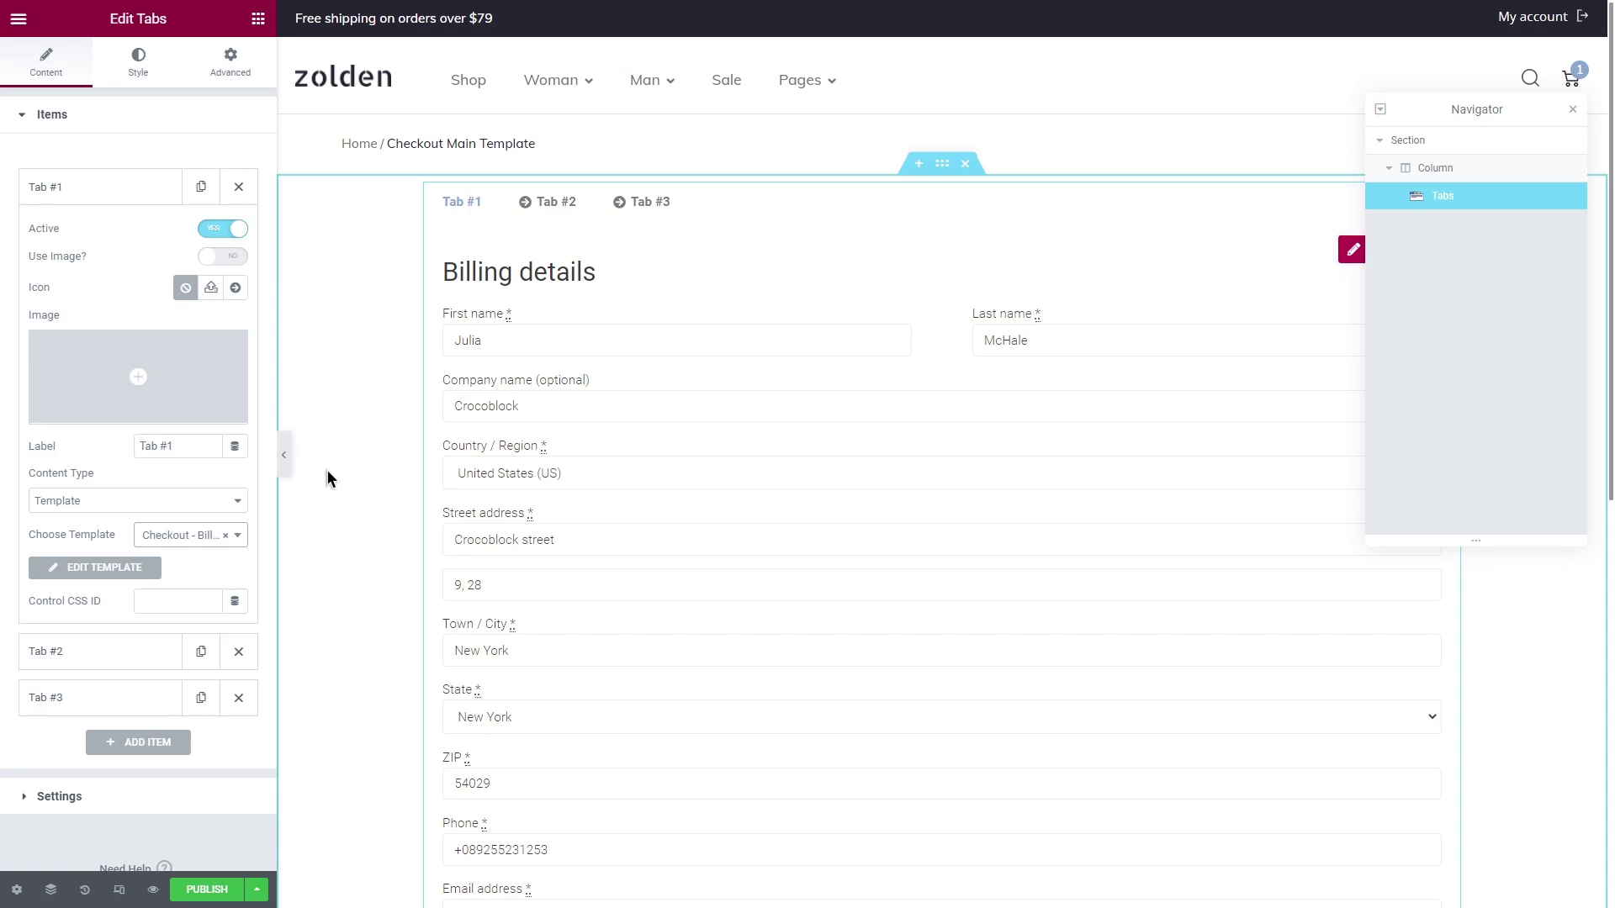
- Label the first tab 'Billing' and give it the control CSS ID billing-details
left_click(181, 447)
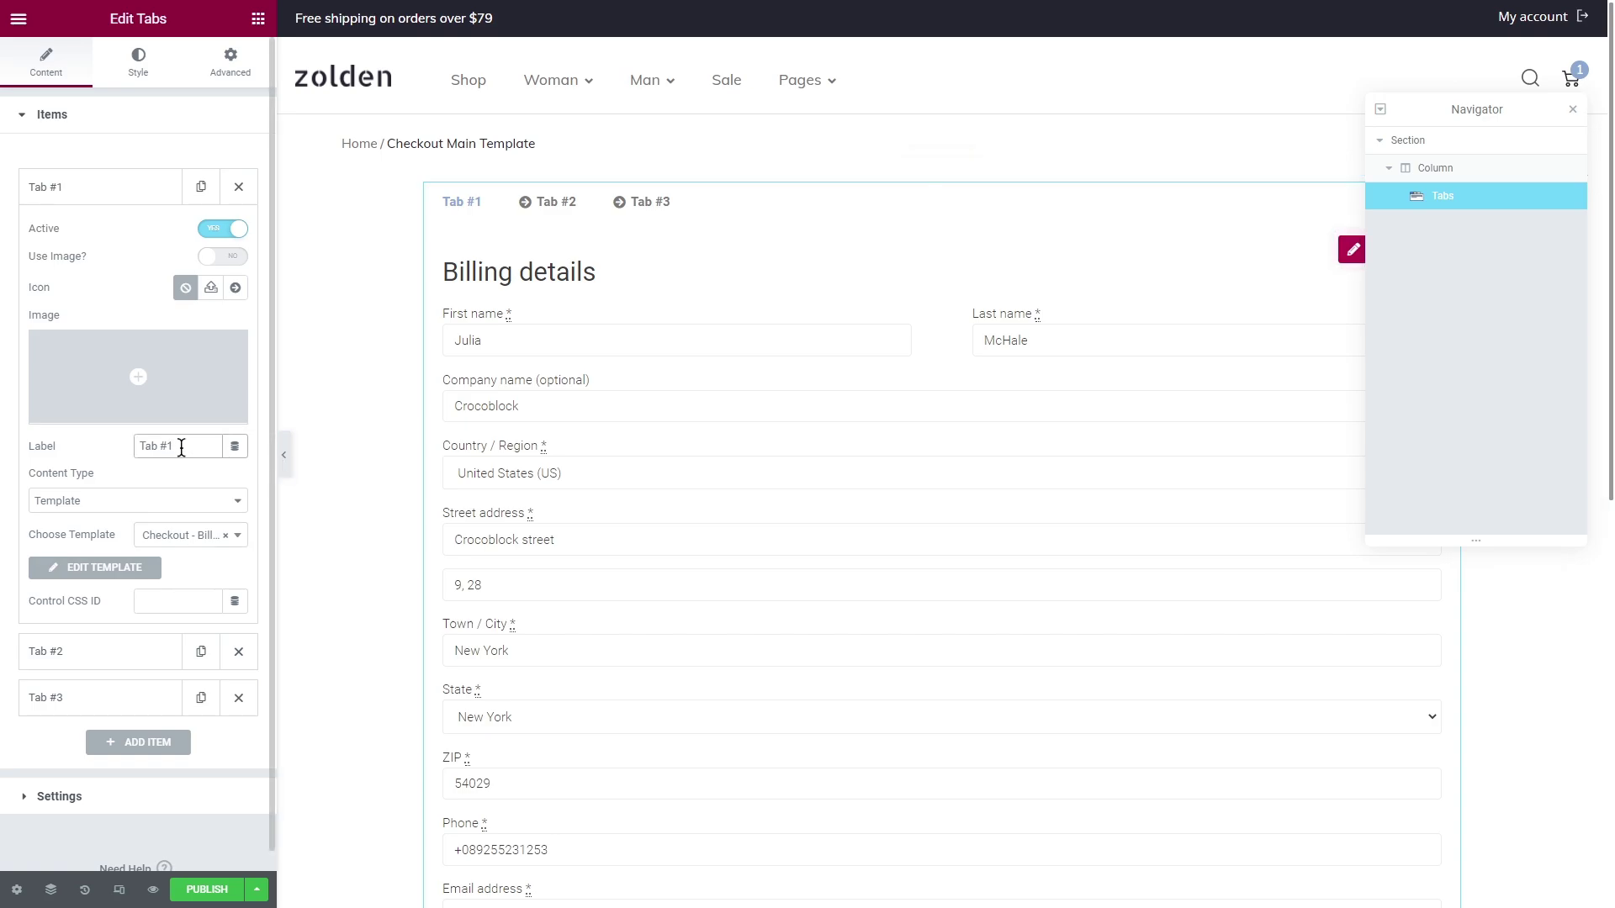
type("Billing")
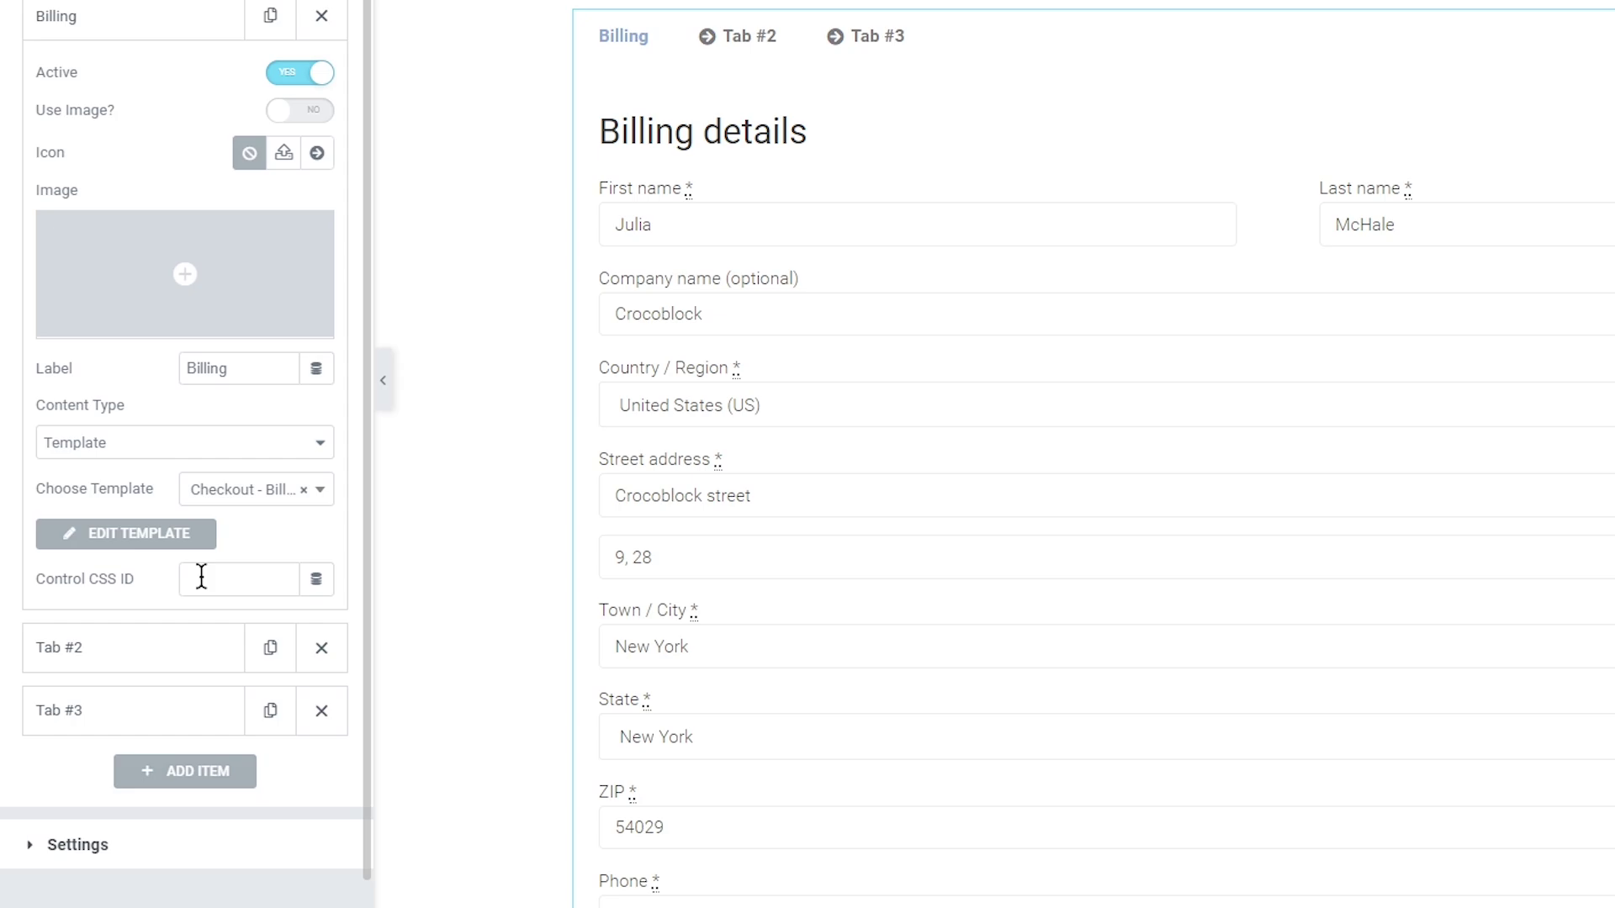
left_click(201, 577)
type("billing-details")
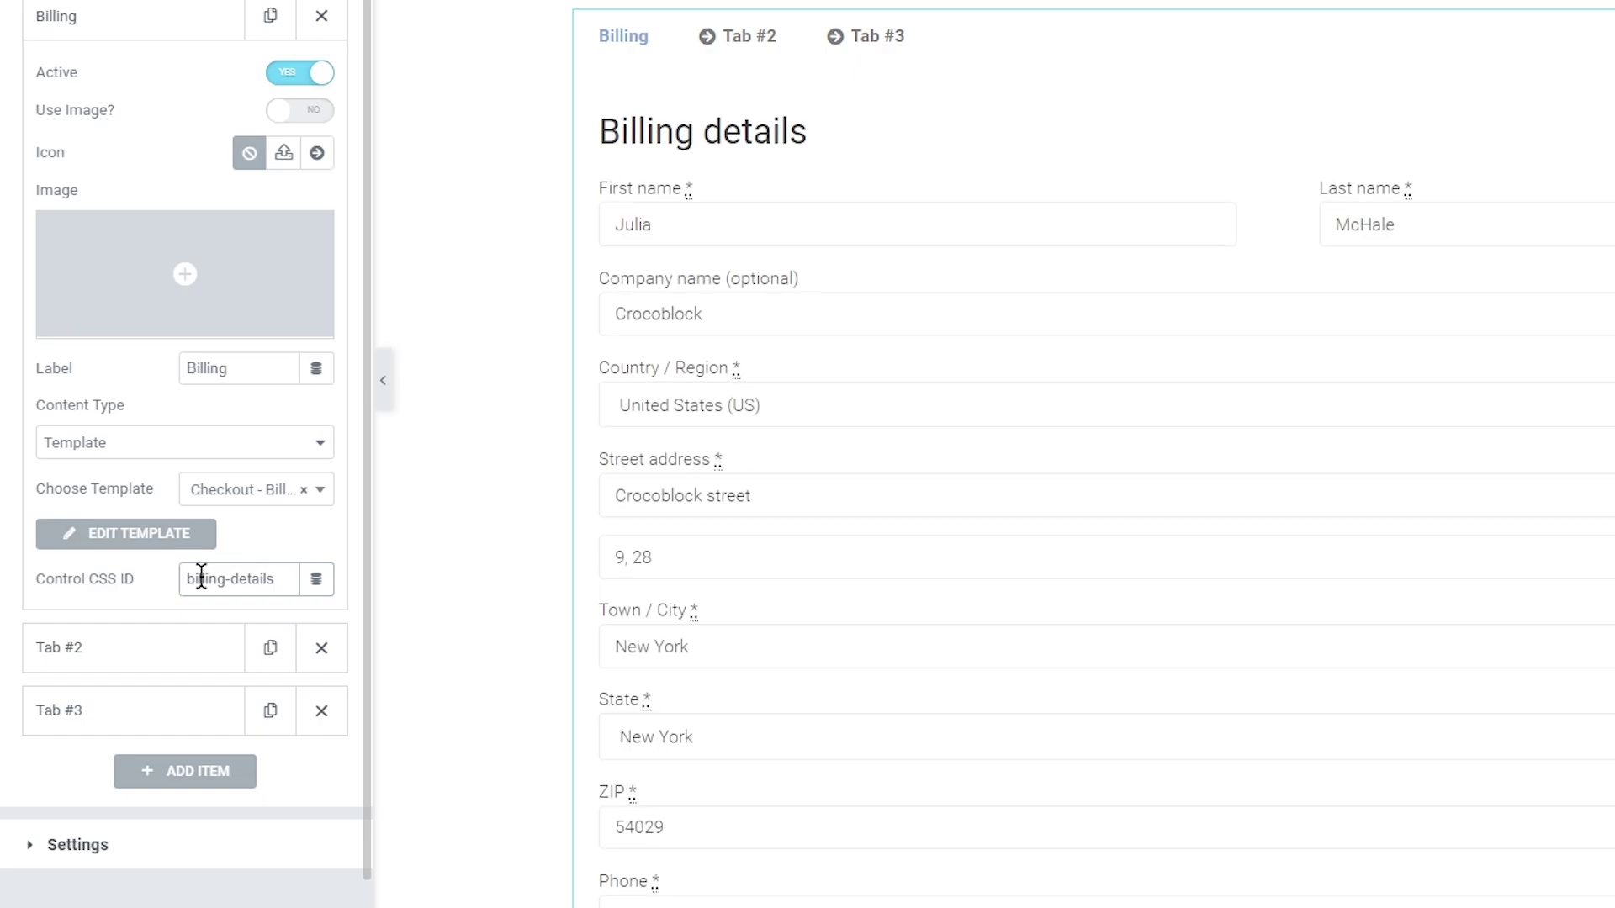
- Make Tab #2 show the Checkout - Shipping section template
left_click(180, 20)
left_click(180, 647)
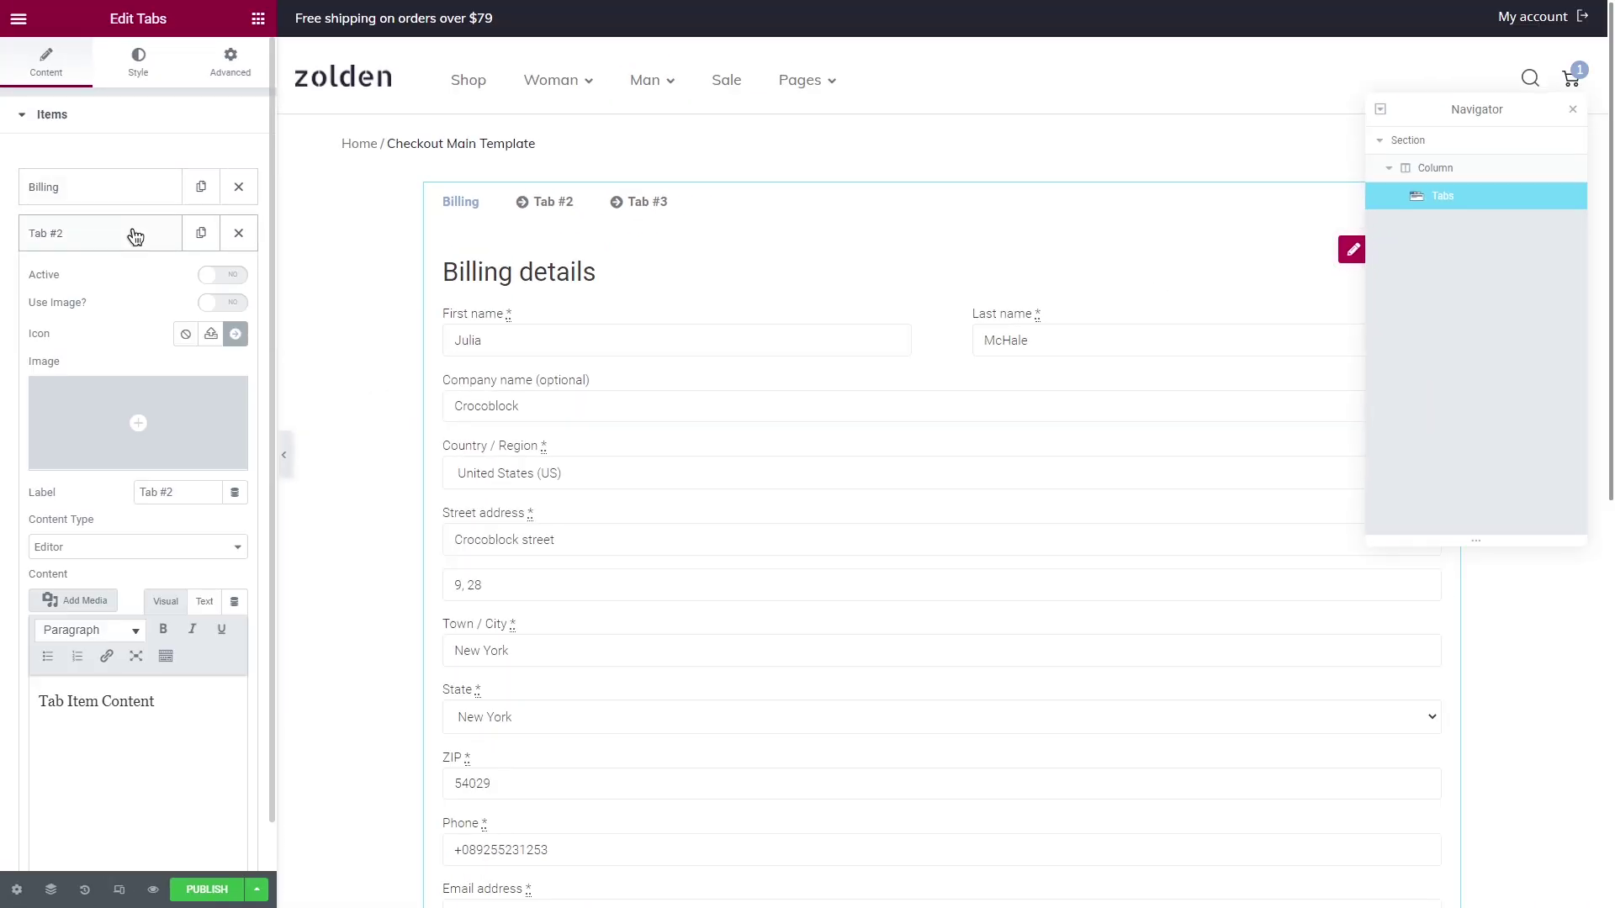
left_click(141, 547)
left_click(141, 566)
left_click(165, 588)
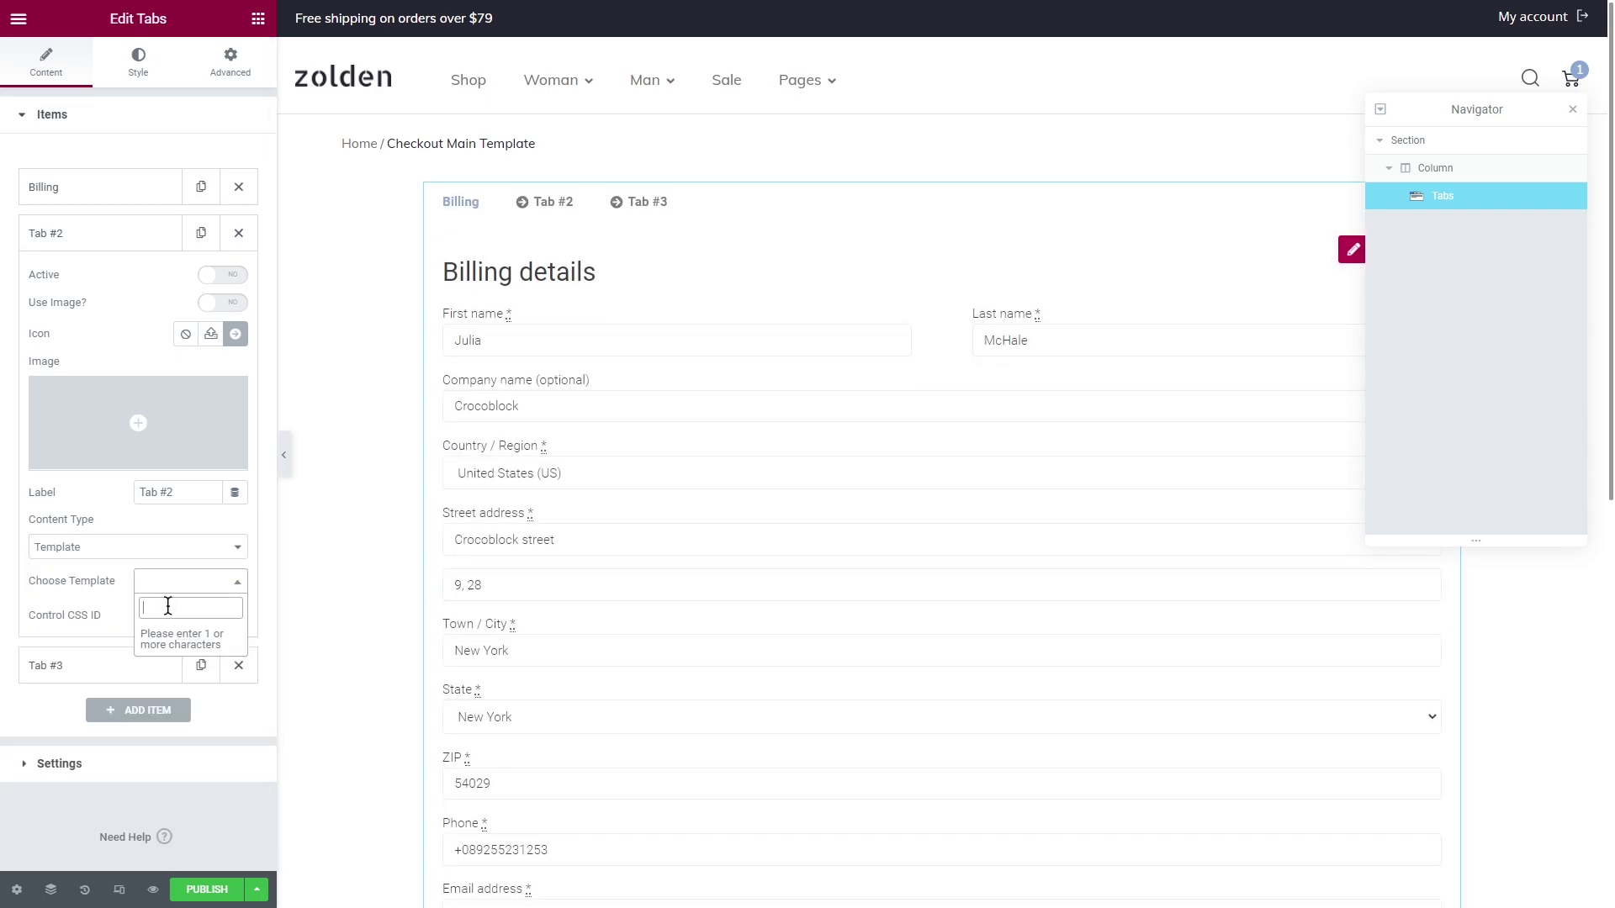
type("checkout")
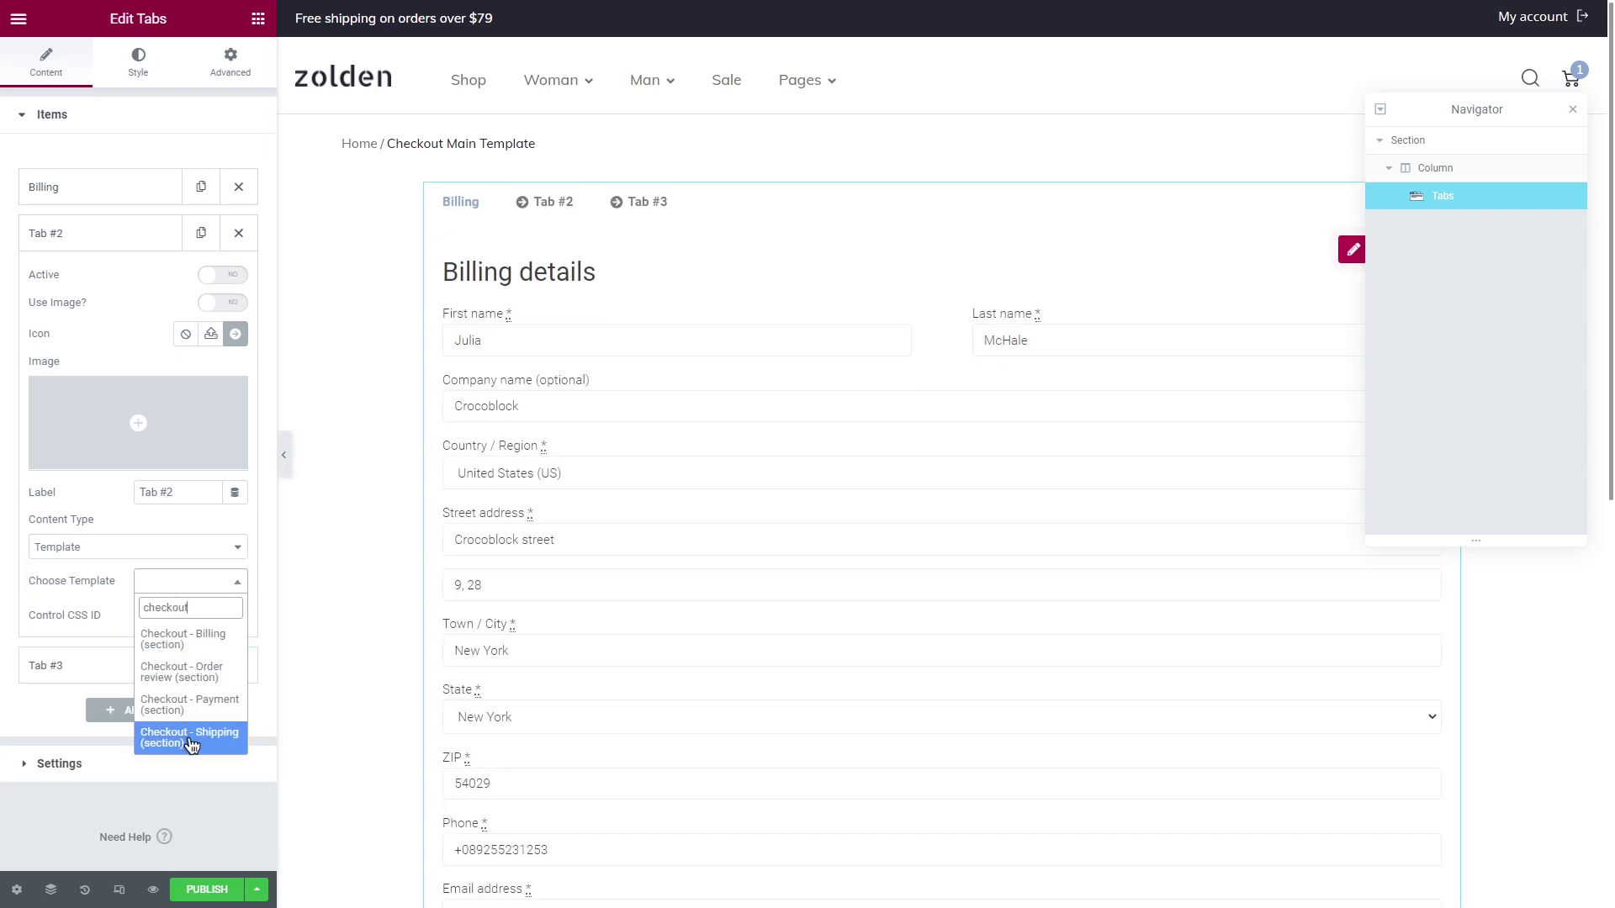
left_click(189, 739)
- Rename Tab #2 to 'Shipping' and set its CSS ID to shipping
left_click_drag(178, 492, 133, 492)
type("Shipping")
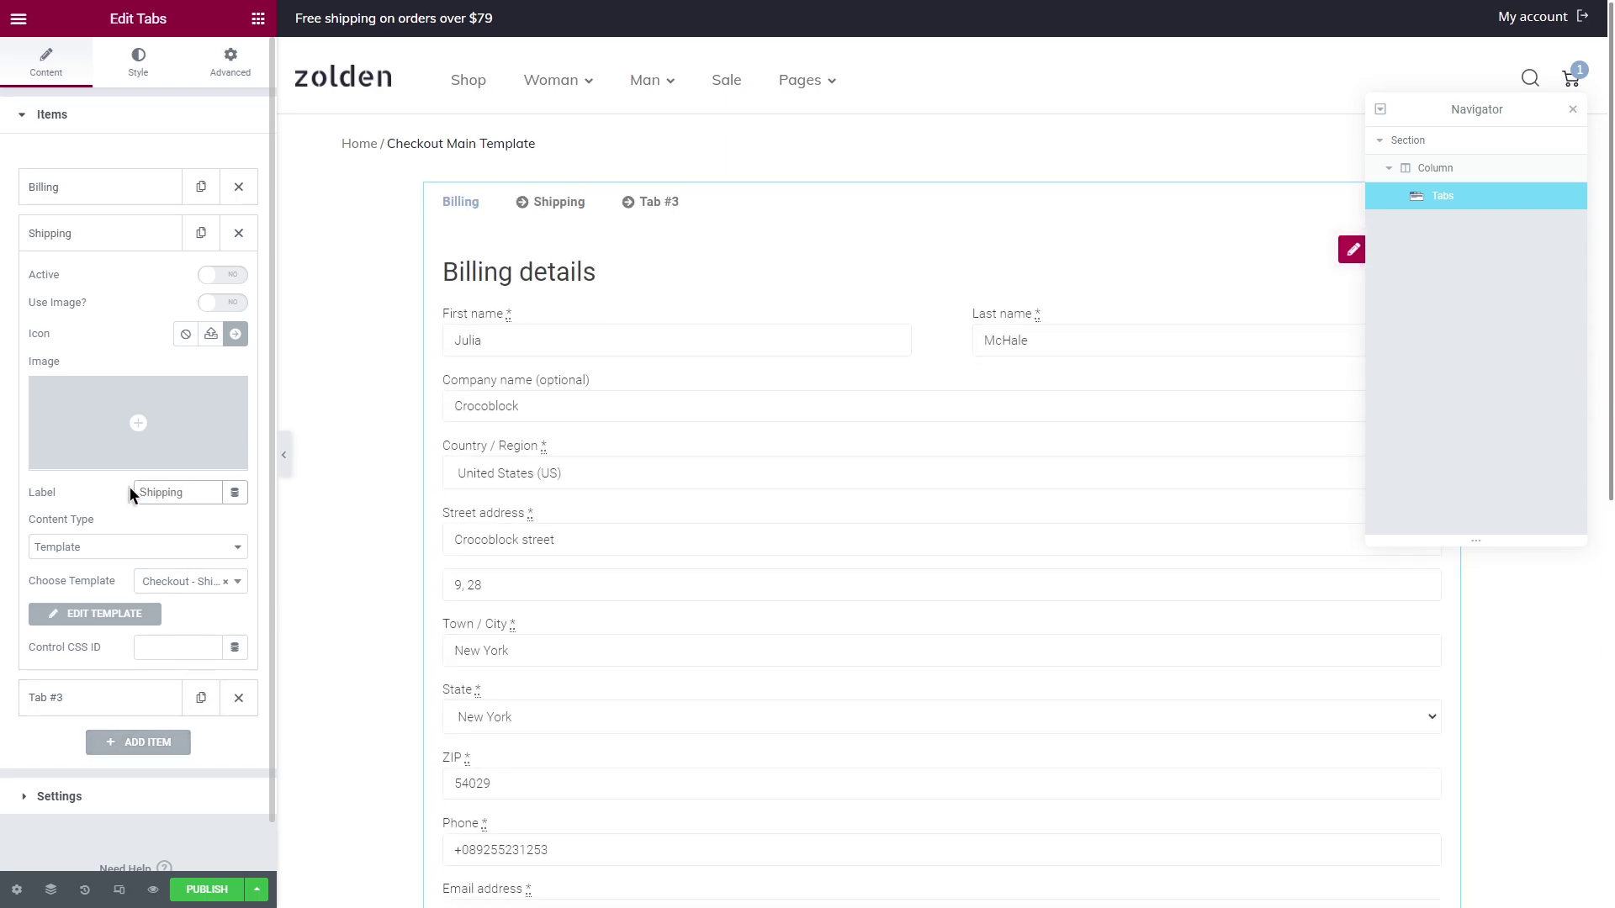
left_click(171, 646)
type("shipping")
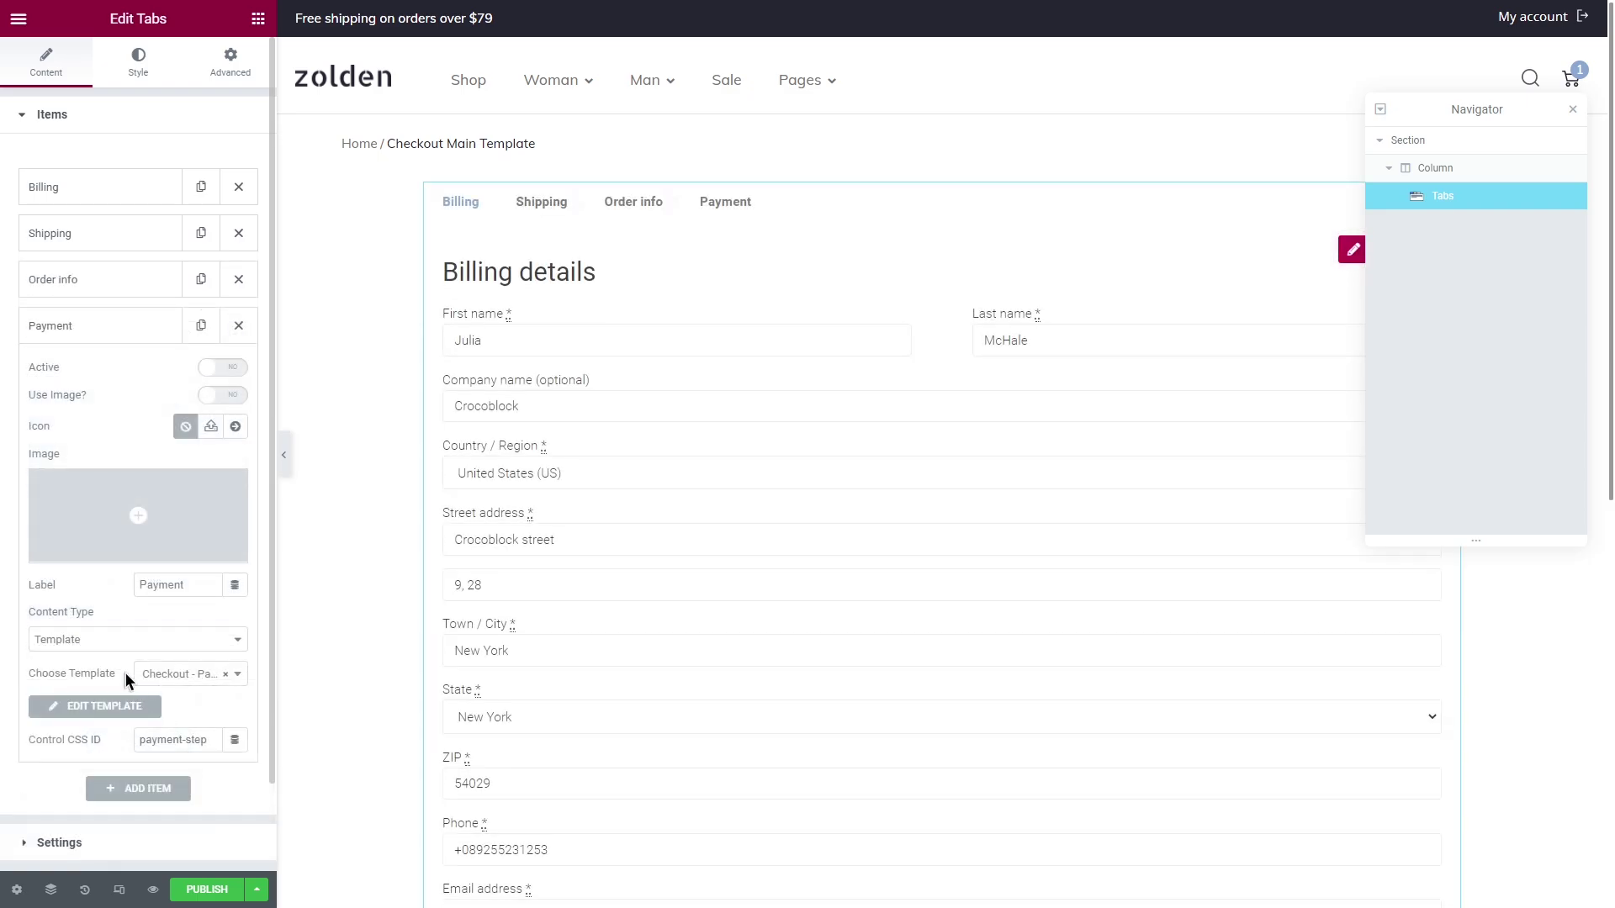
left_click_drag(0, 248, 288, 363)
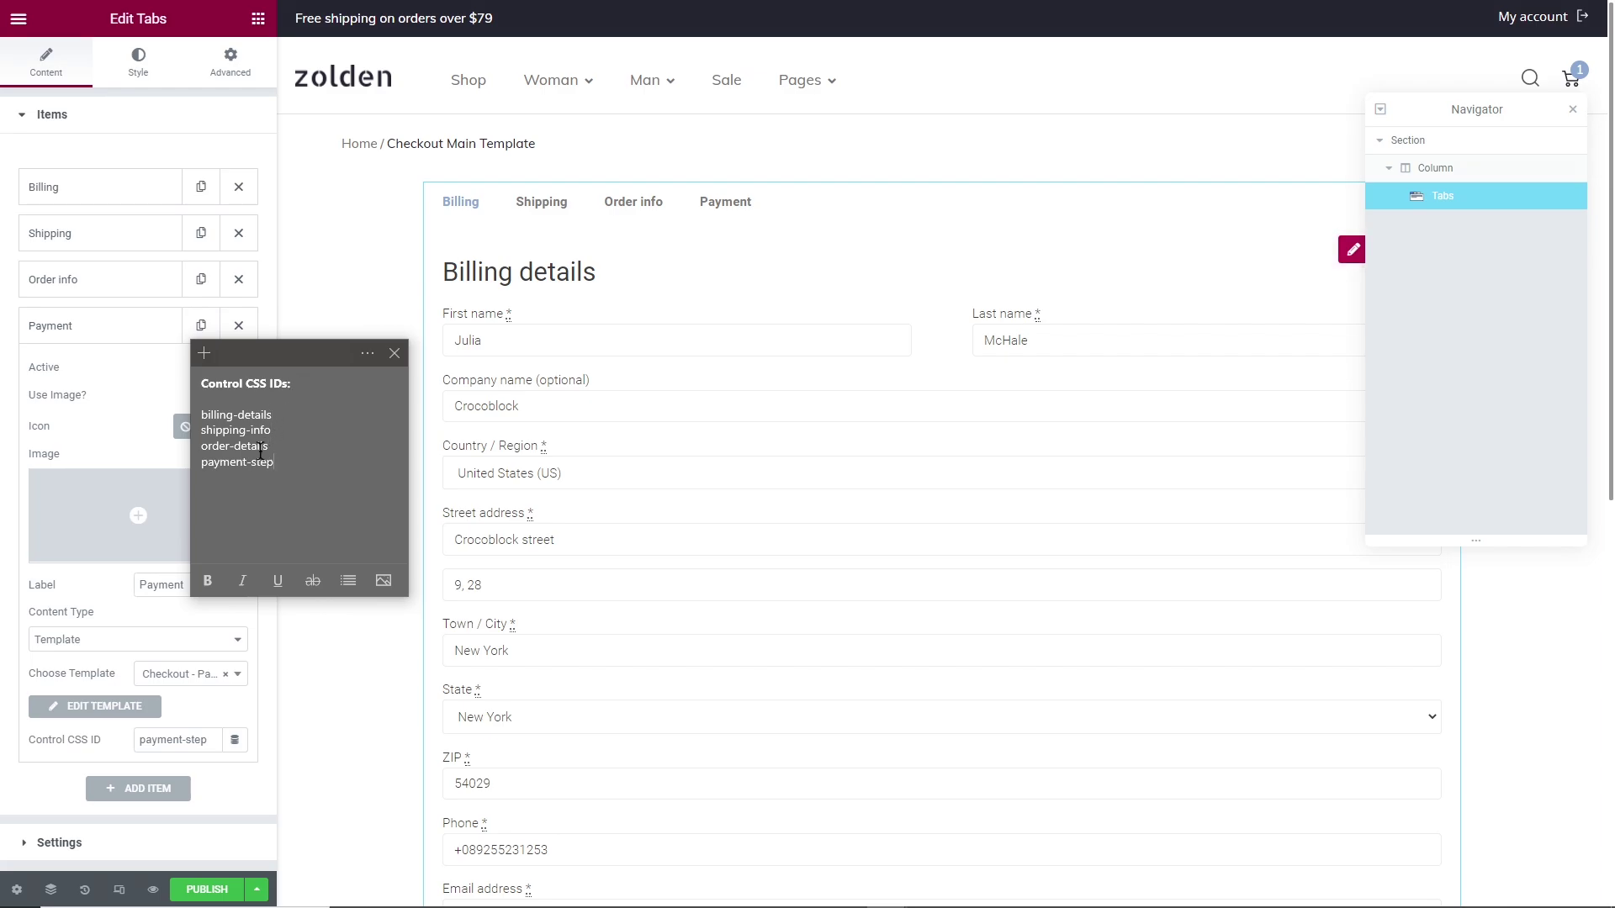
left_click(158, 377)
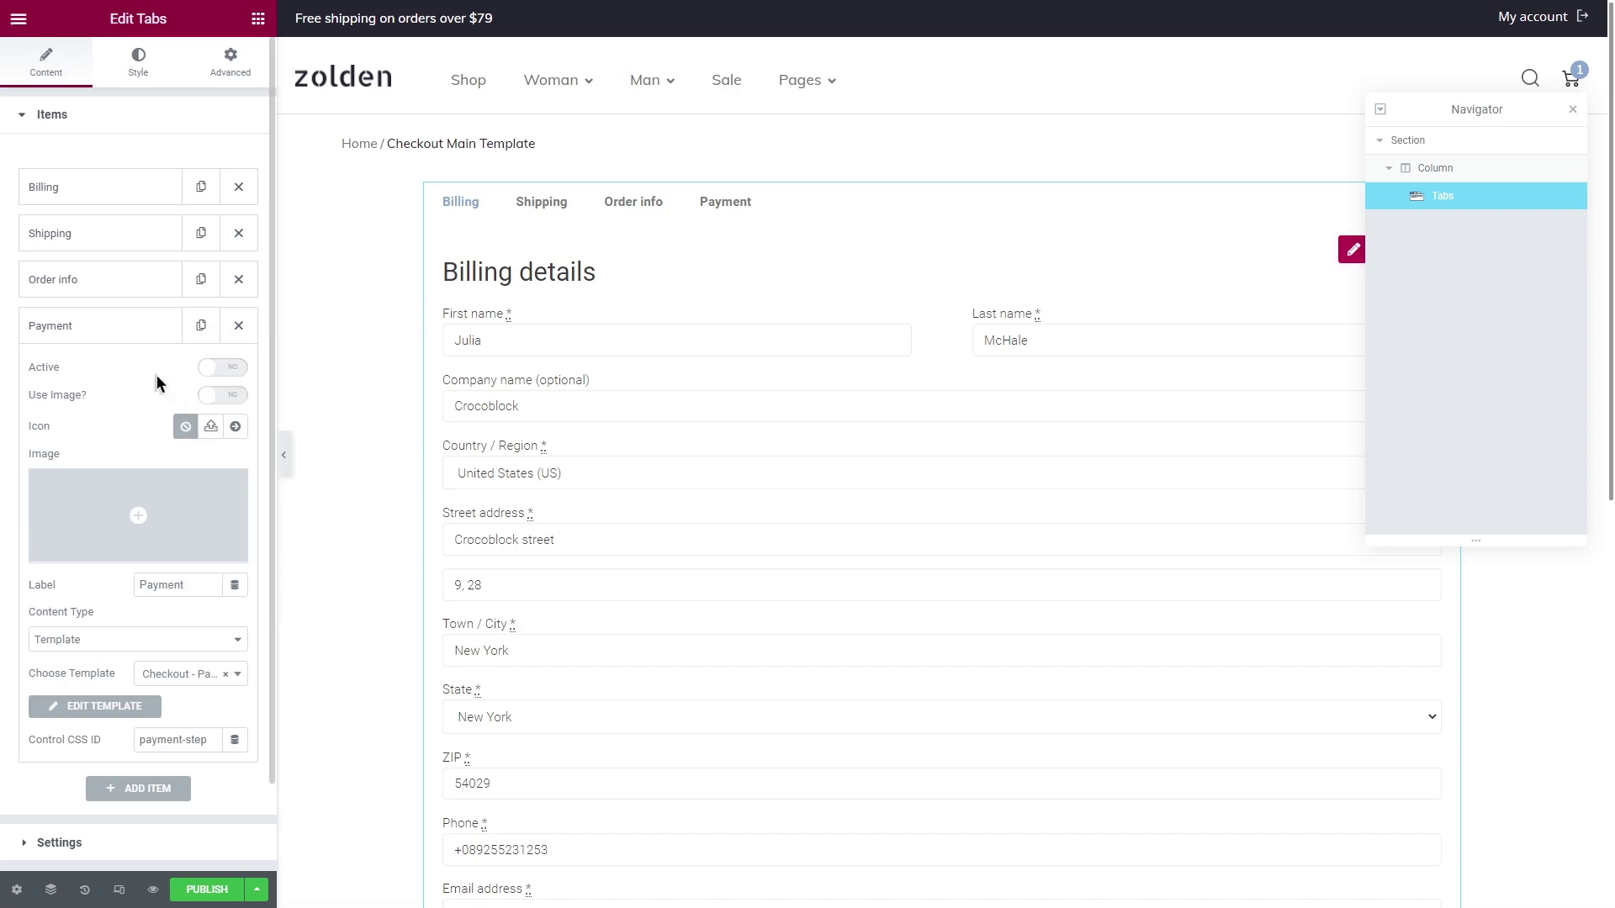
- Try Tabs Position Left in the tab settings, then set it back to Top
left_click(150, 328)
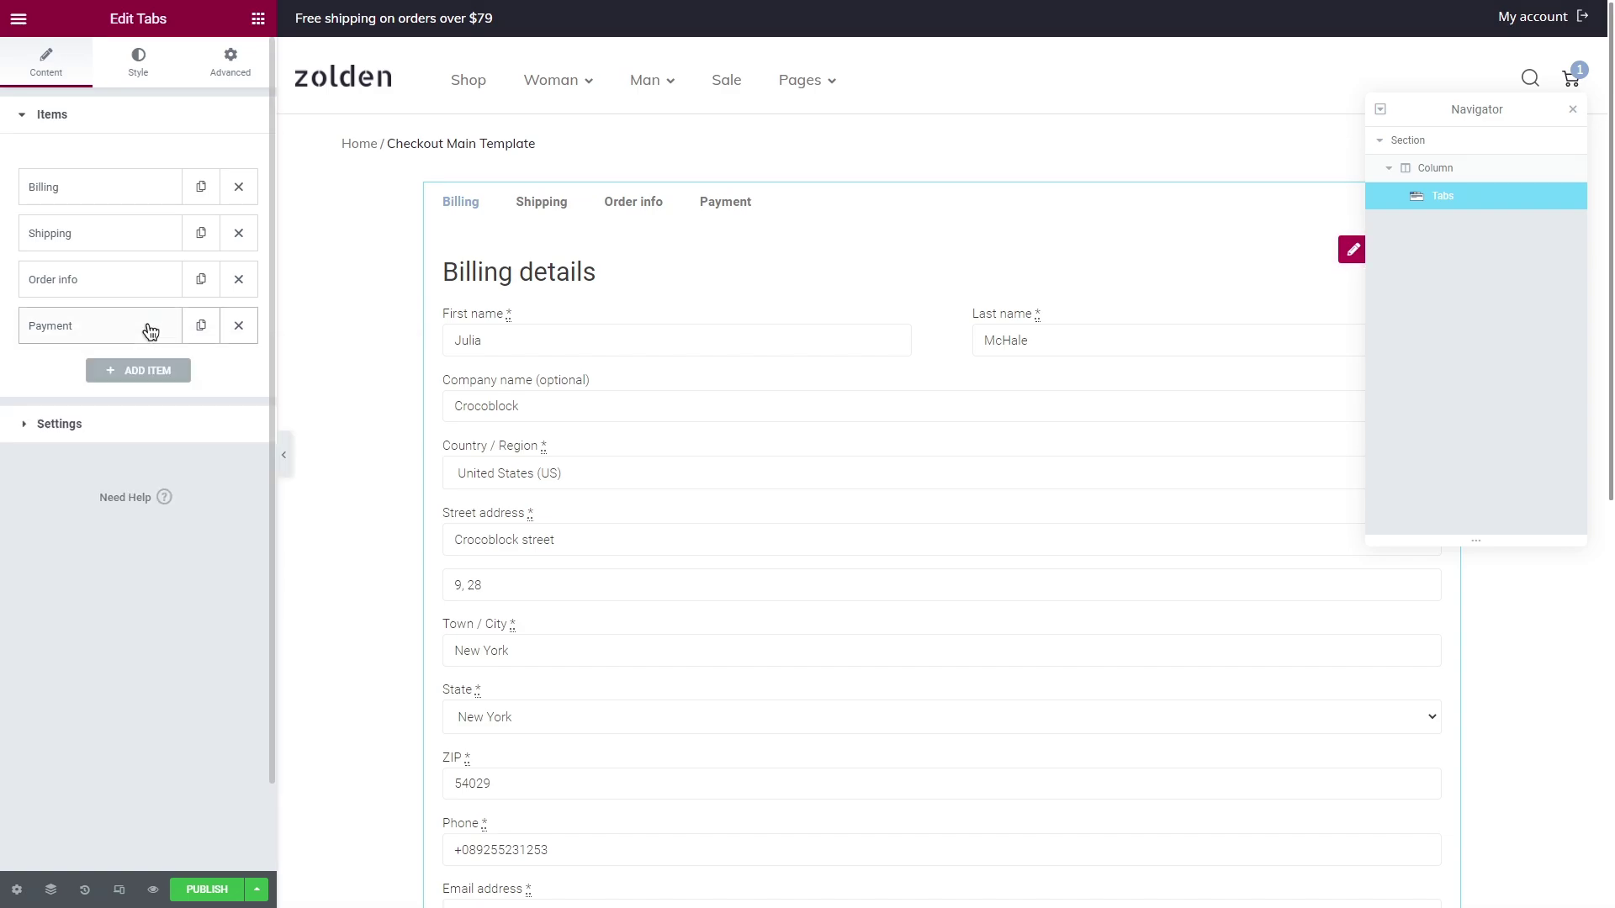
left_click(169, 424)
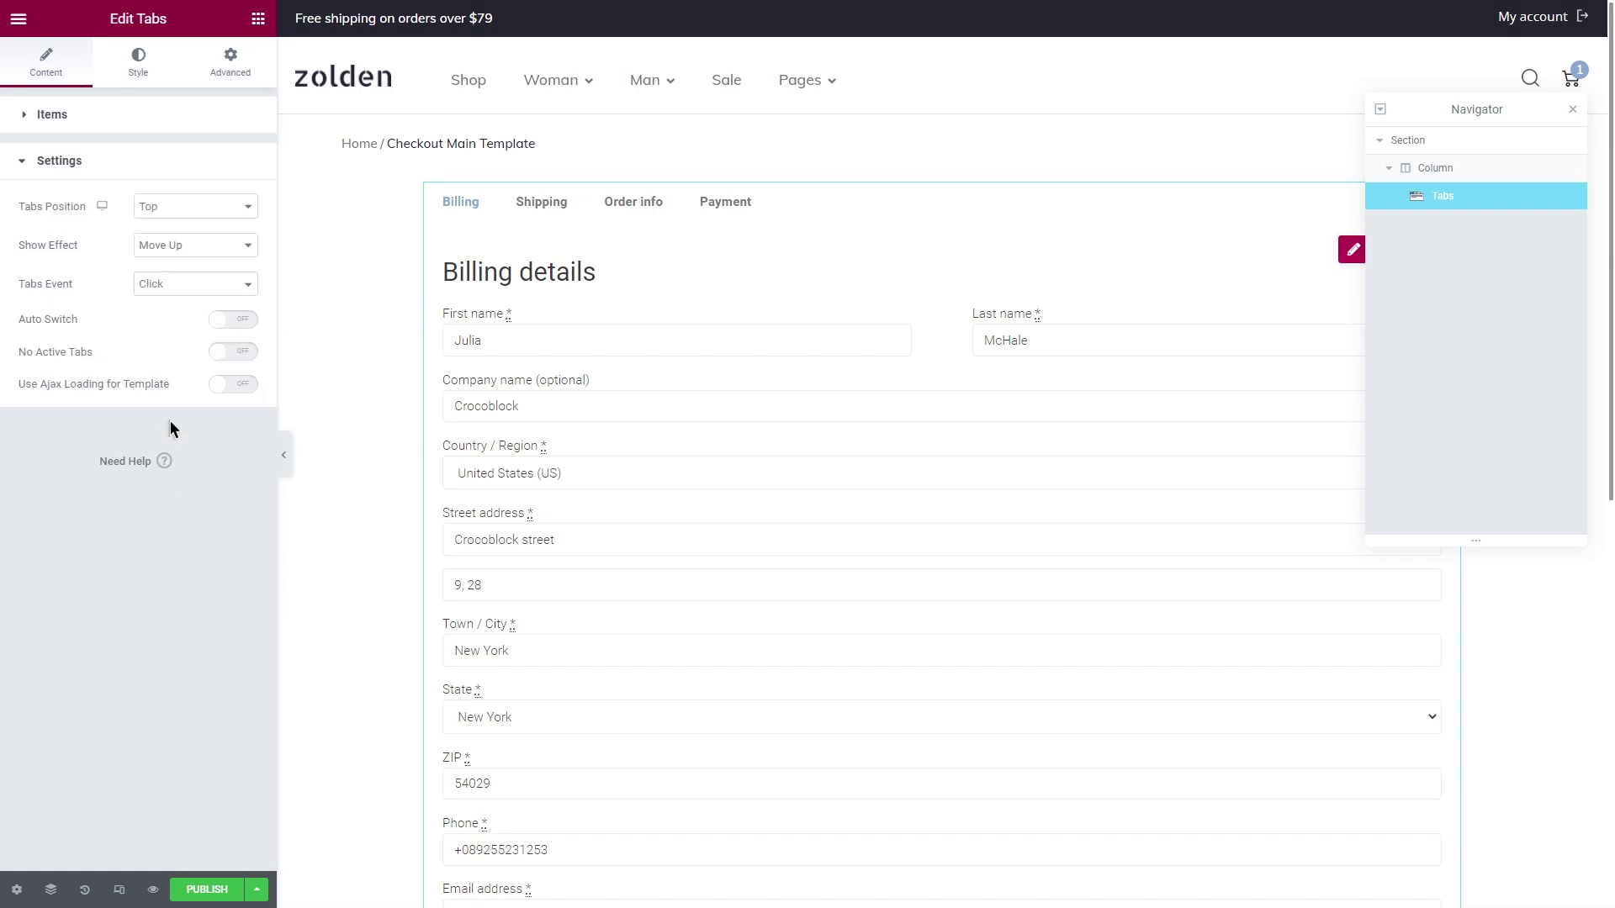
left_click(211, 207)
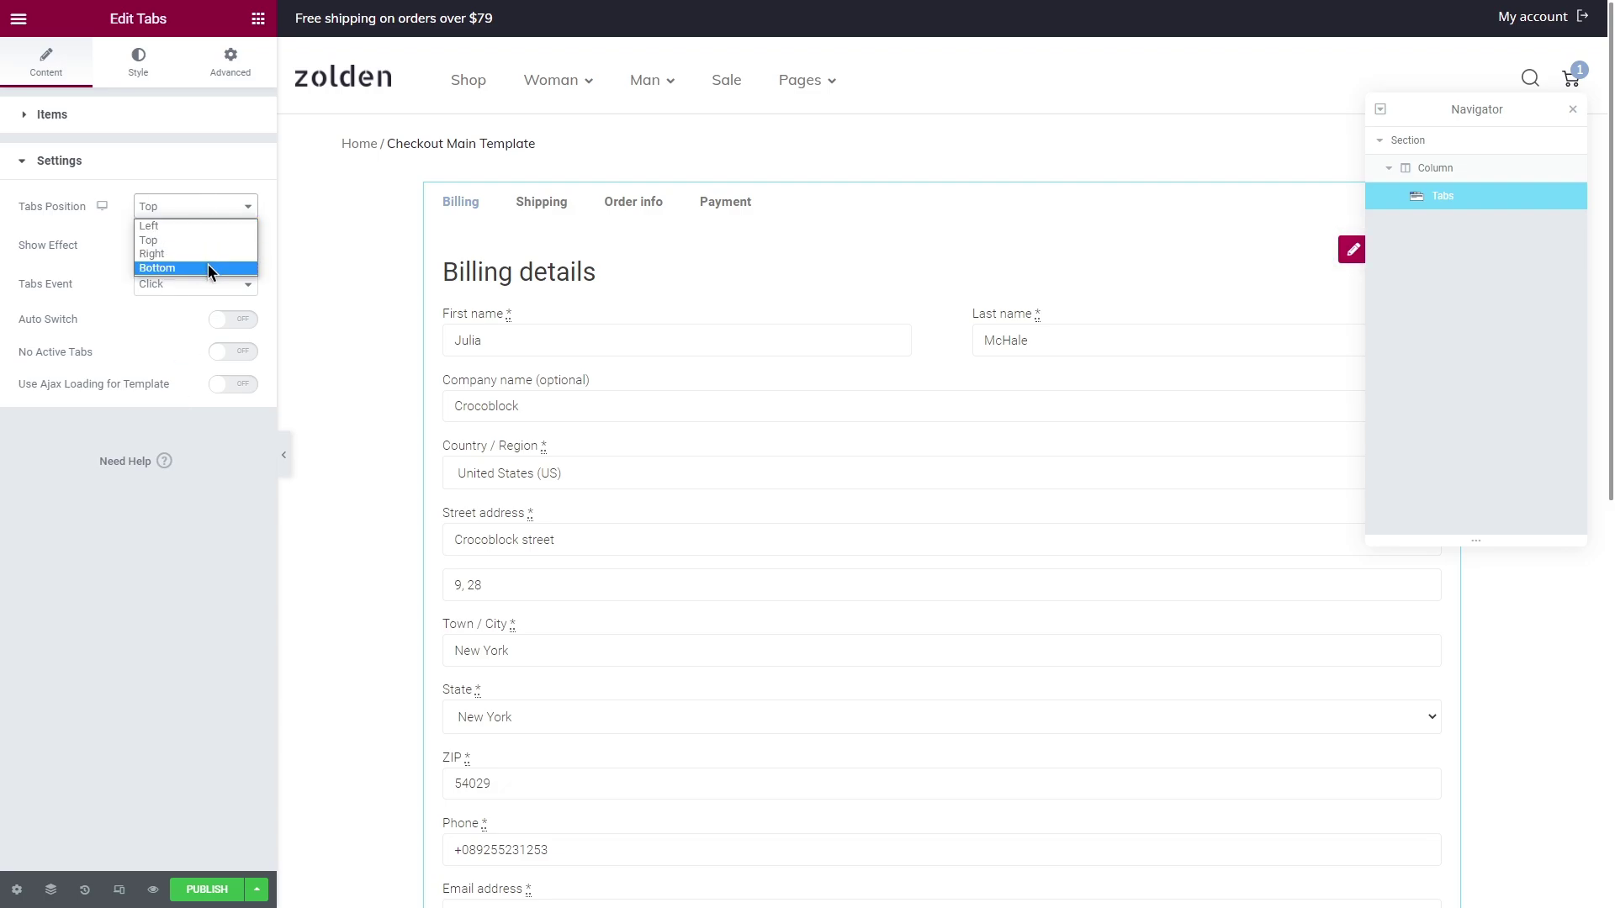
left_click(208, 229)
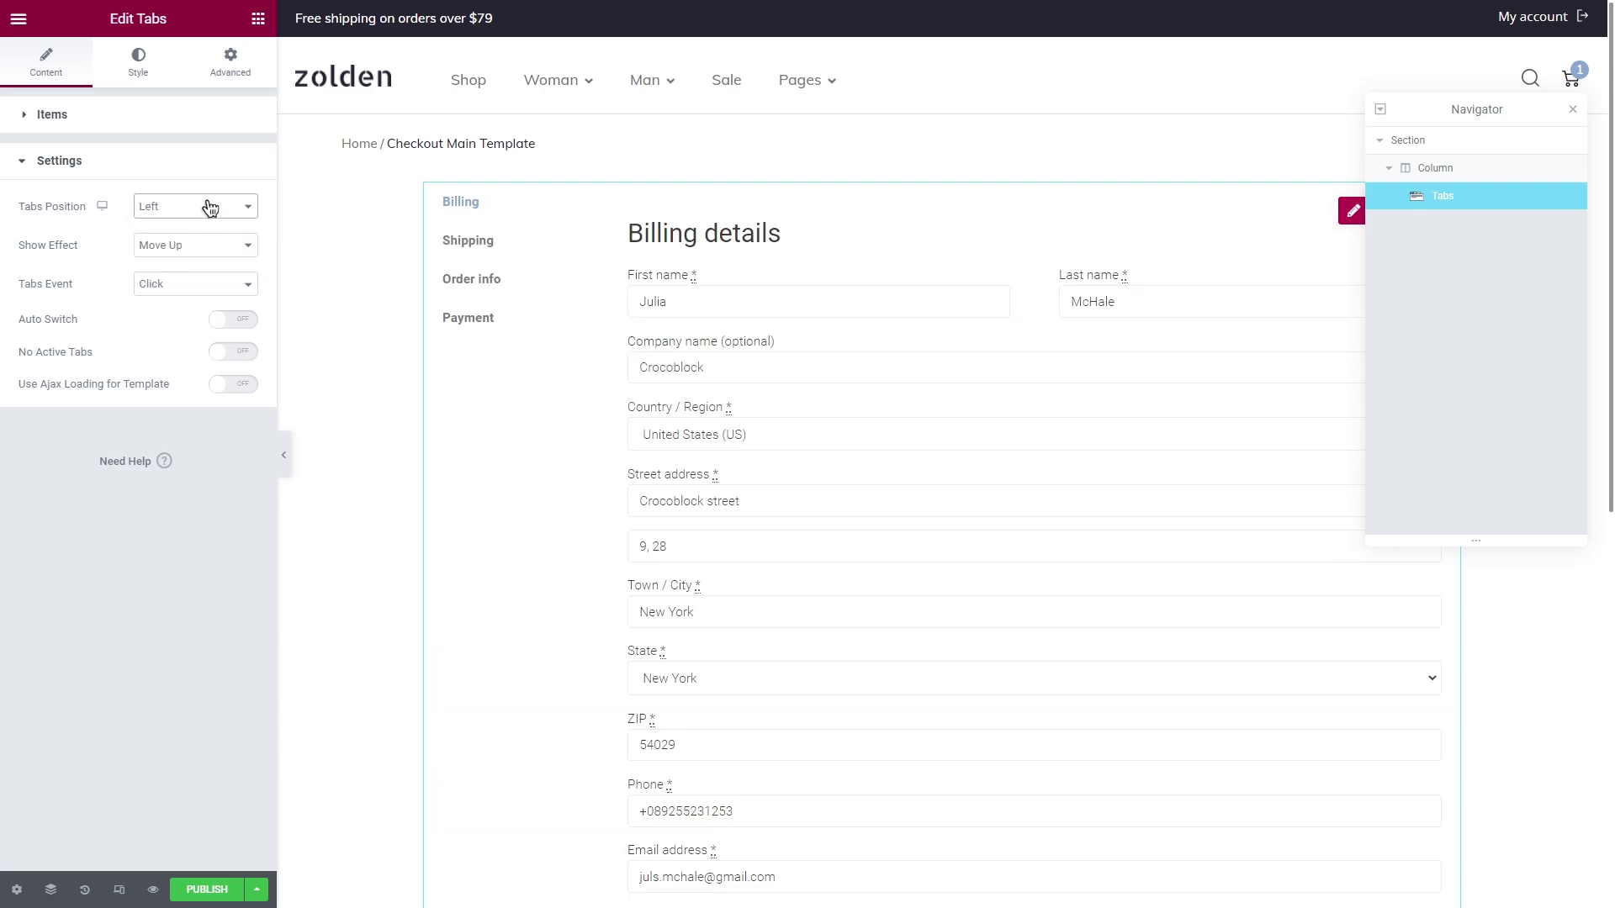
left_click(210, 207)
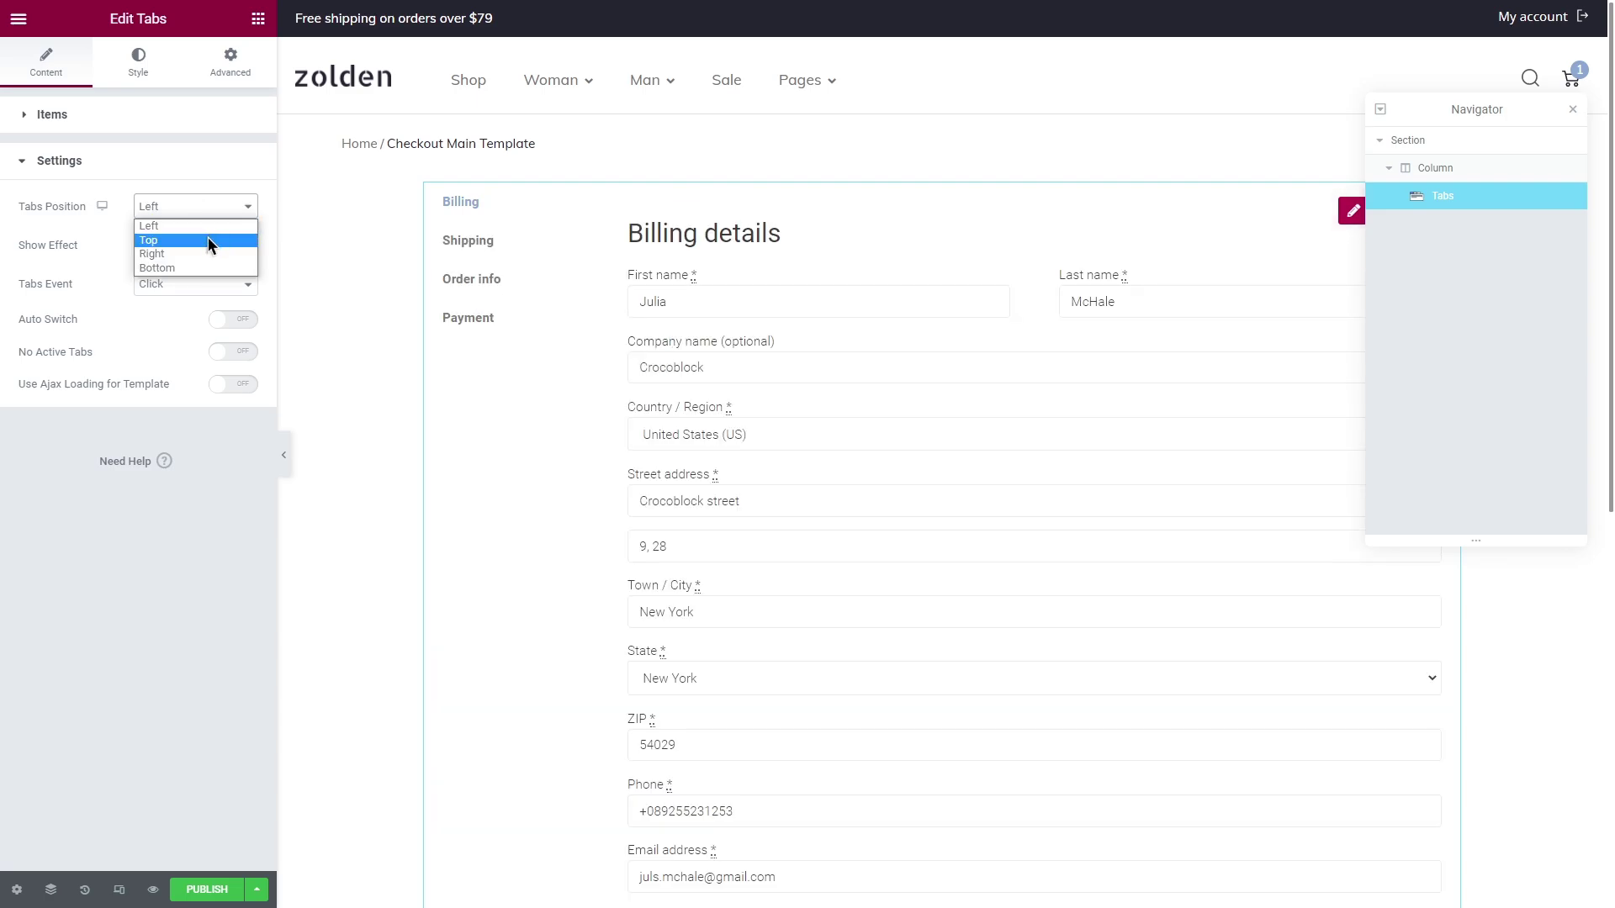
left_click(208, 239)
- Set Show Effect to Fade, keep Tabs Event on Click, and show the Style options
left_click(210, 244)
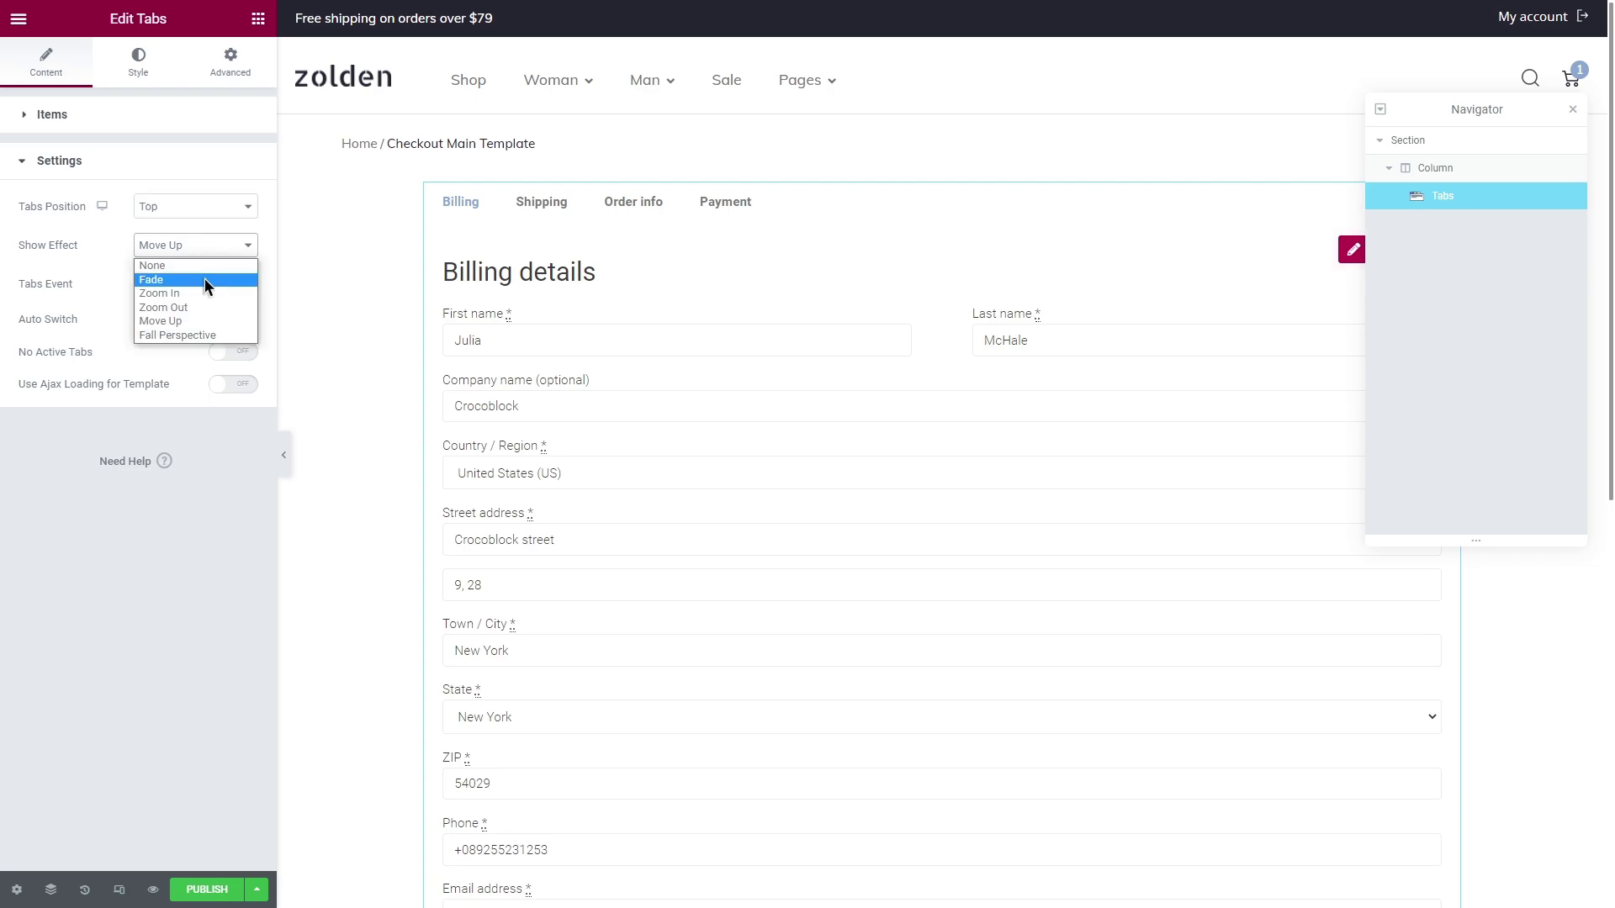
left_click(204, 279)
left_click(206, 284)
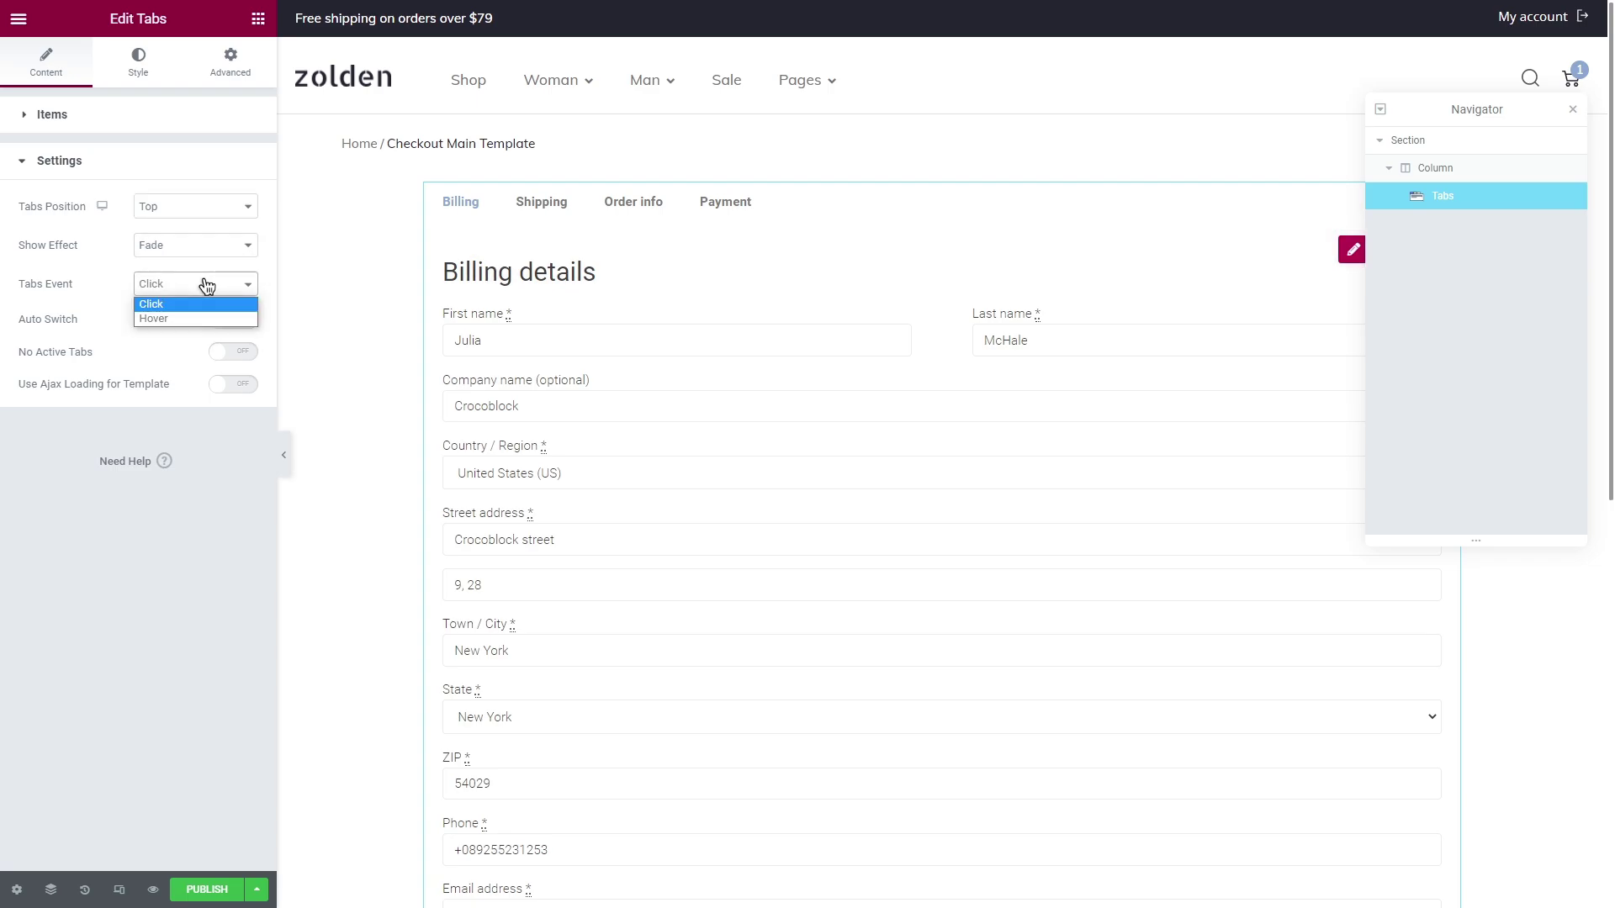
left_click(207, 286)
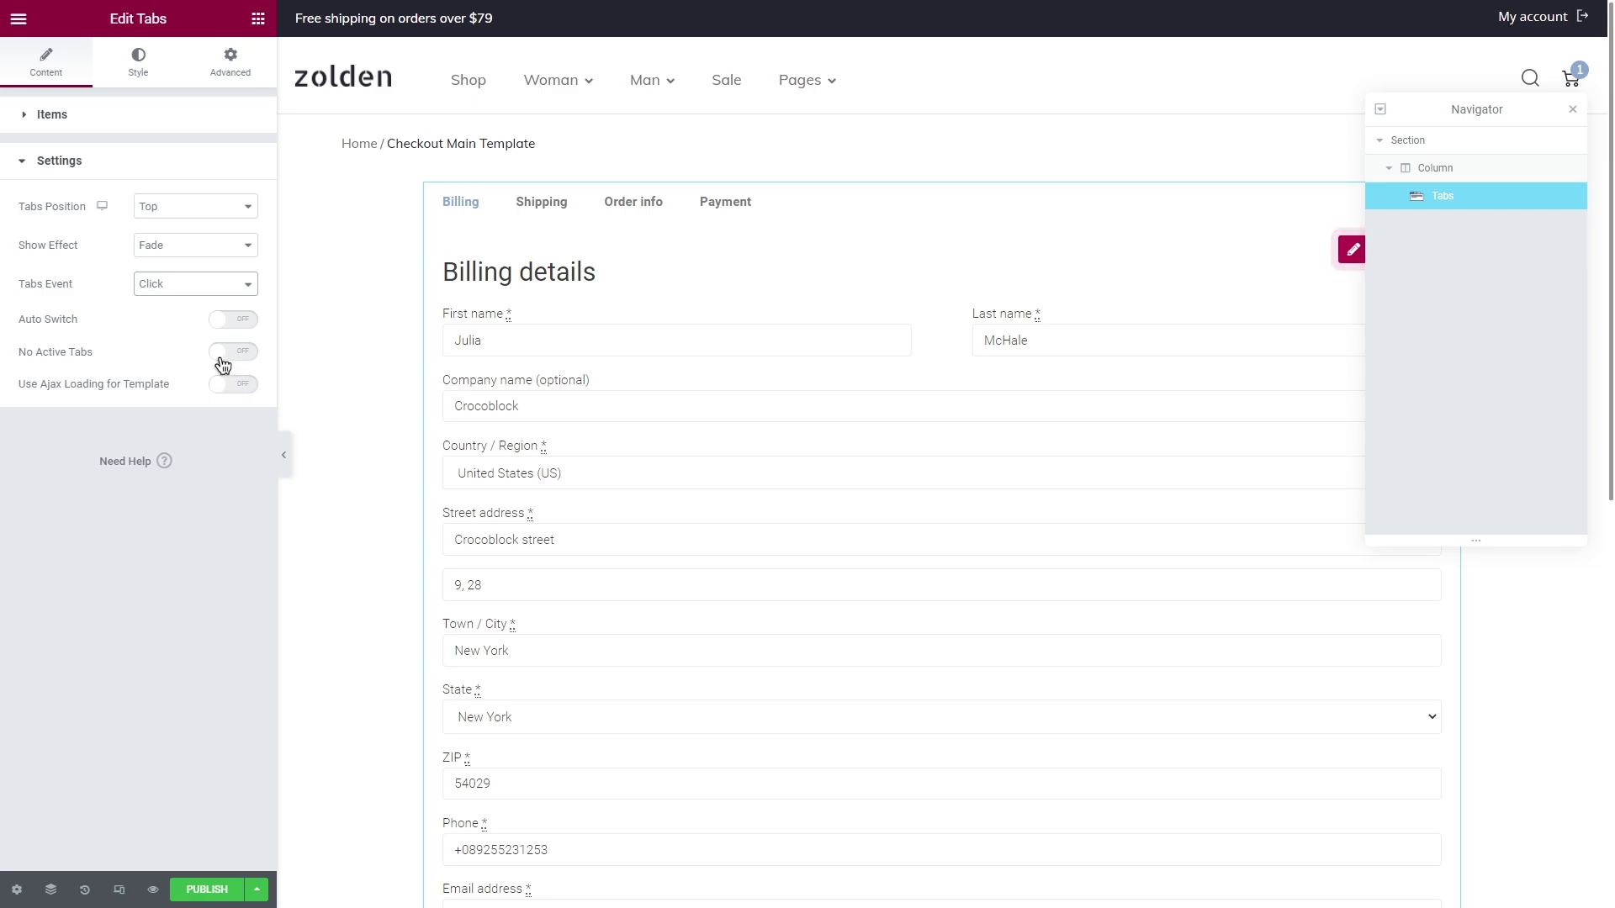
left_click(140, 63)
left_click(168, 114)
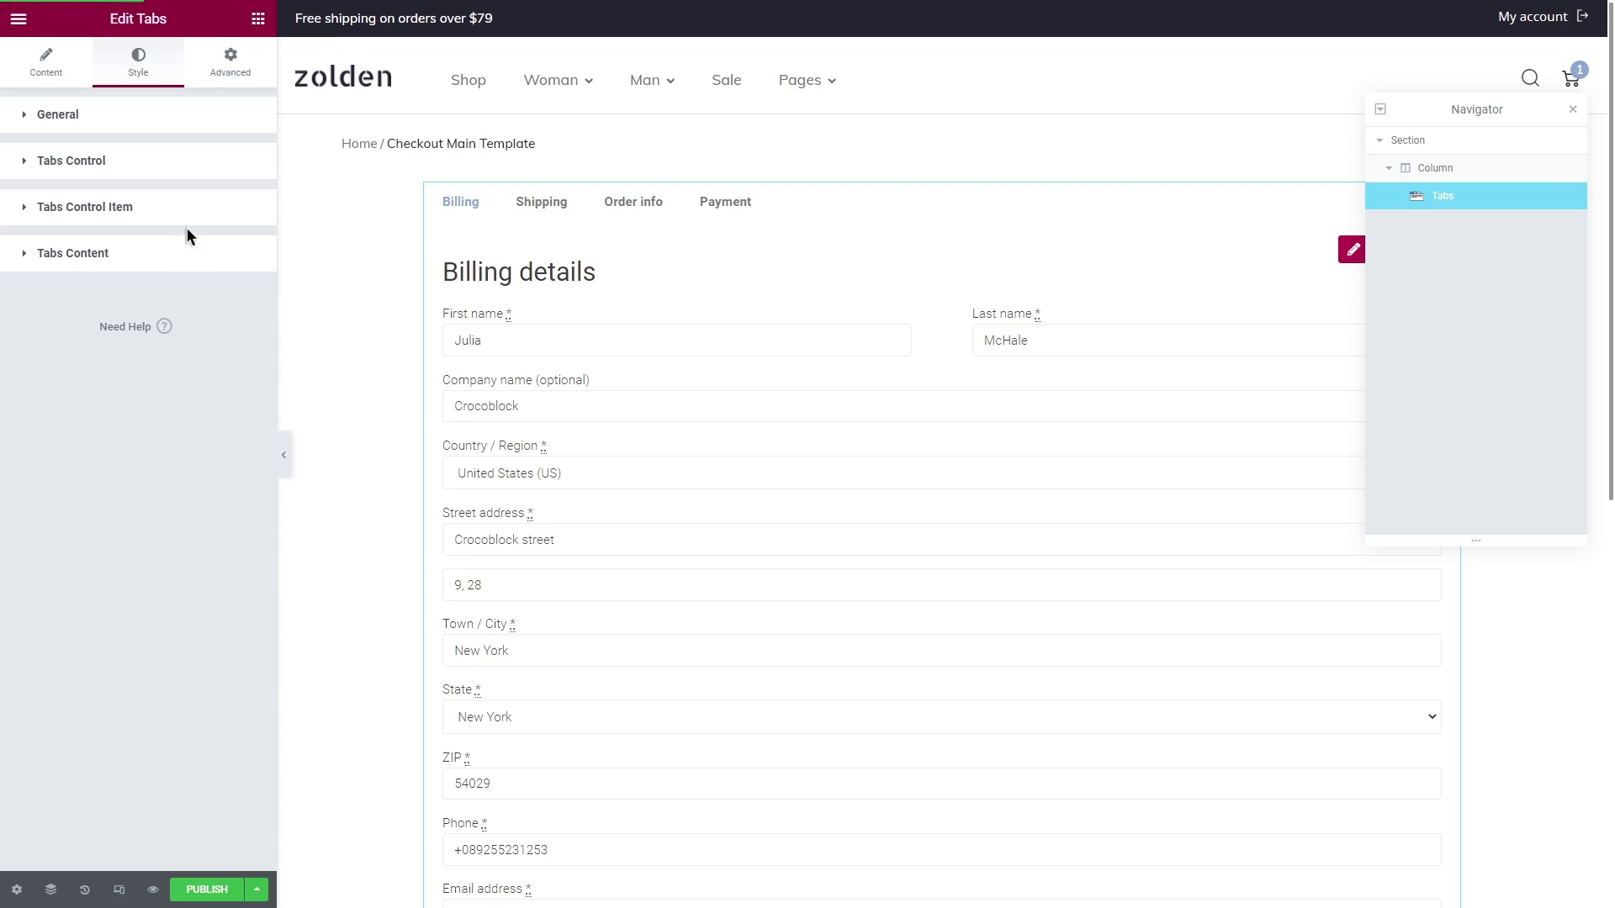
- Stretch the tab bar and the individual tabs across the full width
left_click(175, 160)
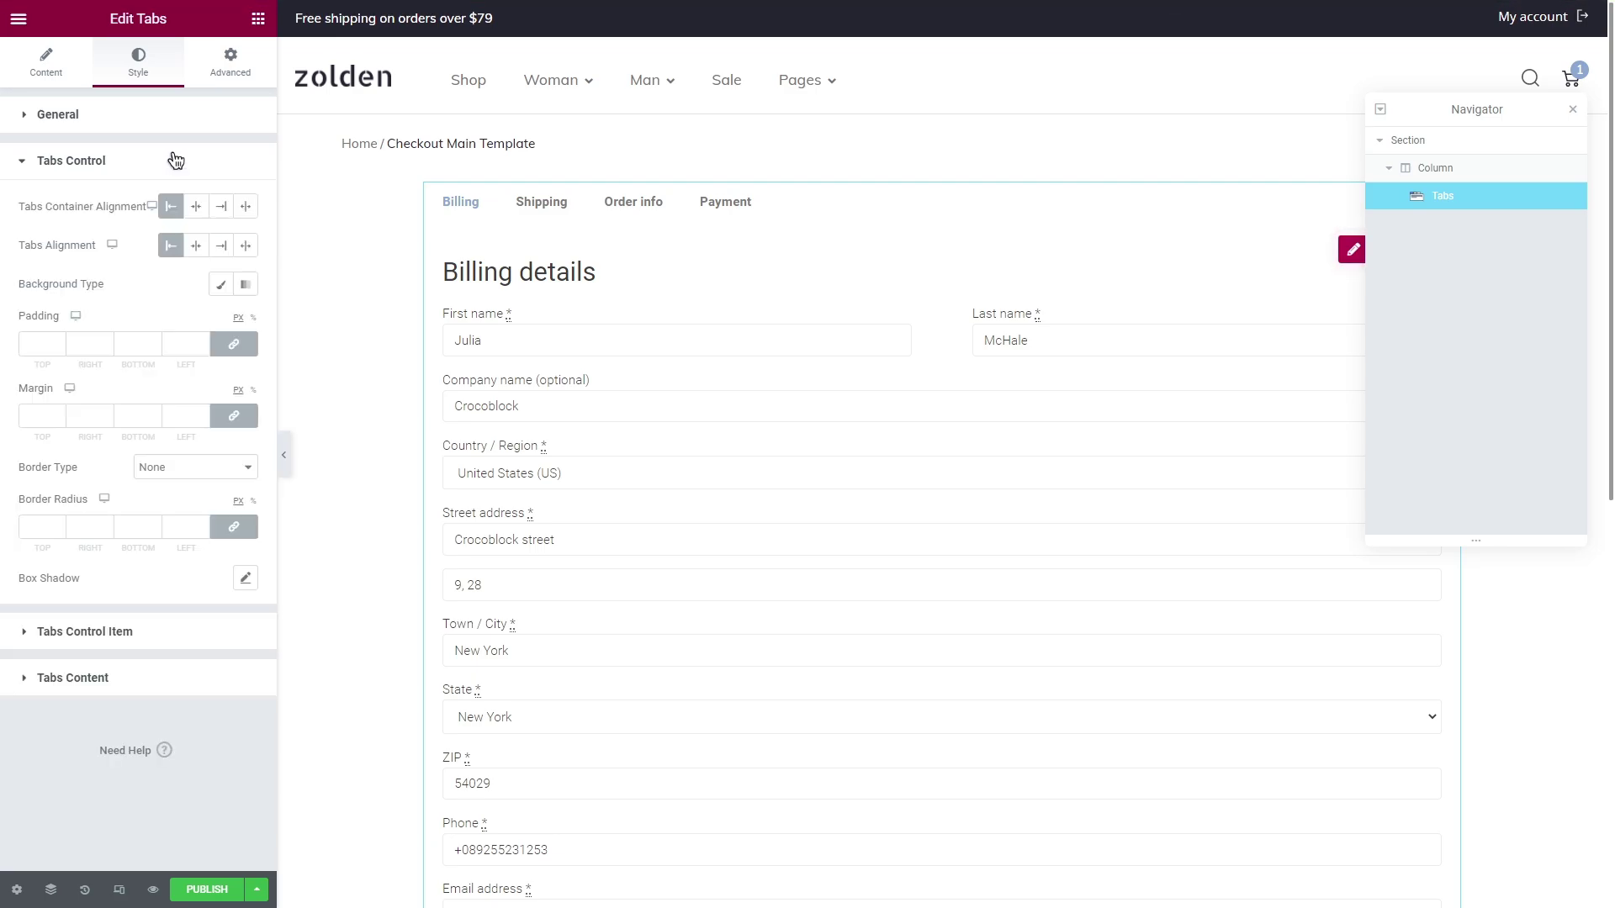
left_click(245, 208)
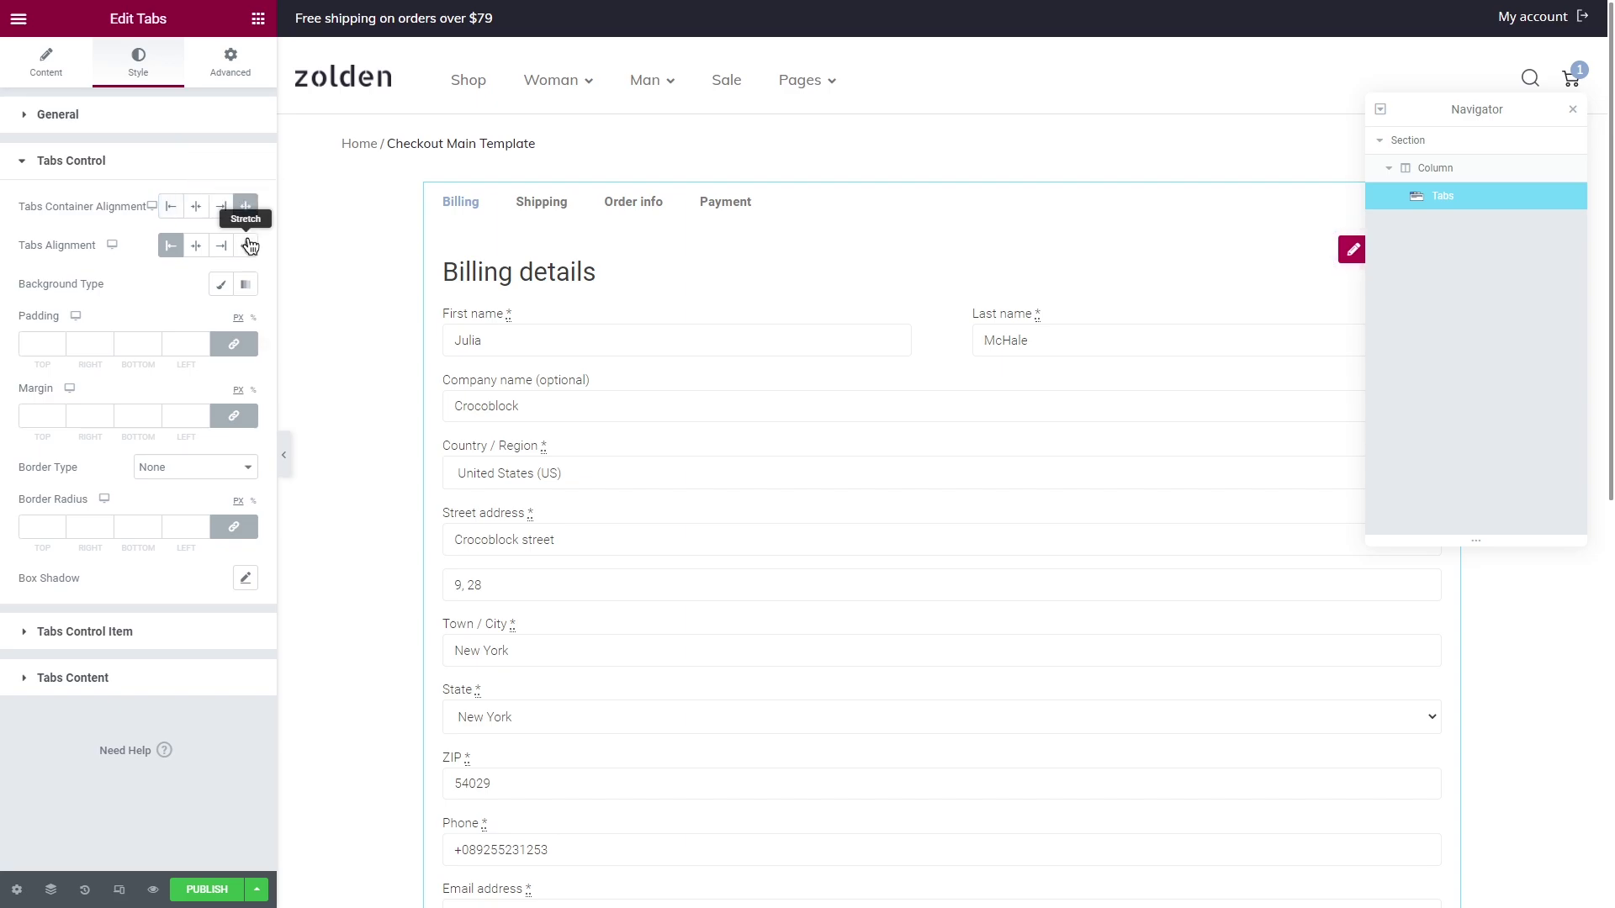
left_click(248, 245)
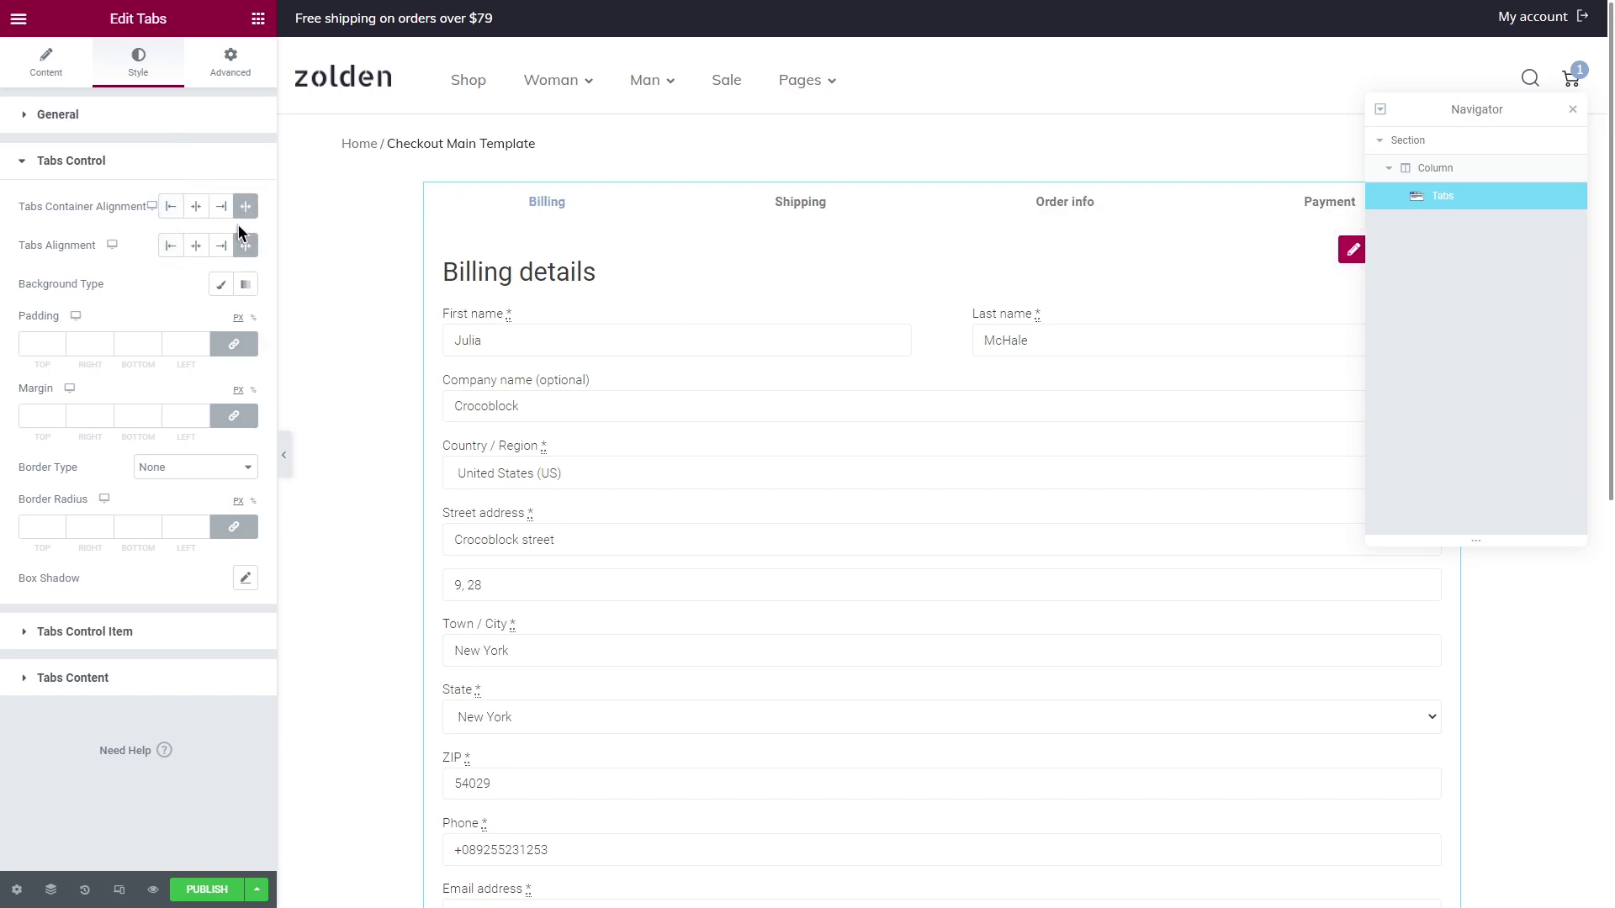
left_click(204, 167)
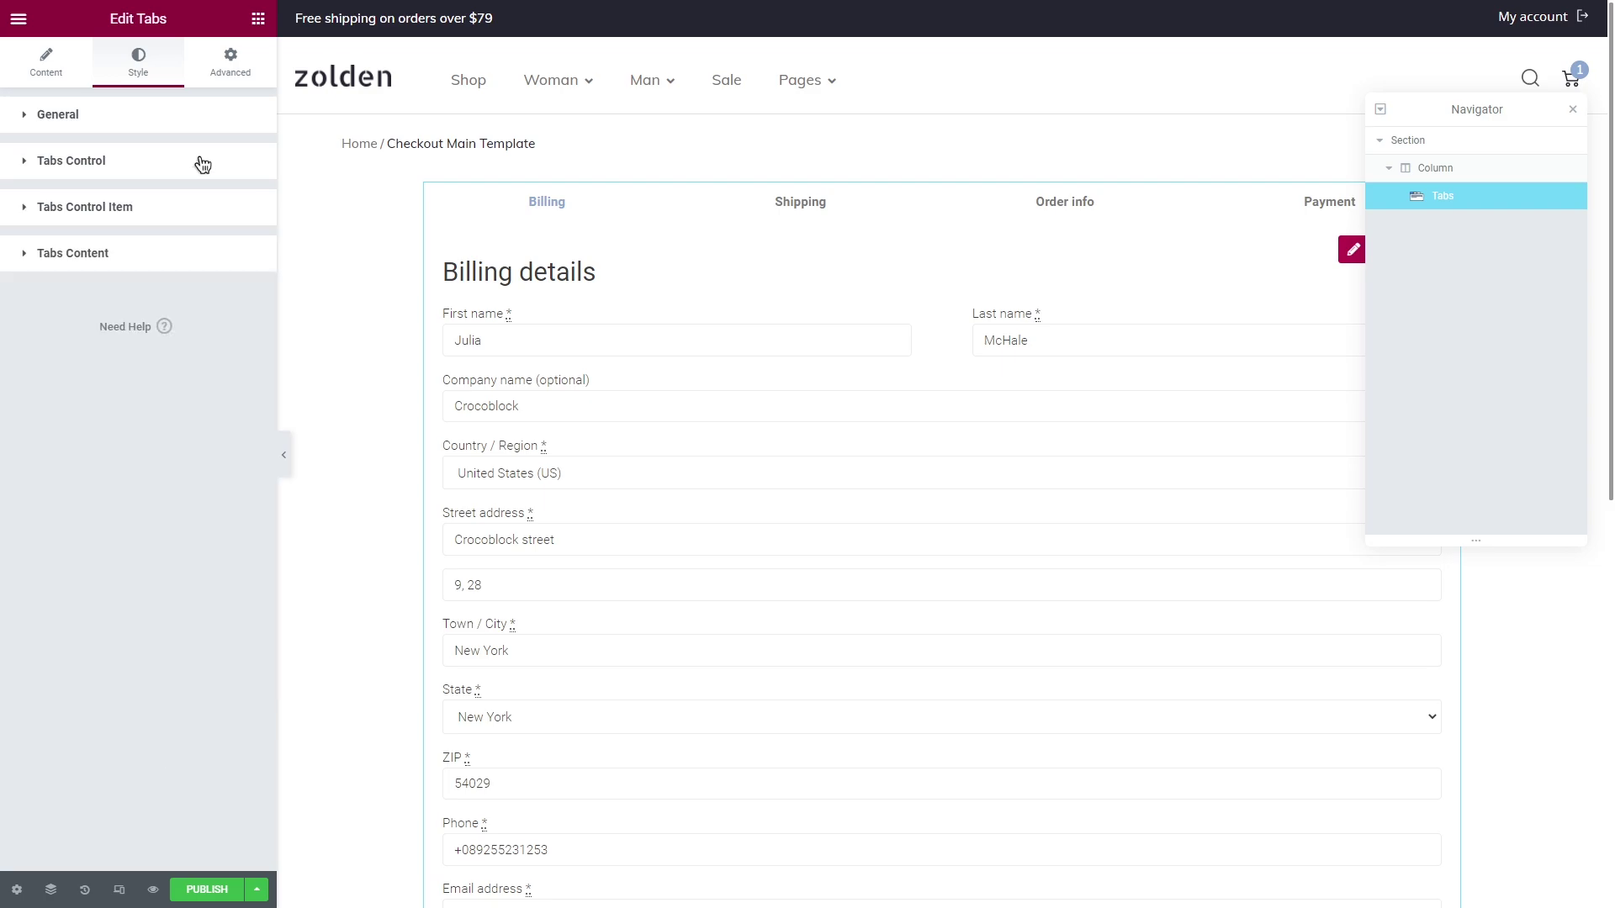
- Inspect the normal-state tab text and icon colours, copying the text colour hex value
left_click(205, 207)
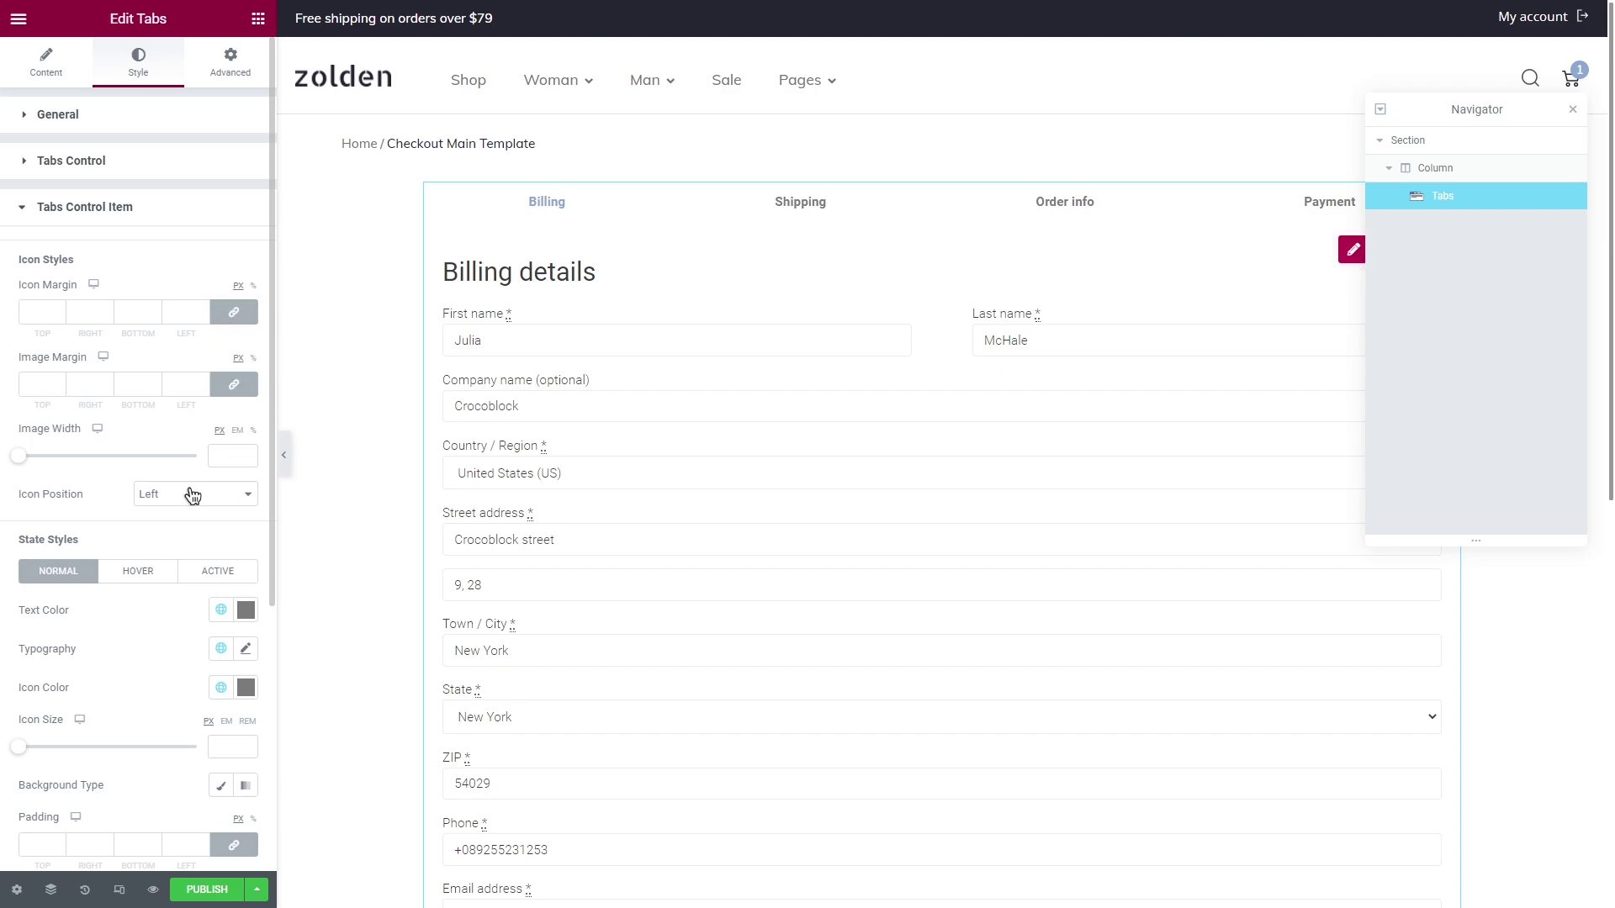
scroll(192, 496, "down", 5)
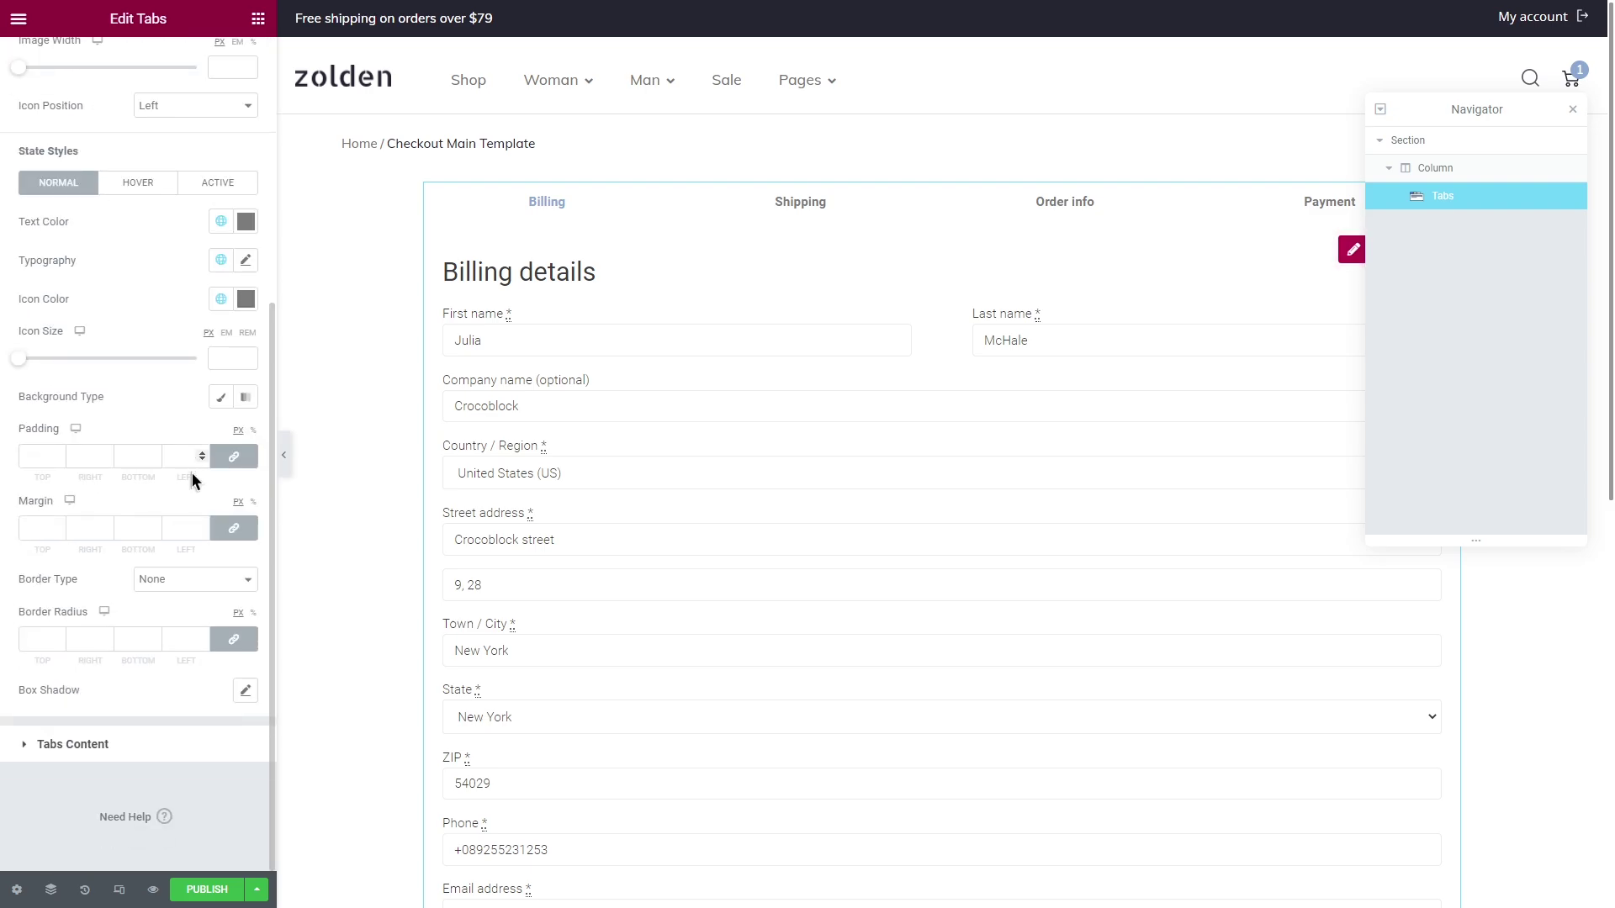
left_click(246, 222)
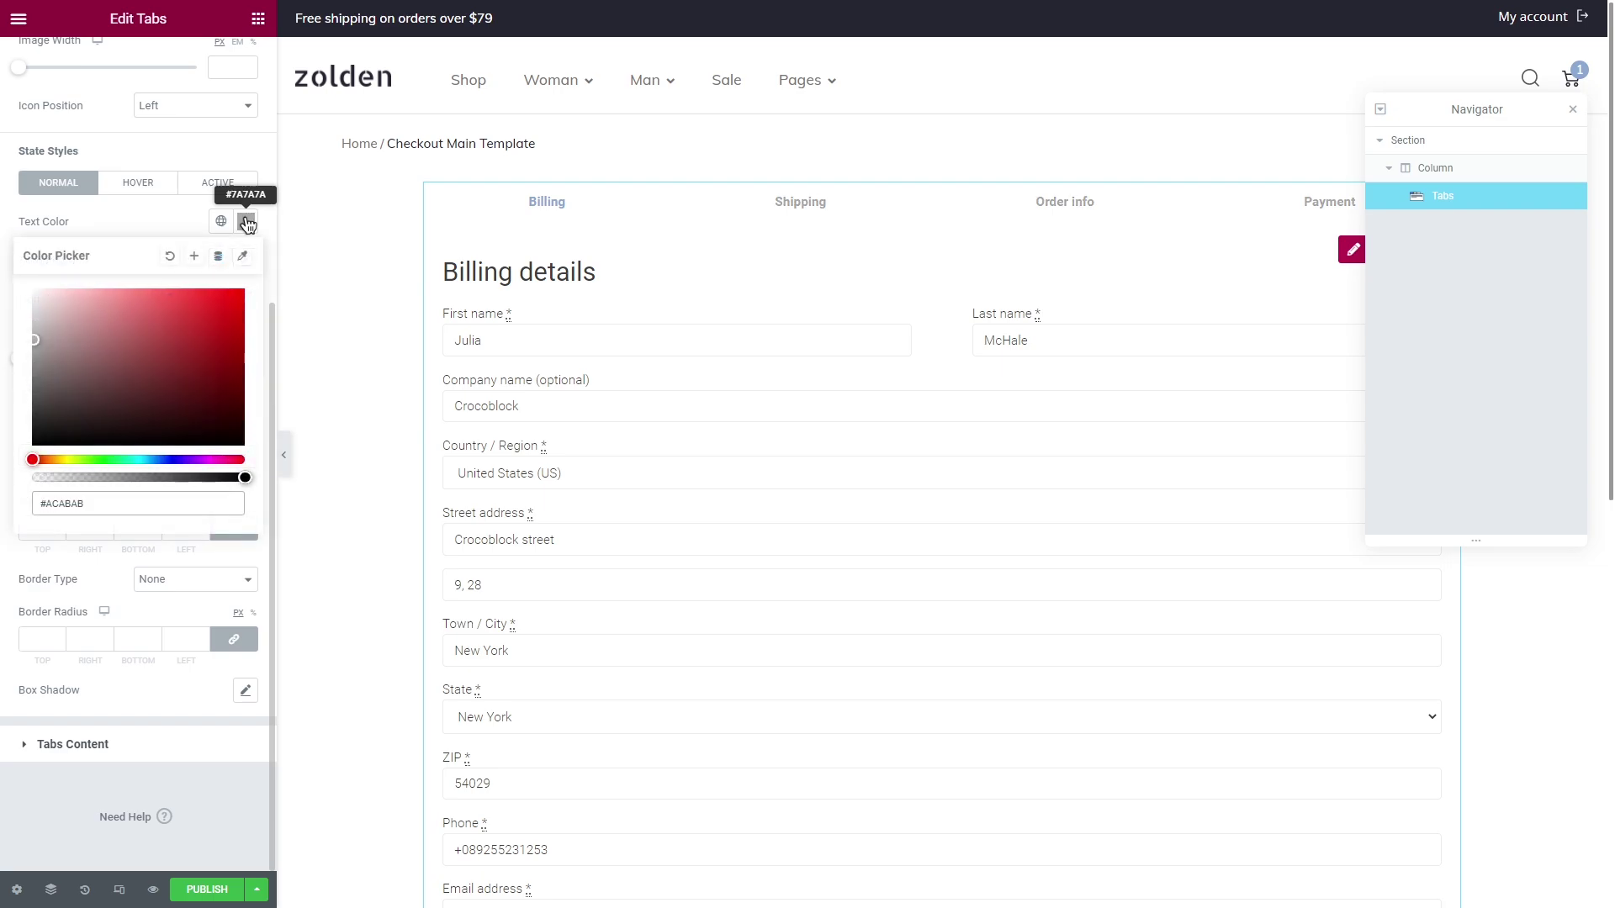
left_click_drag(107, 503, 37, 503)
left_click(154, 221)
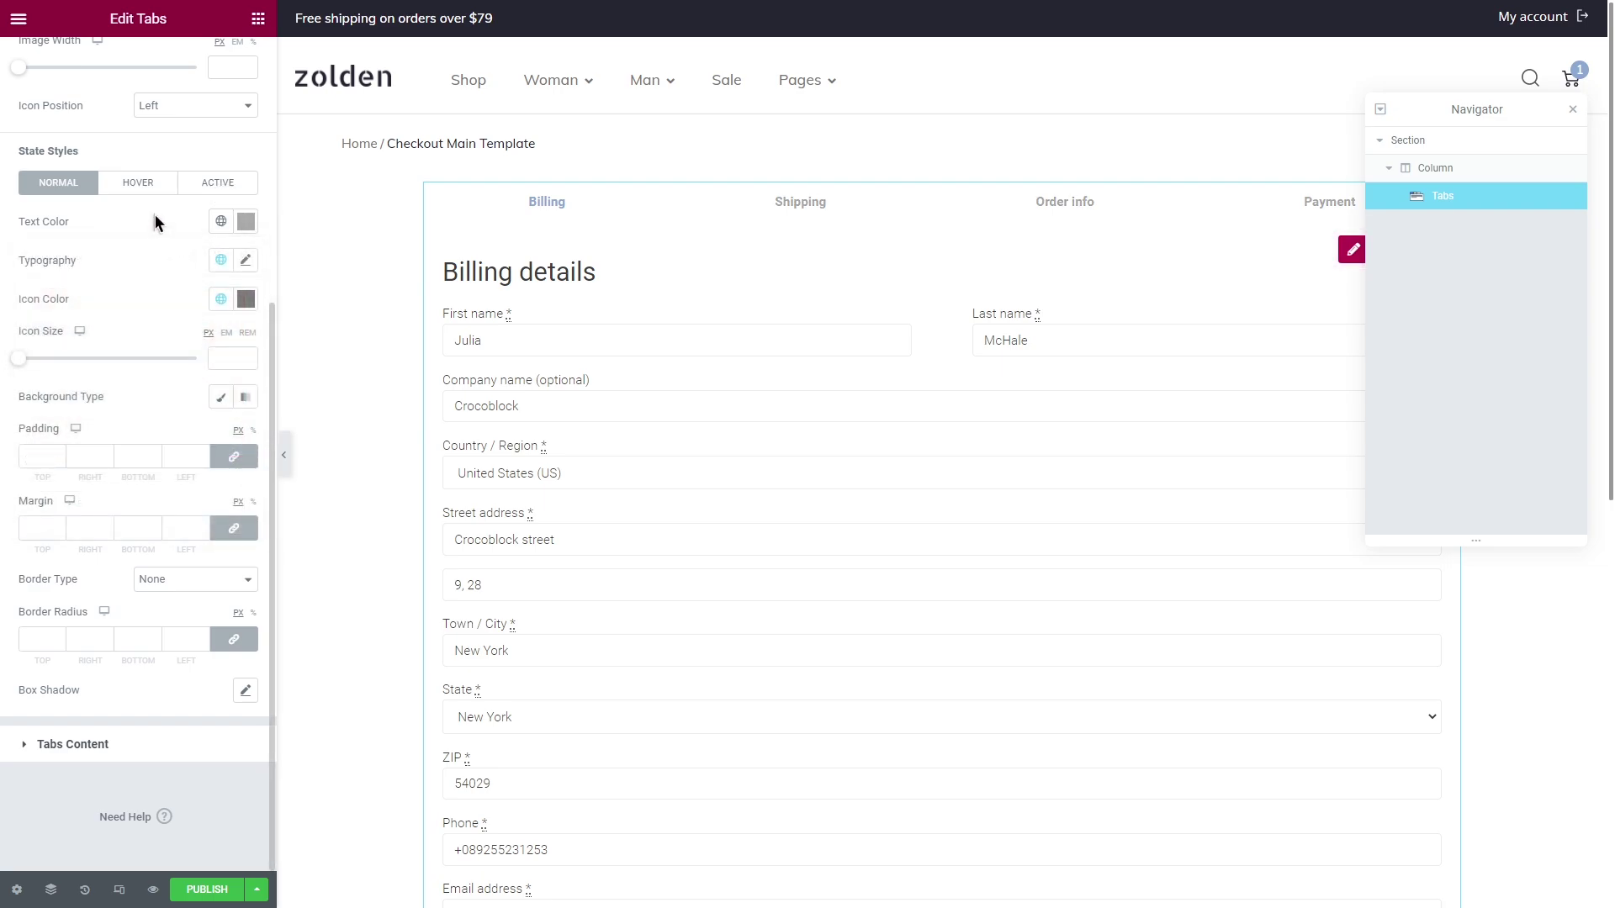
left_click(245, 299)
left_click(164, 274)
- Set hovered tab text and icons to the Primary global colour
left_click(156, 186)
left_click(220, 221)
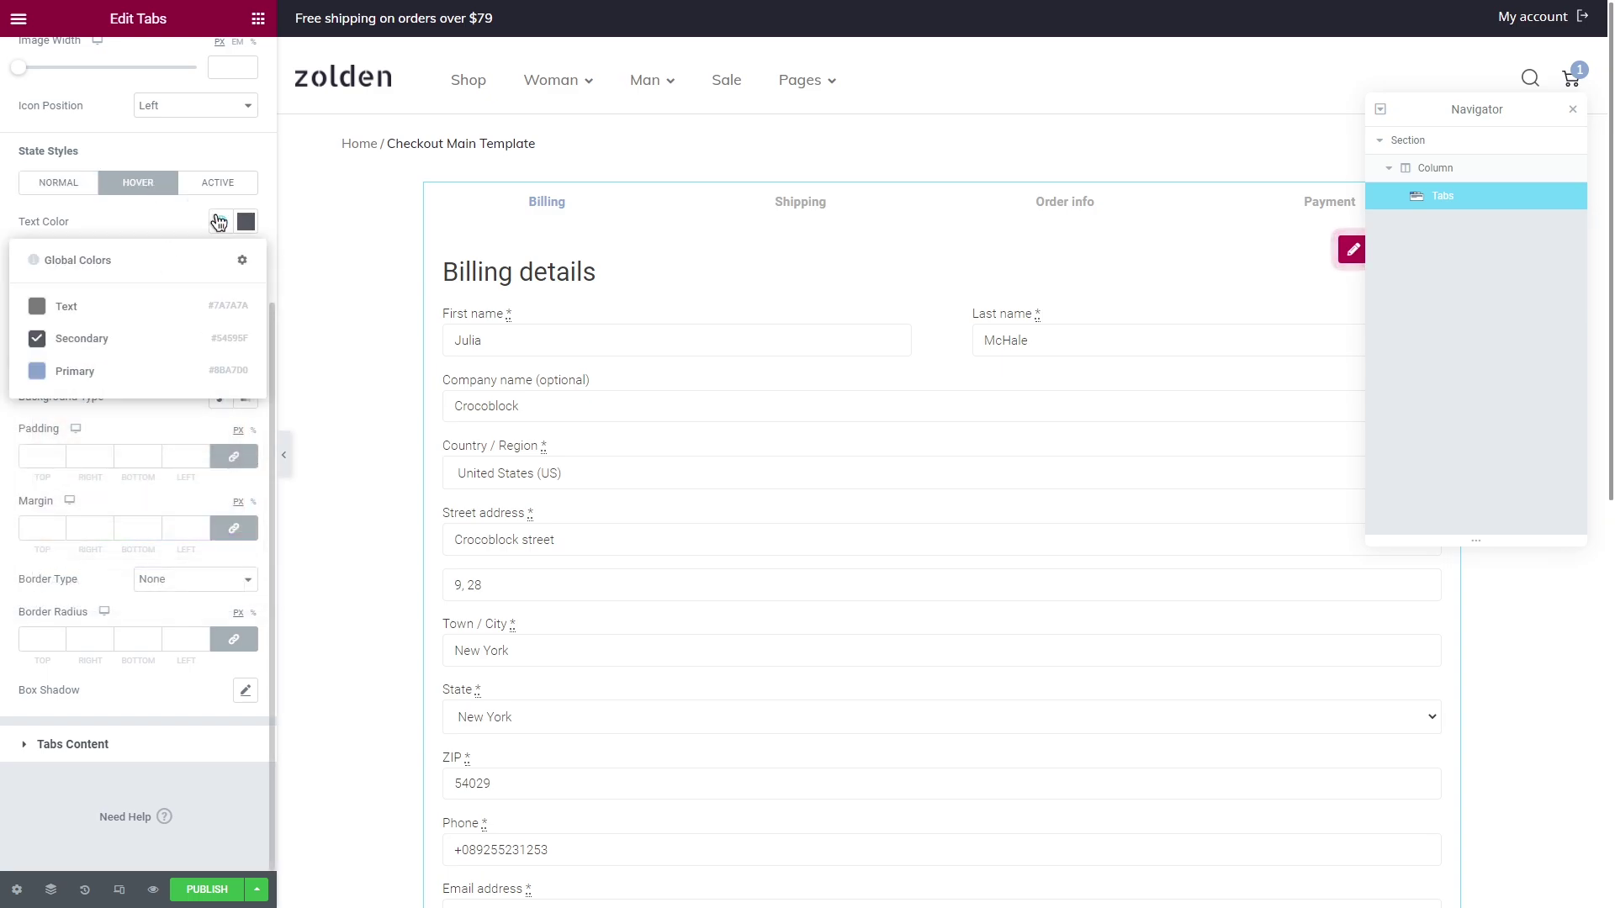
left_click(148, 368)
left_click(221, 300)
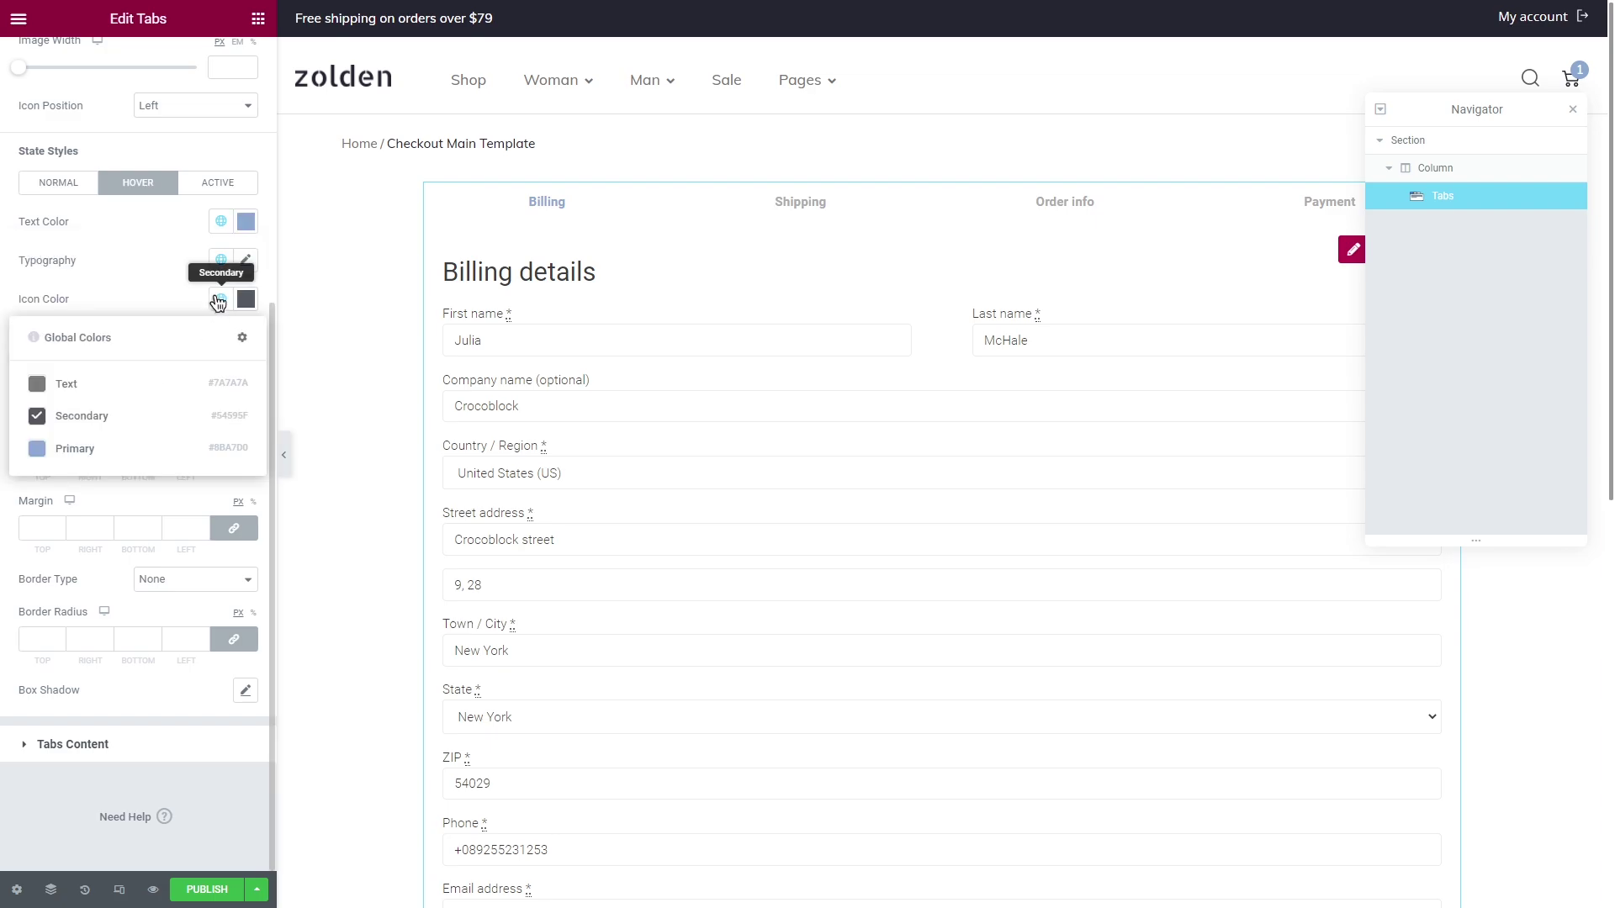
left_click(118, 452)
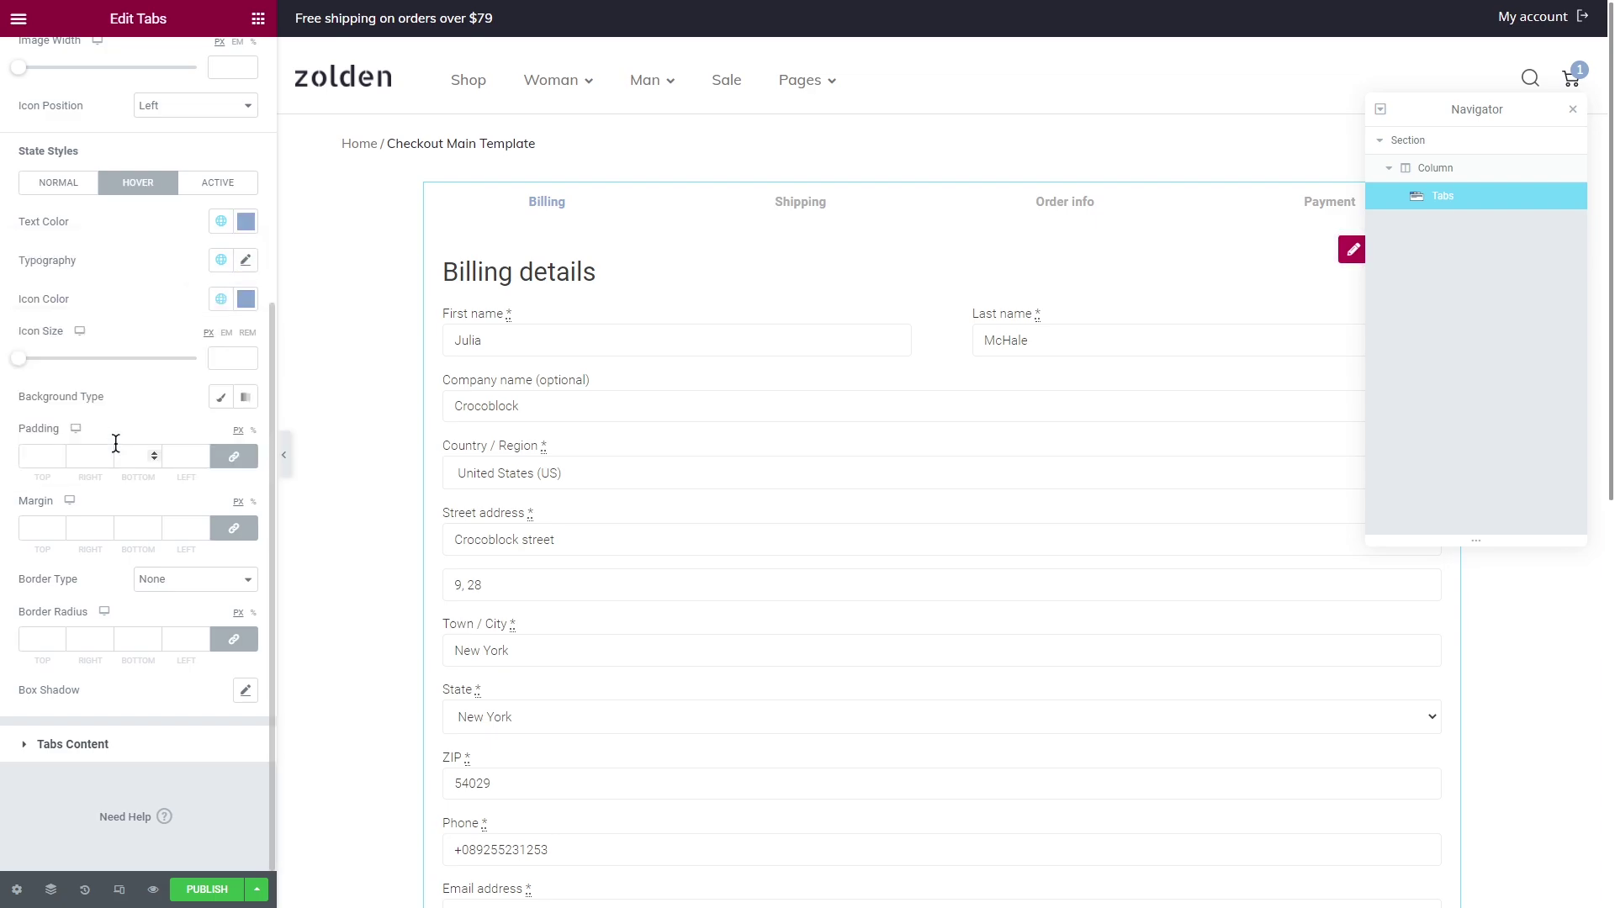
- Make the active tab's text and icons near-white
left_click(216, 184)
left_click(246, 222)
left_click(195, 221)
left_click(245, 299)
key("ctrl+v")
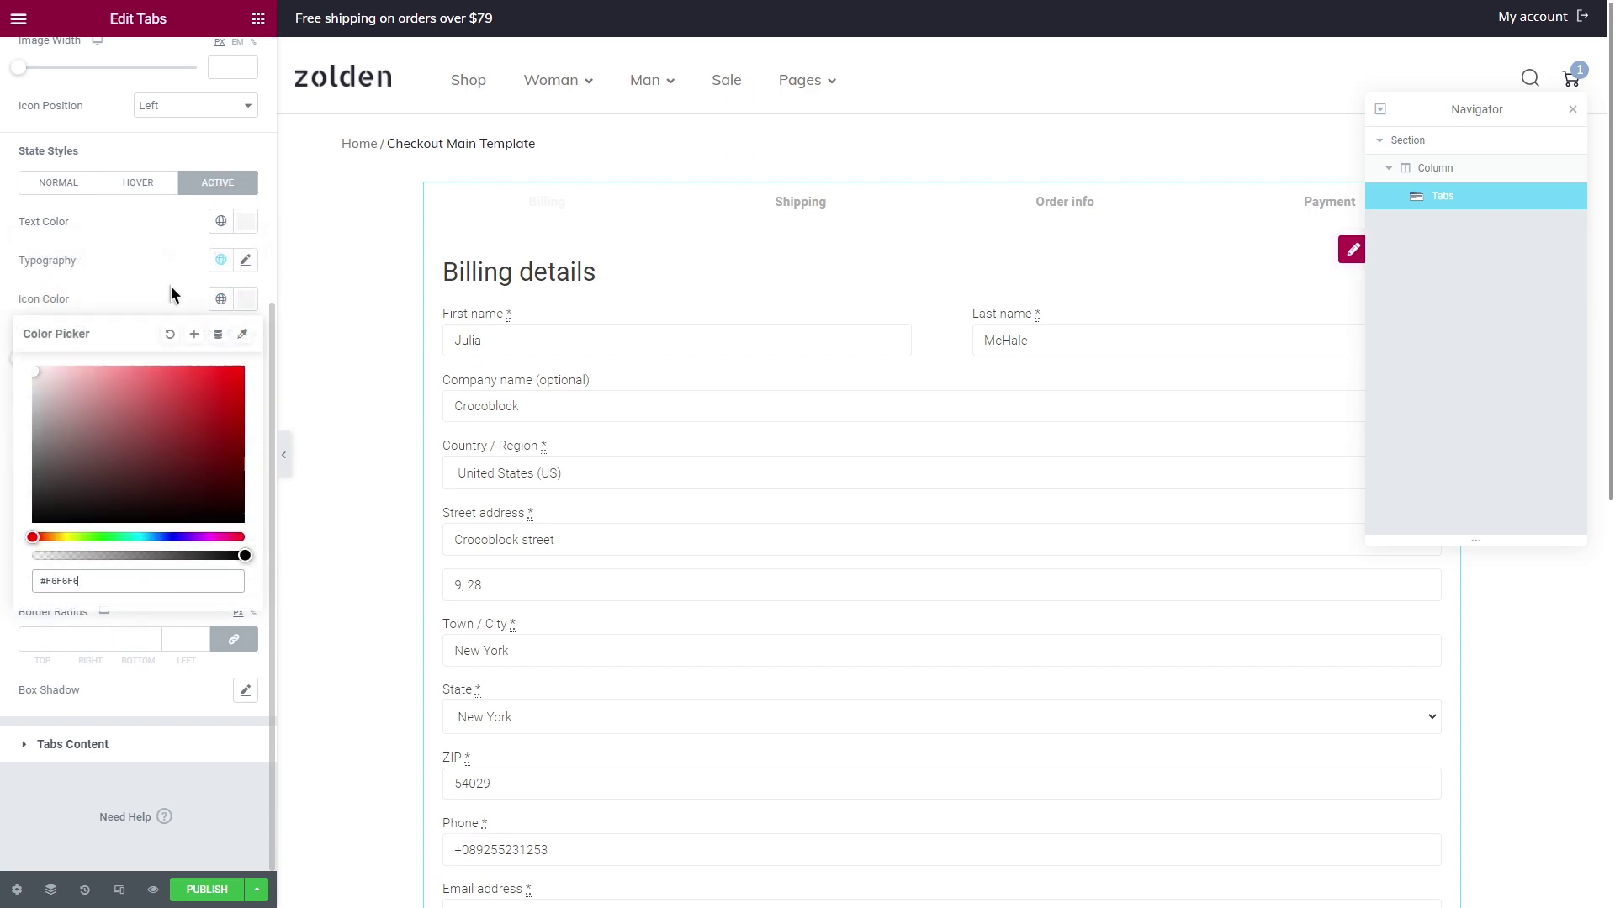
left_click(168, 290)
- Give the active tab uppercase labels and a classic #272727 background
left_click(245, 260)
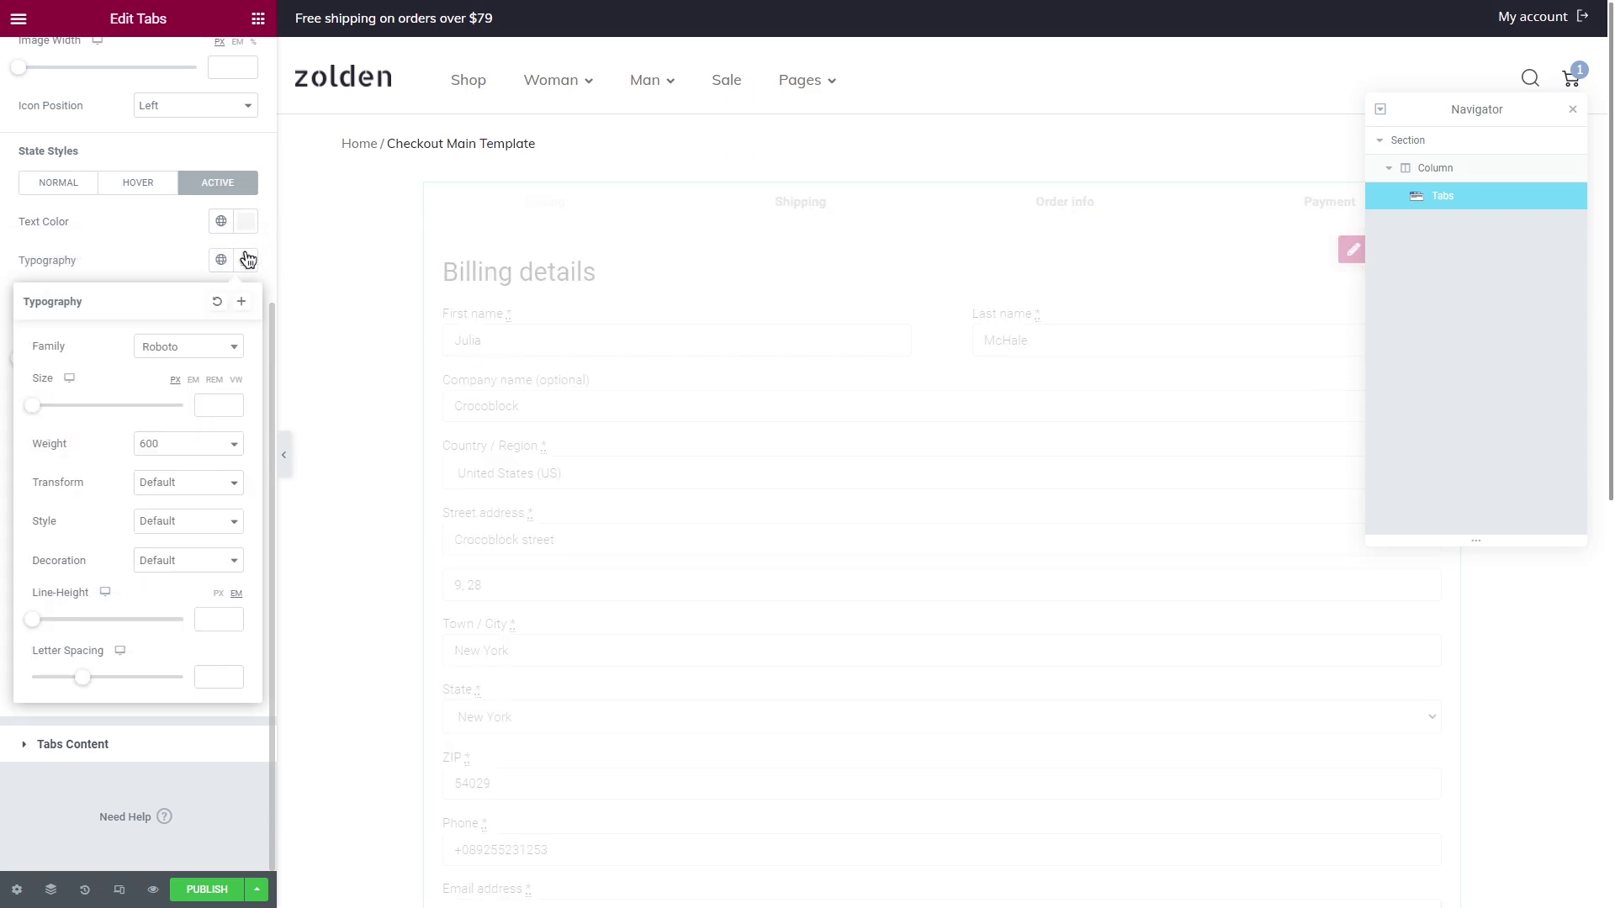
left_click(187, 483)
left_click(189, 513)
left_click(164, 255)
left_click(220, 397)
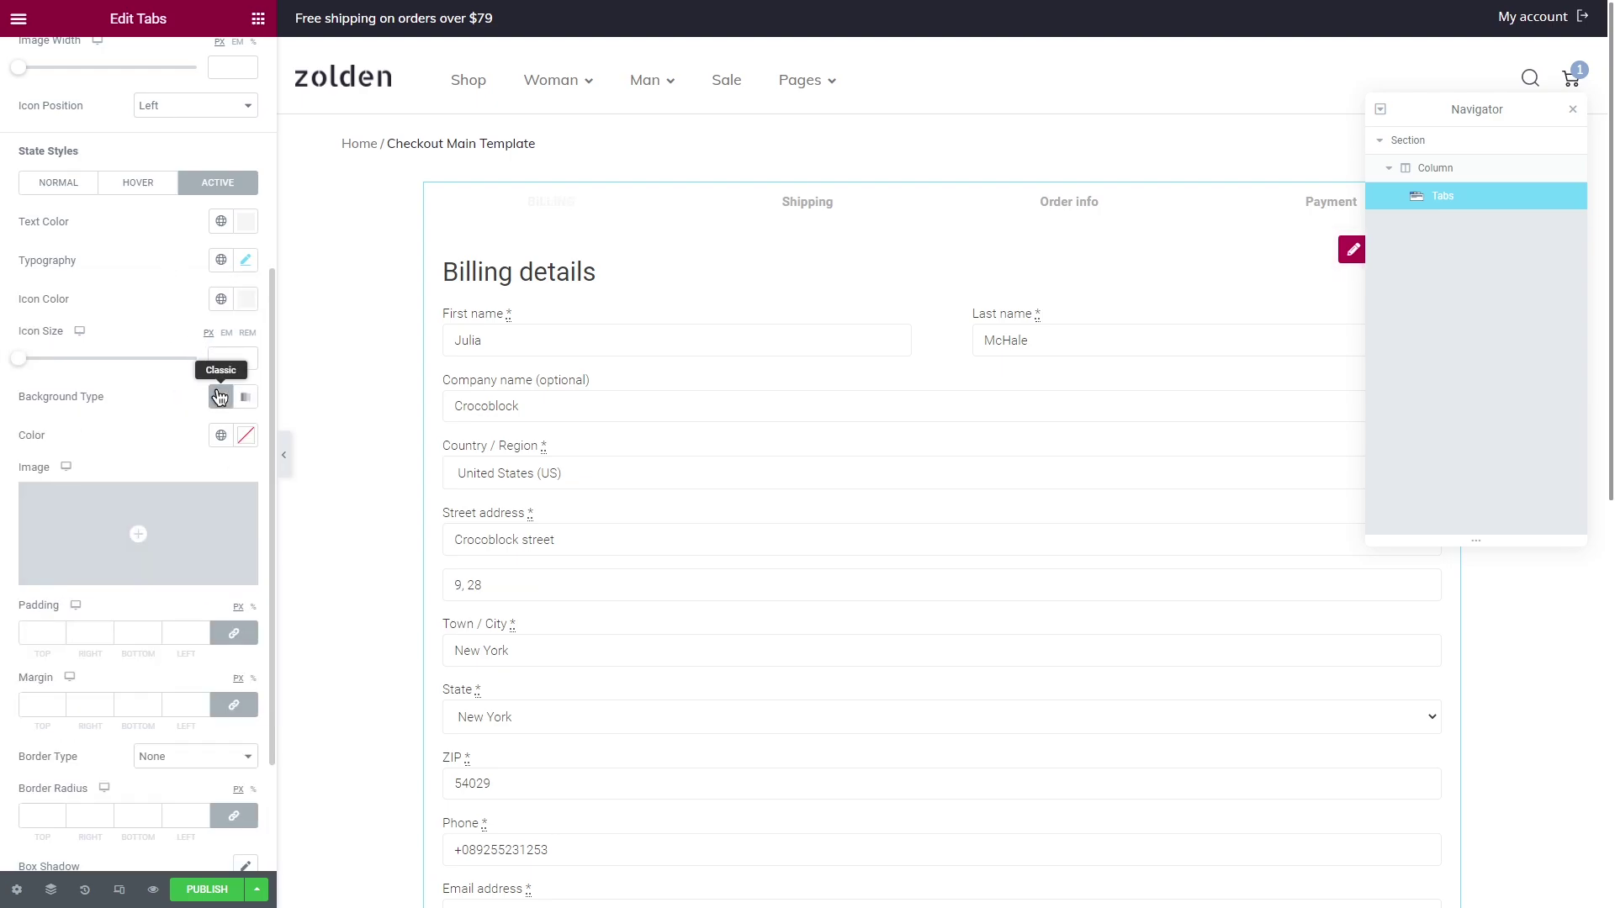
left_click(246, 435)
type("#272727")
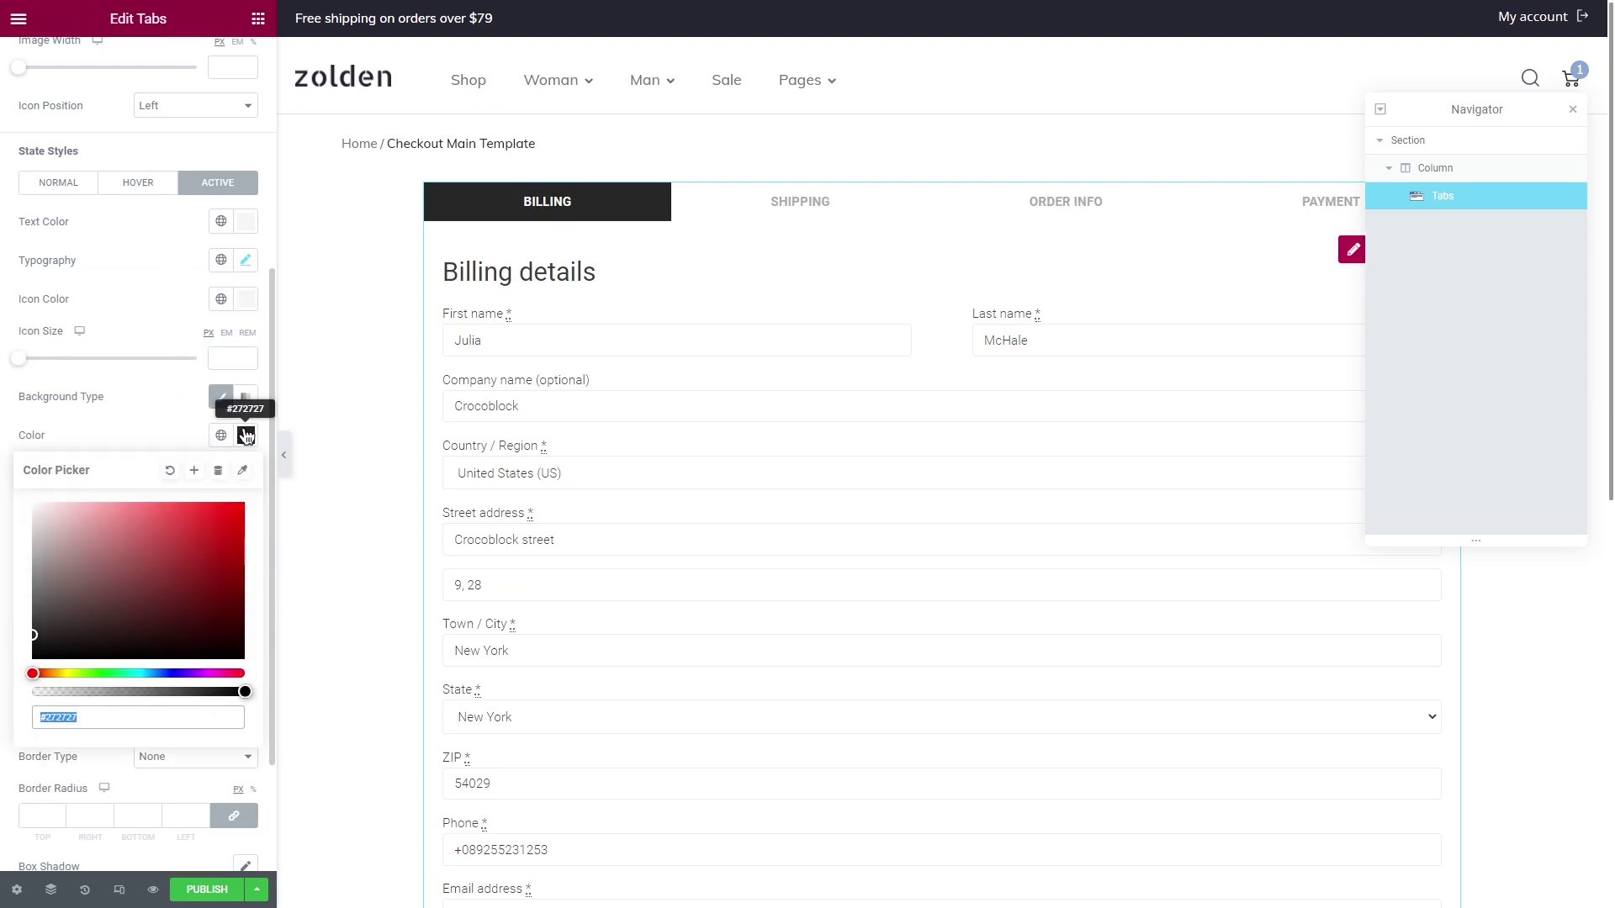
left_click(245, 434)
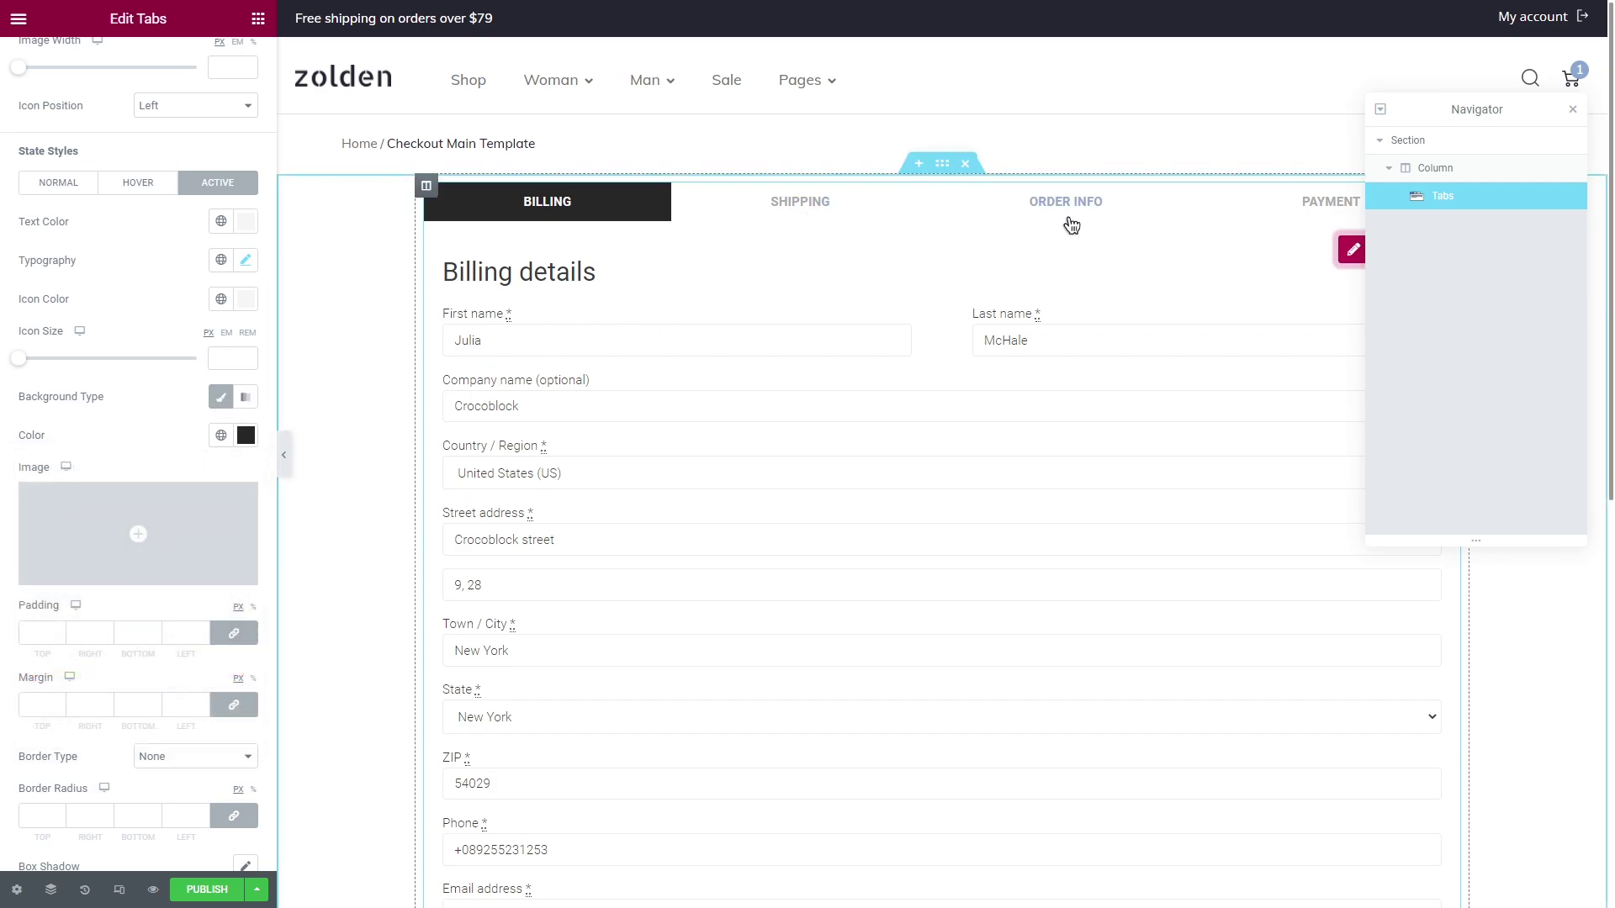
- Preview the Order Info and Payment tabs as active, then return to Billing
left_click(1107, 211)
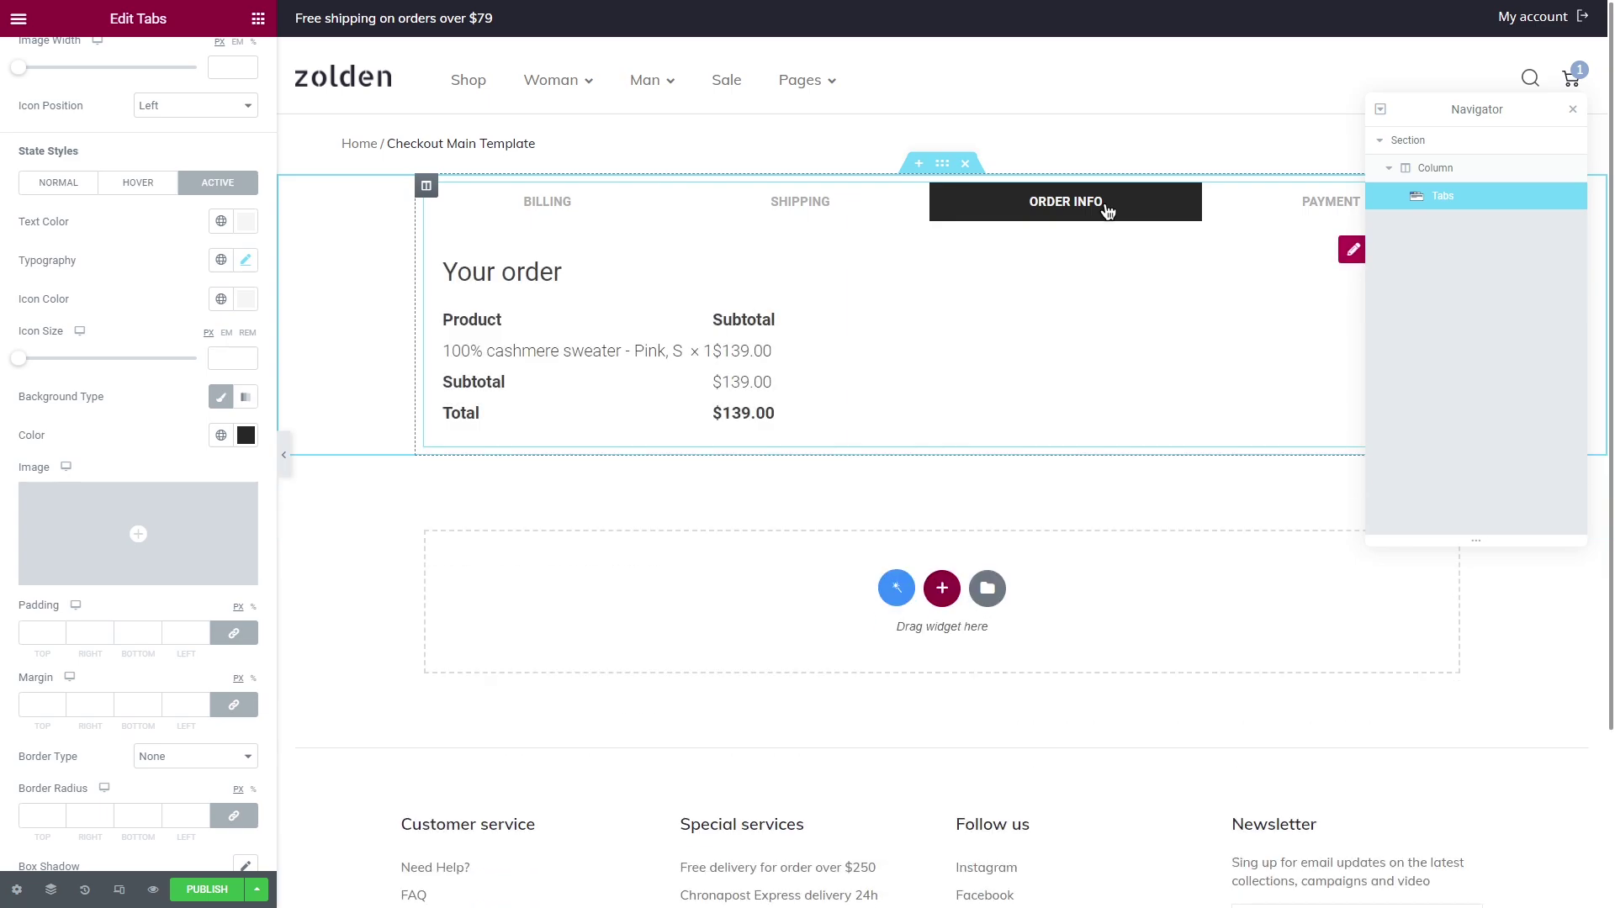
left_click(1241, 208)
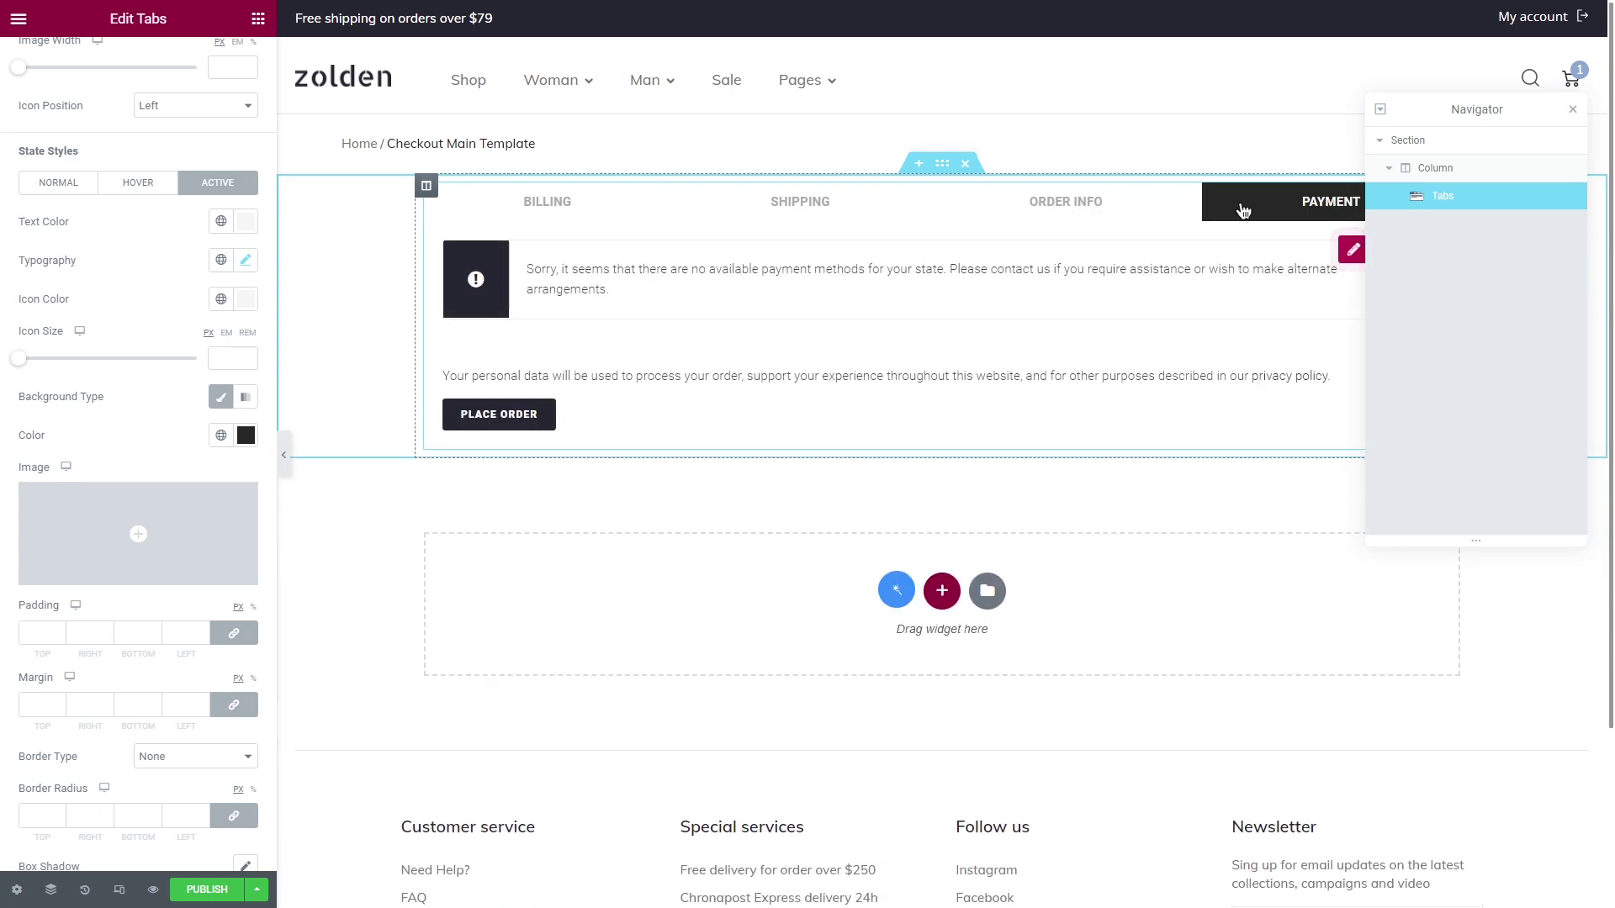
left_click(575, 207)
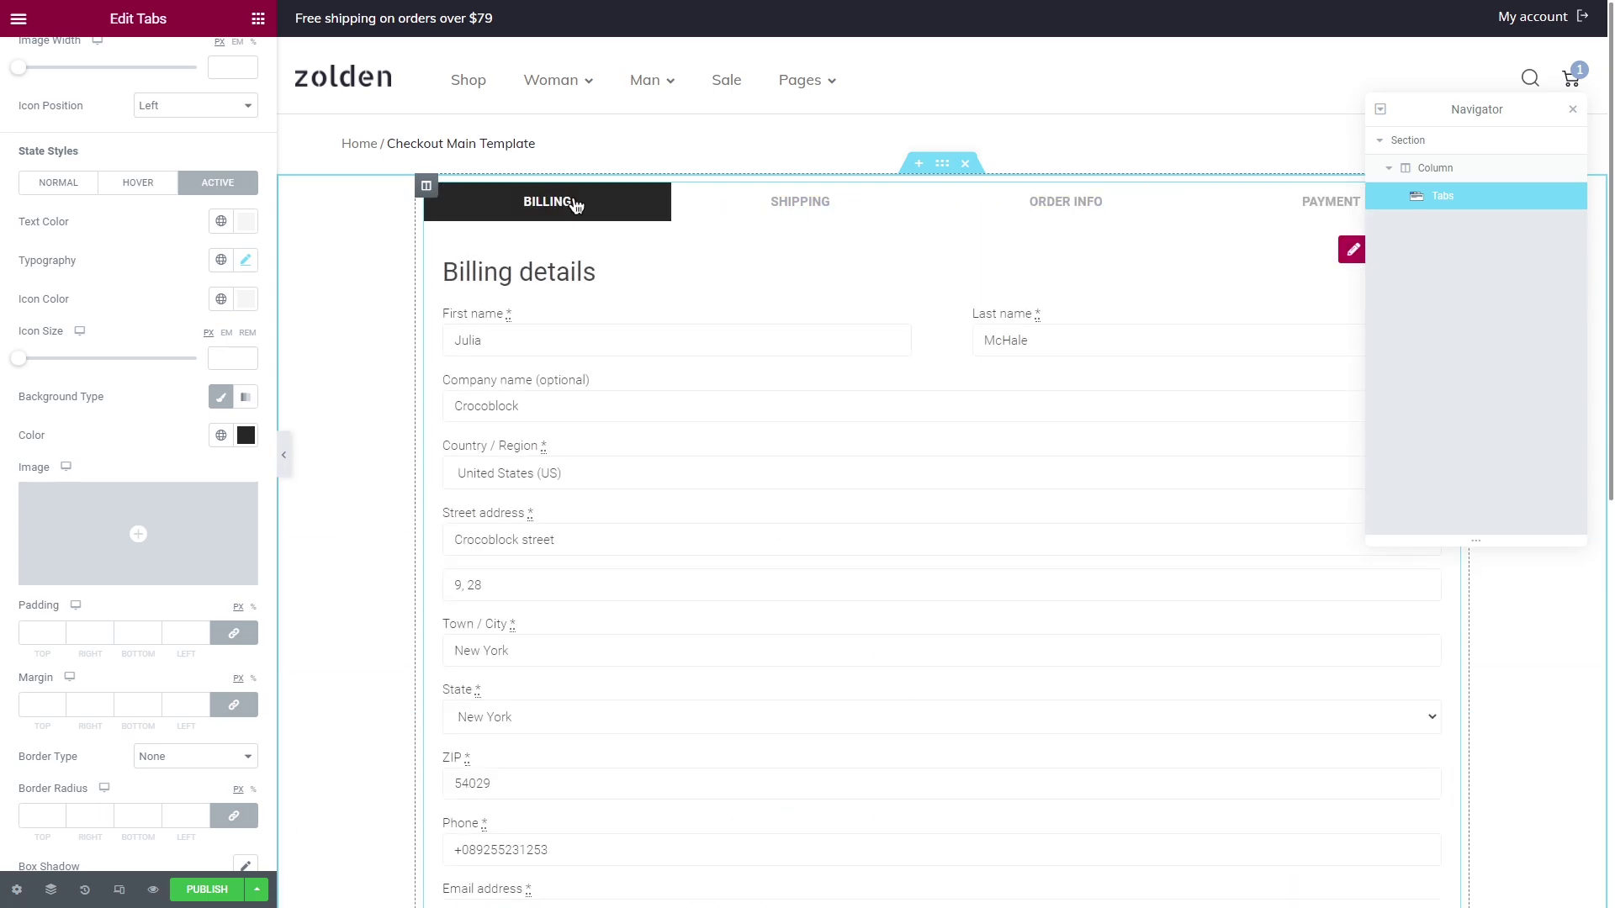
- Give normal-state tabs top padding 7, right margin 4 and a solid border
left_click(59, 182)
left_click(234, 457)
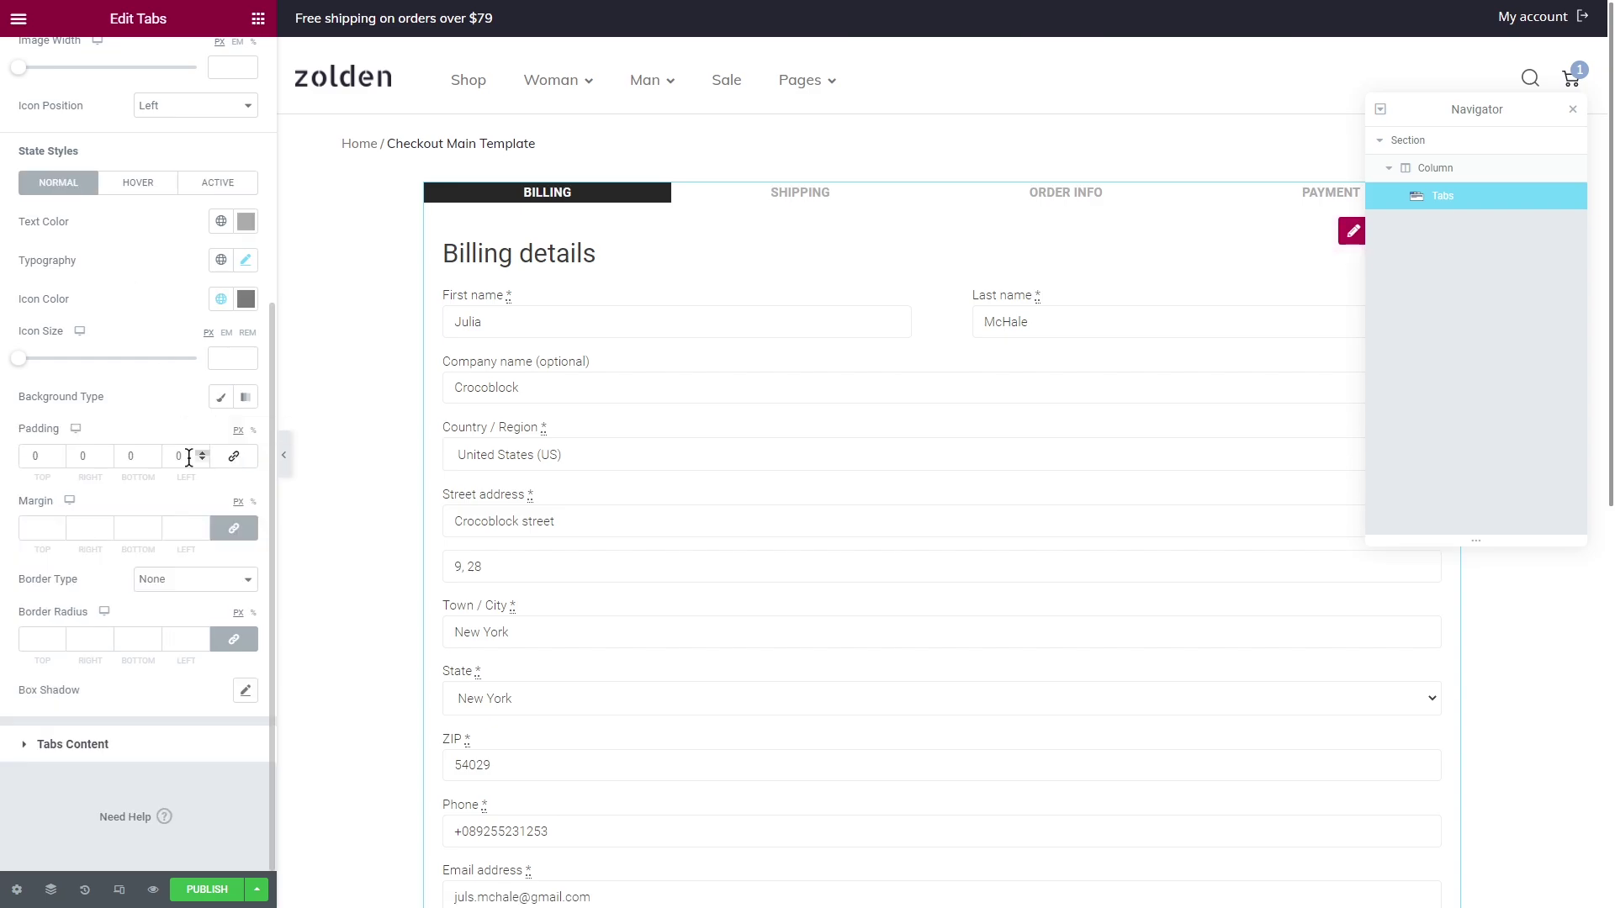
left_click(28, 456)
type("7")
left_click(234, 528)
left_click(74, 527)
type("4")
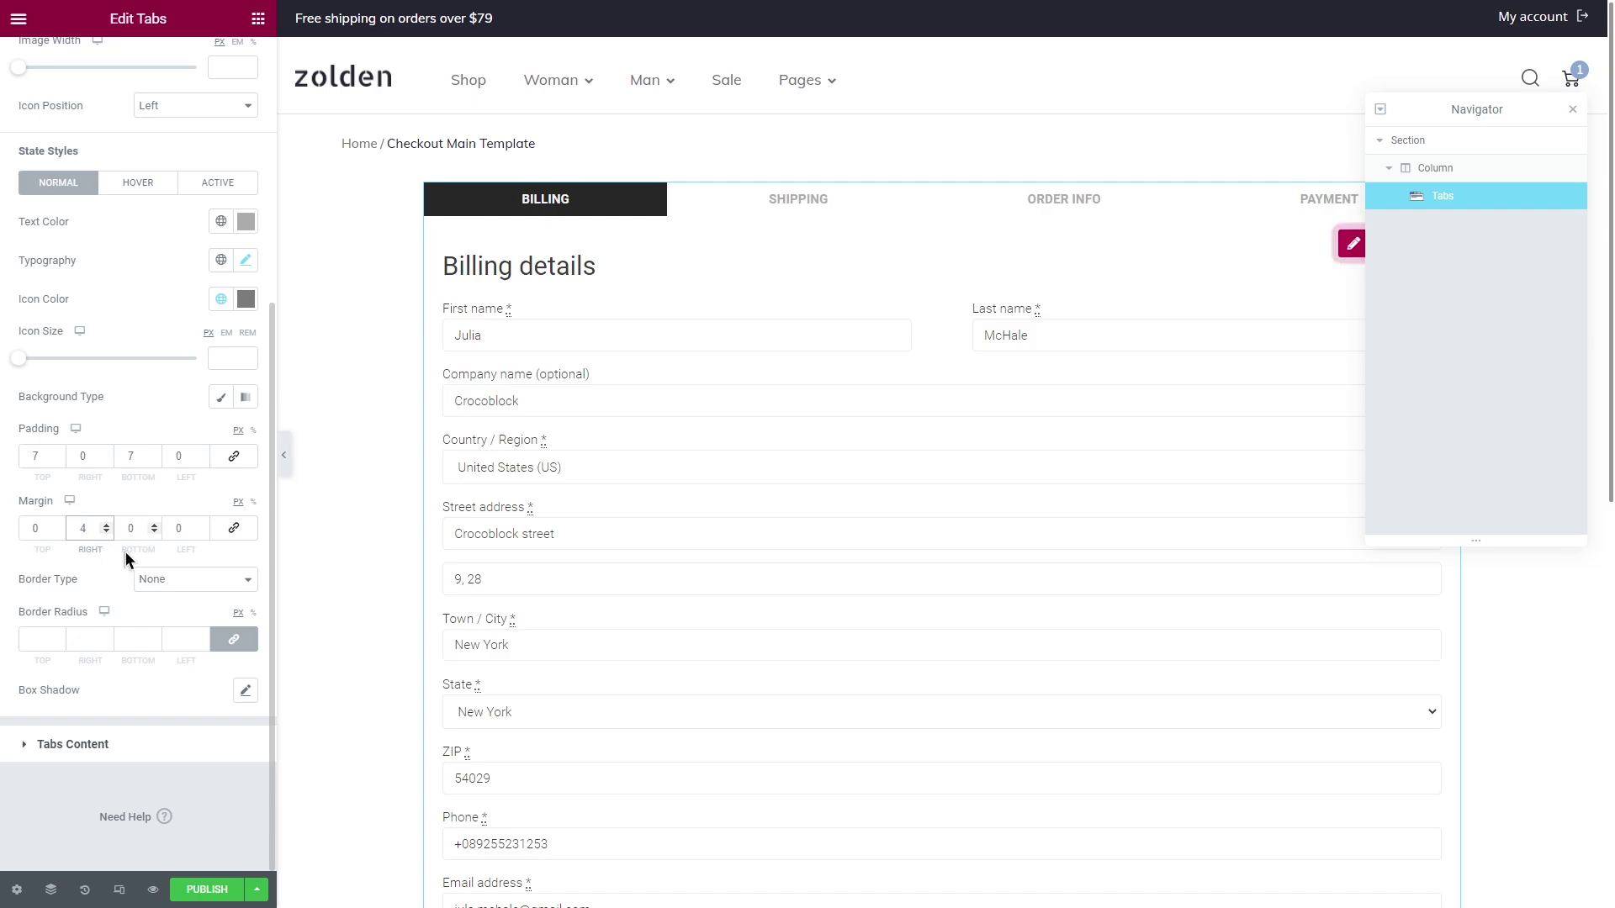
left_click(177, 578)
left_click(183, 613)
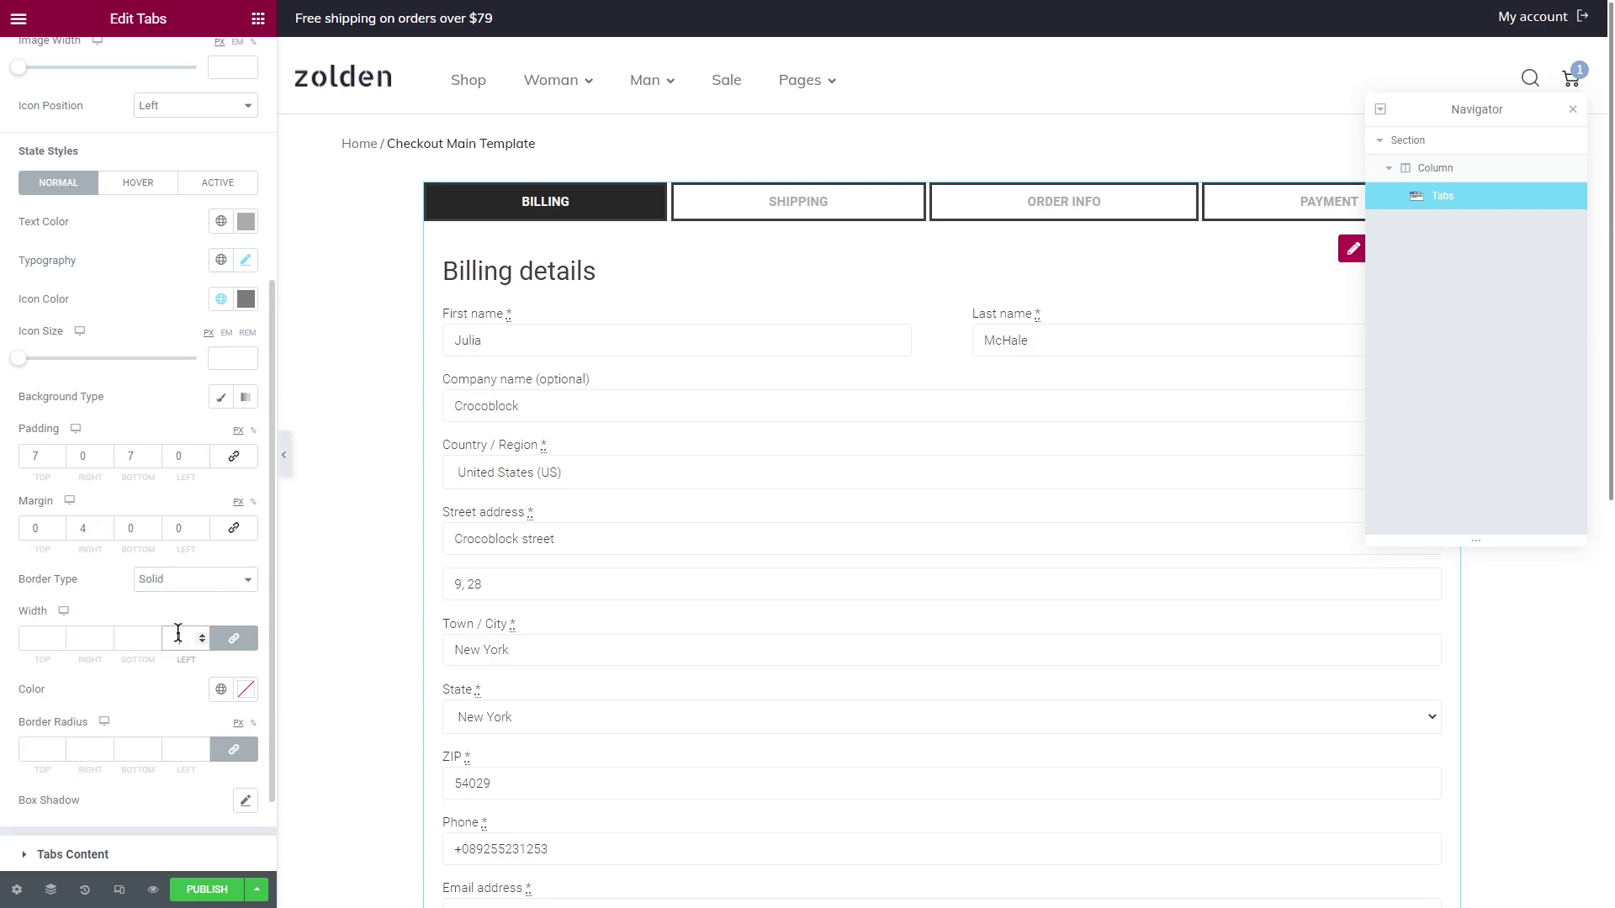
- Pad the tab content 20 on top and 100 on left and right
scroll(179, 637, "down", 1)
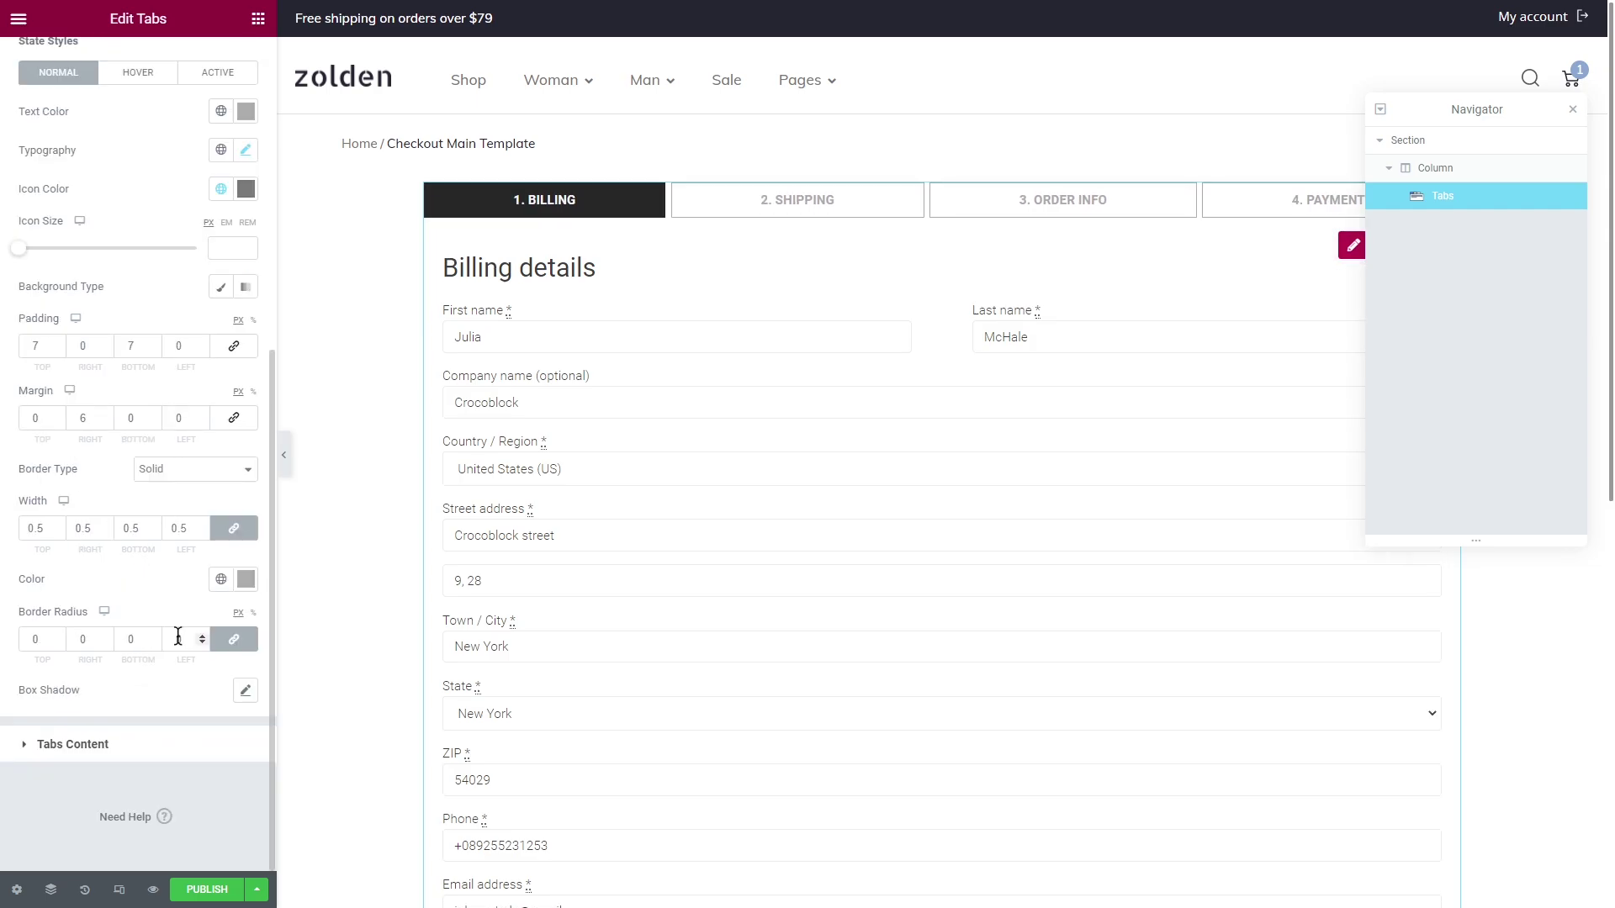
left_click(148, 744)
left_click(234, 437)
left_click(174, 436)
type("100")
left_click(73, 437)
type("100")
left_click(24, 437)
type("20")
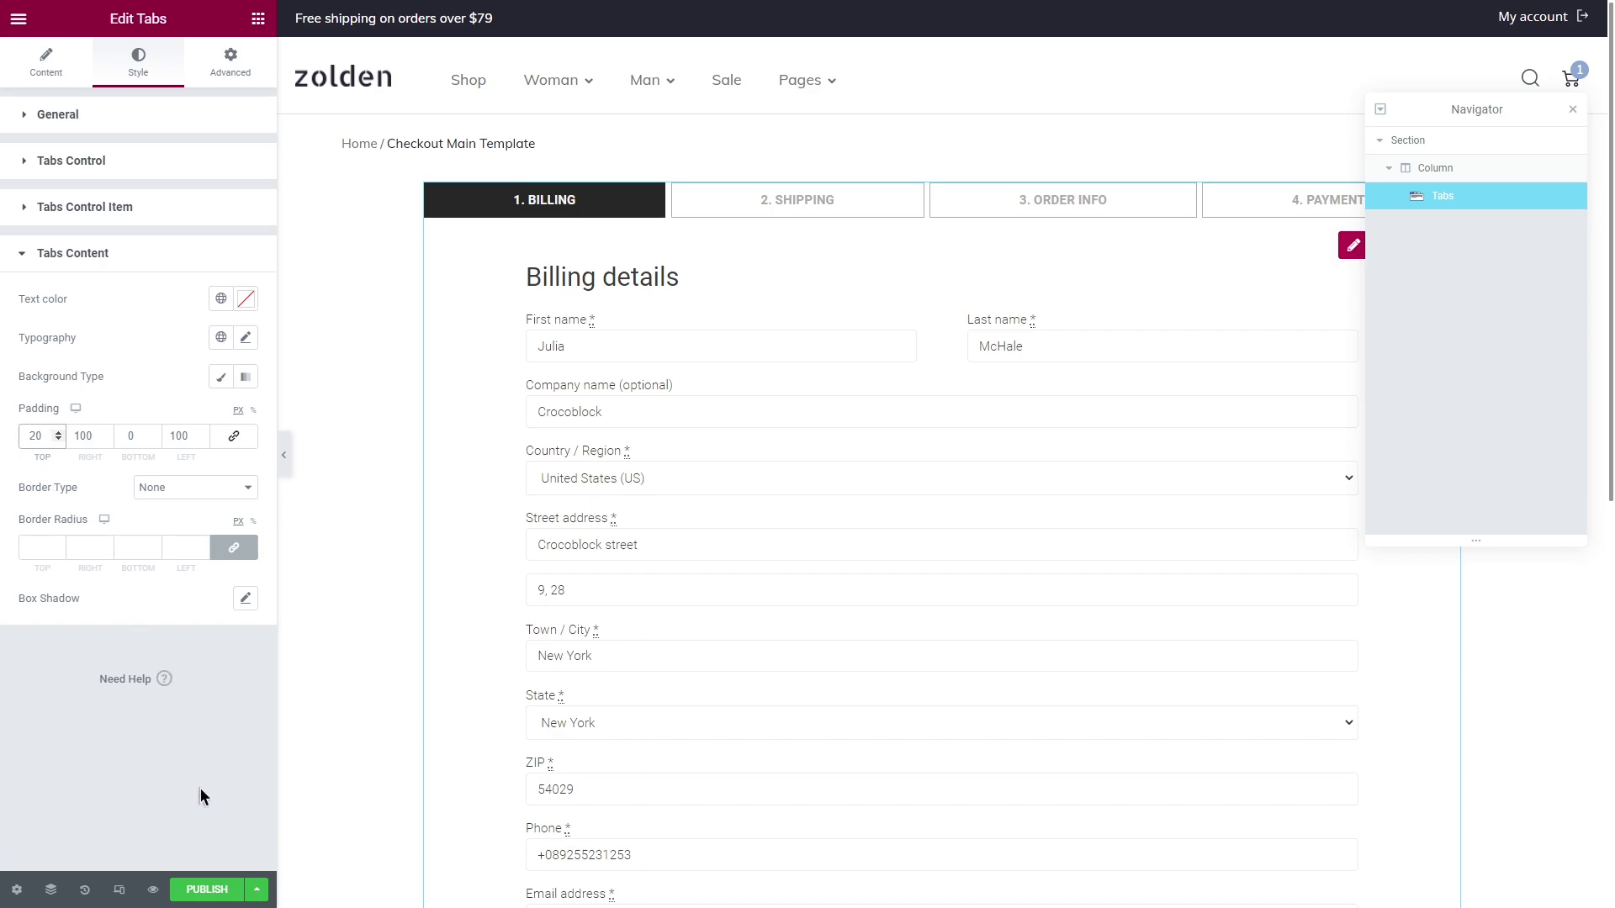
- Publish the checkout template and preview the Order Info tab
left_click(221, 892)
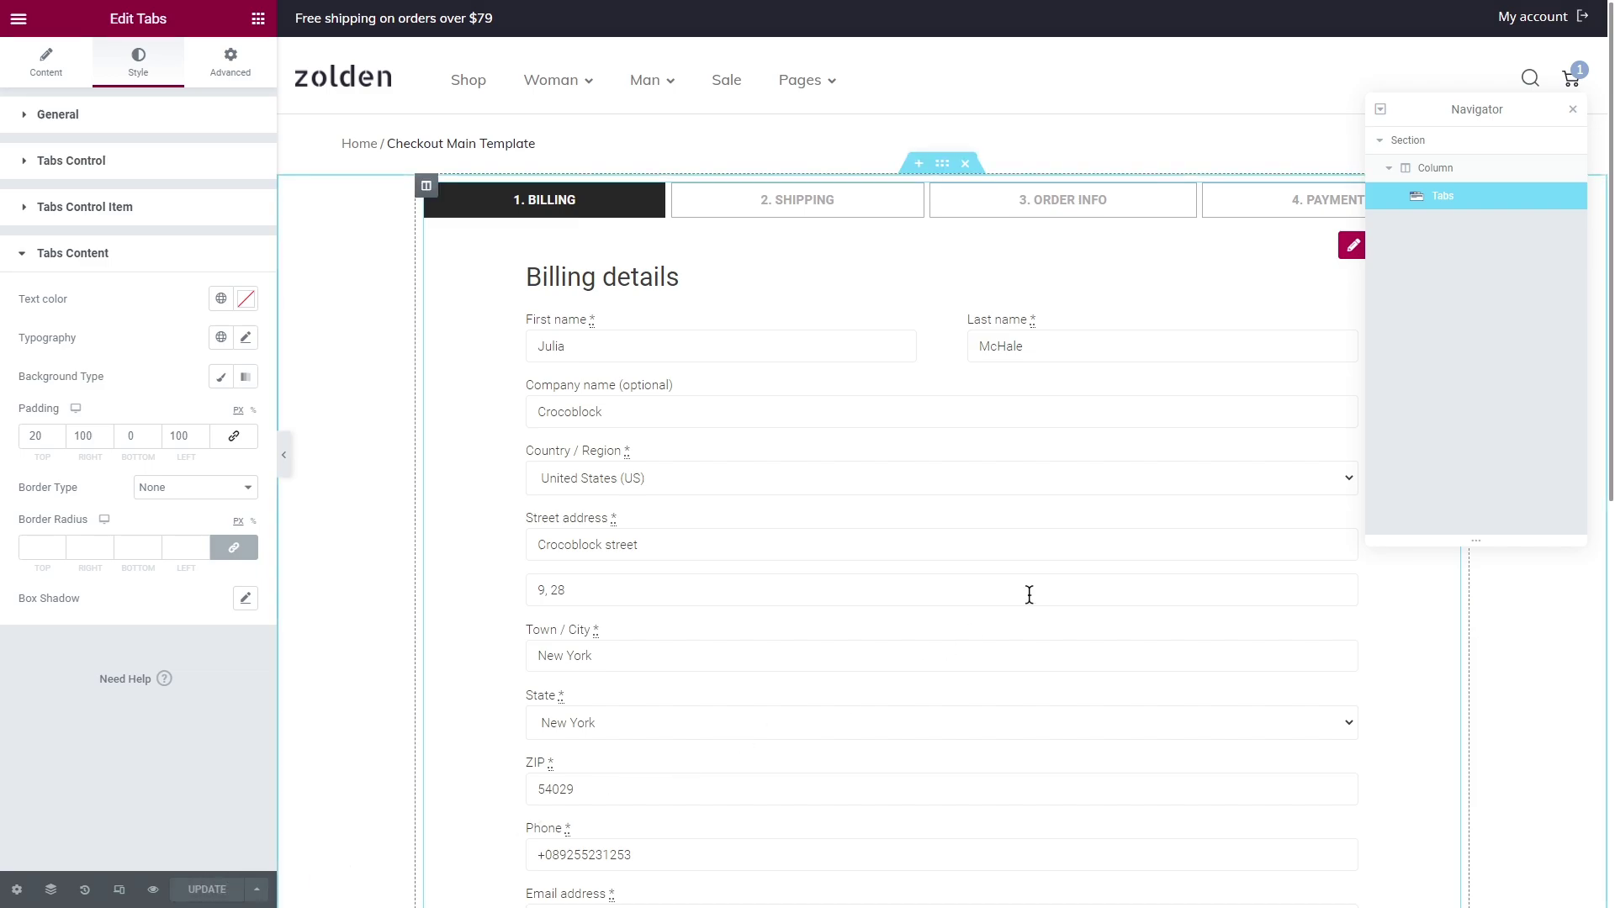
left_click_drag(1484, 110, 1425, 385)
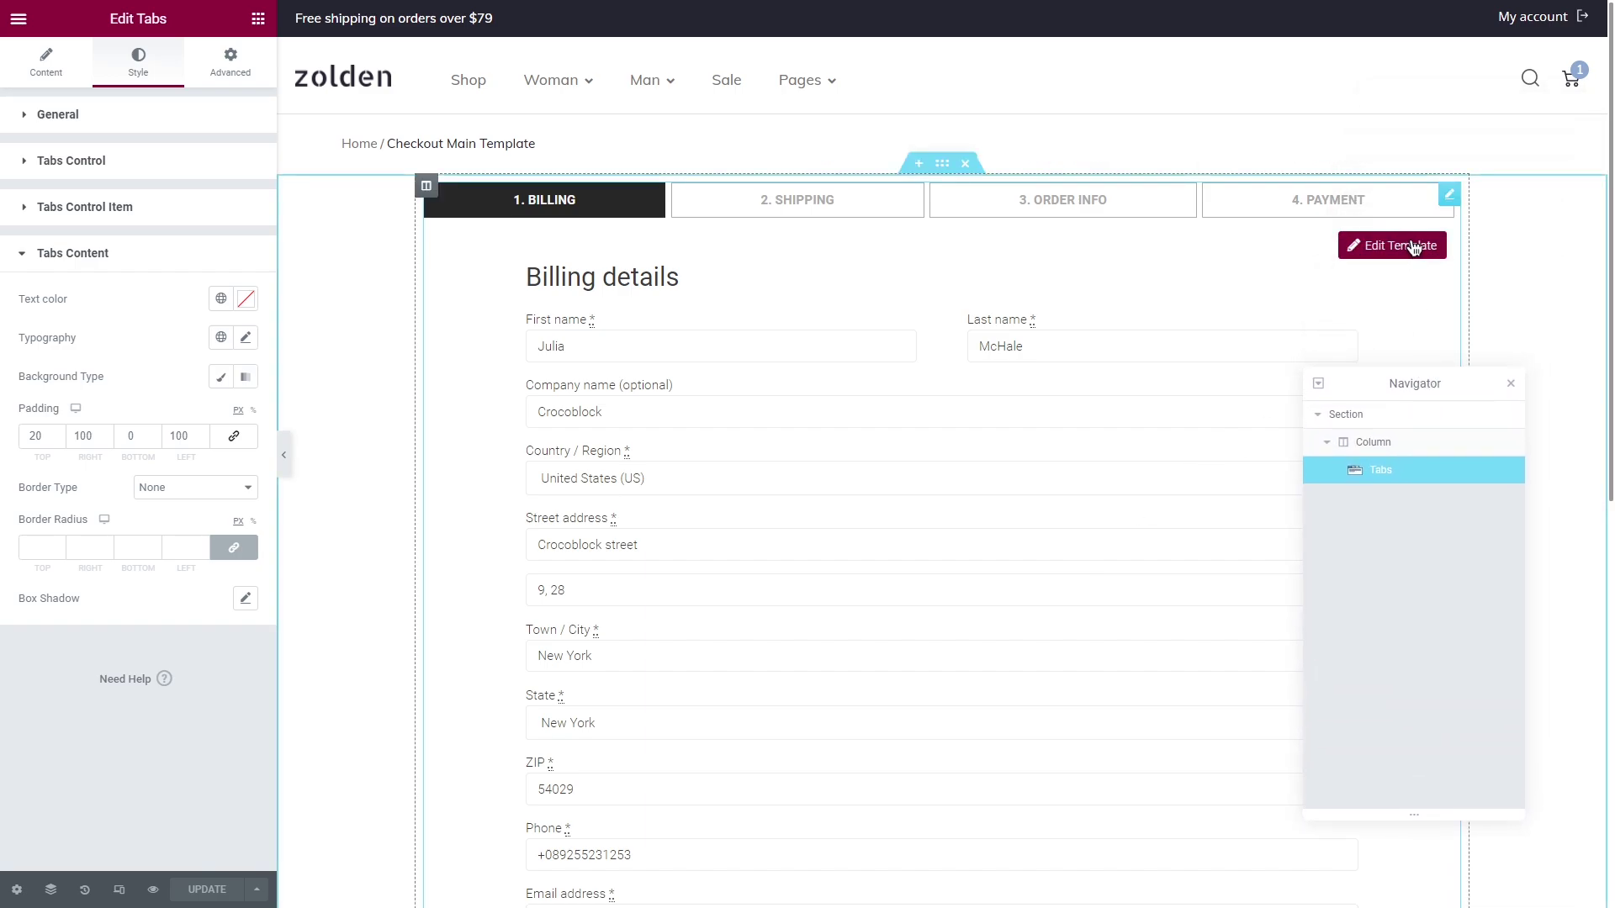
left_click(1174, 205)
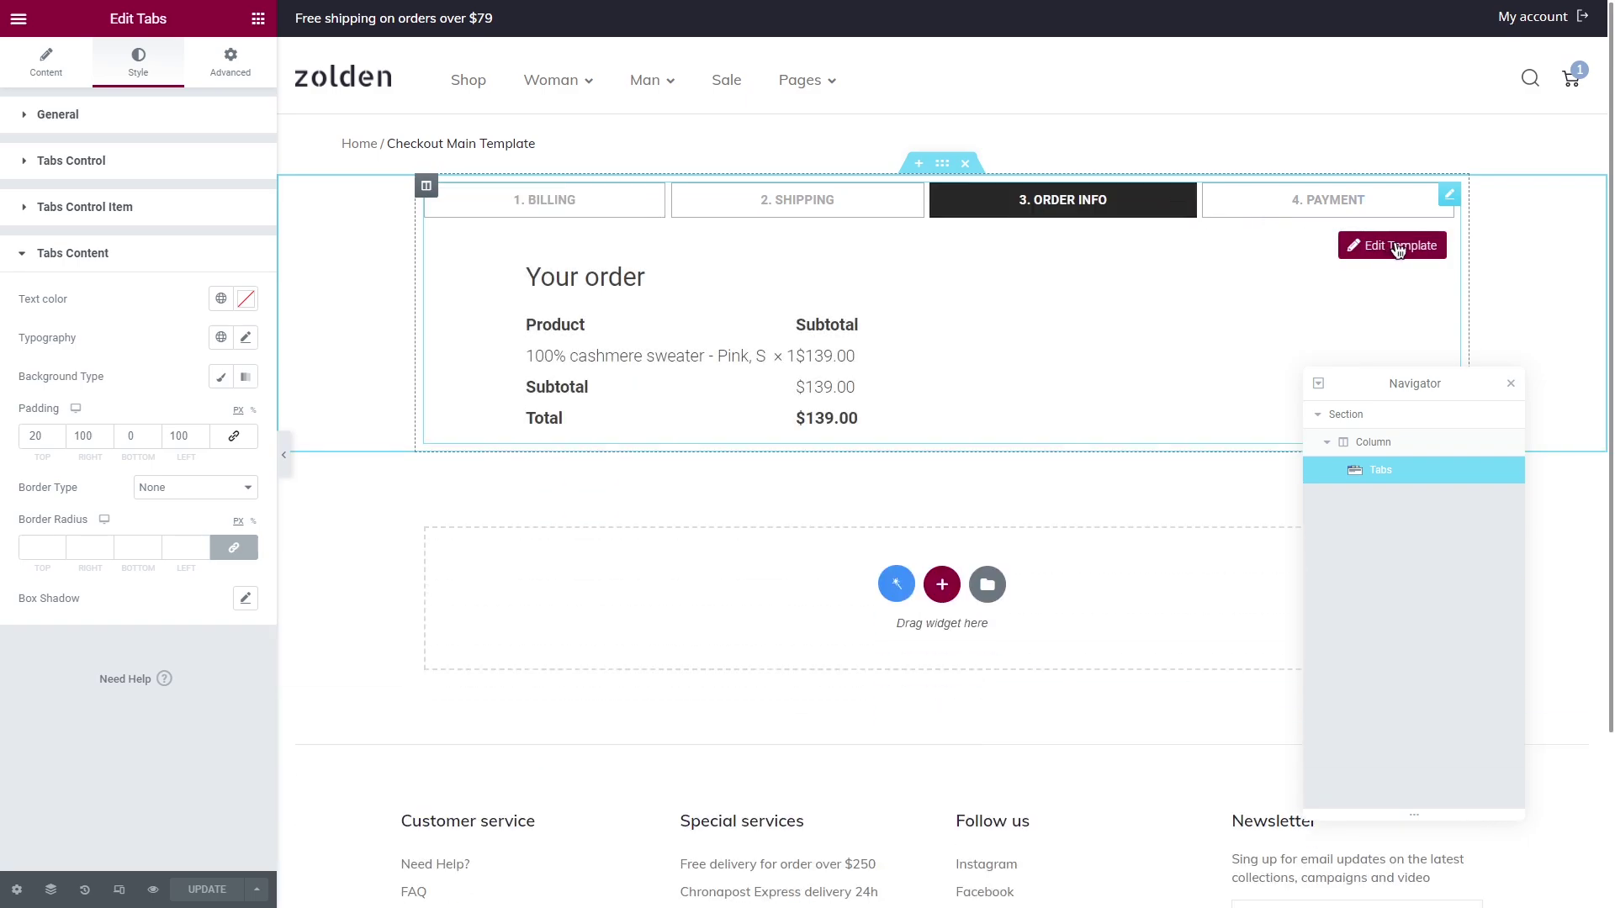
- Exit to the dashboard and open Checkout – Billing from Saved Templates in Elementor
left_click(20, 20)
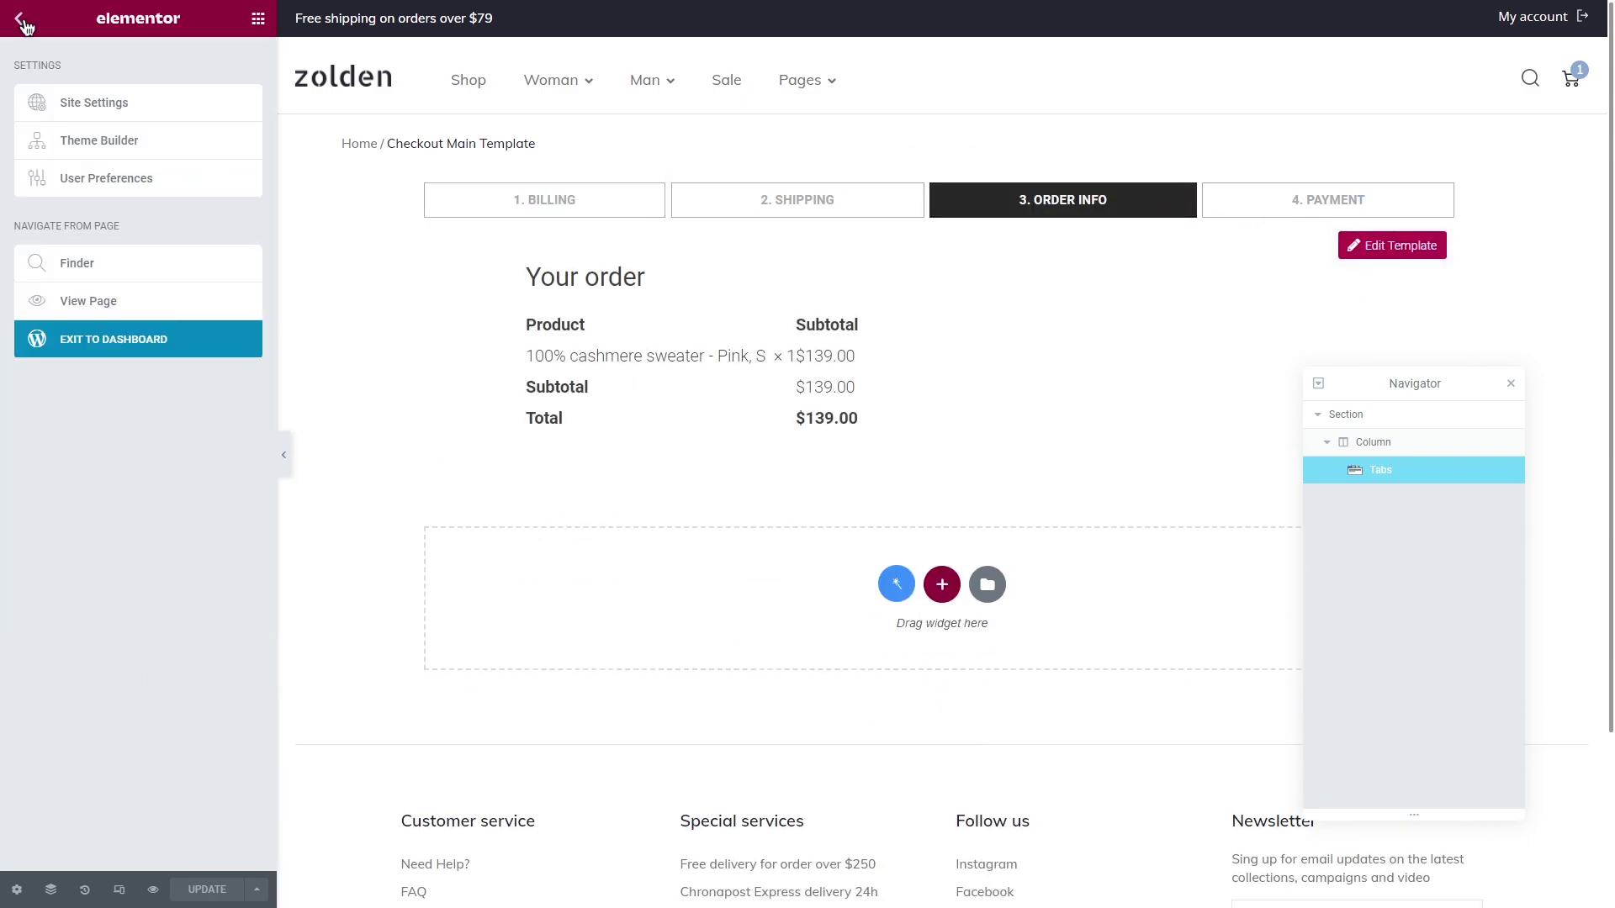
left_click(134, 339)
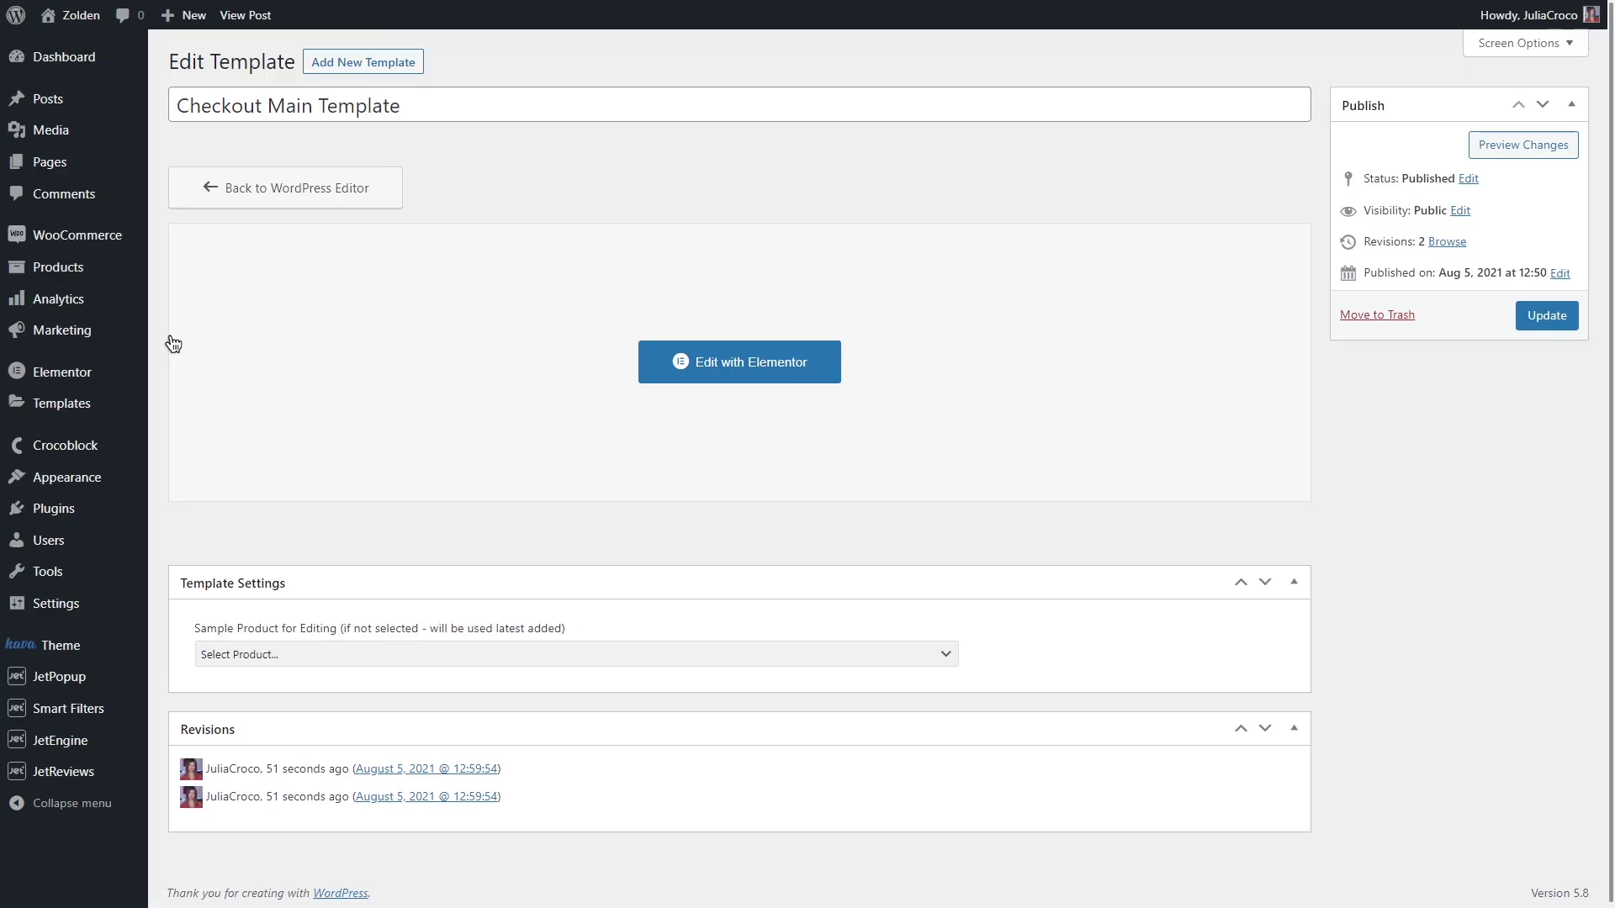
mouse_move(117, 408)
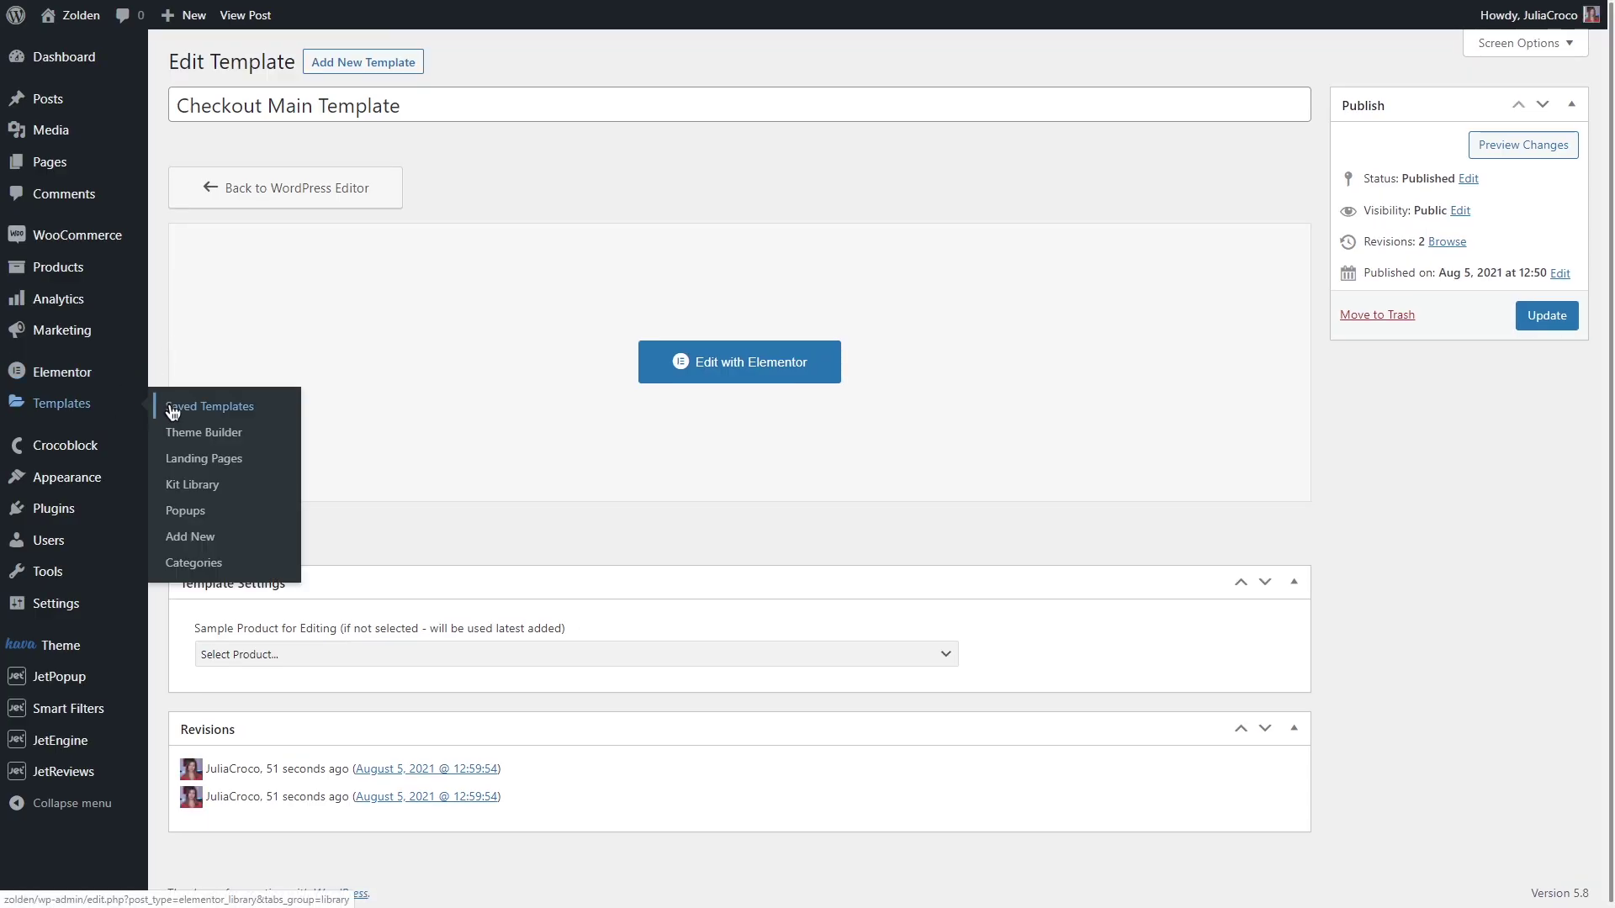
left_click(276, 409)
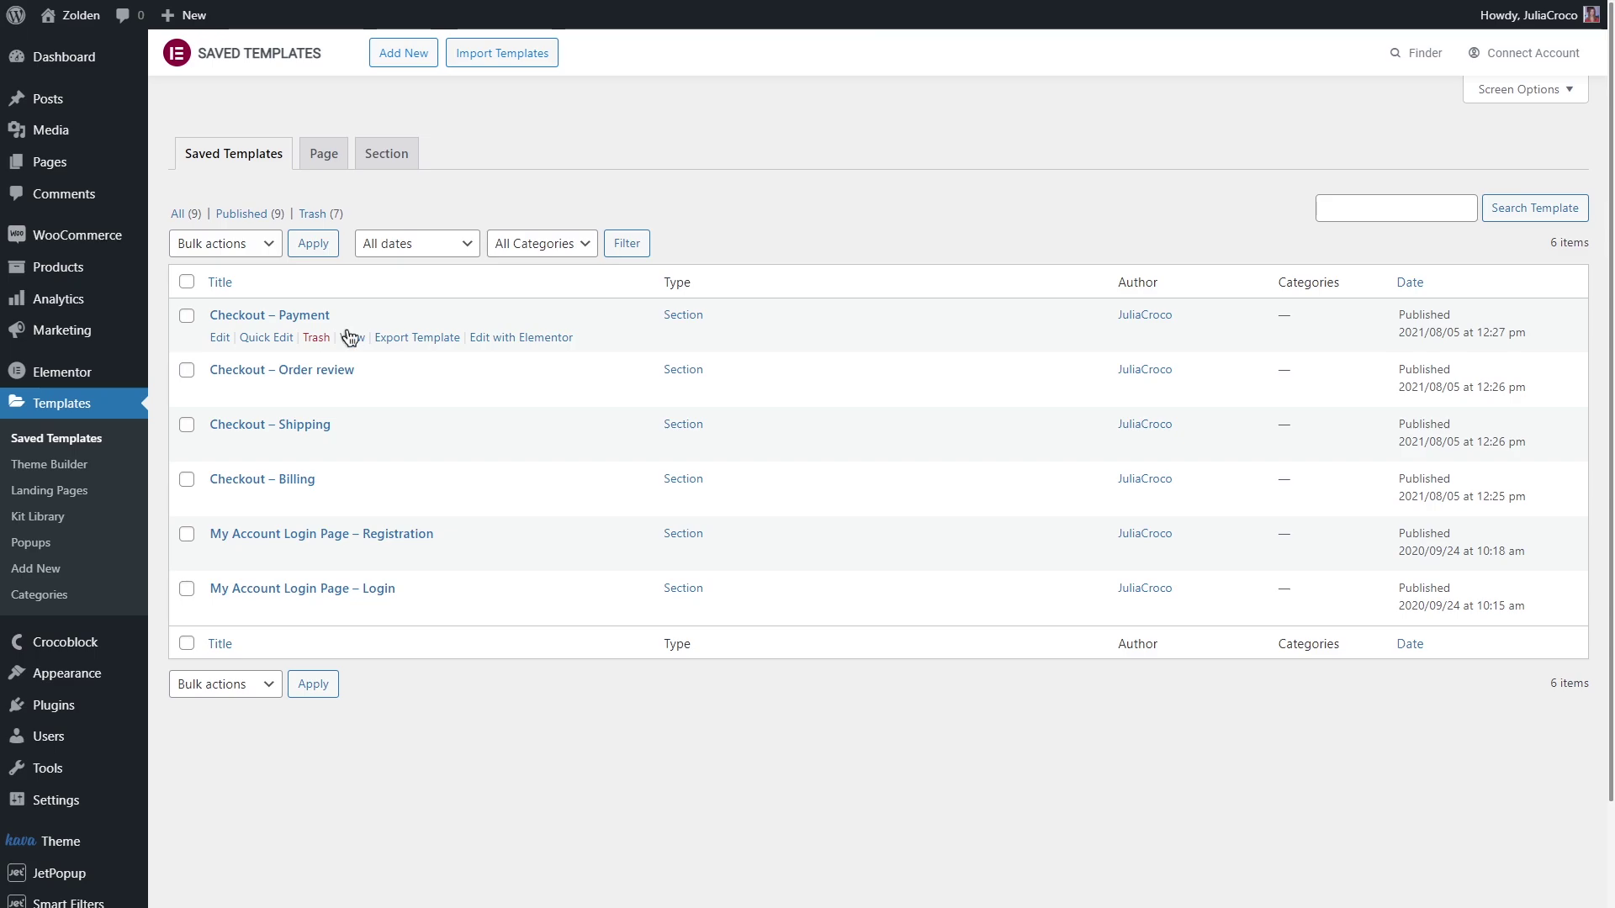
left_click(520, 501)
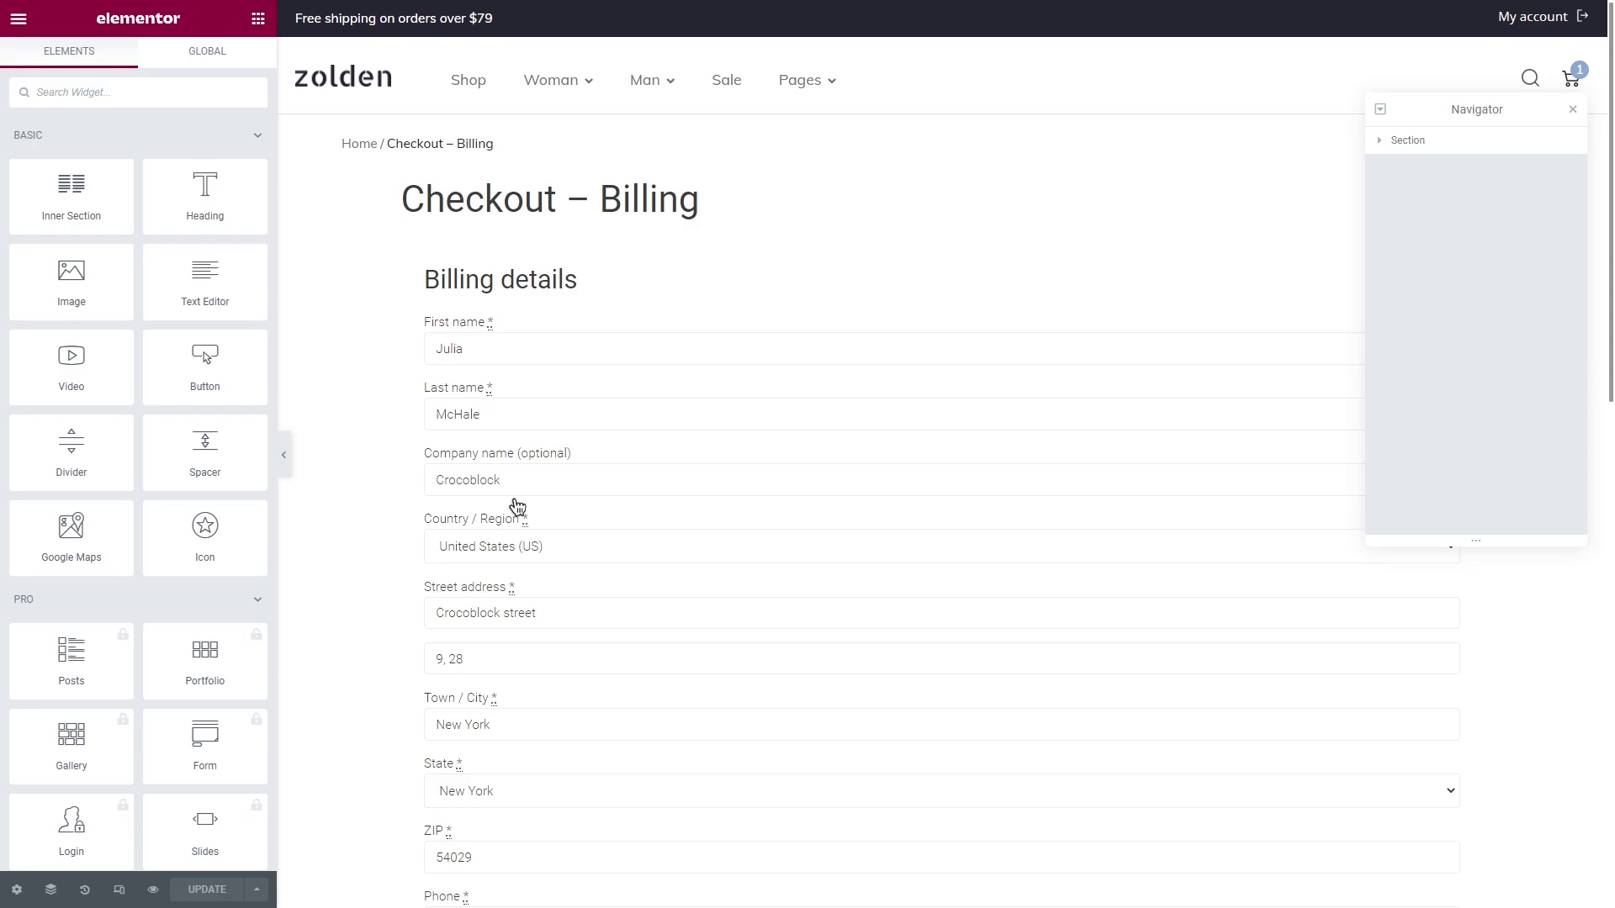
- Add a button below the billing form linking to the checkout page address plus '#'
scroll(517, 505, "down", 5)
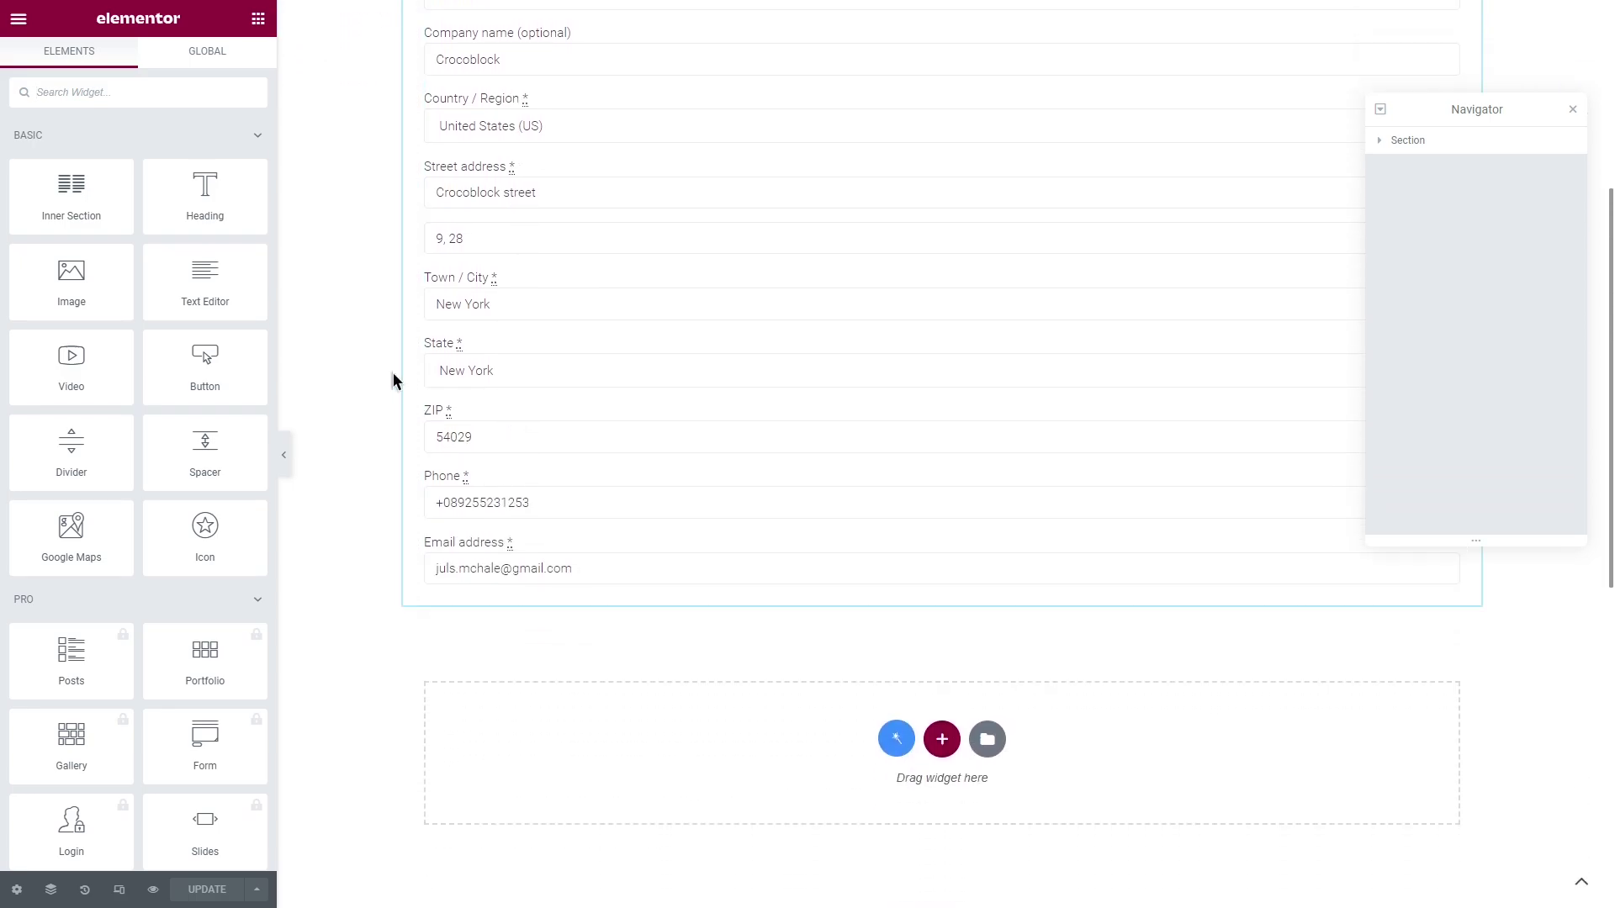
type("butto")
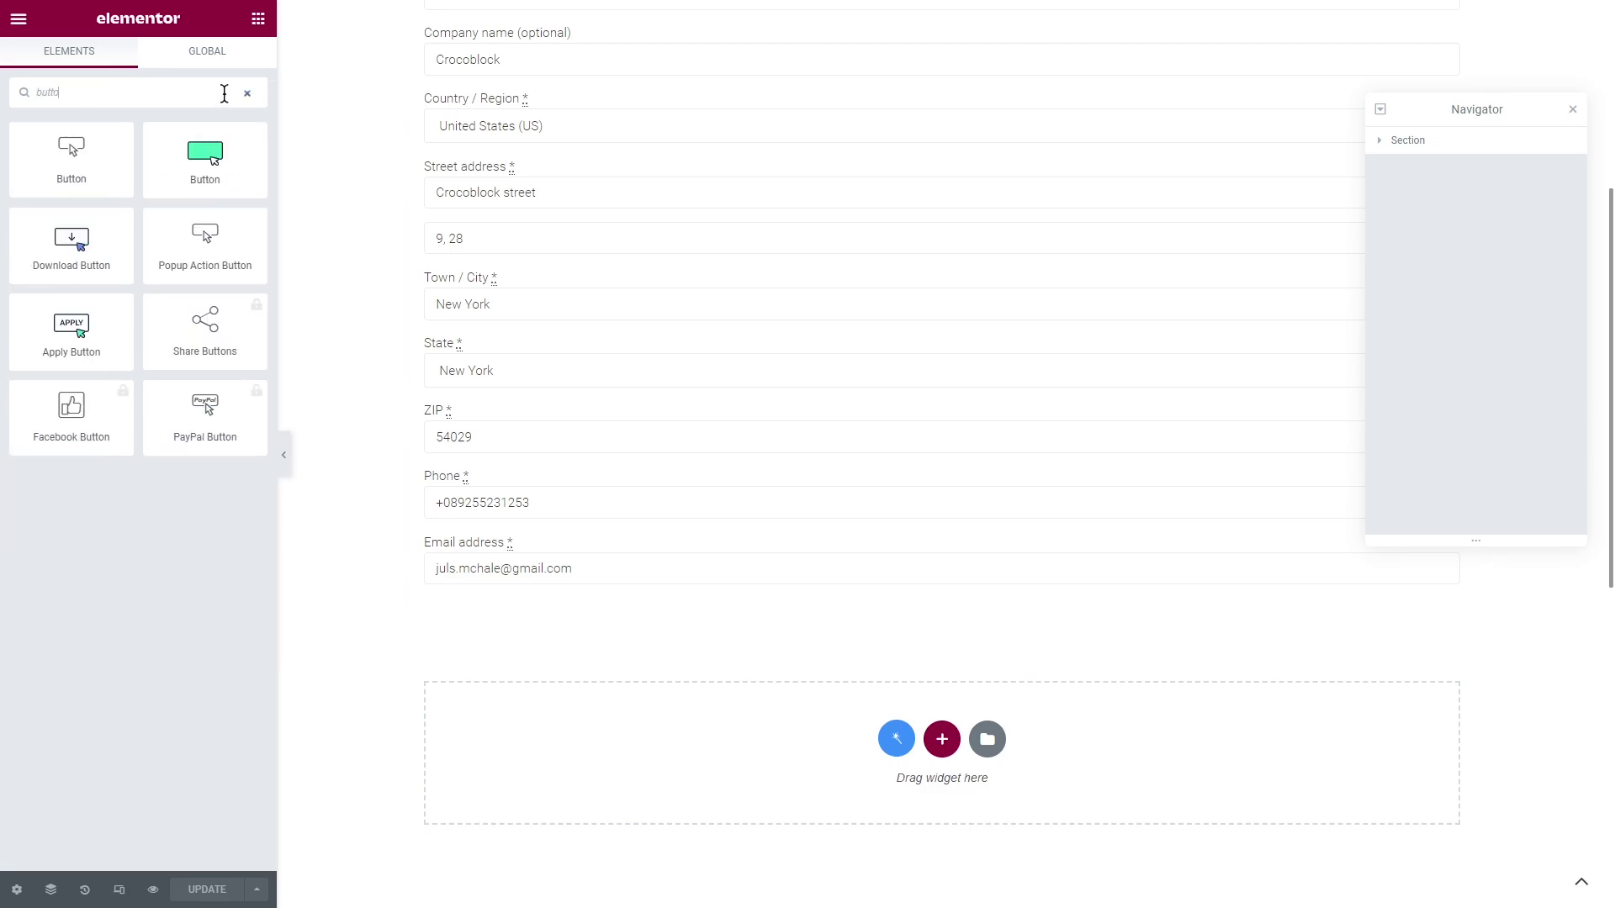
type("n")
left_click_drag(213, 159, 485, 599)
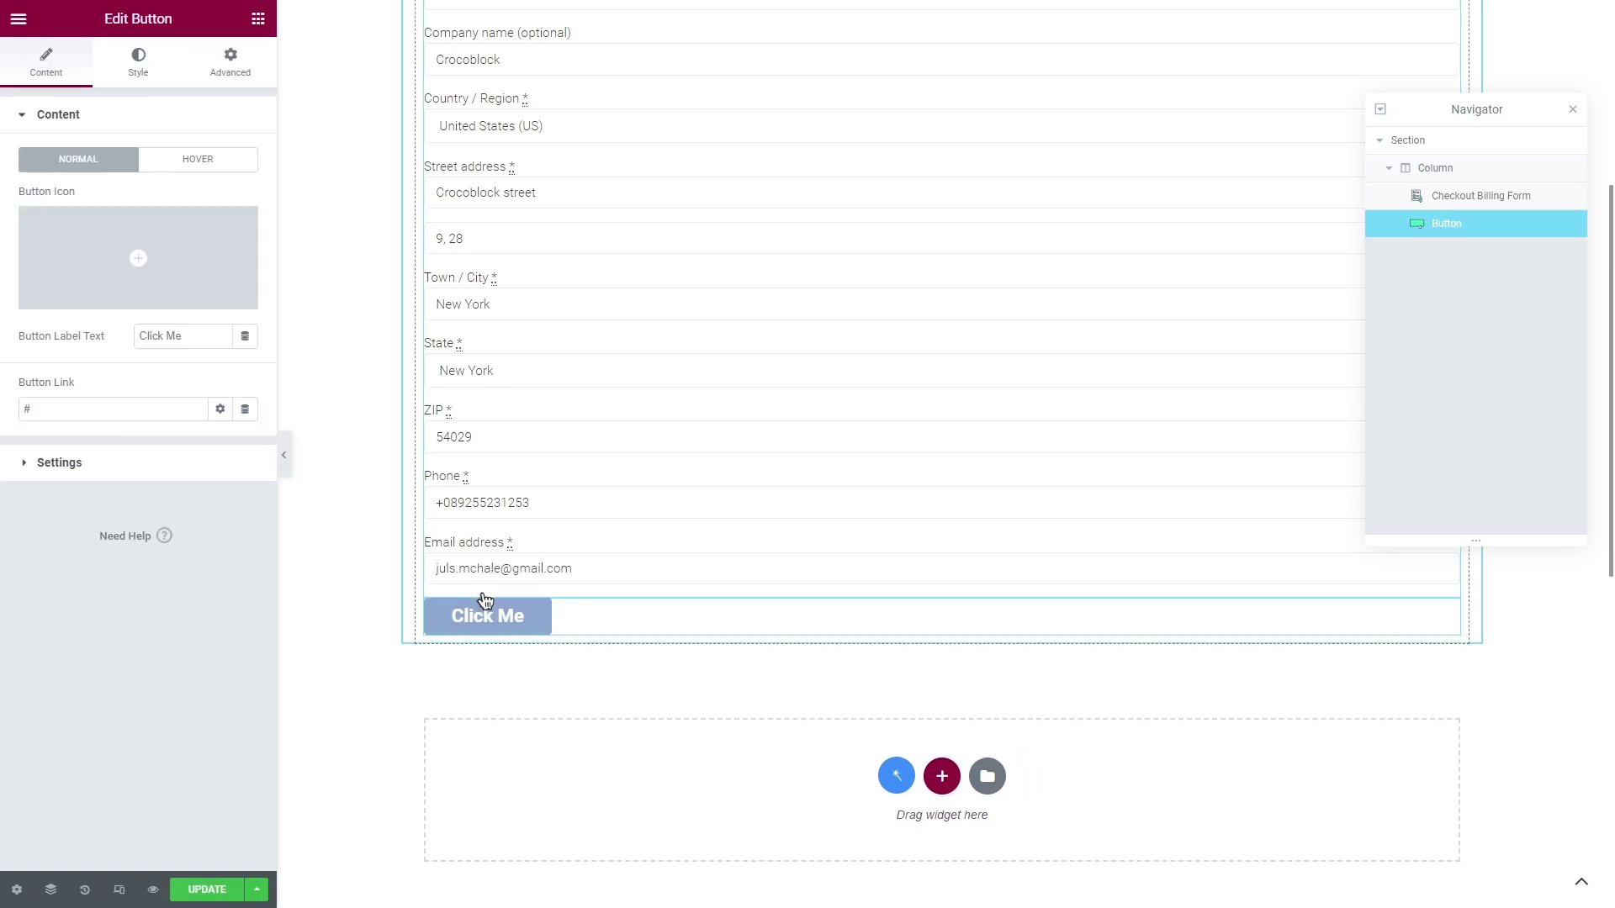
left_click(126, 408)
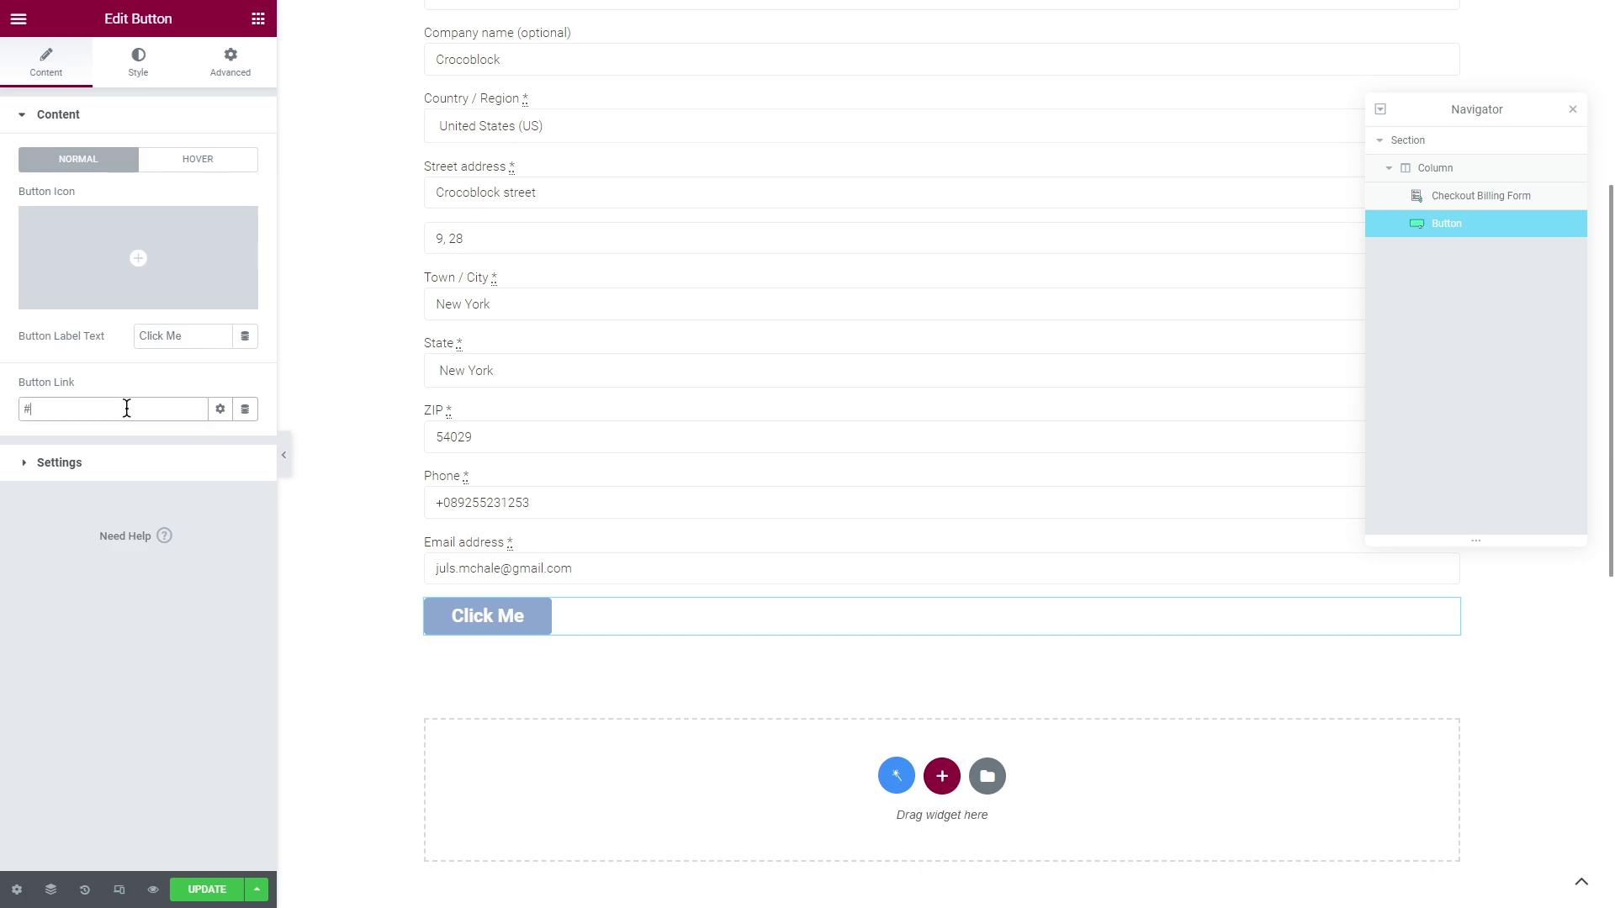
key("ctrl+a")
type("http://zolden/checkout/")
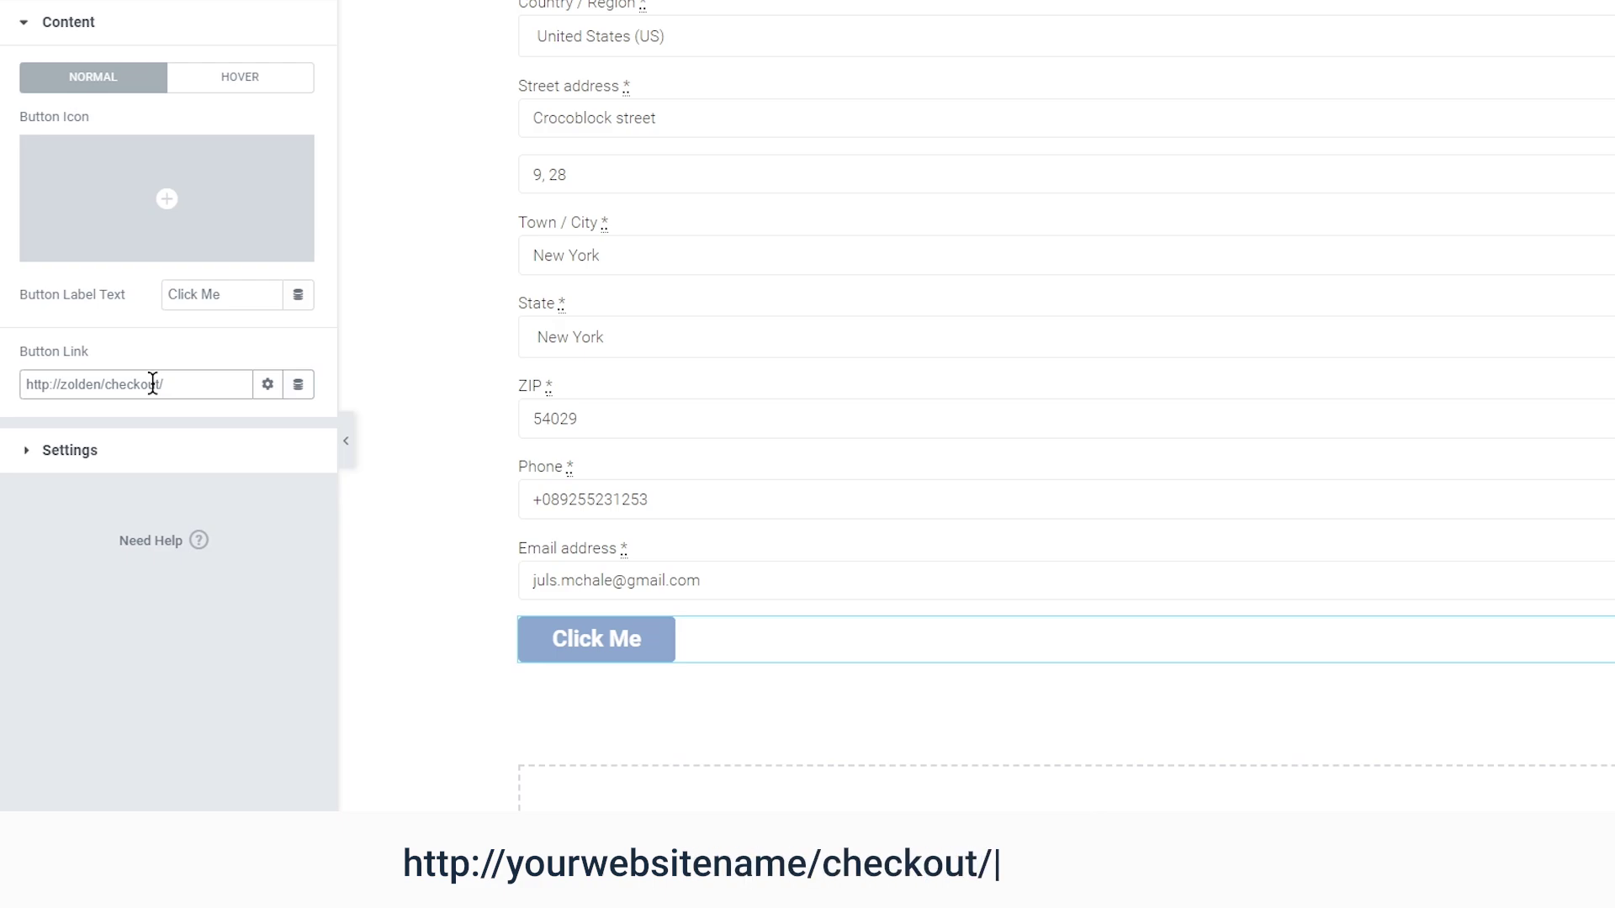
type("#")
- Append shipping-info after the # in the button link and update the template
left_click_drag(84, 566, 320, 577)
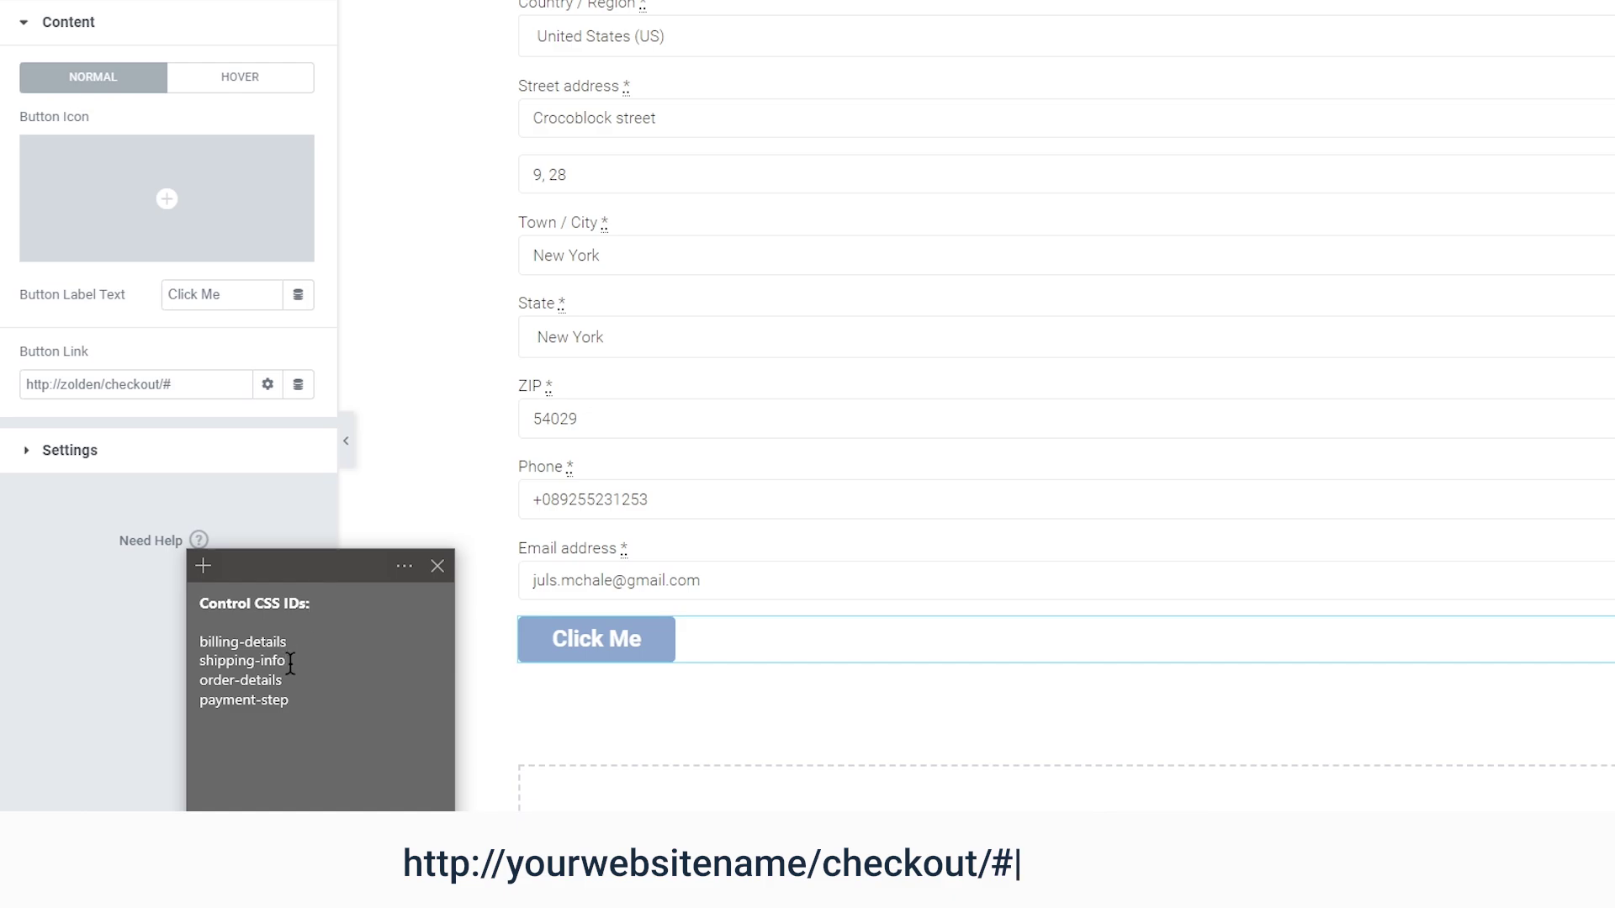
left_click_drag(291, 664, 197, 662)
key("ctrl+c")
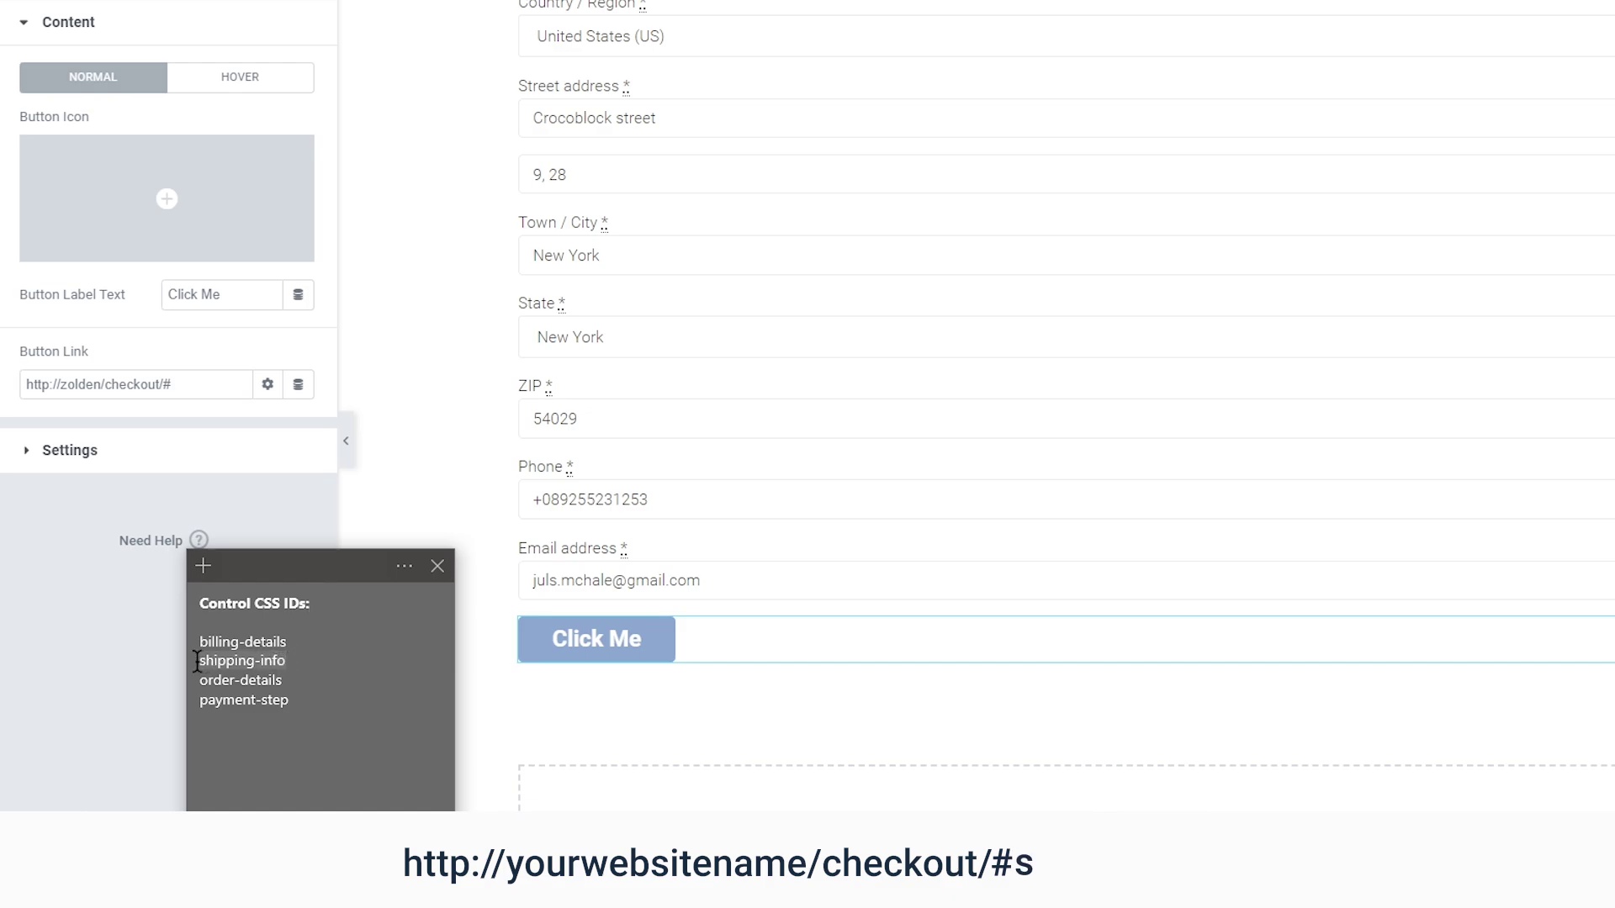
left_click(200, 386)
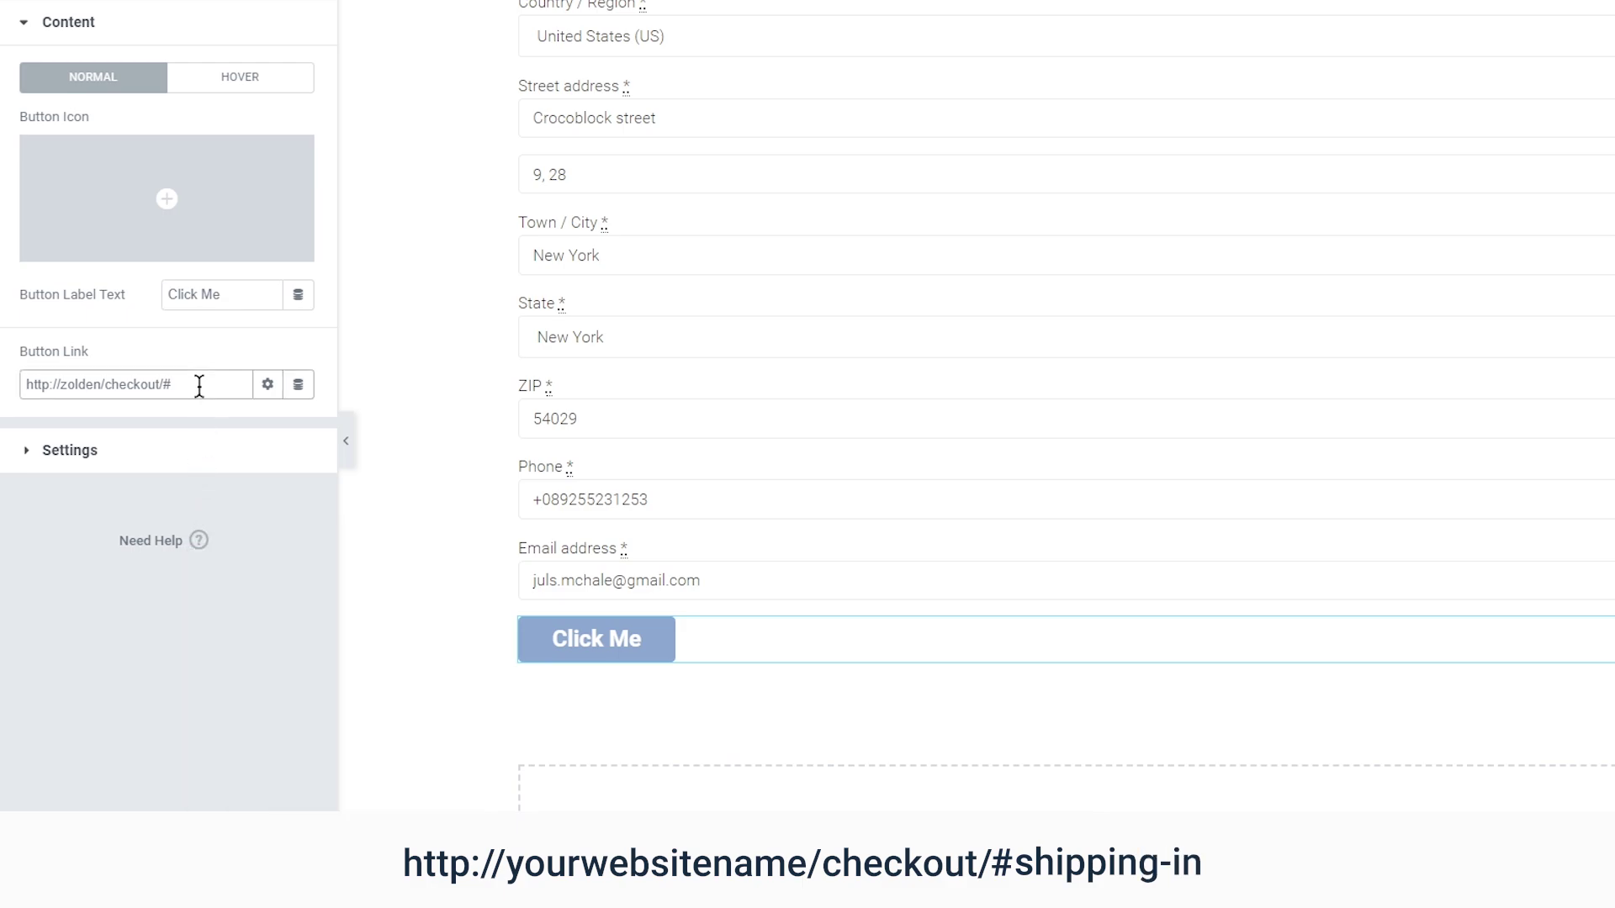
key("ctrl+v")
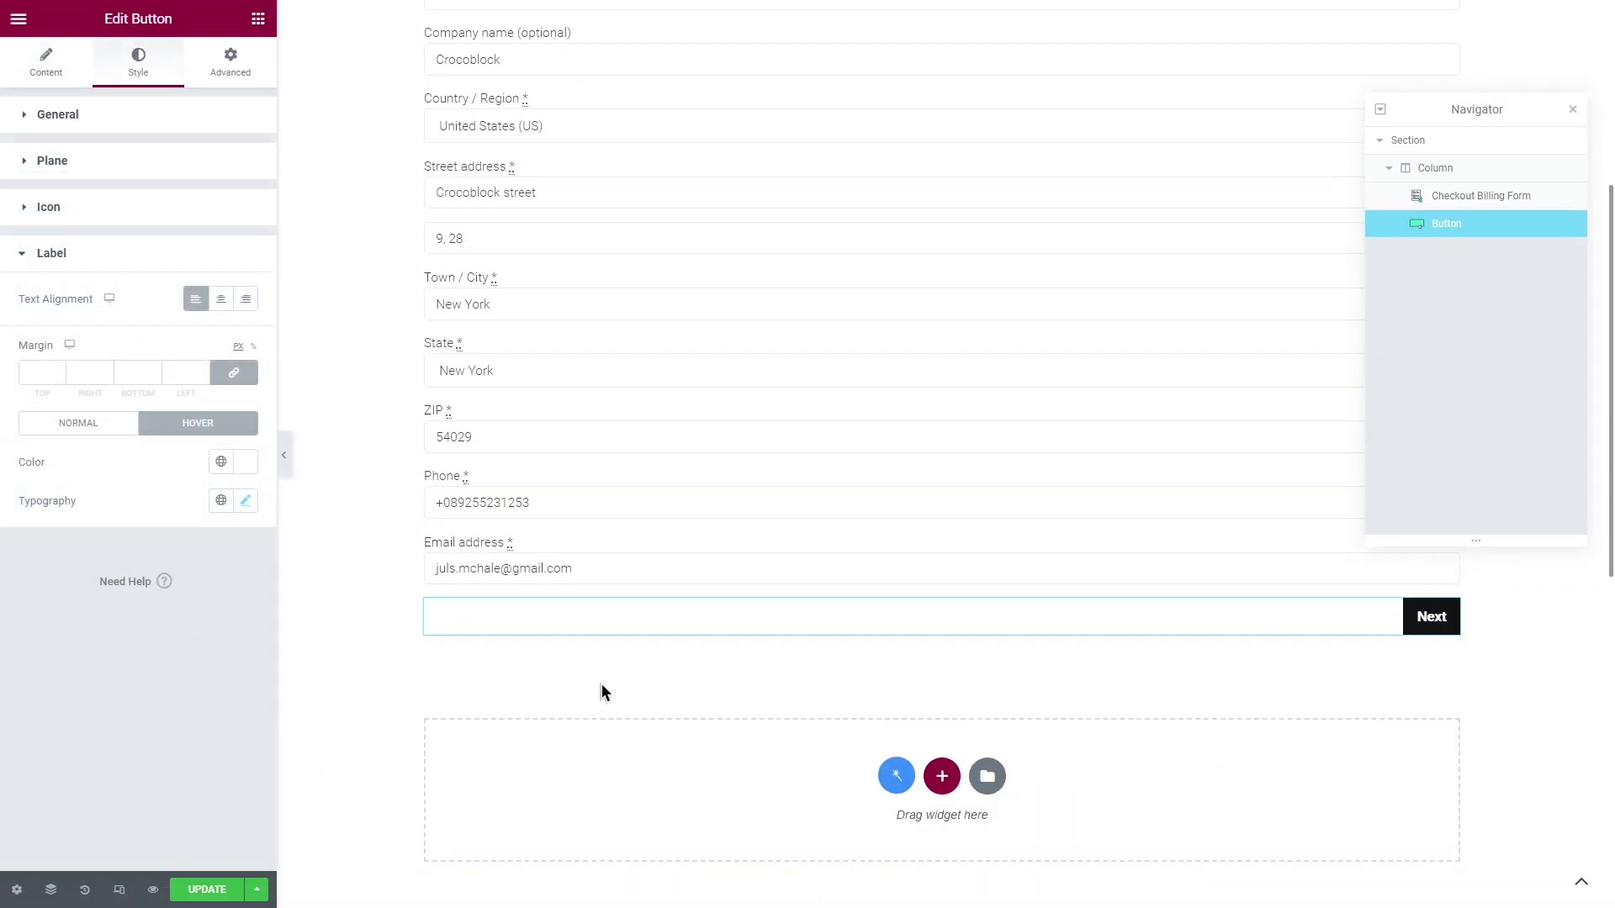
left_click(209, 890)
- Open the Checkout – Shipping saved template in Elementor
left_click(19, 19)
left_click(173, 345)
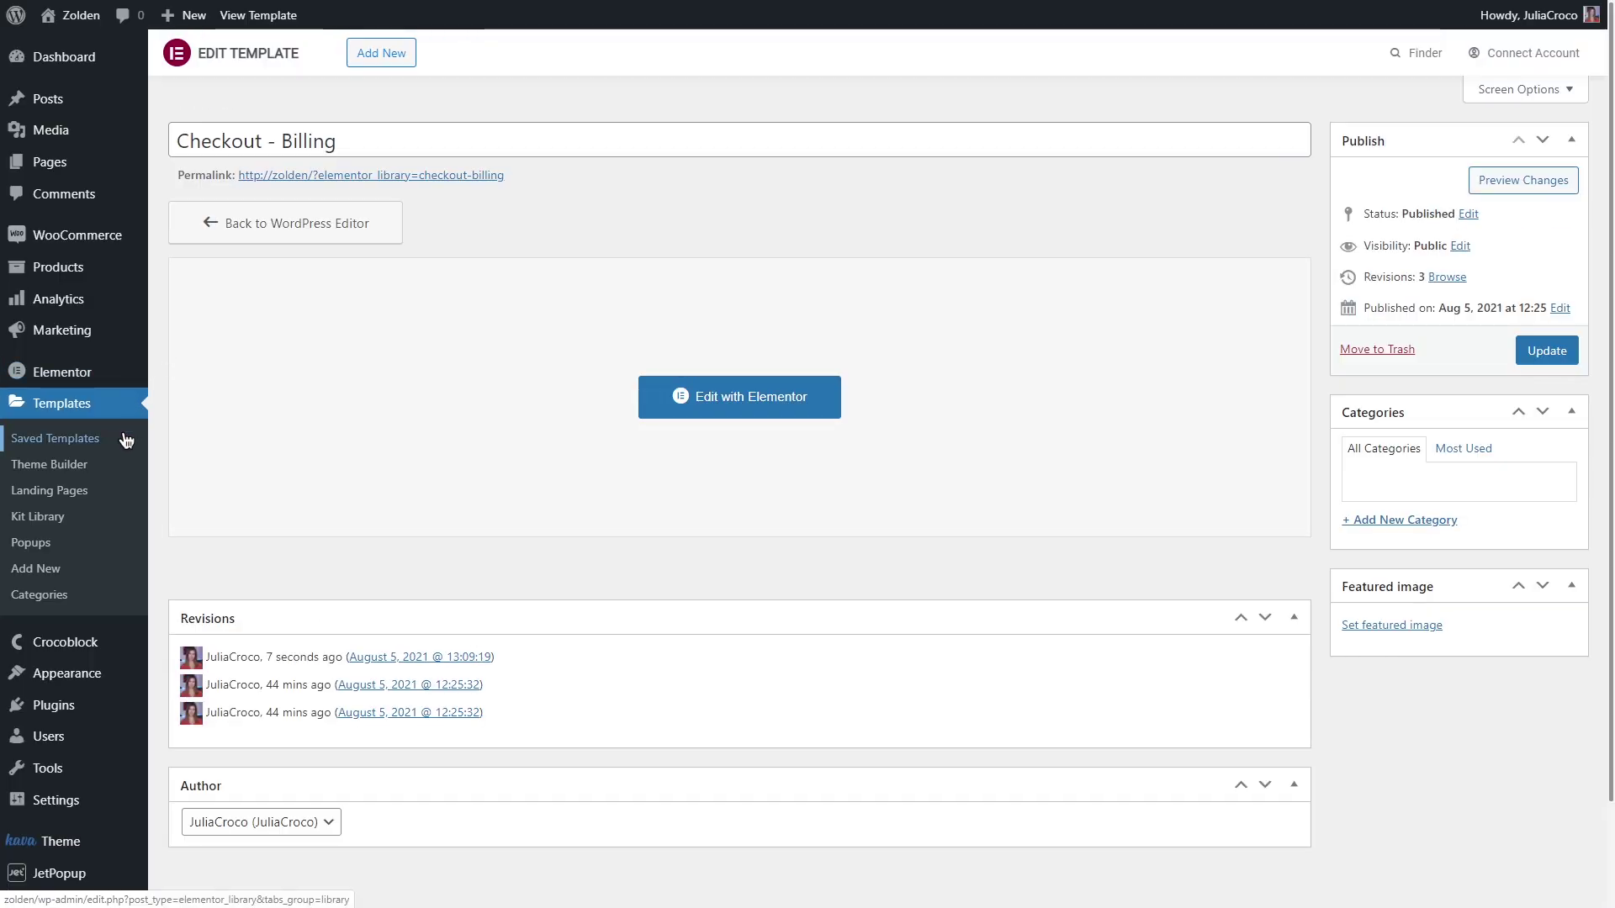
left_click(125, 438)
left_click(516, 447)
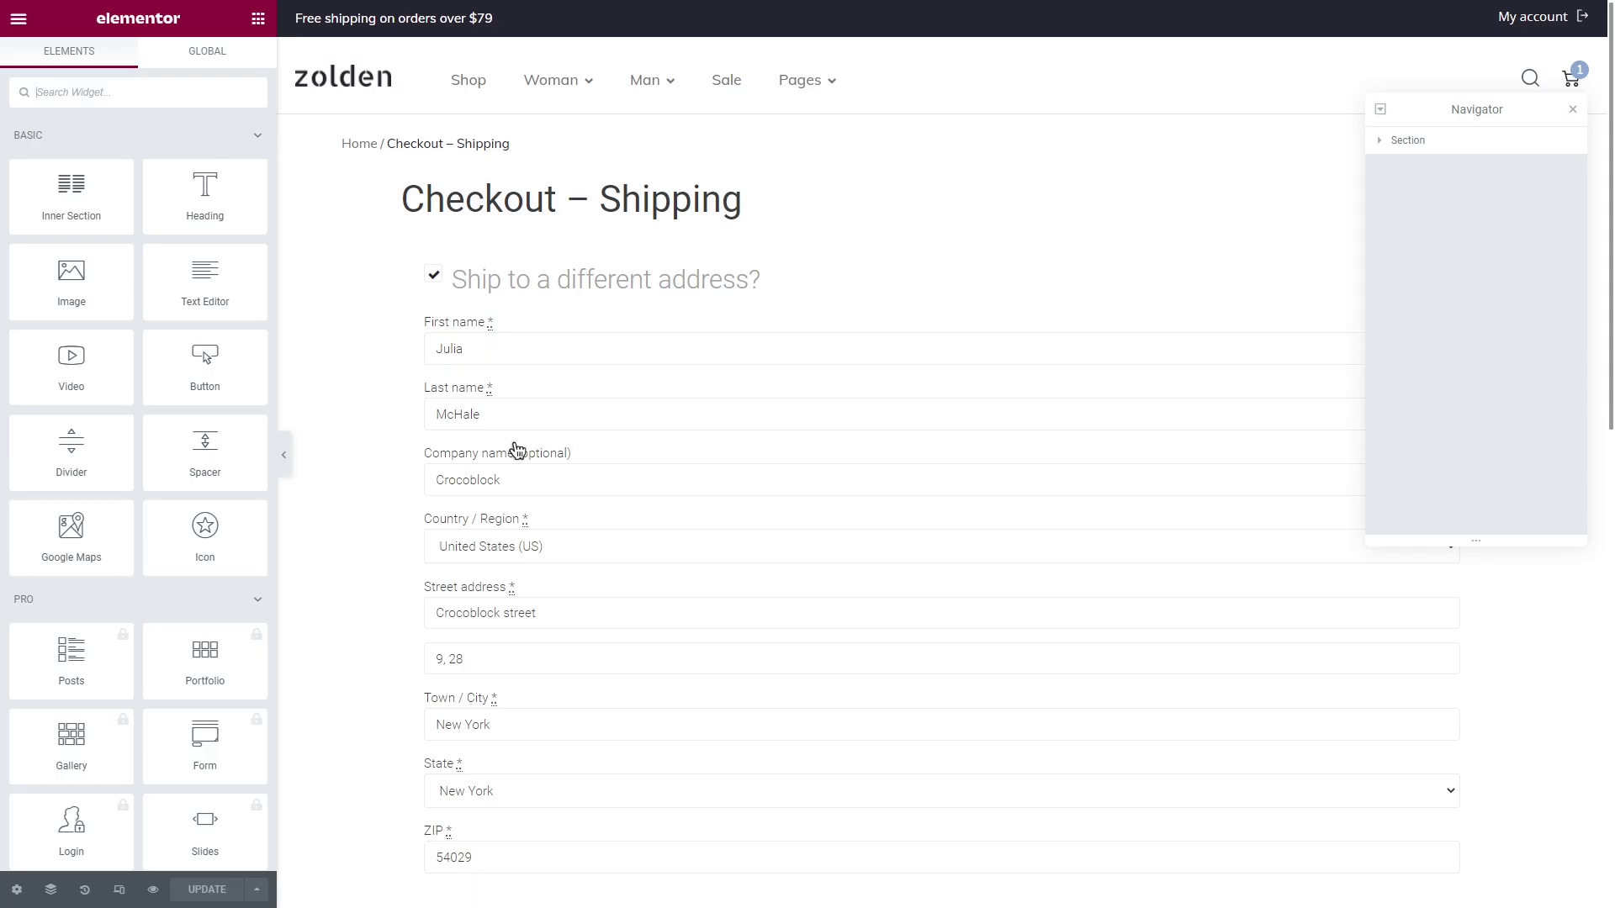
- Add a two-column section below the form with a button in each column
scroll(516, 449, "down", 5)
left_click(894, 605)
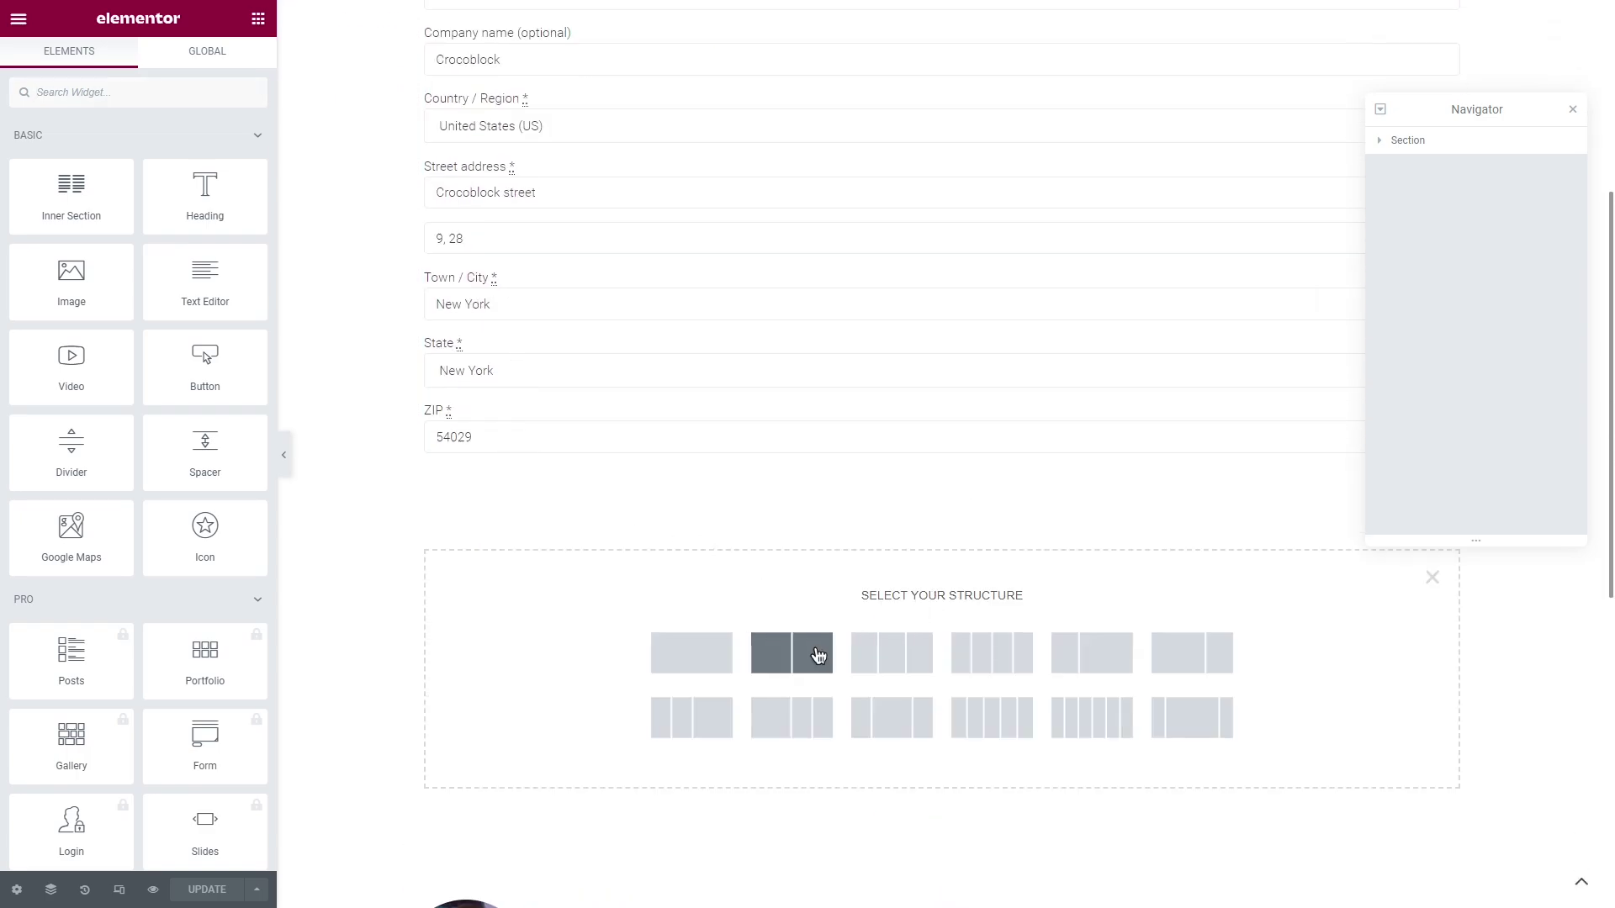
left_click(816, 655)
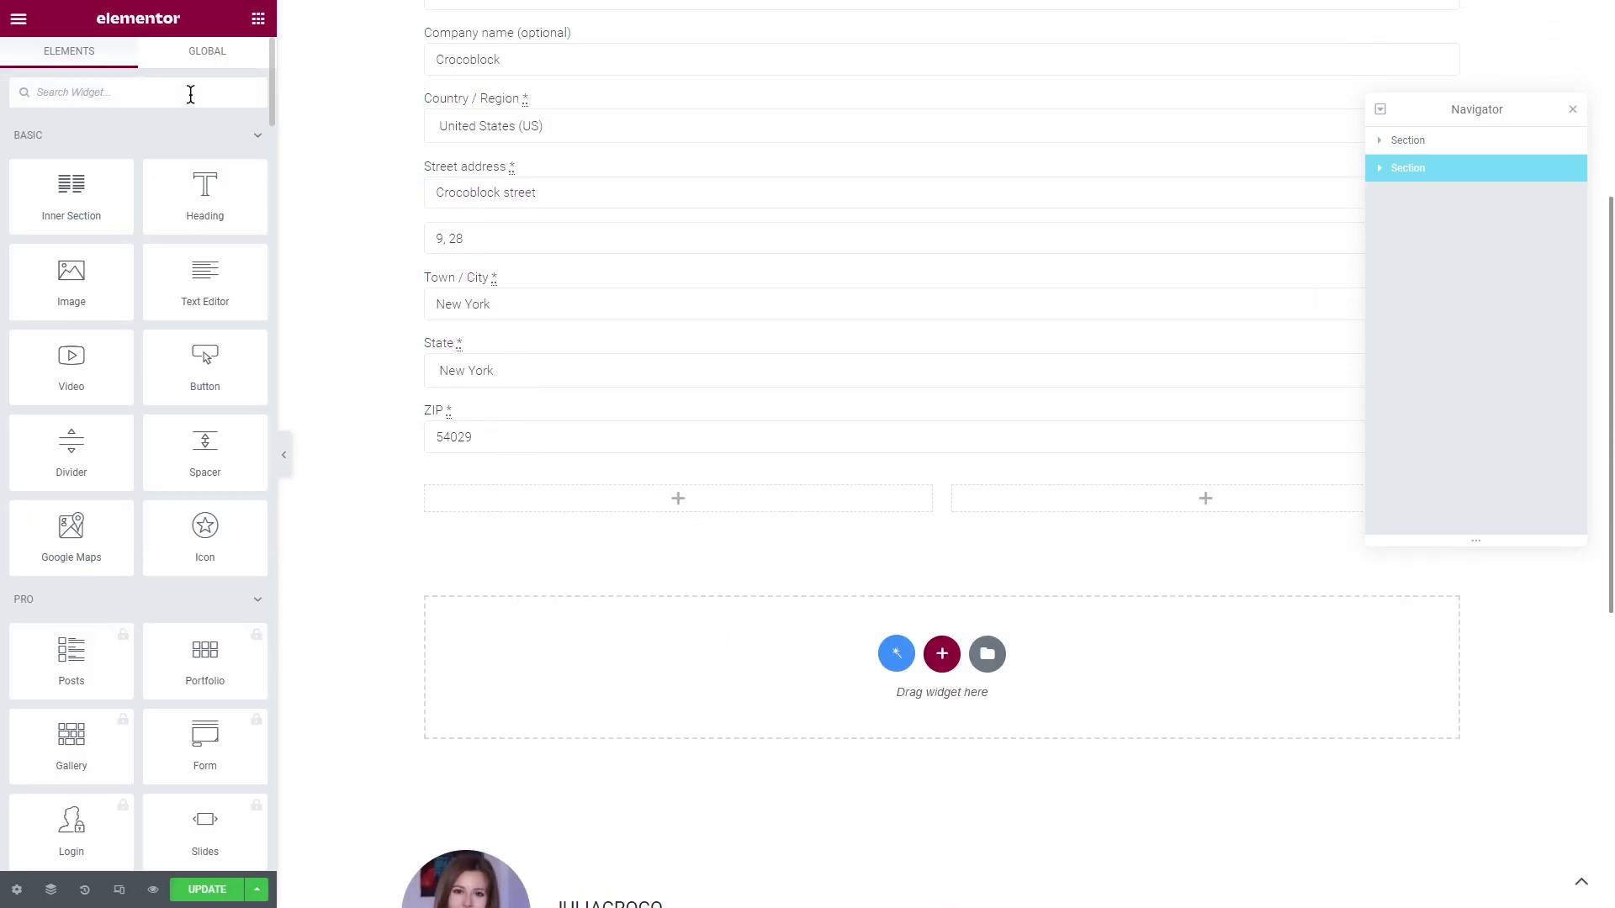
type("button")
left_click_drag(204, 164, 496, 513)
right_click(991, 505)
left_click(1043, 645)
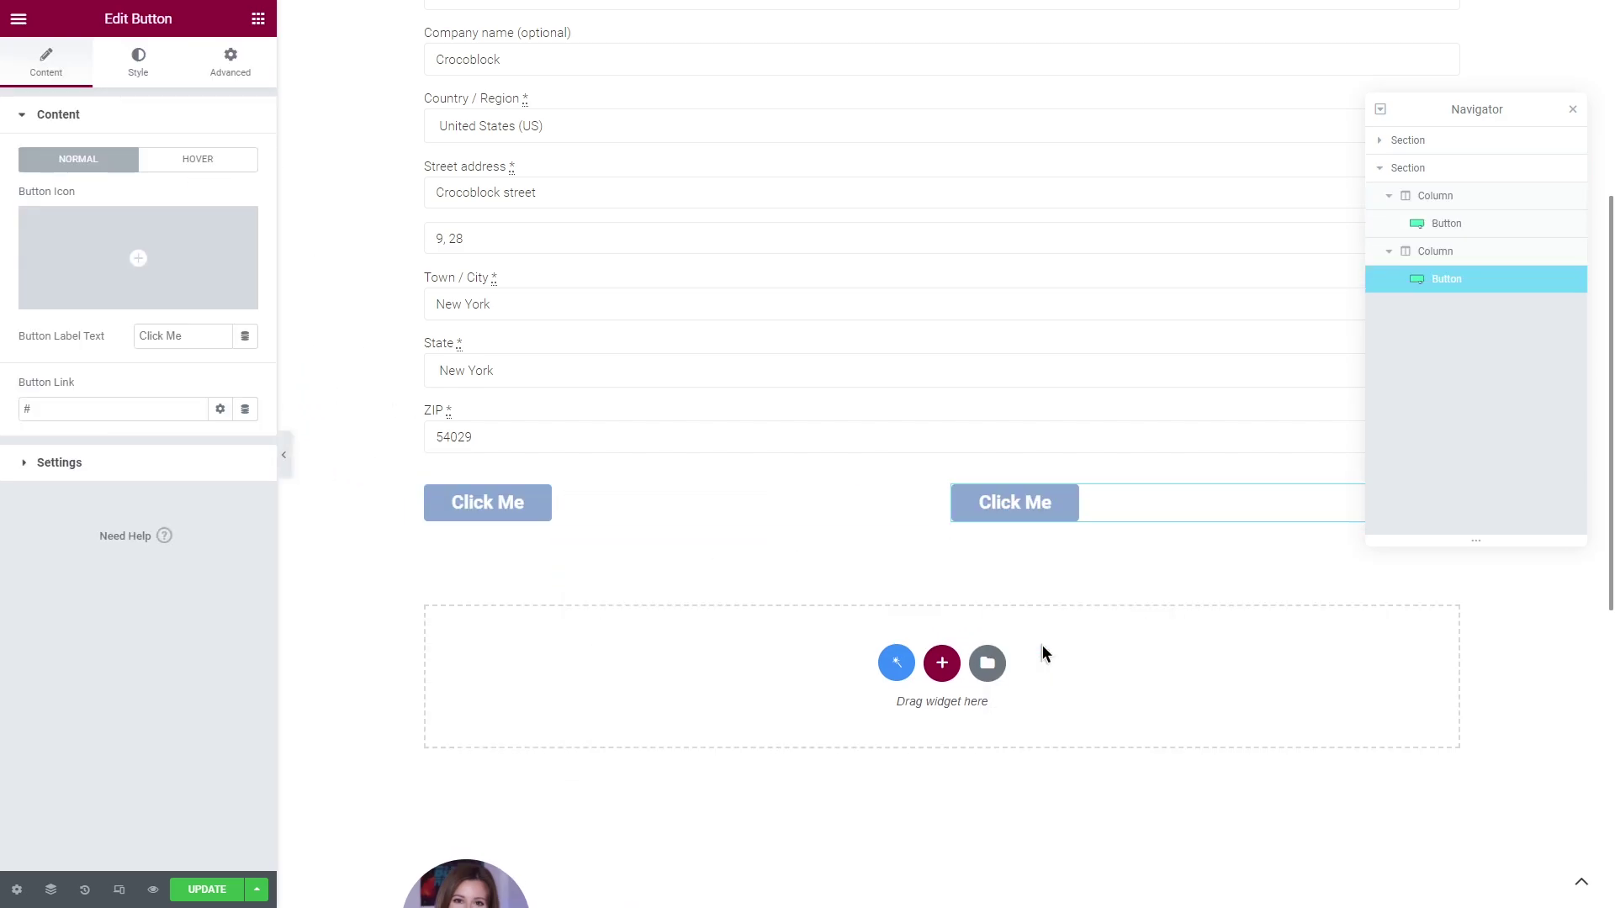
- Link the left button to #billing-details and the right button to #order-details
left_click(505, 503)
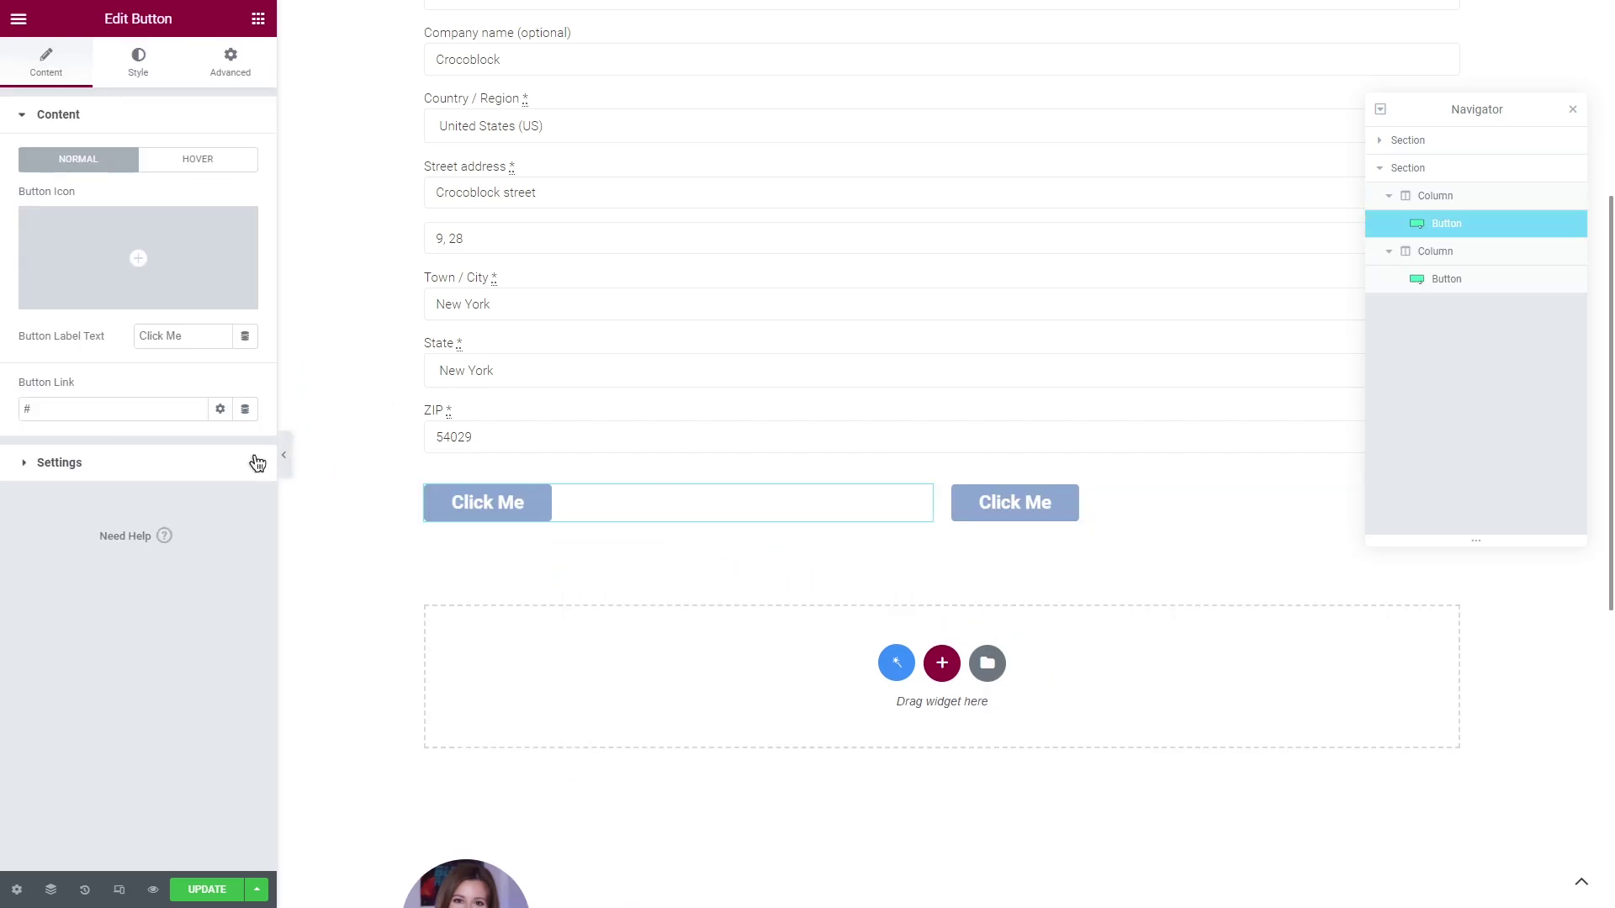
left_click_drag(87, 409, 15, 414)
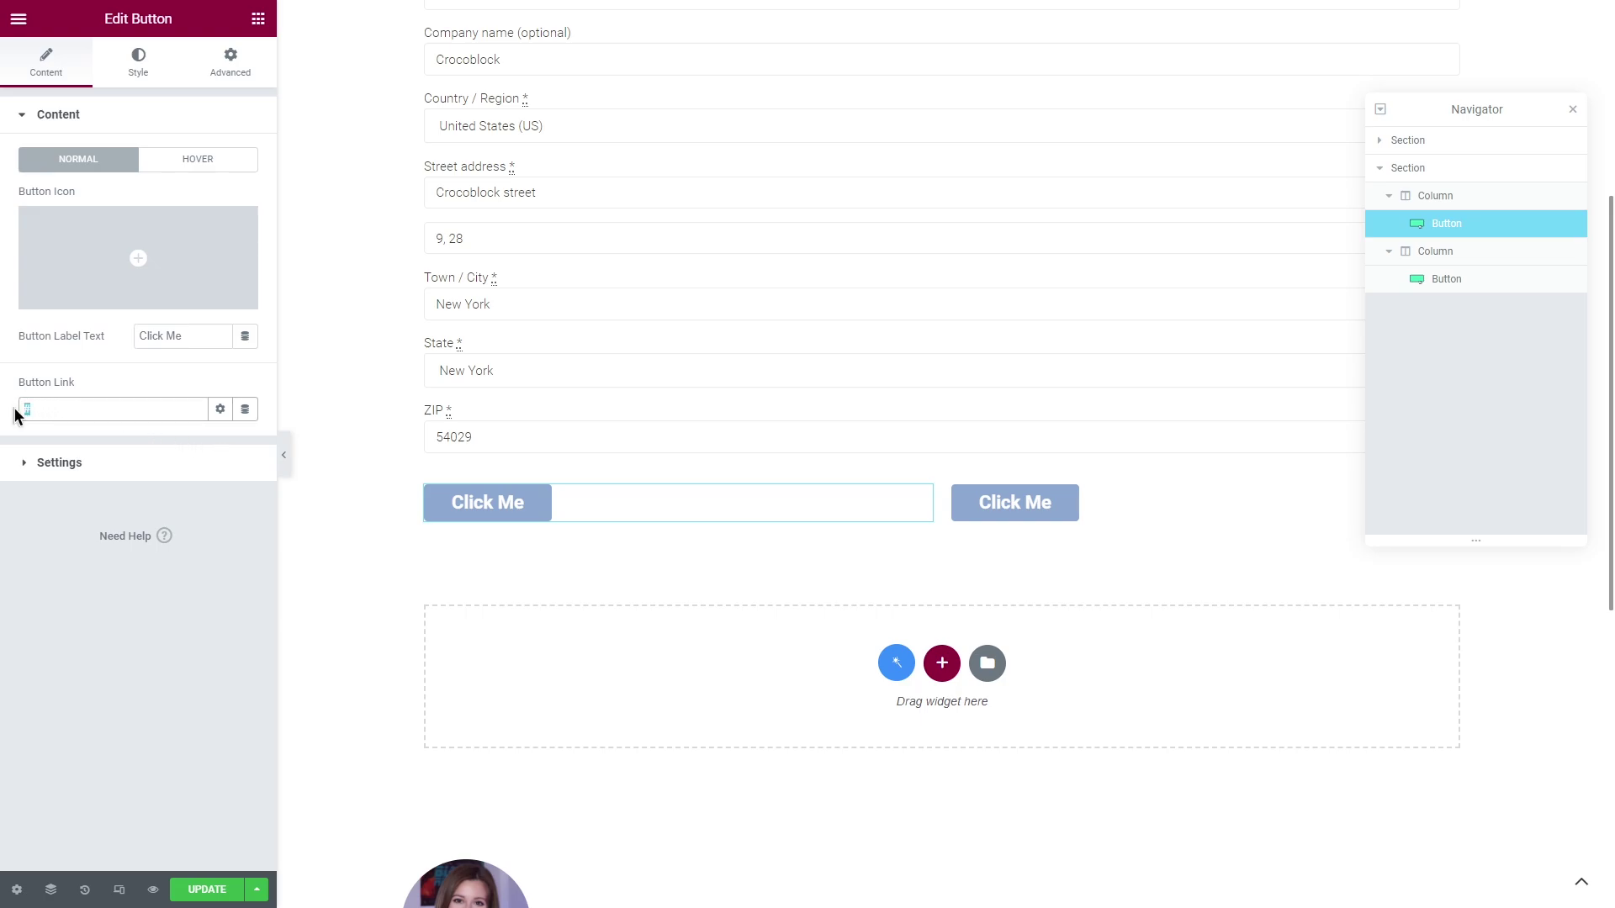
type("http://zolden/checkout/#billing-details")
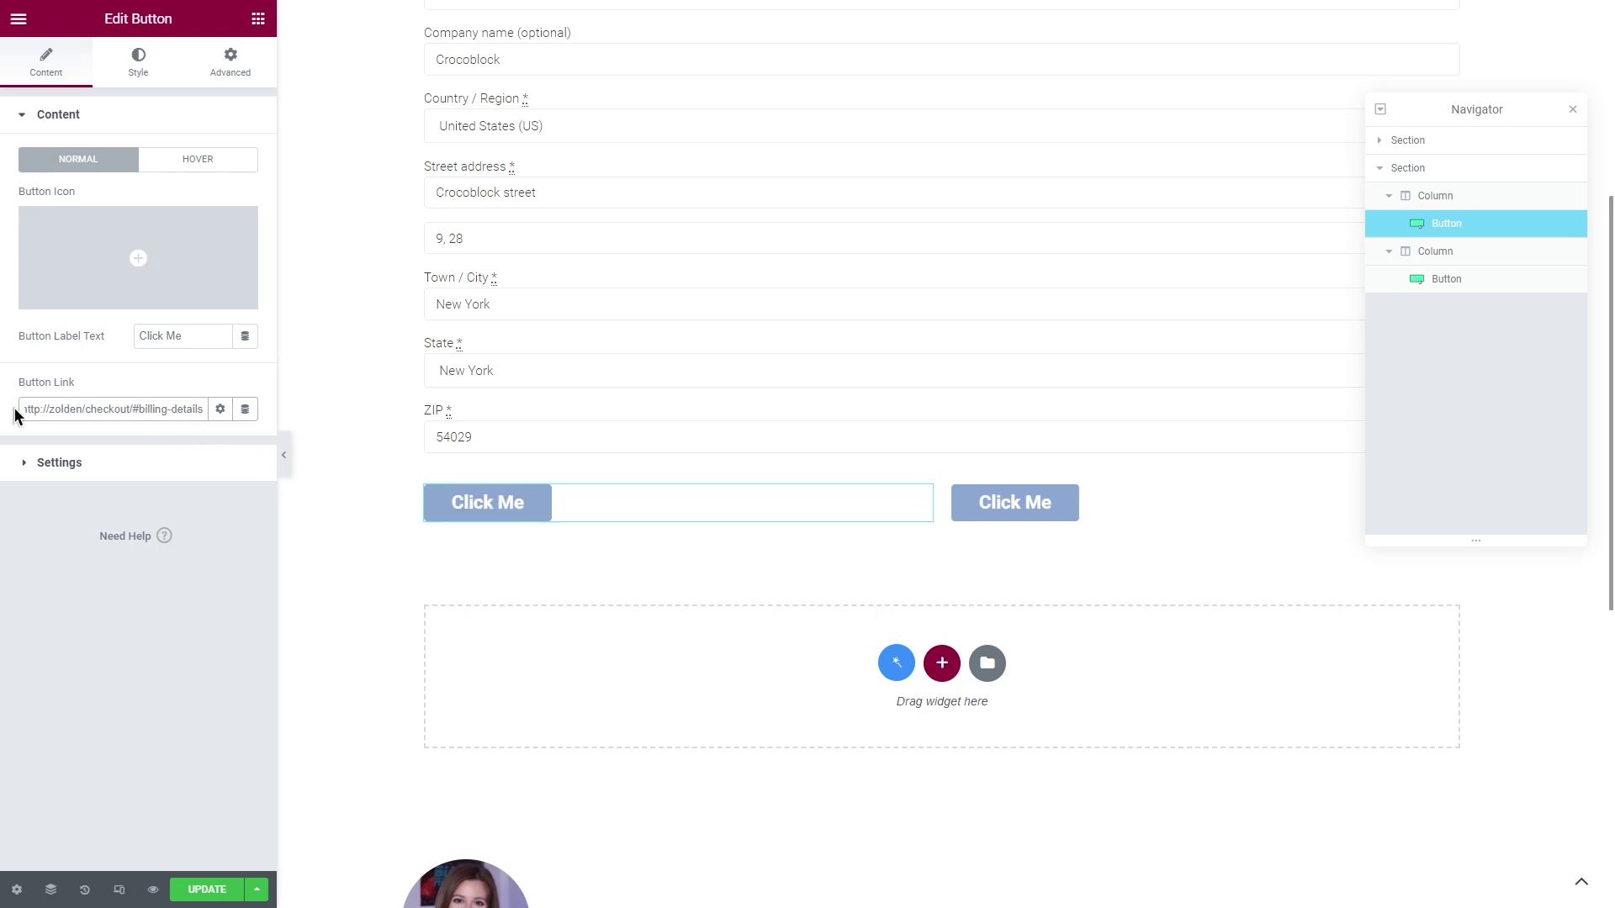
left_click(1118, 505)
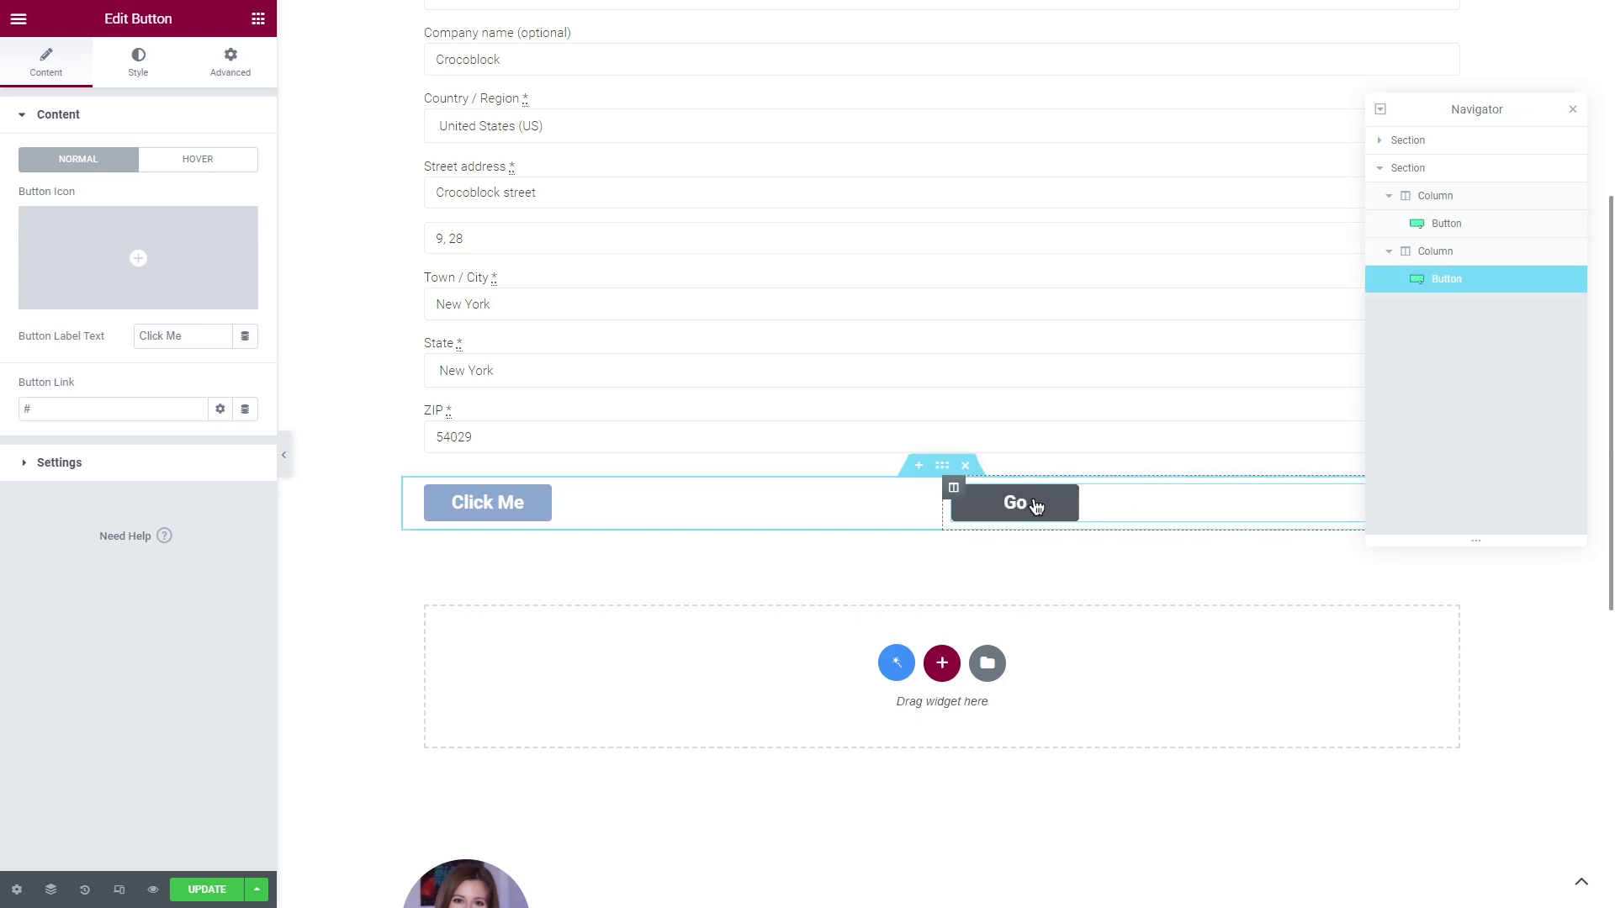
left_click(20, 409)
type("http://zolden/checkout/")
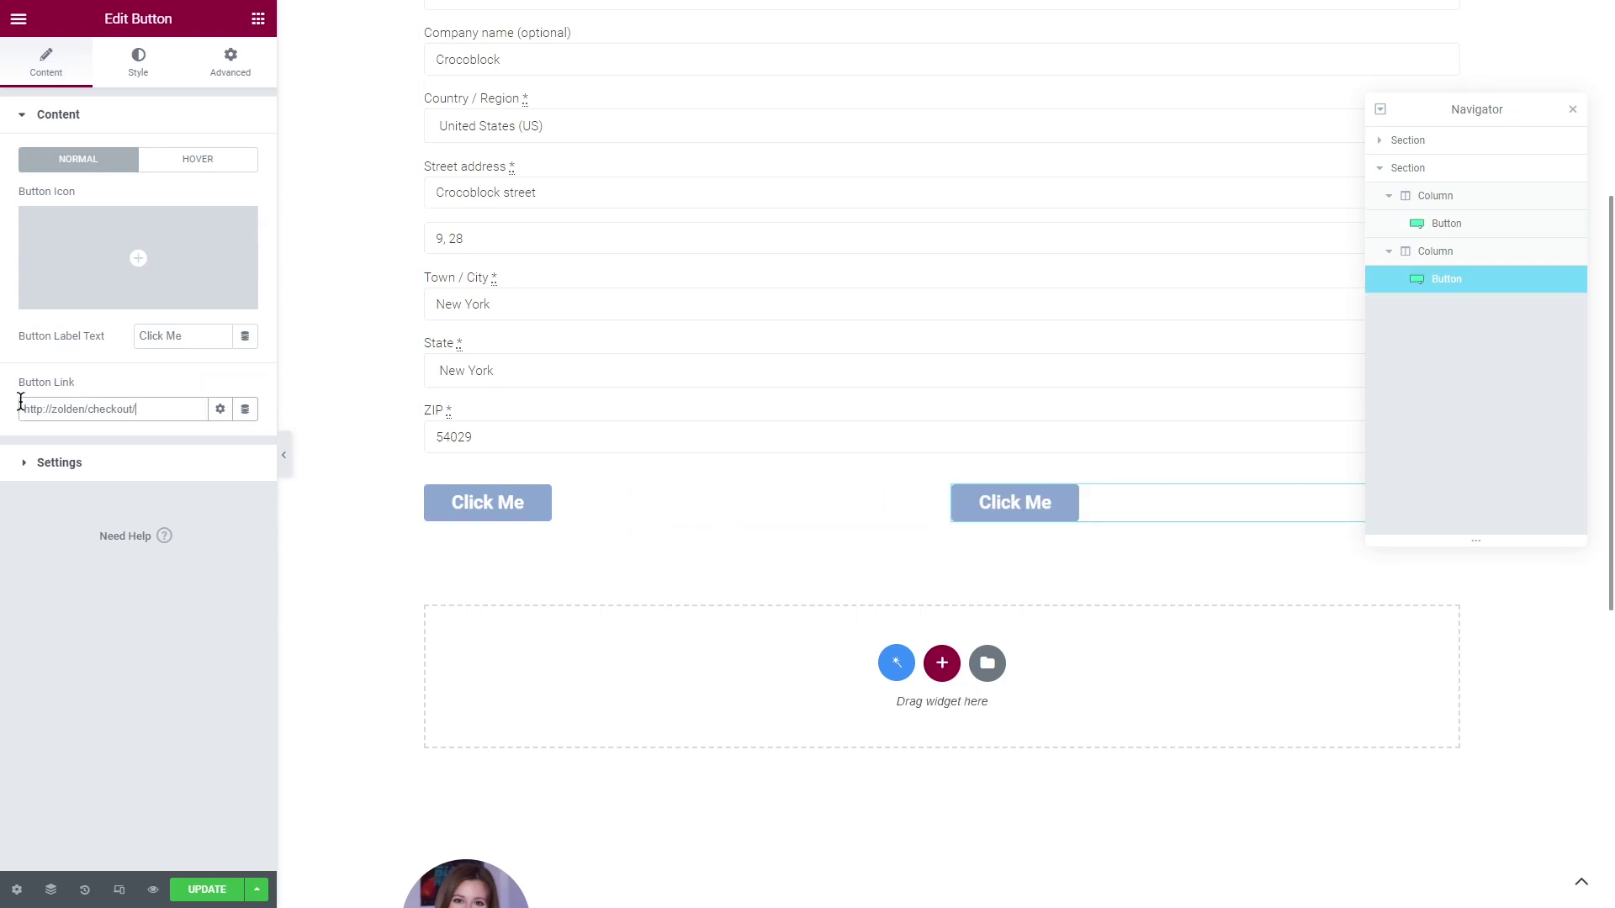
type("order-details")
- Check the button style settings and save the Checkout – Shipping template
left_click(138, 69)
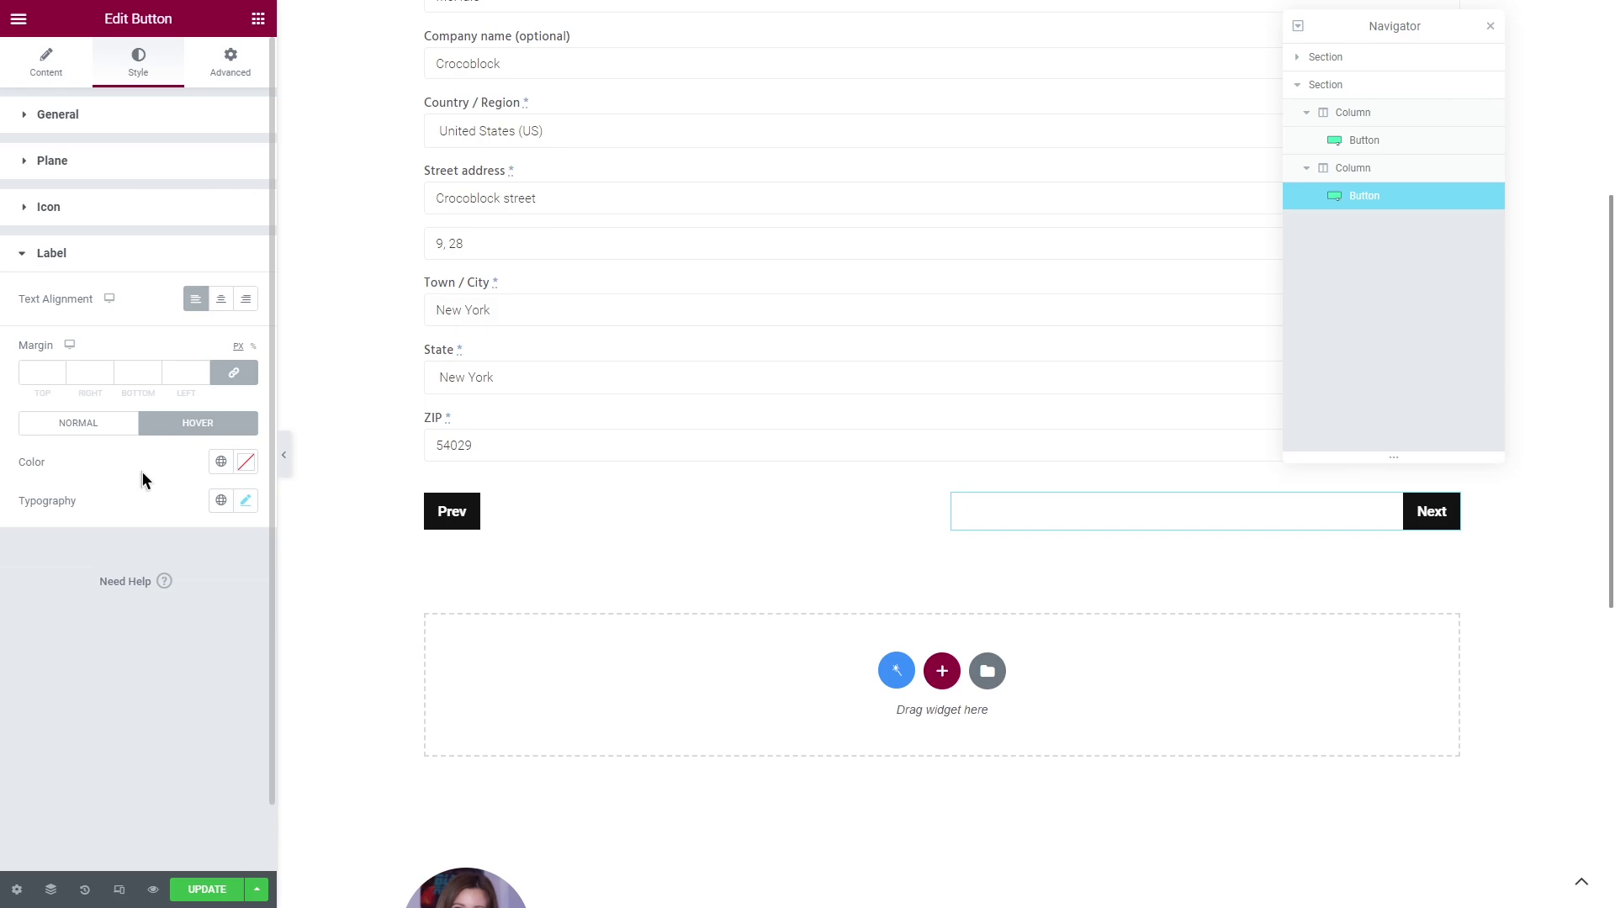
left_click(209, 889)
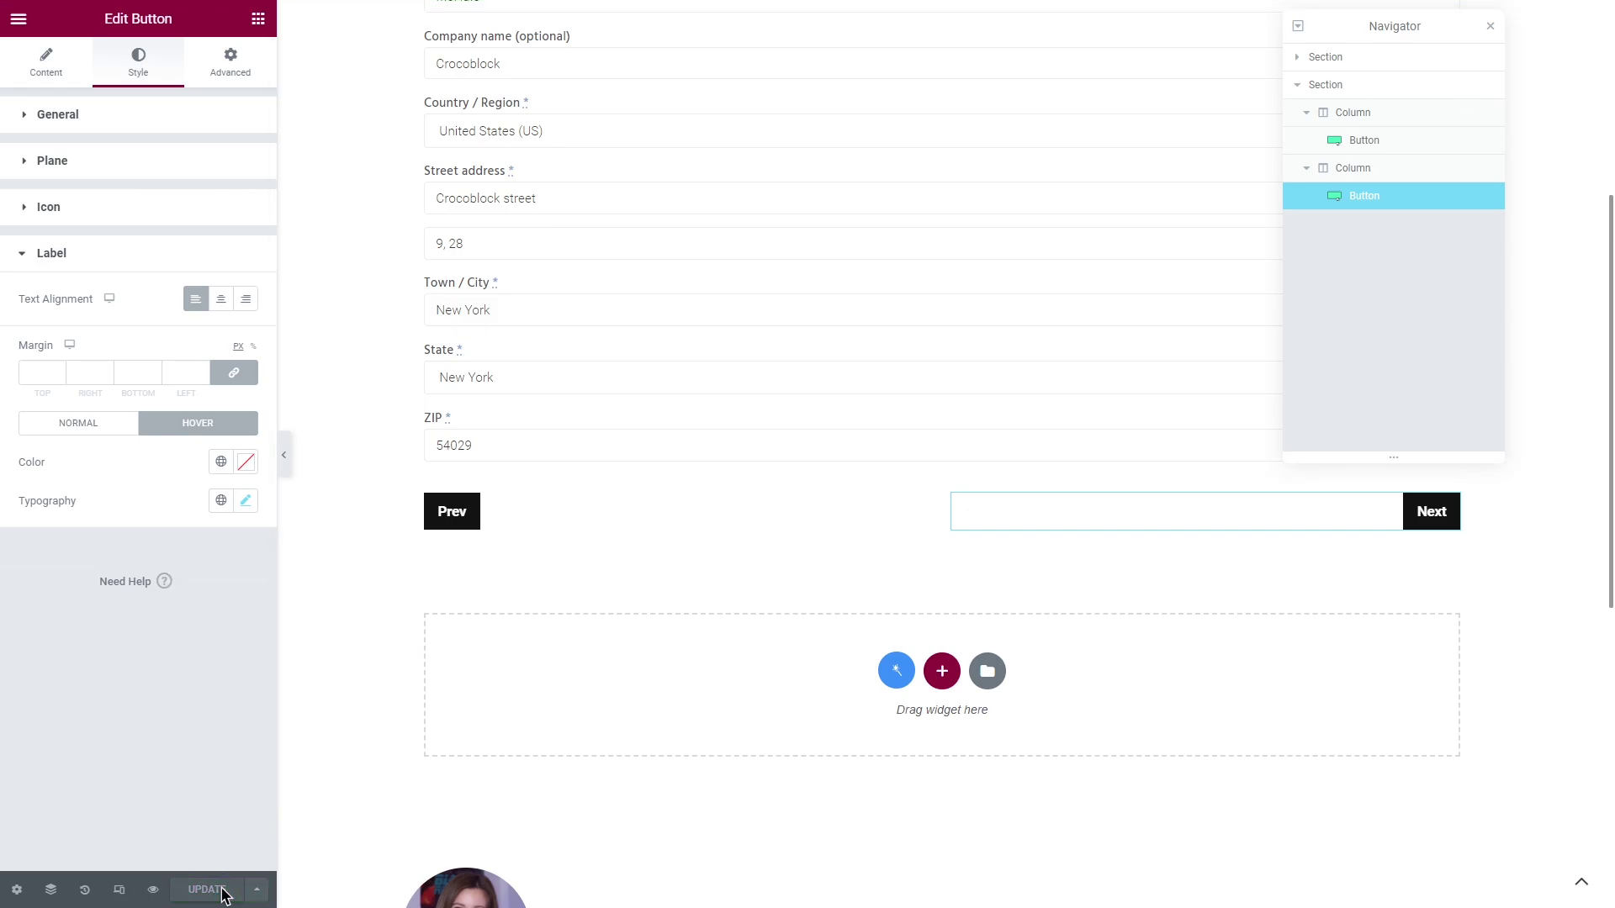
left_click(19, 18)
- Open Checkout – Payment from Saved Templates and confirm its Go back button links to #order-review
left_click(172, 341)
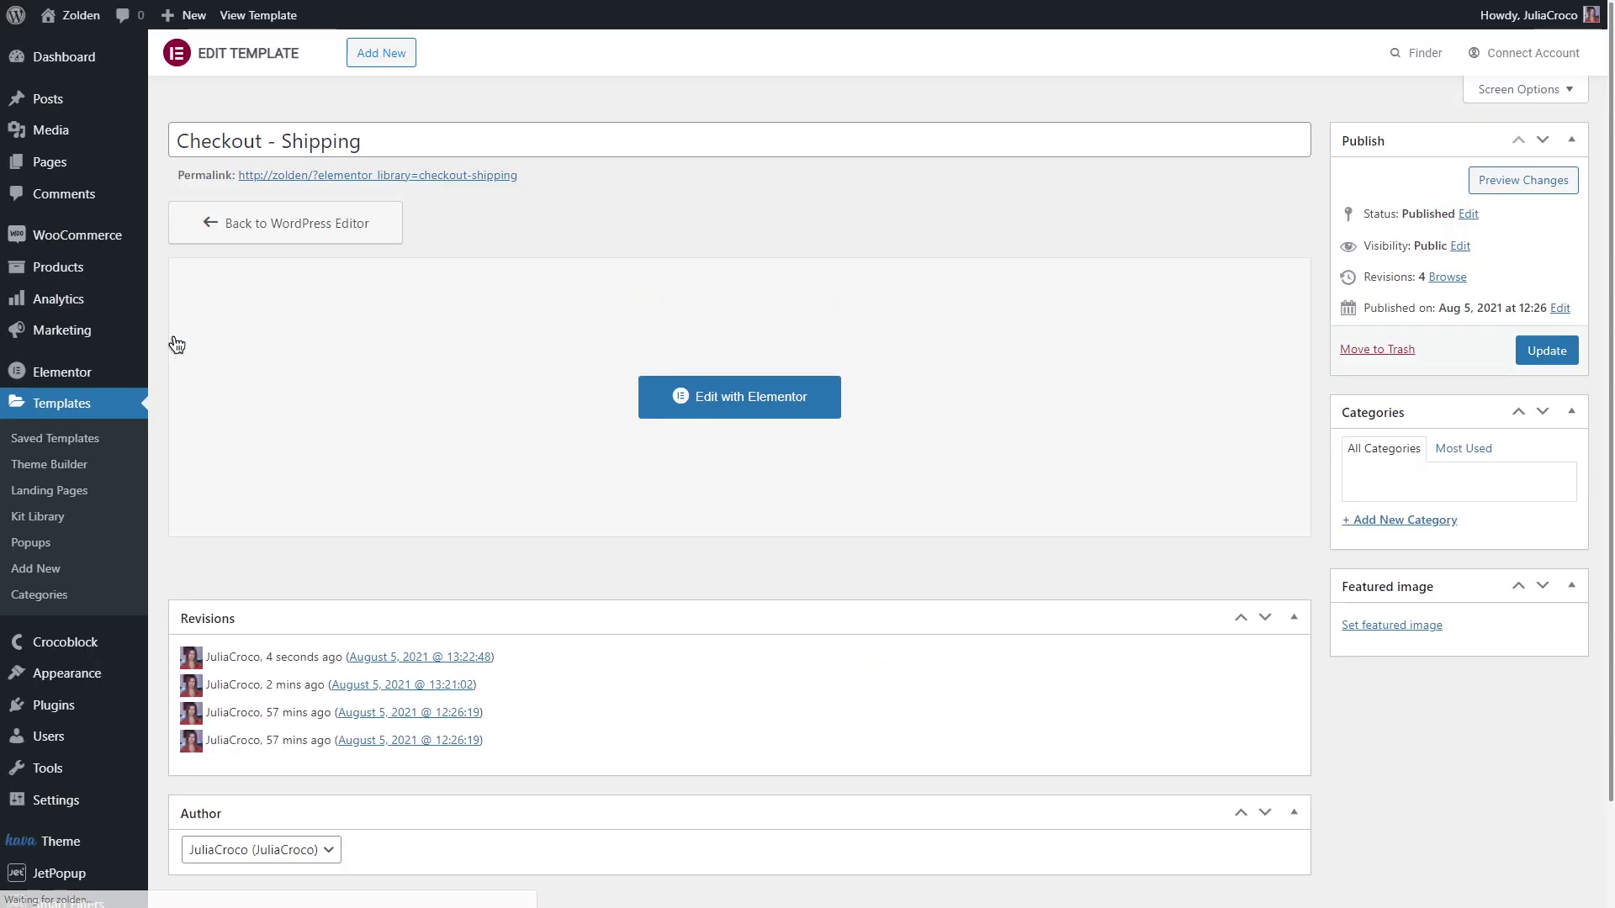
left_click(115, 444)
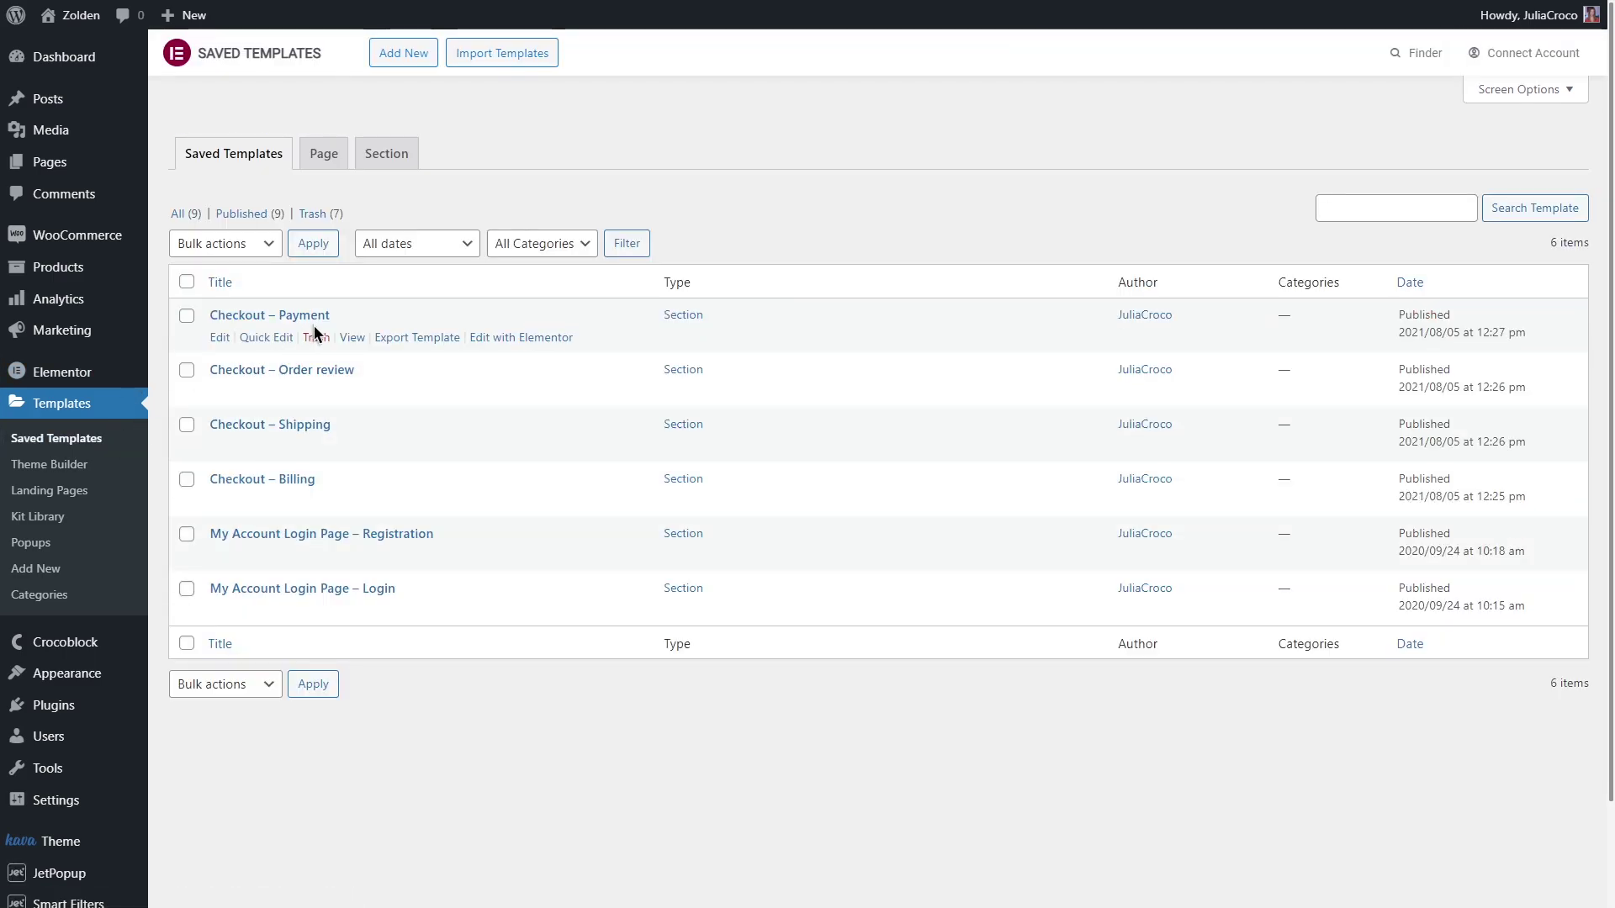
left_click(512, 338)
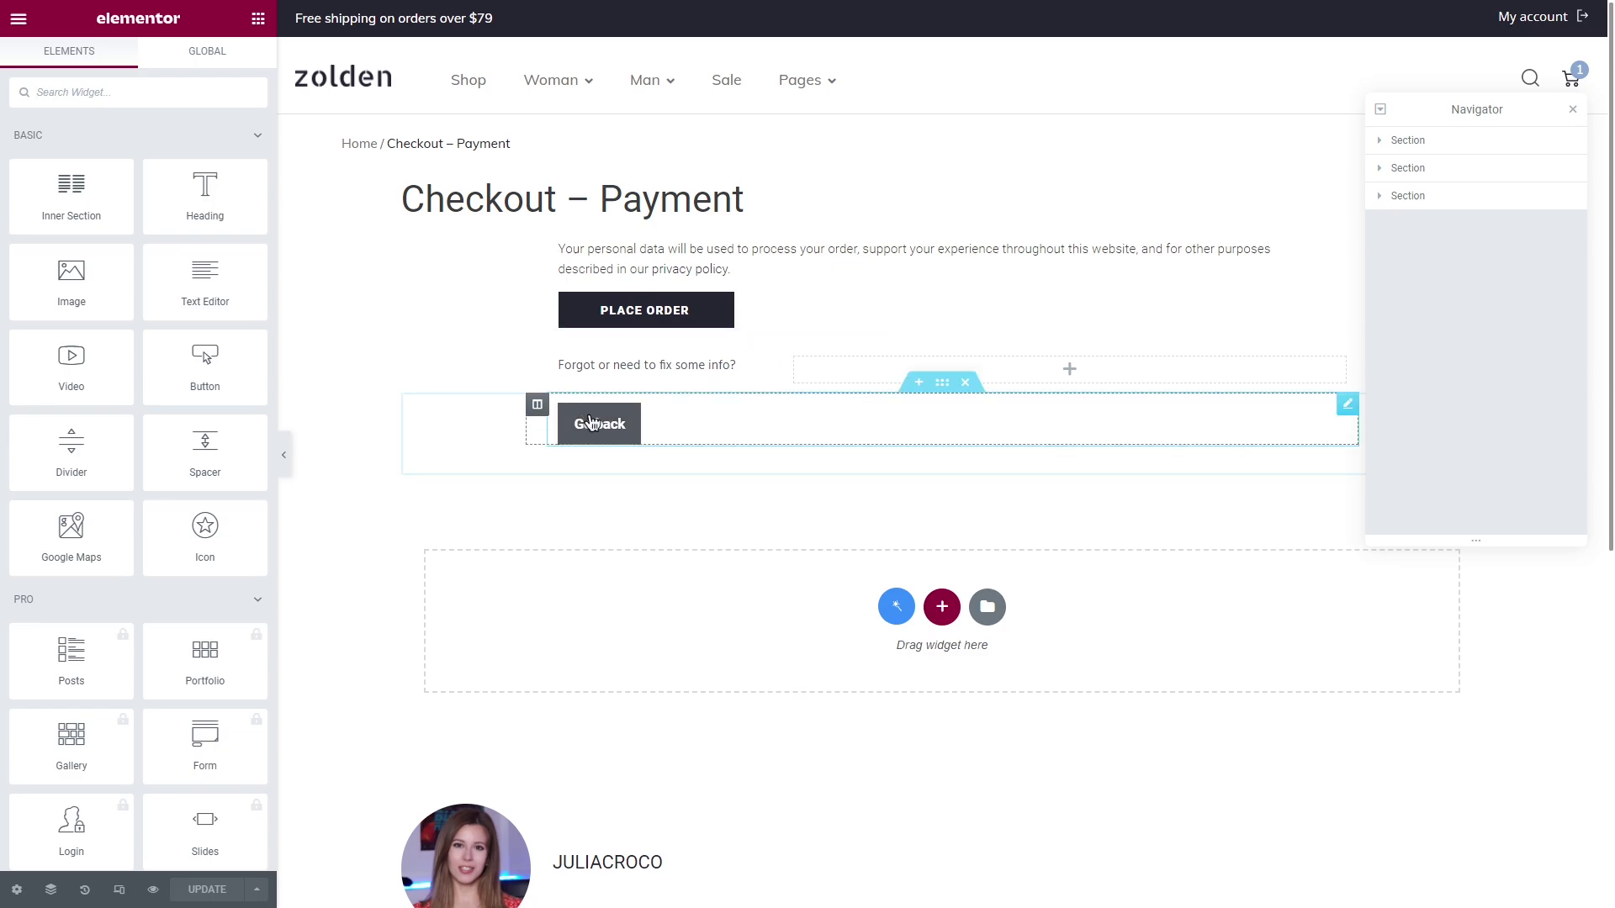
left_click(635, 431)
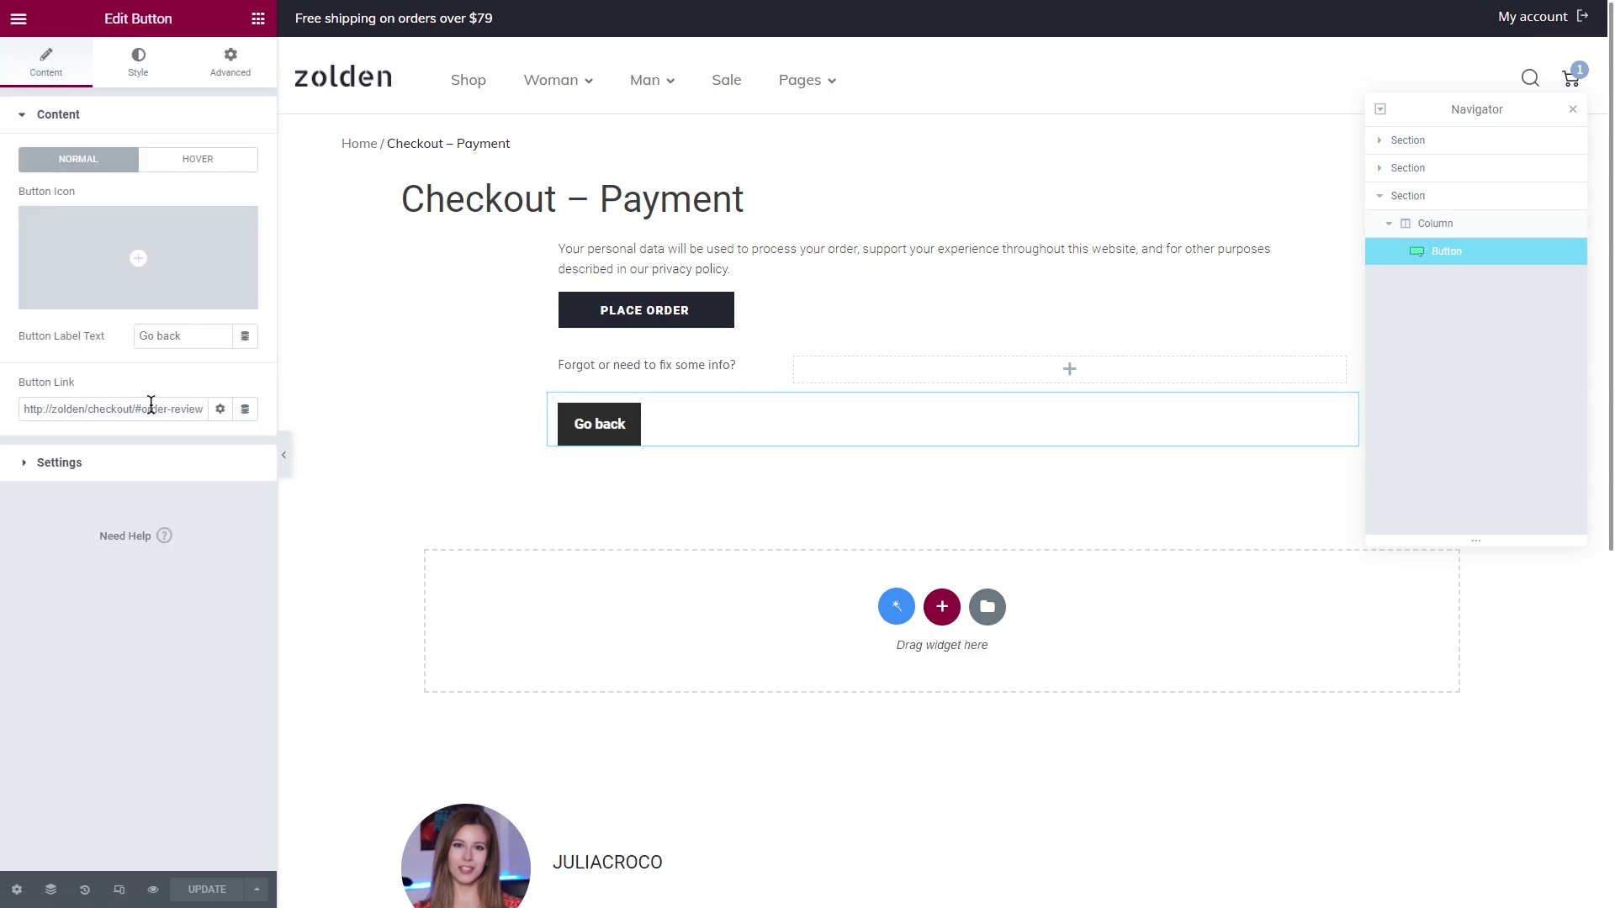
left_click_drag(142, 409, 210, 418)
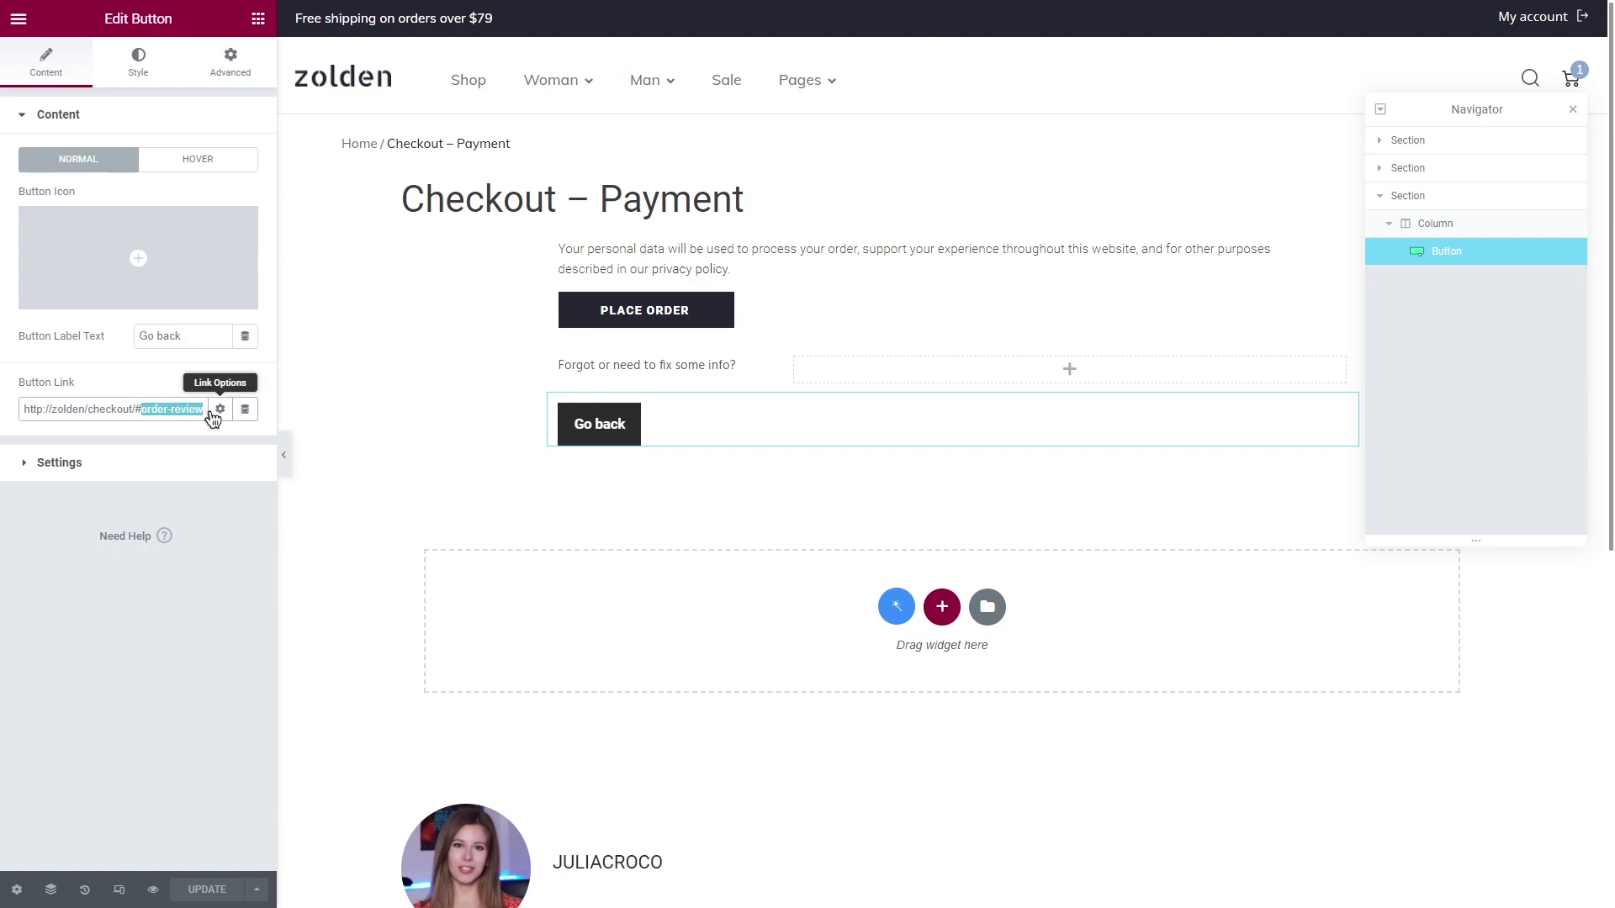
left_click(121, 494)
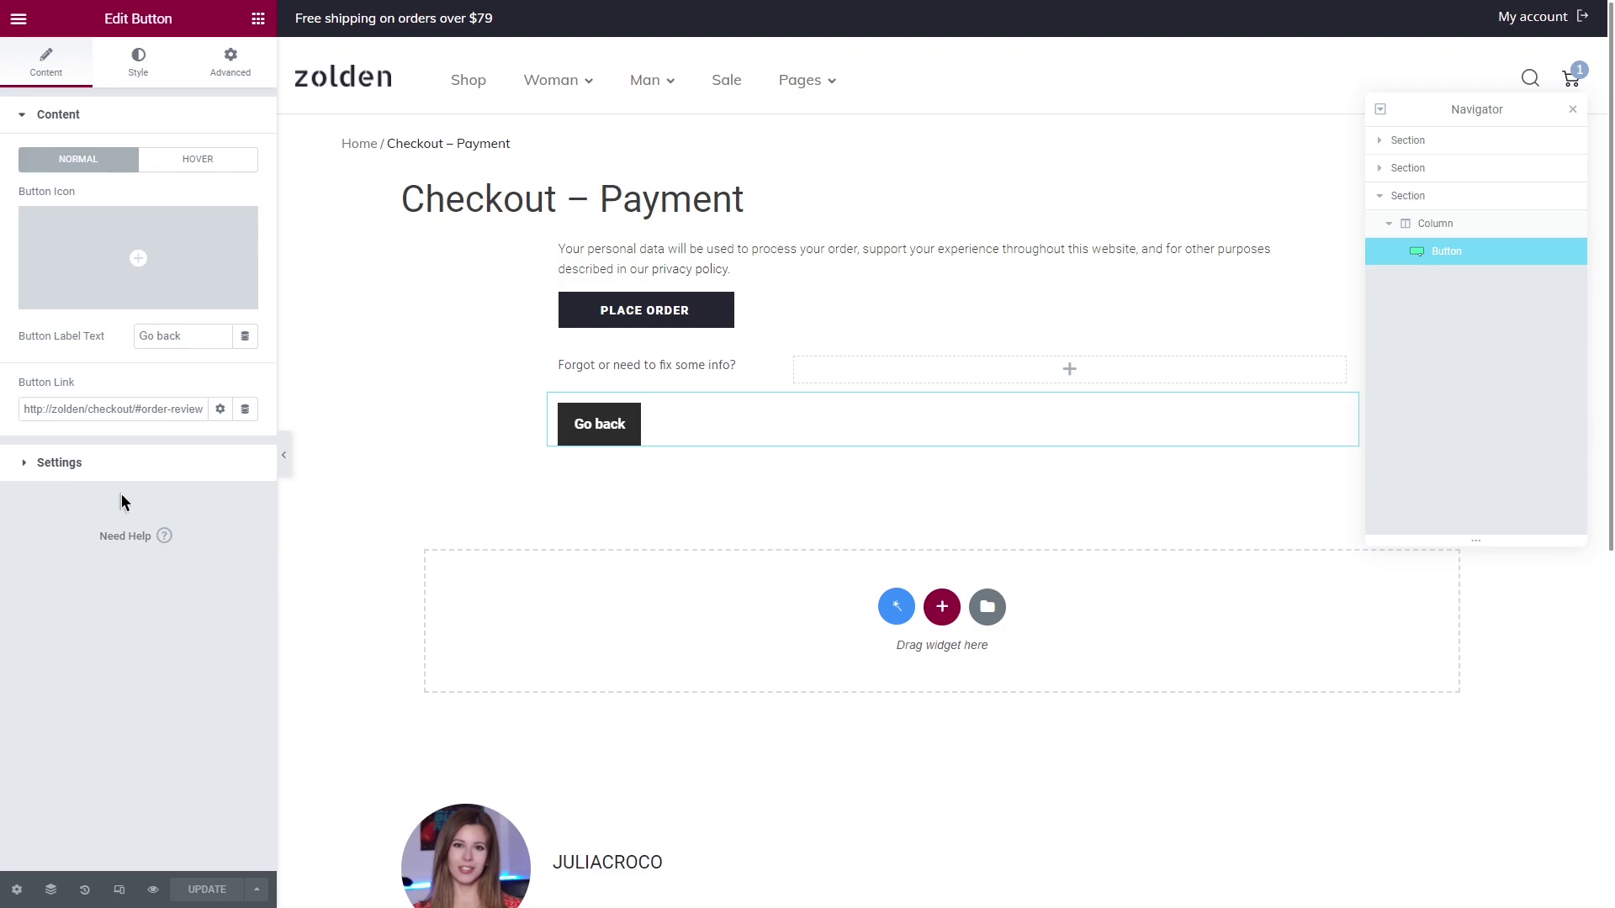
- Leave the editor and go to the JetWooBuilder tab of WooCommerce Settings
left_click(18, 19)
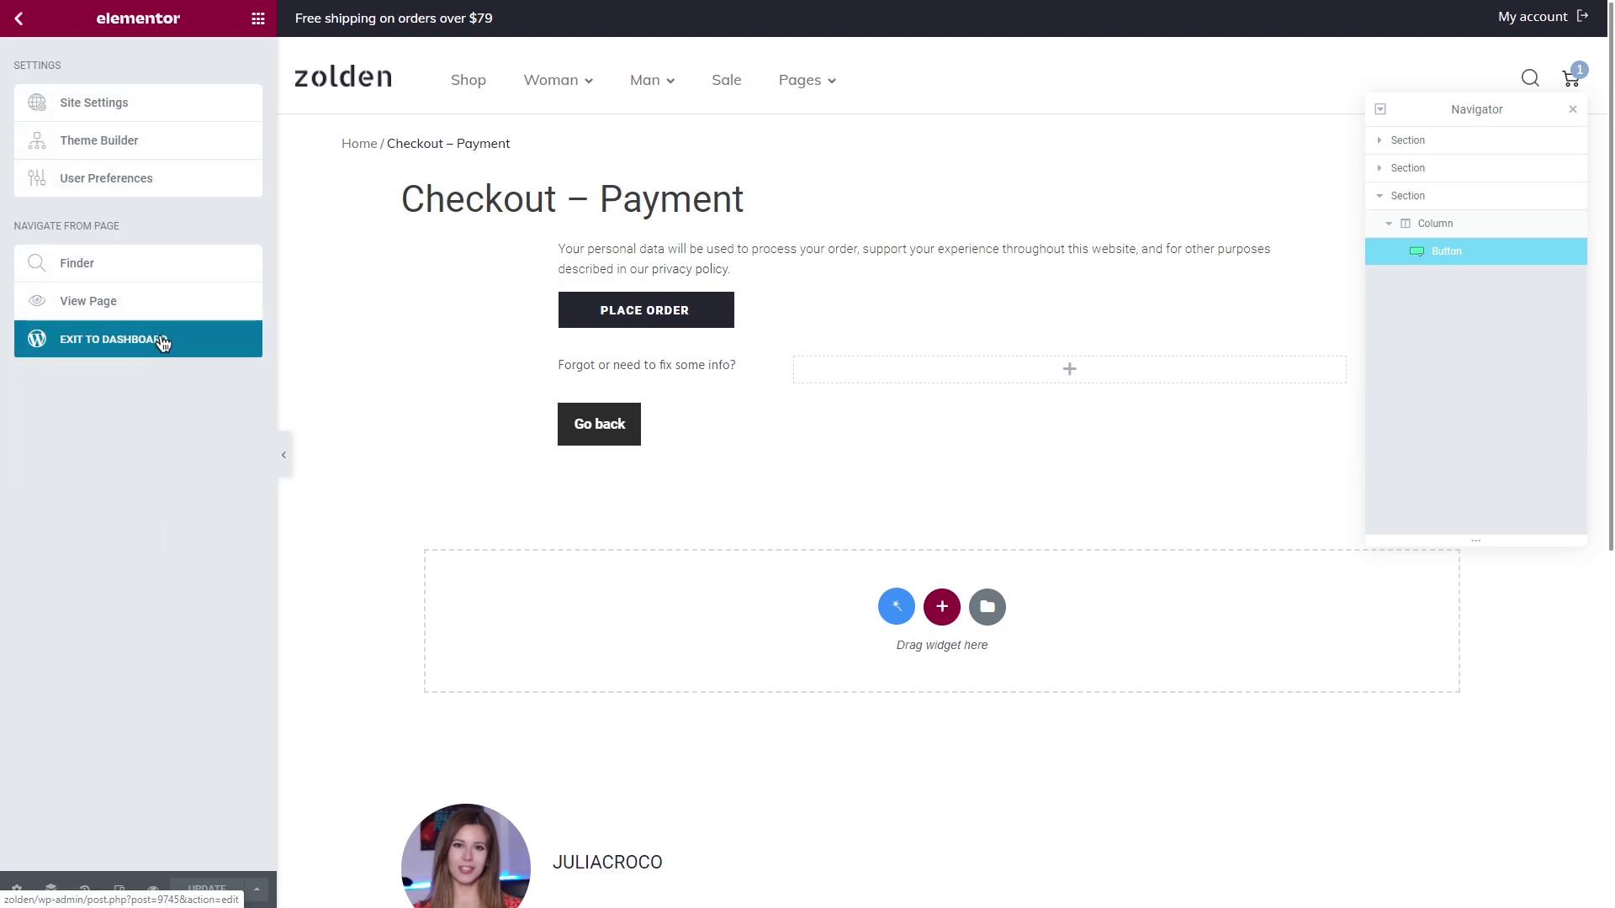
left_click(162, 342)
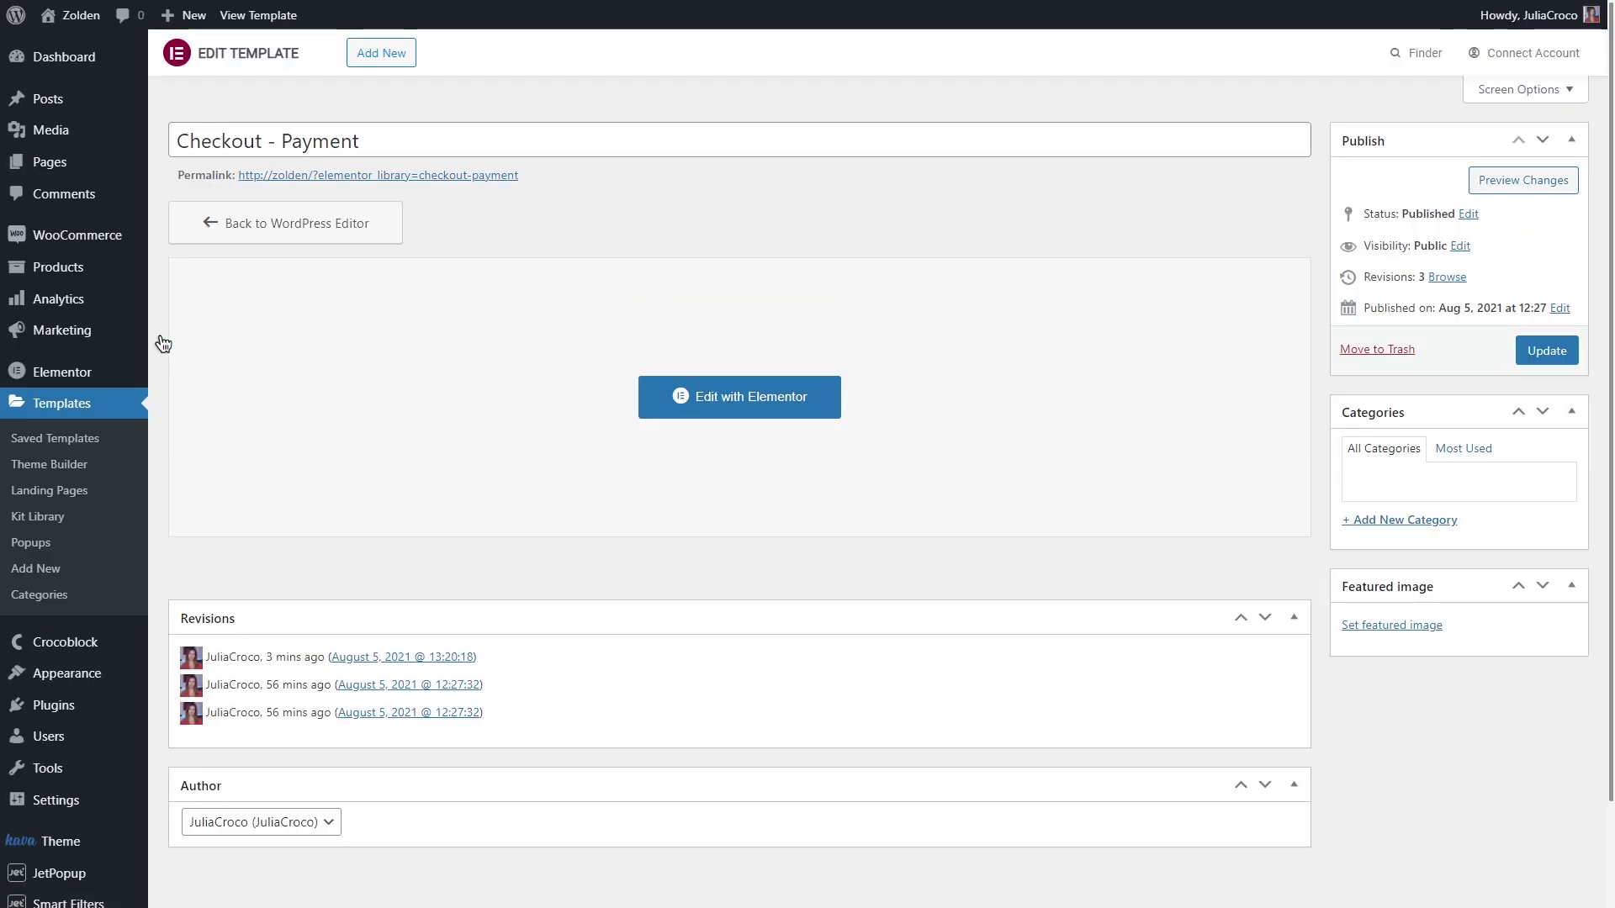
mouse_move(135, 240)
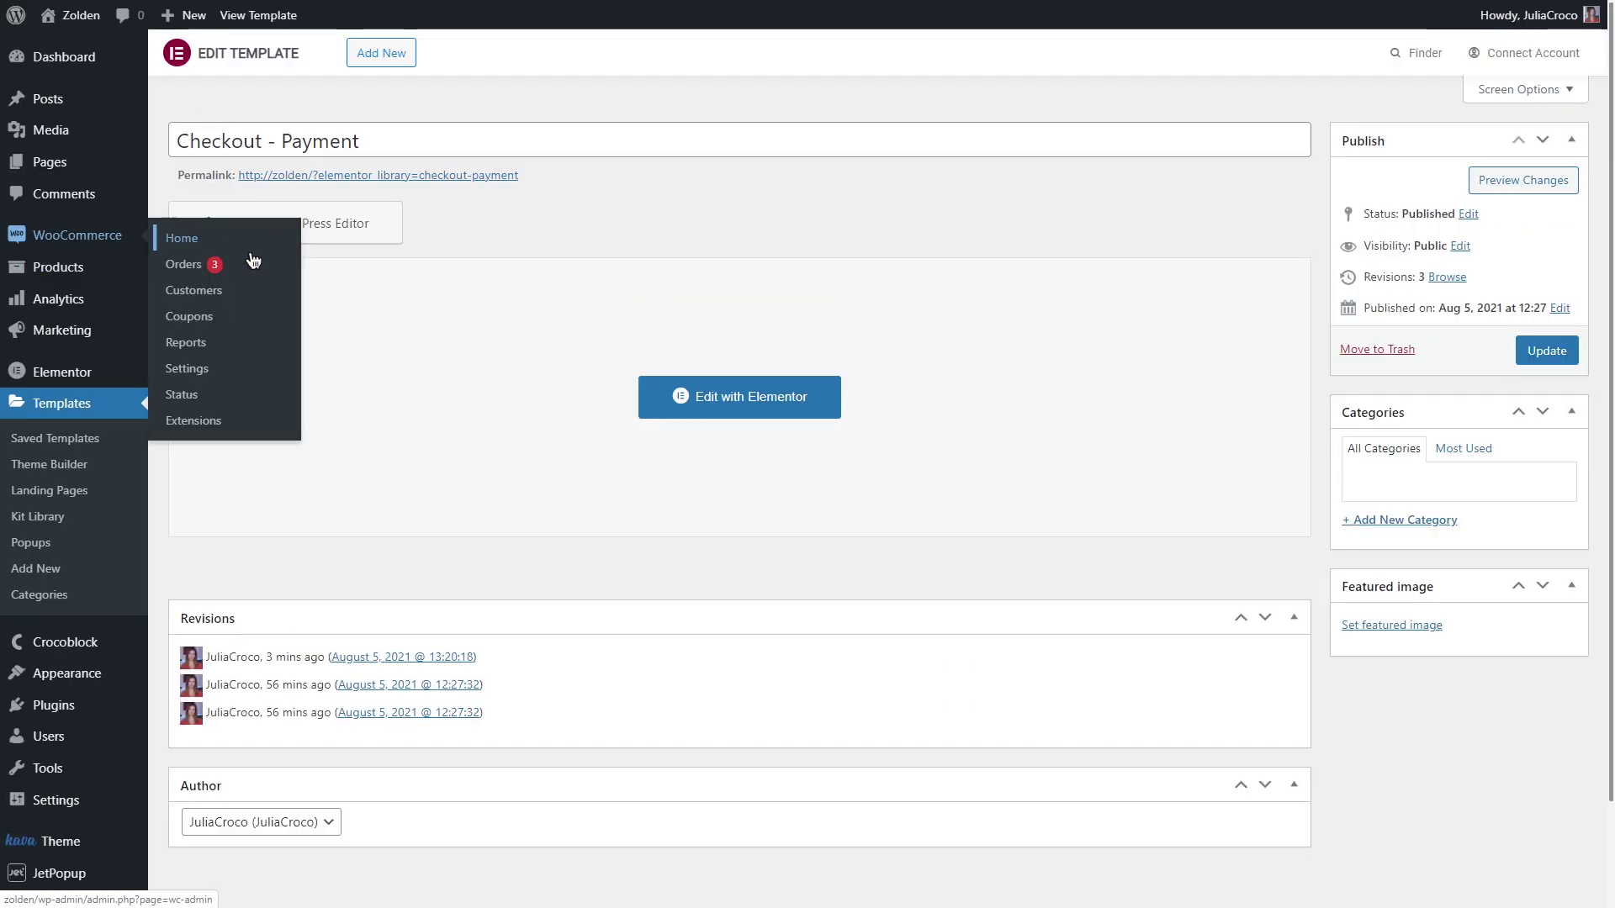
left_click(247, 370)
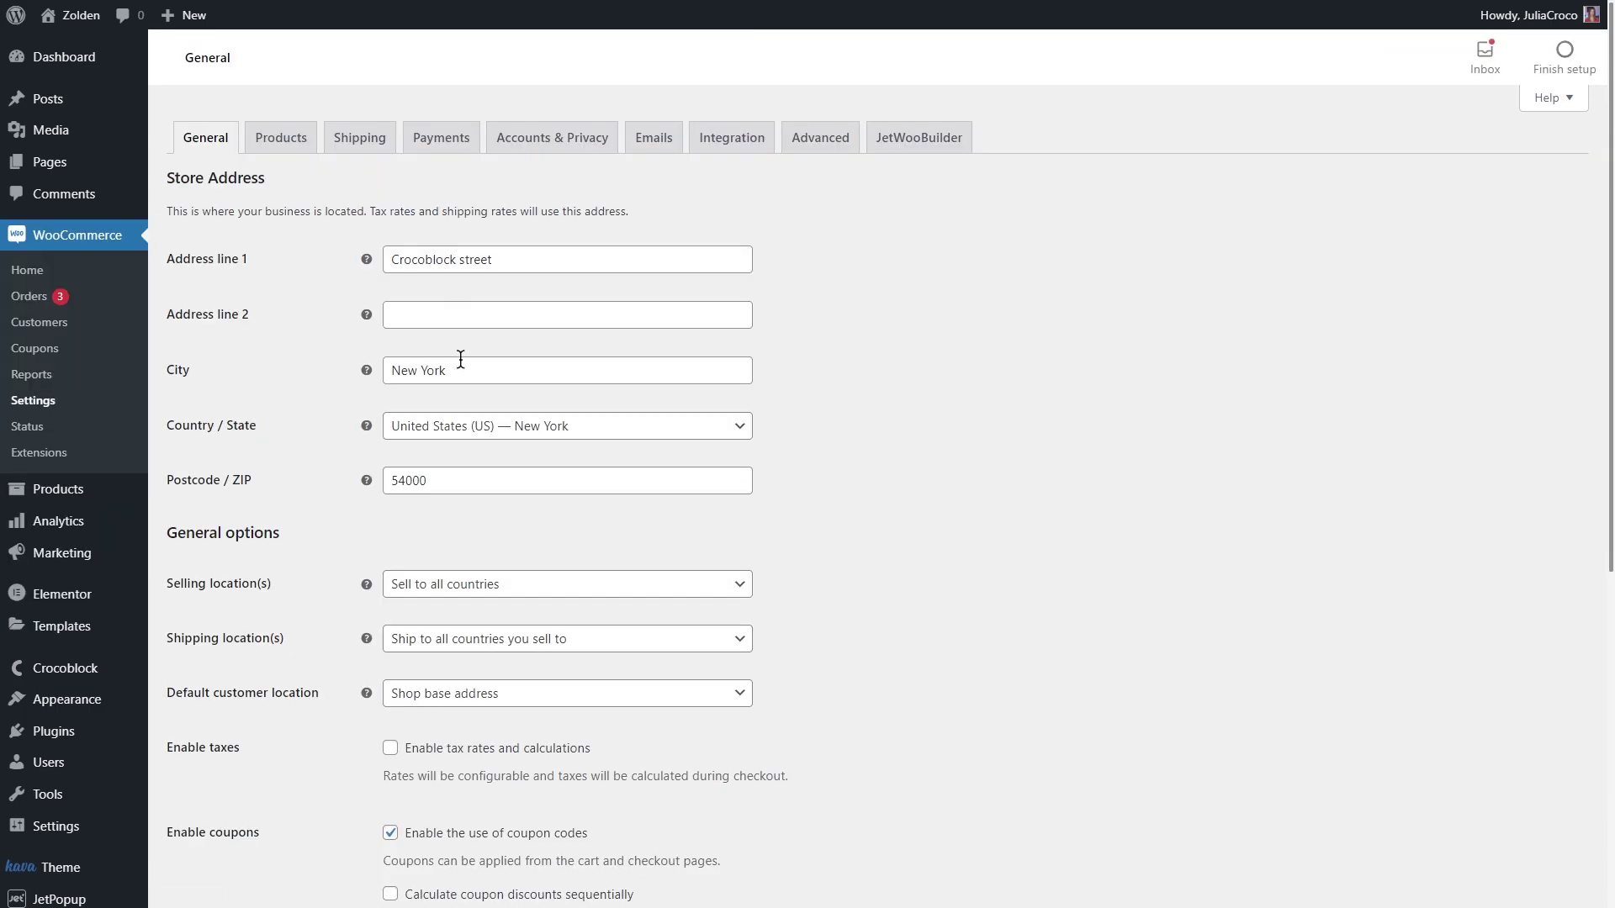
left_click(925, 139)
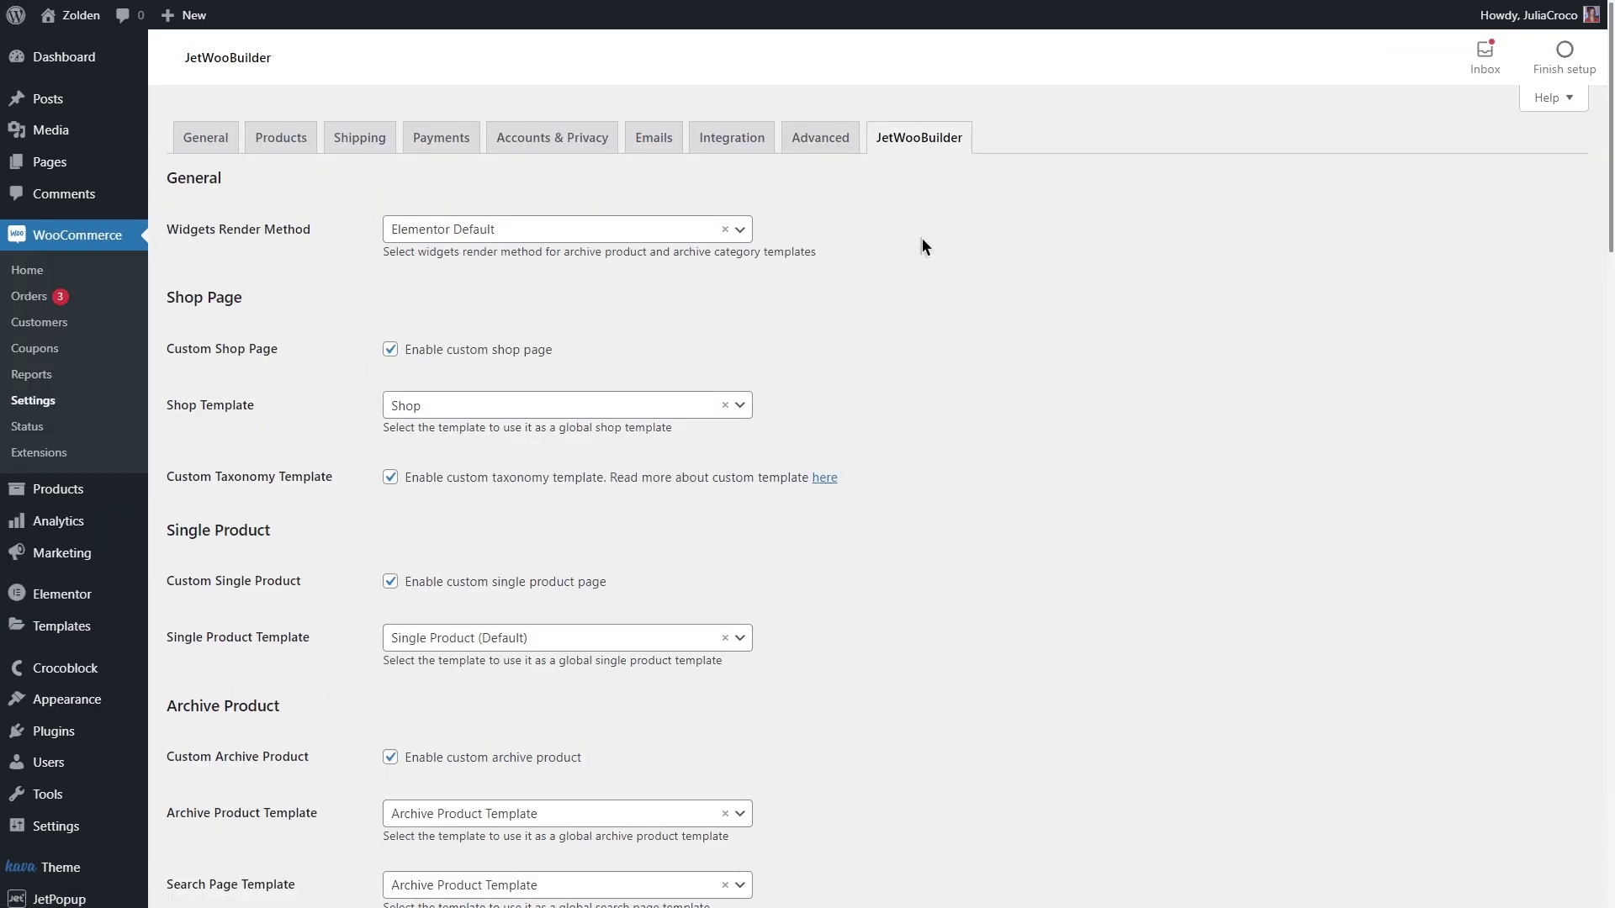
scroll(924, 316, "down", 2)
scroll(925, 316, "down", 15)
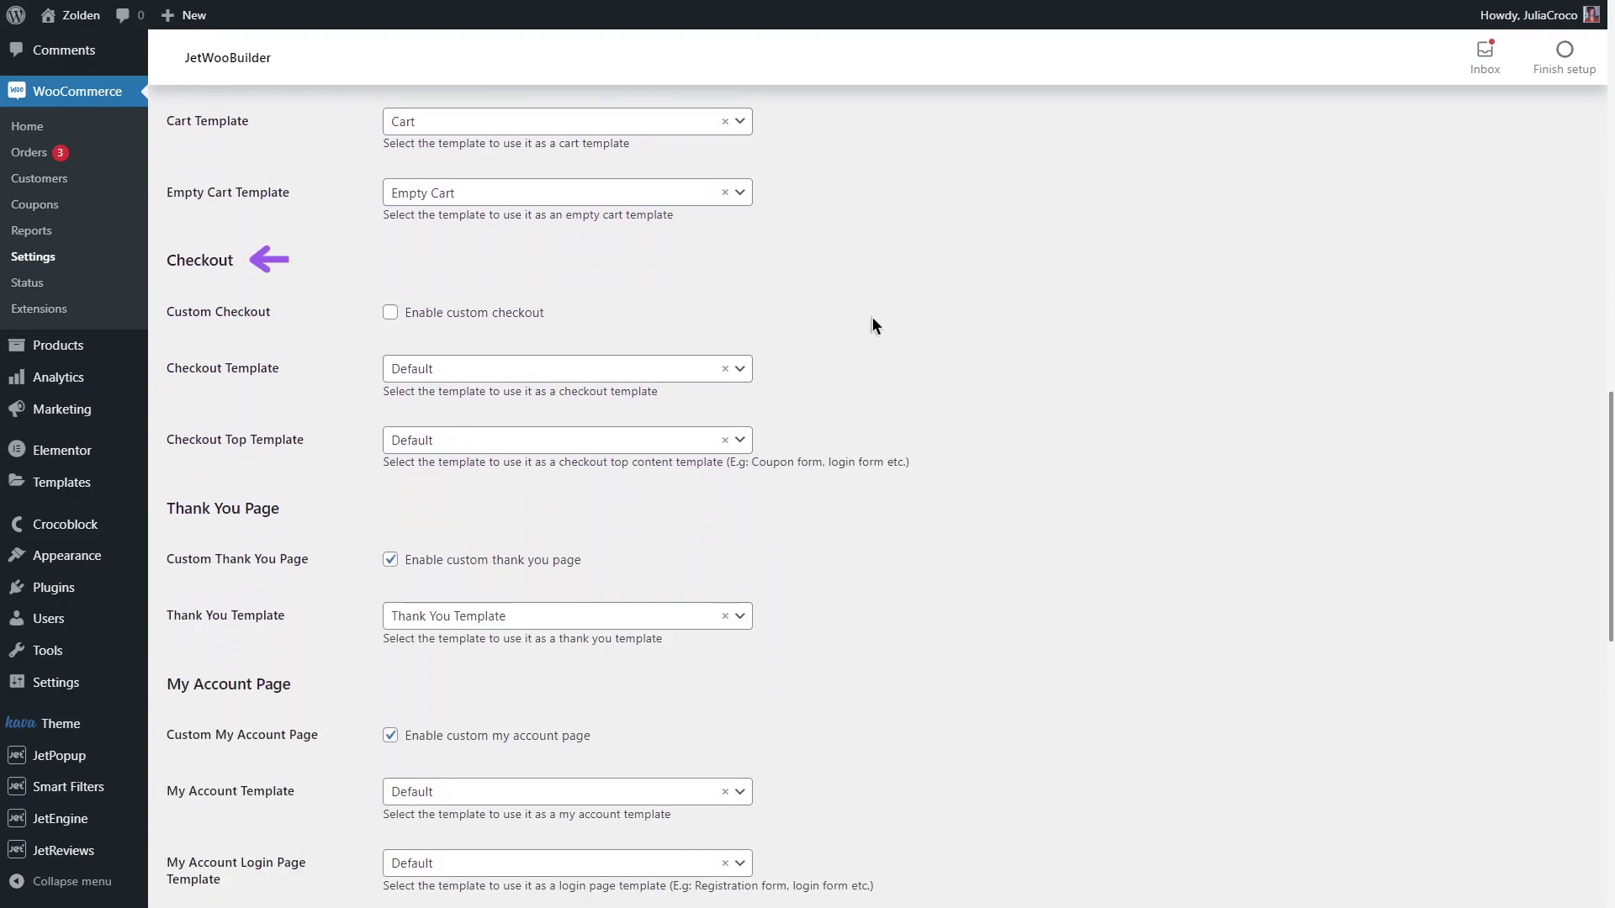
- Enable custom checkout, choose Checkout Main Template and Checkout Top Template, and save
left_click(430, 314)
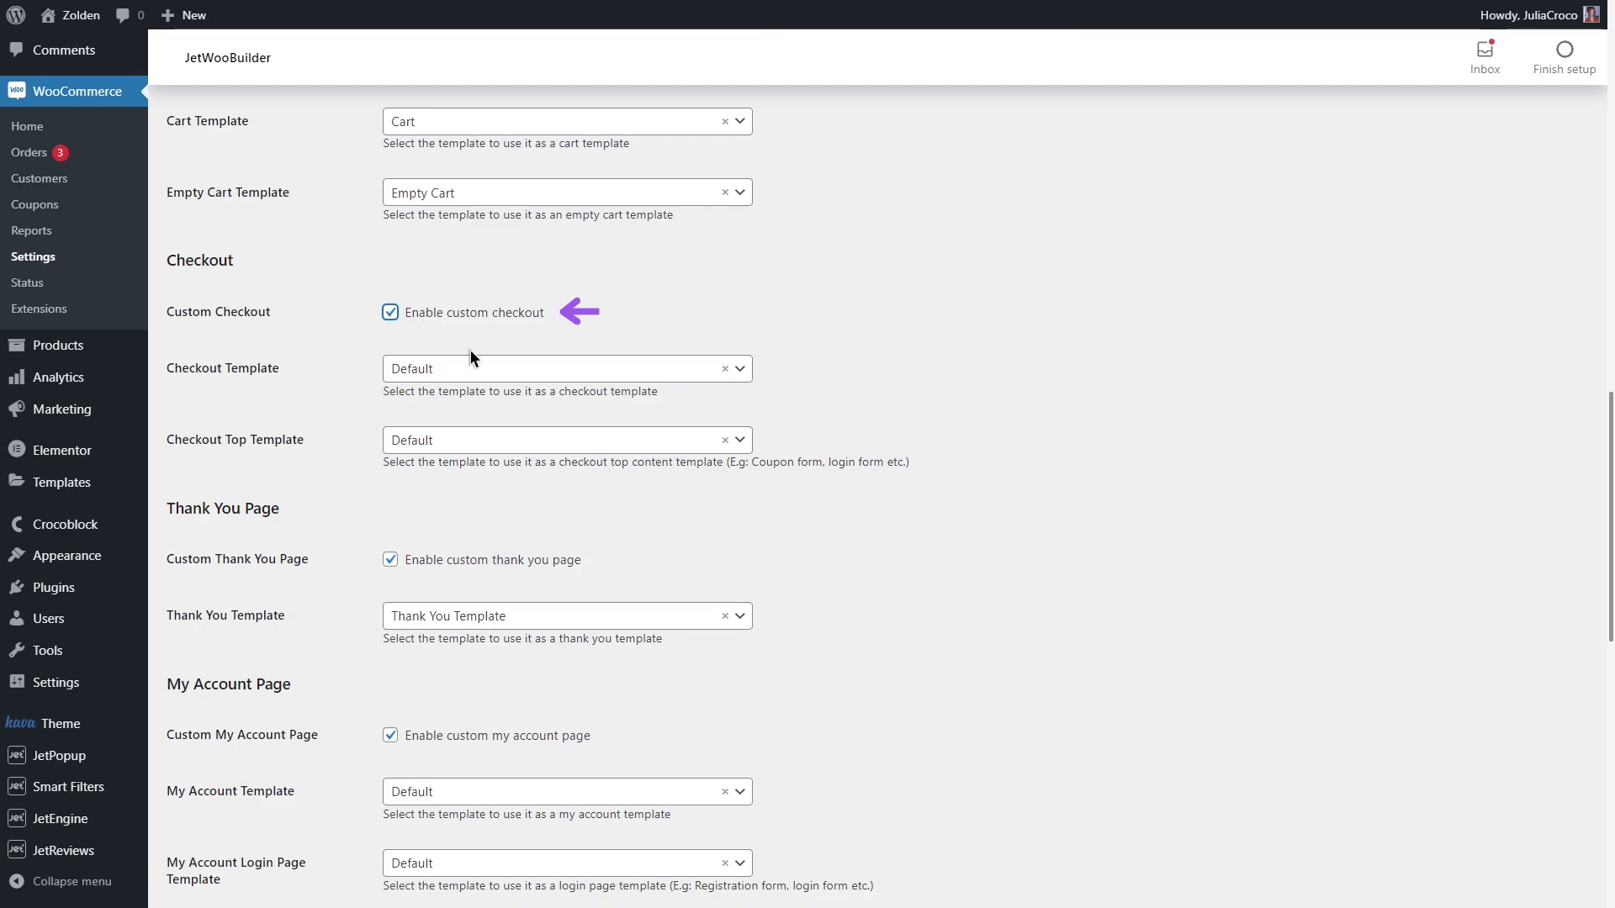
left_click(490, 368)
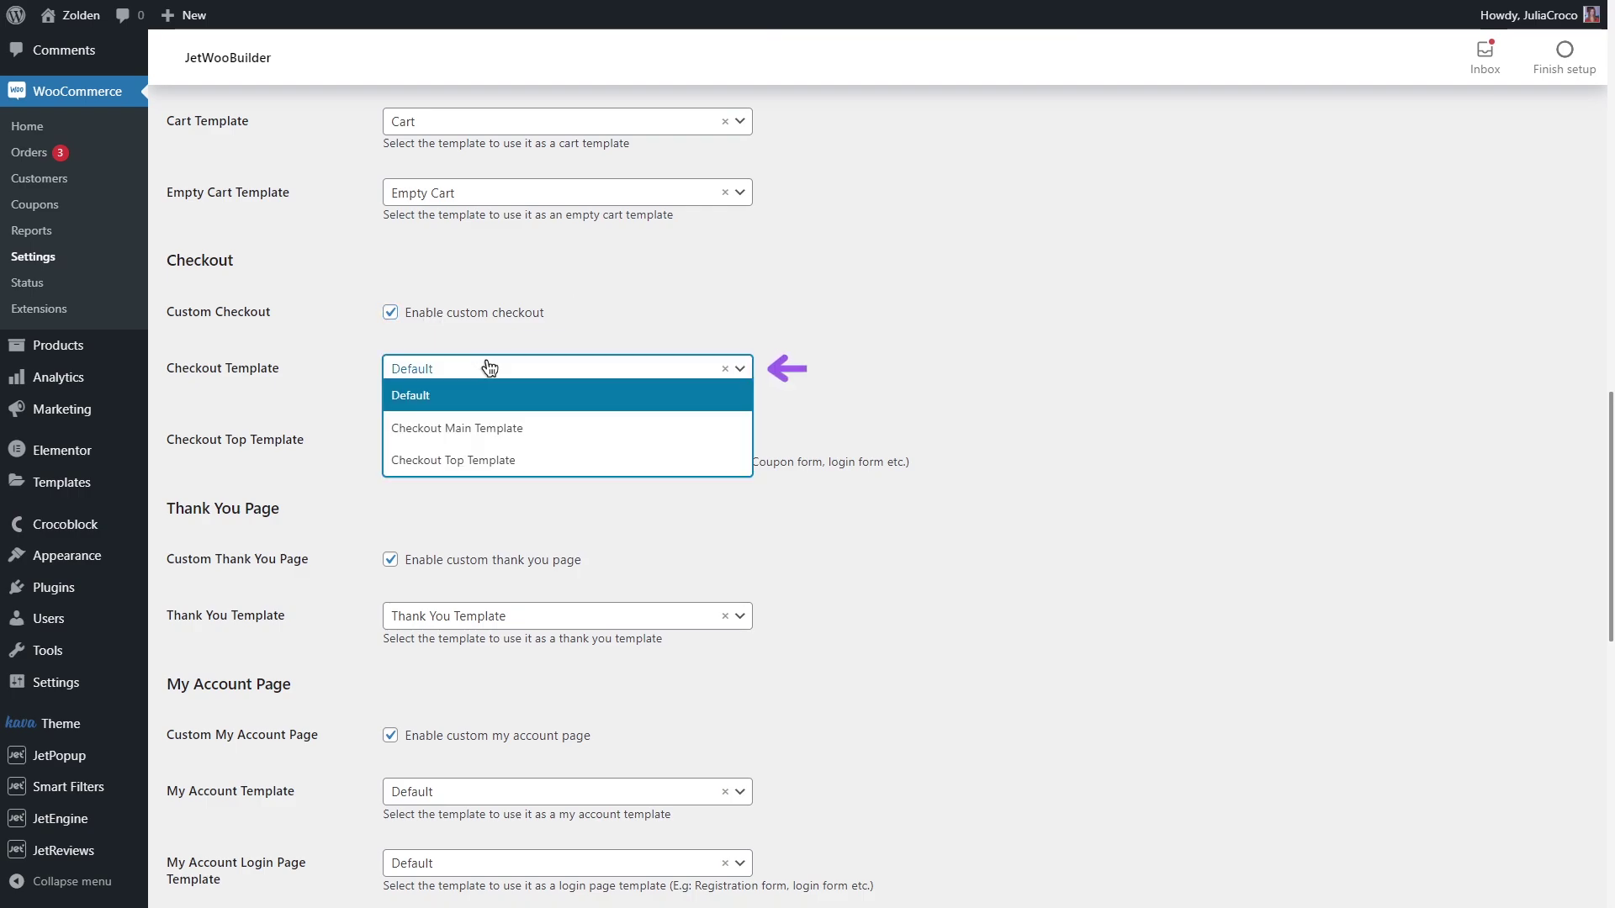
left_click(532, 426)
left_click(517, 440)
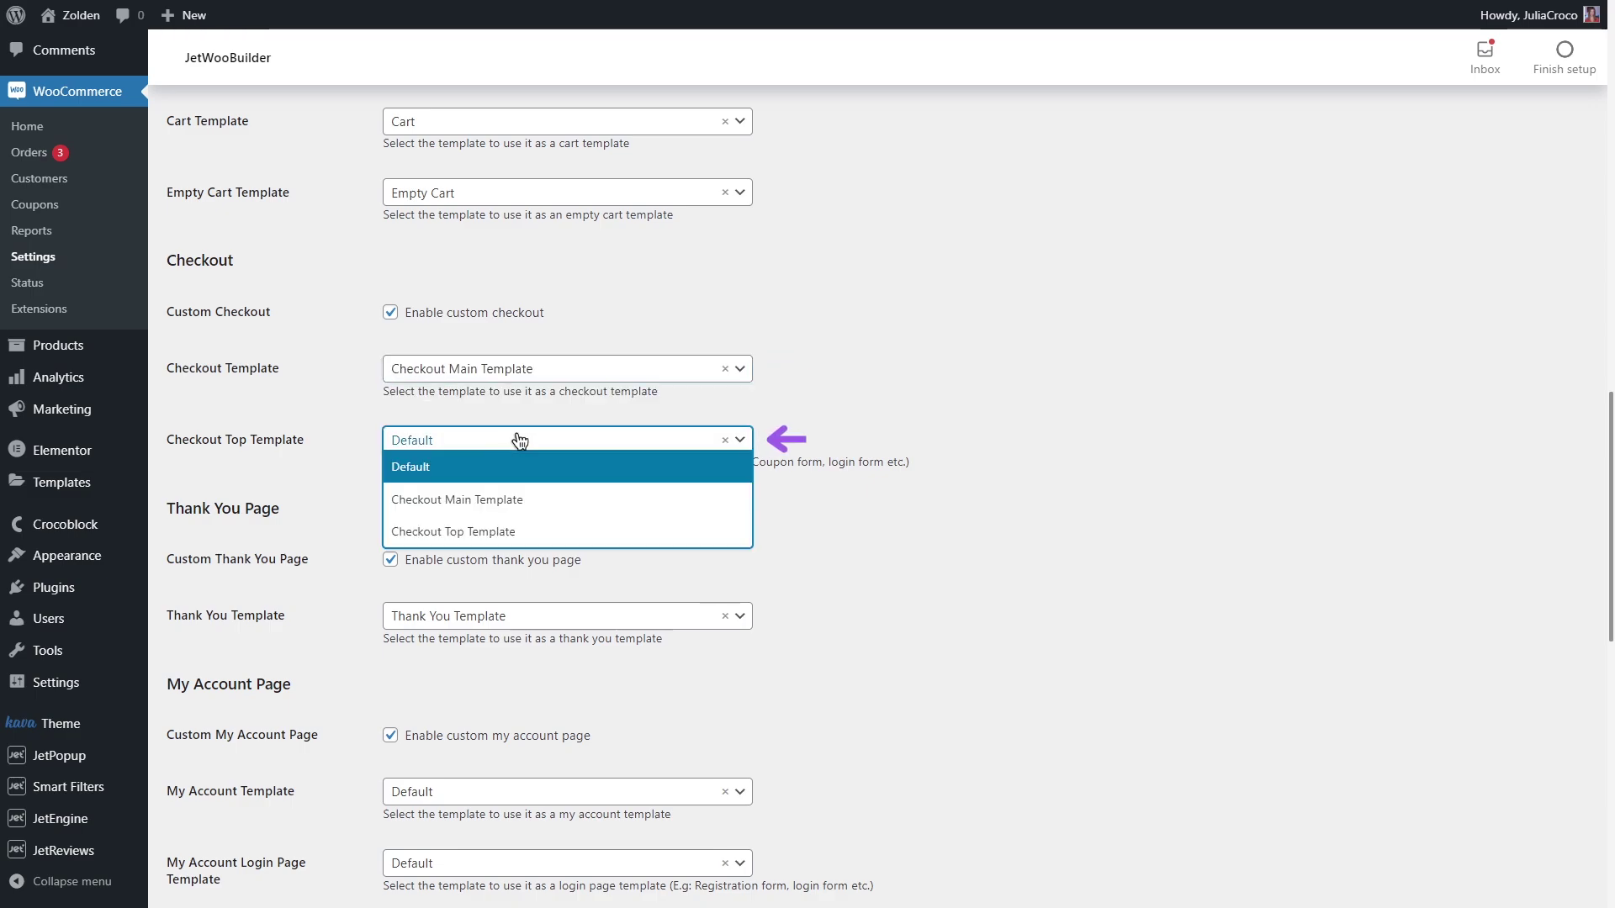
left_click(540, 528)
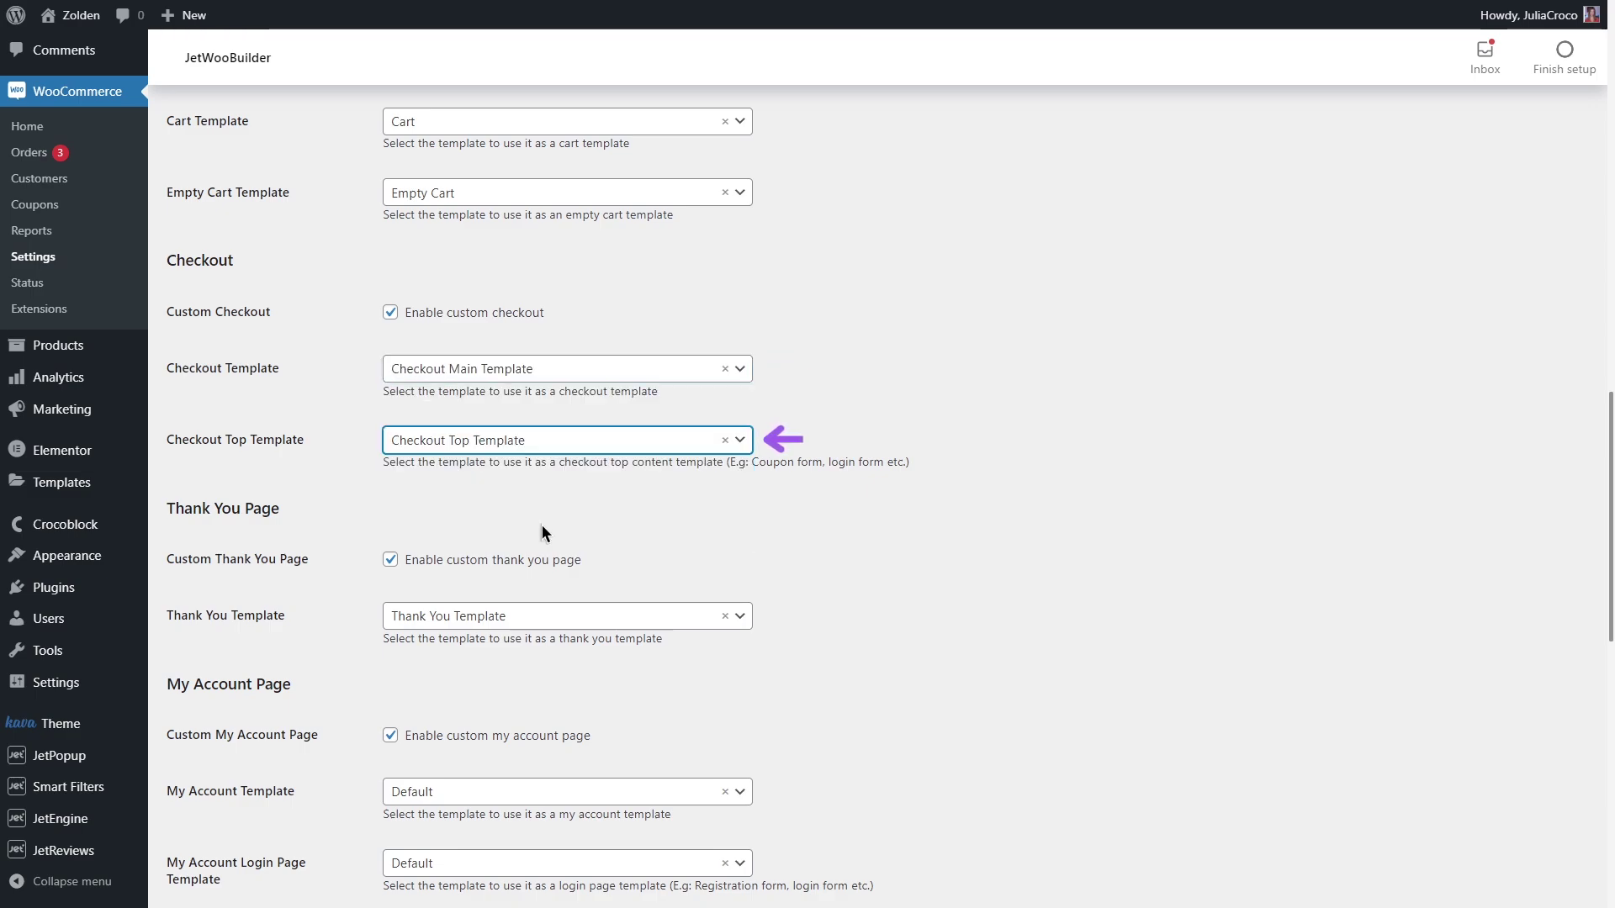
scroll(814, 627, "down", 10)
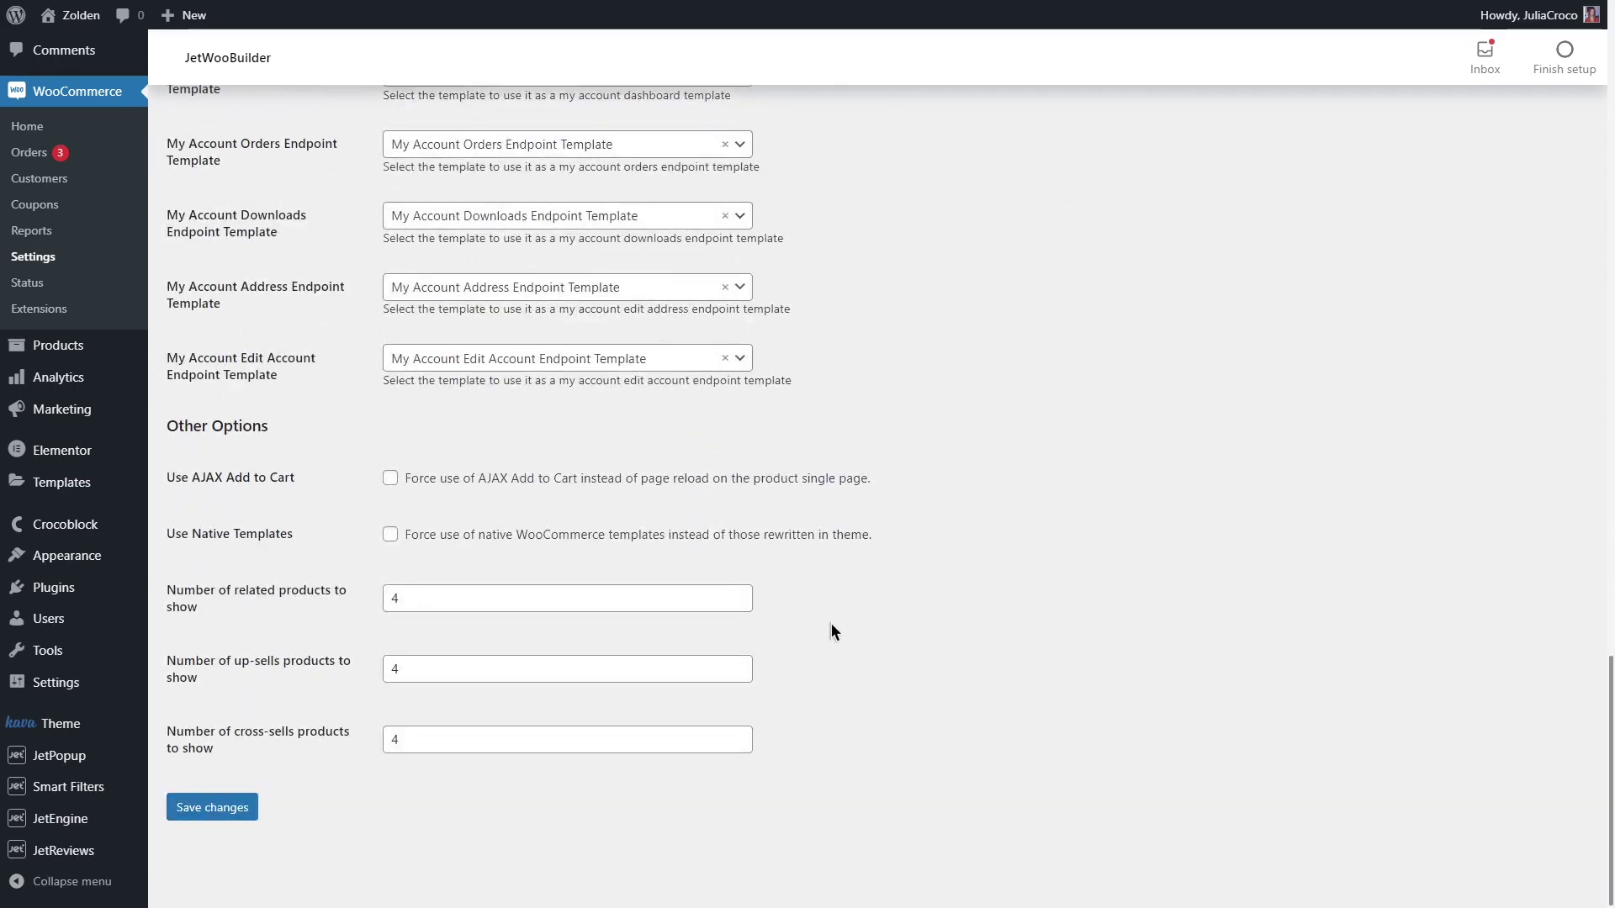
left_click(215, 806)
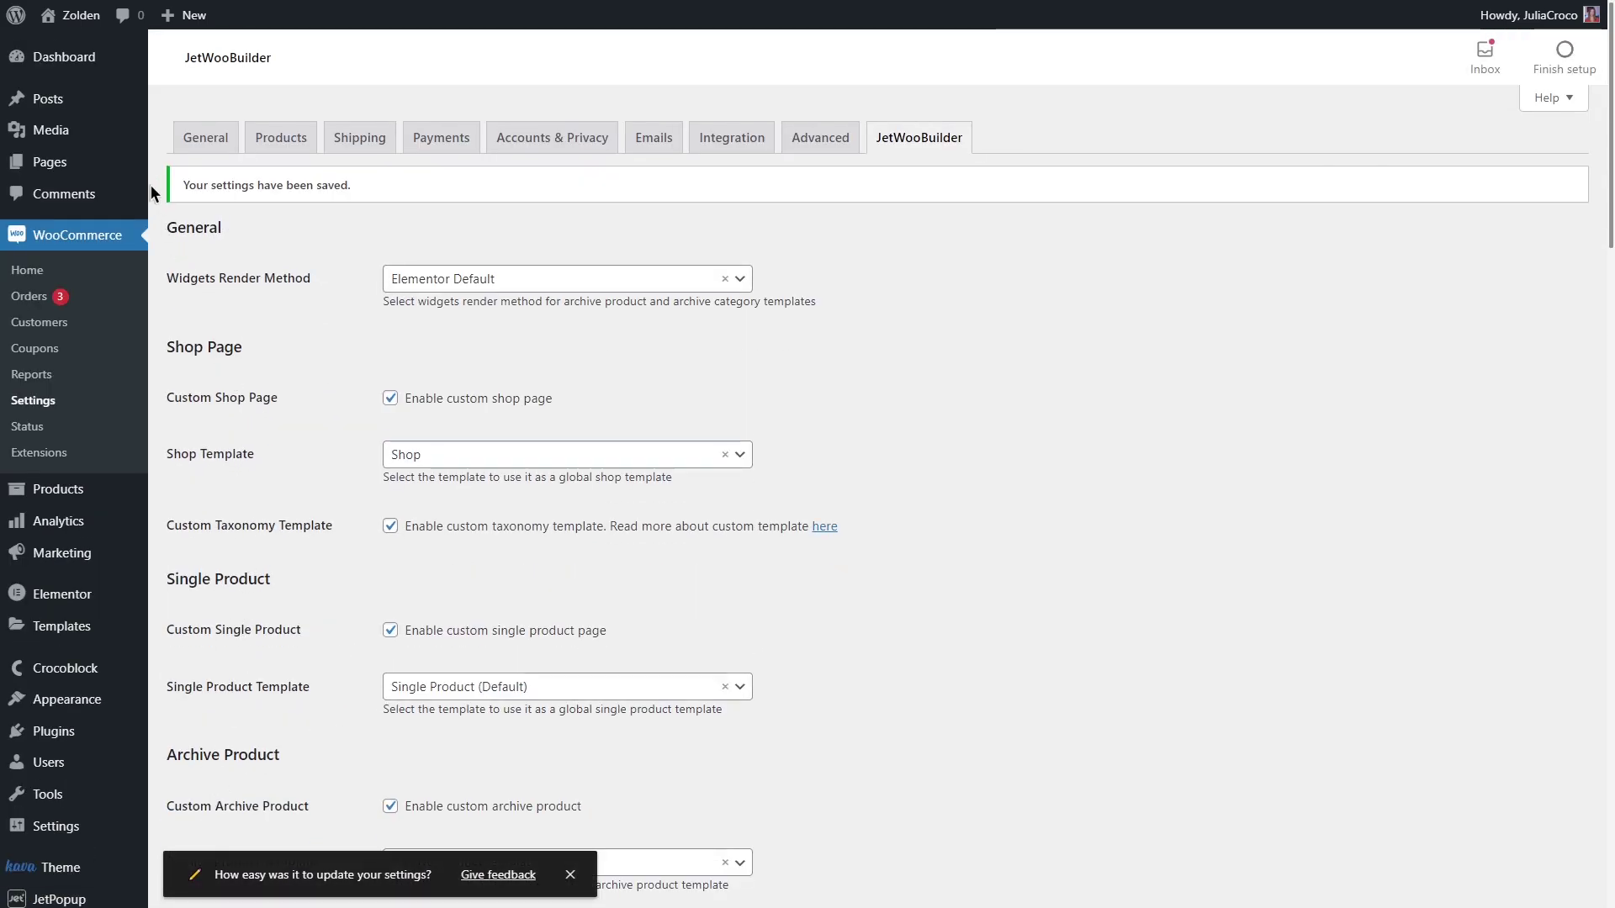
- Visit the Zolden storefront and go to checkout from the mini-cart
mouse_move(78, 19)
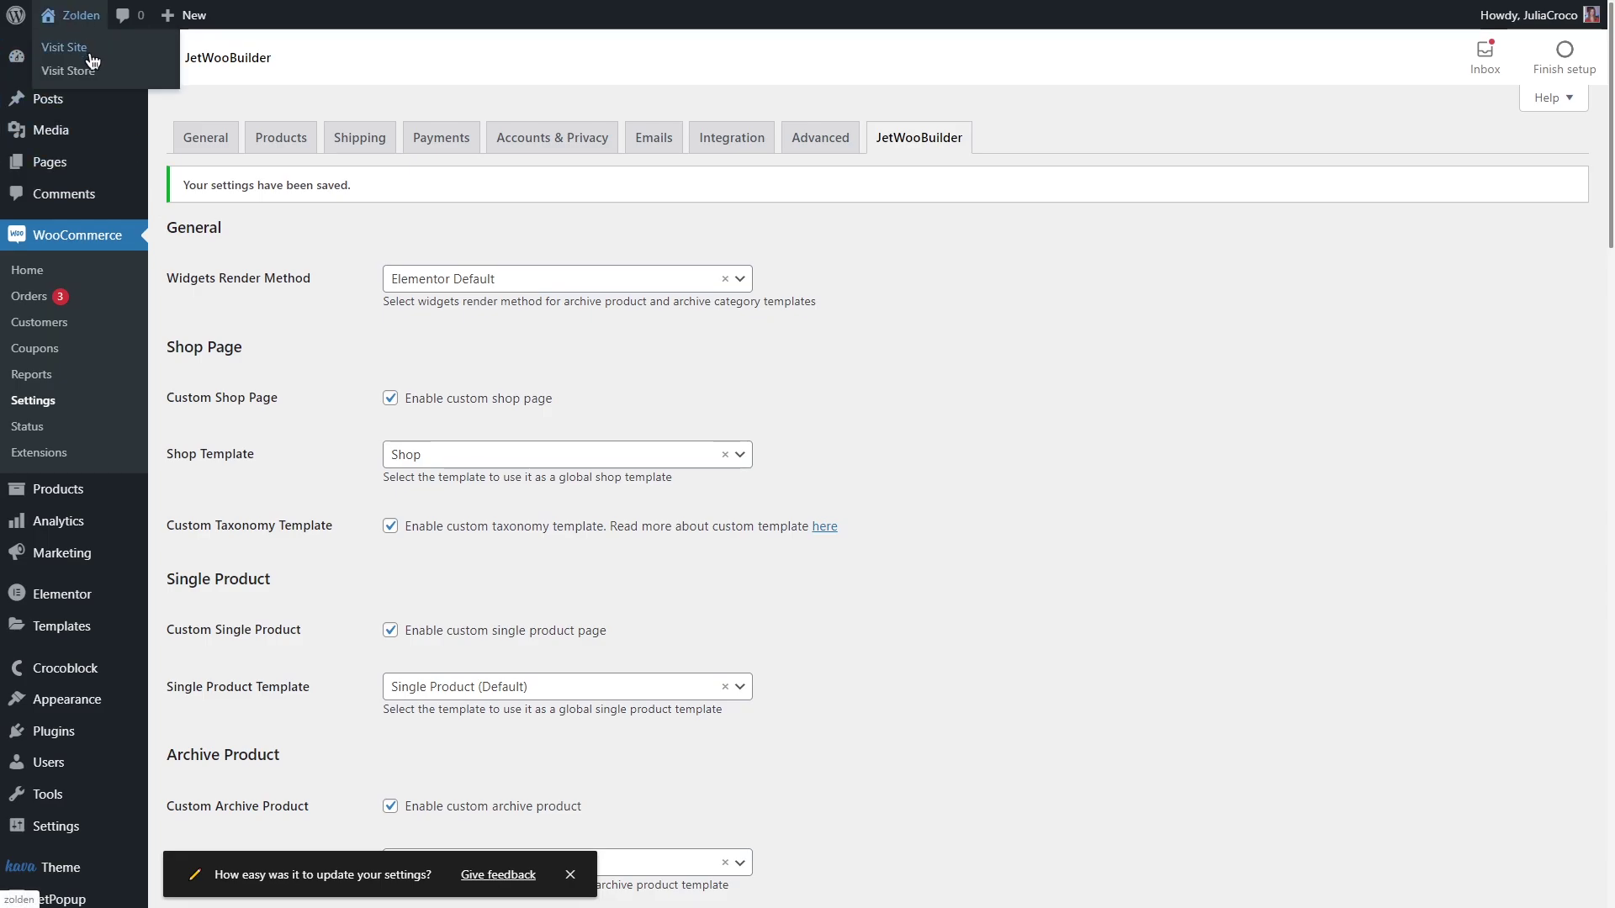
left_click(91, 52)
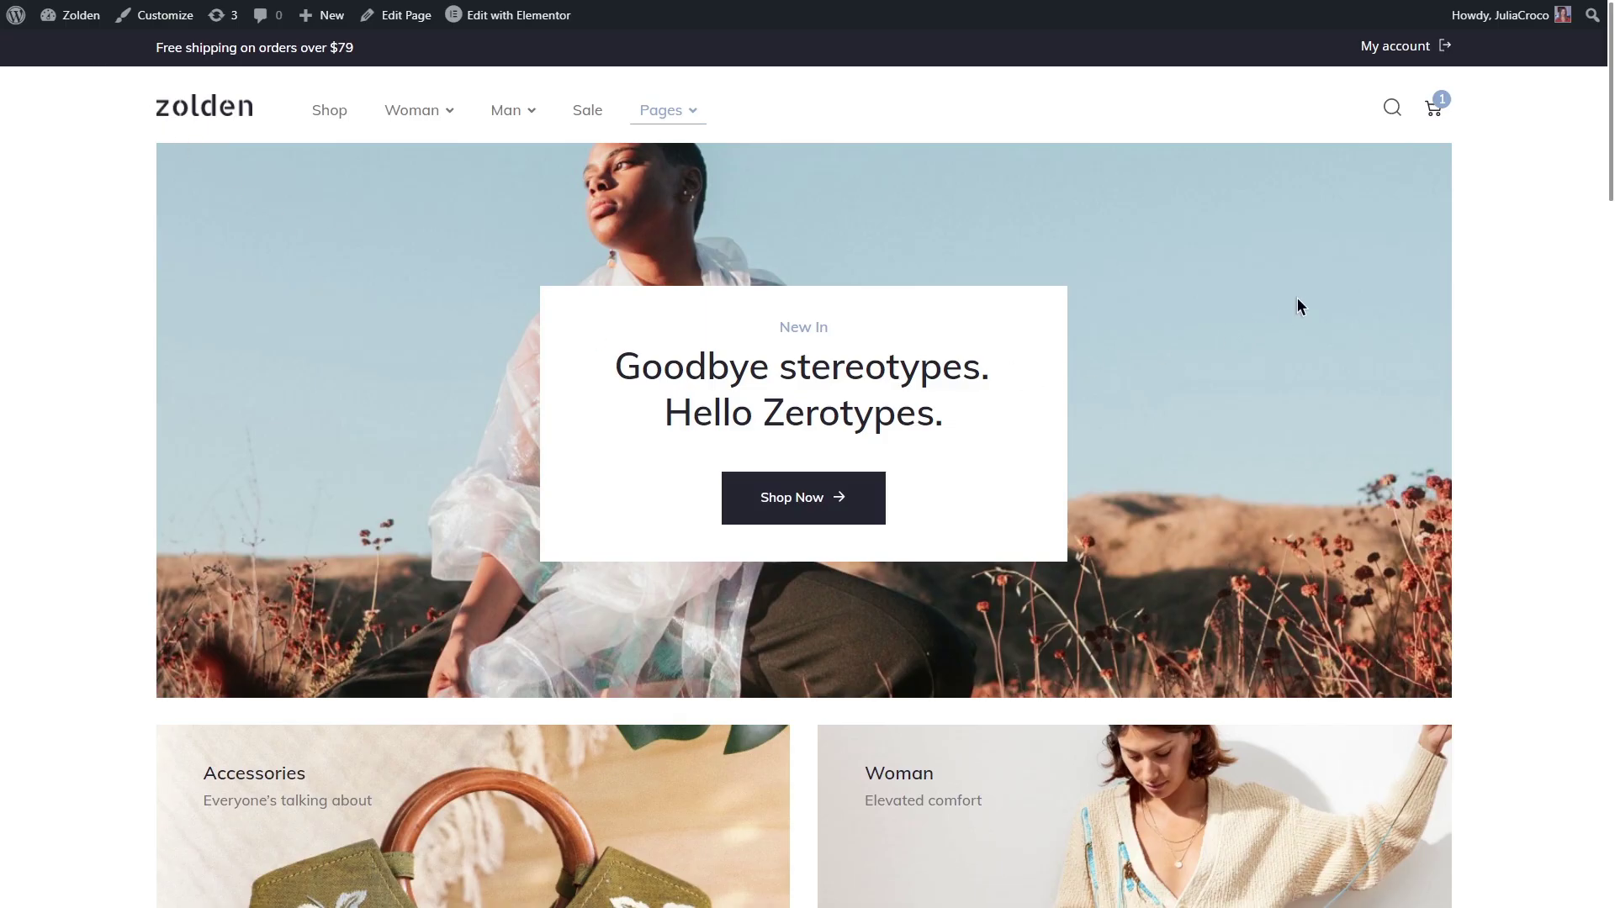
mouse_move(1440, 120)
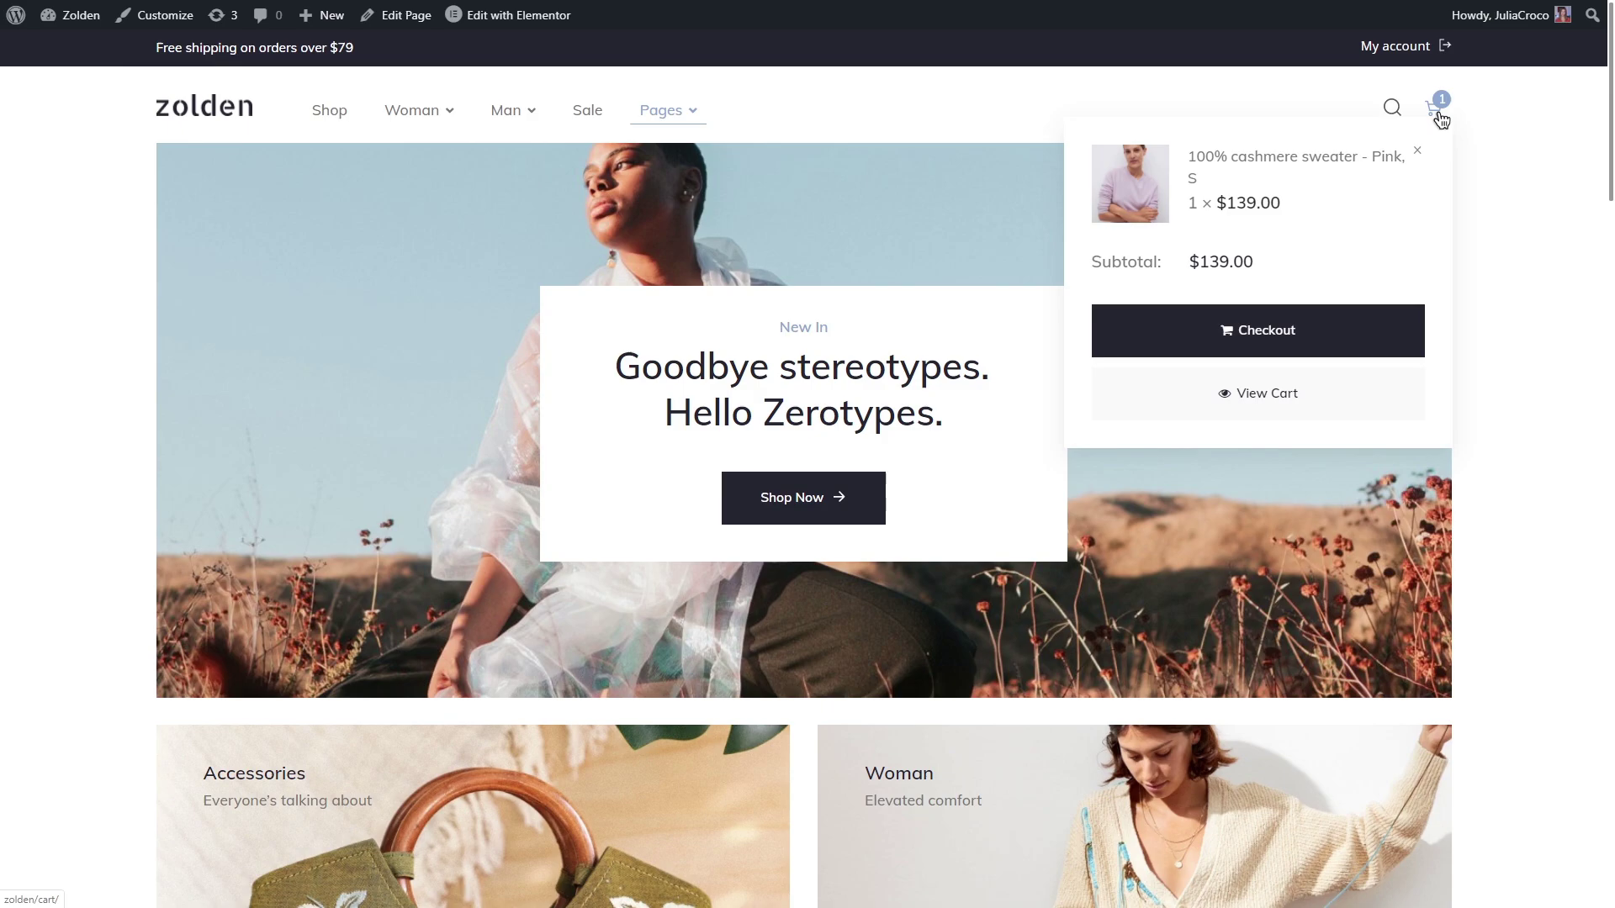
left_click(1306, 329)
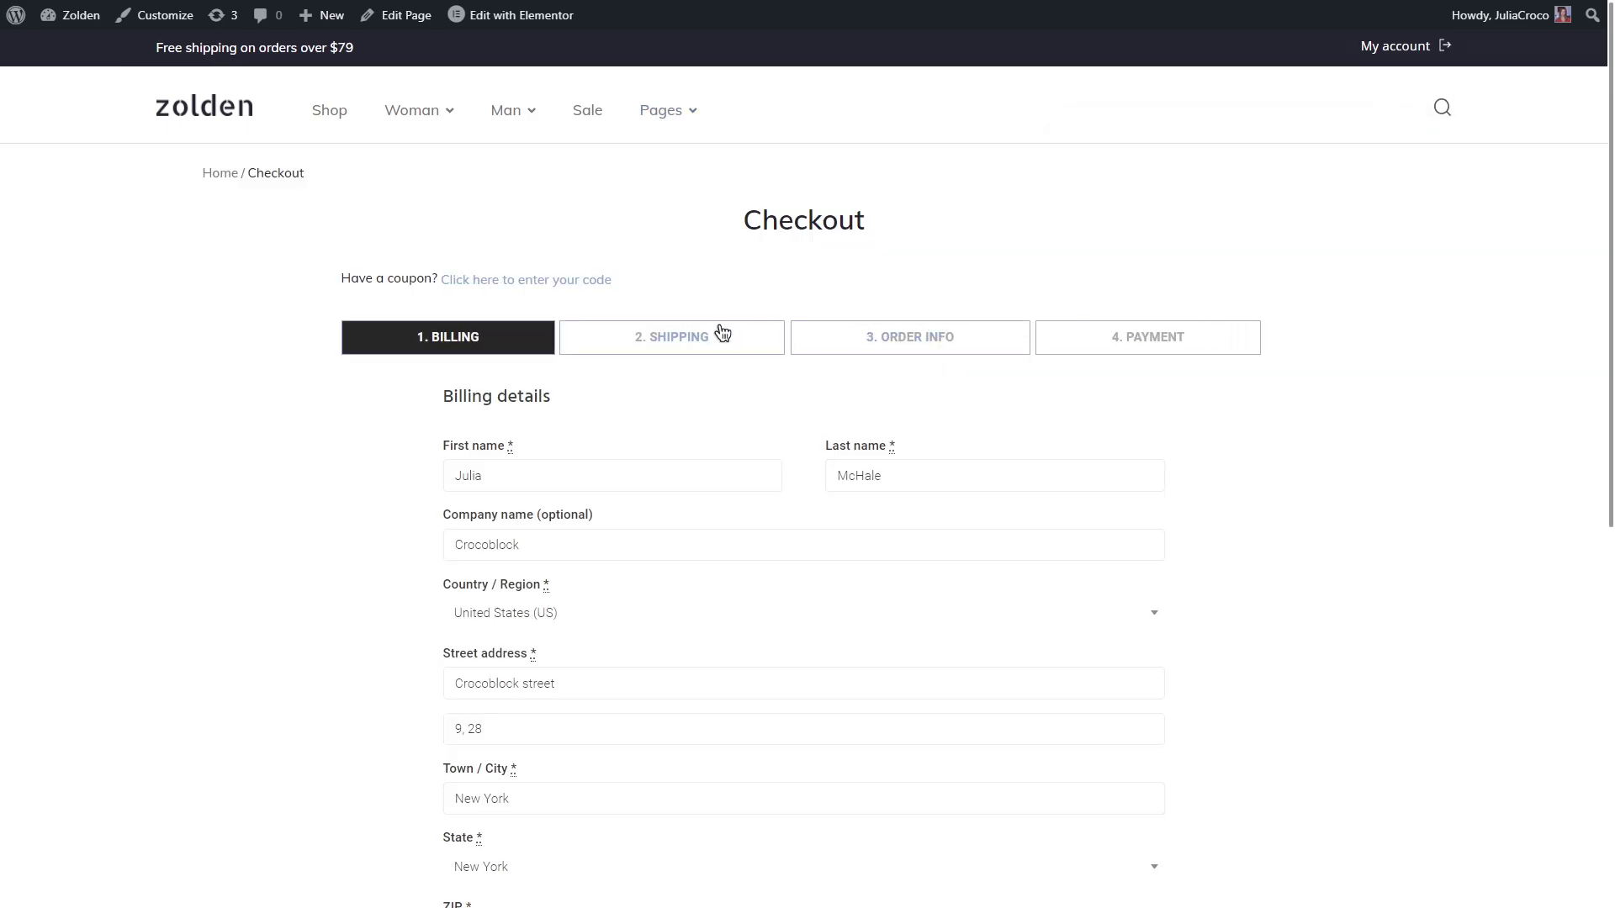
- Step through Shipping, Order Info and Payment, back to Billing, then return to Shipping
left_click(719, 332)
left_click(971, 336)
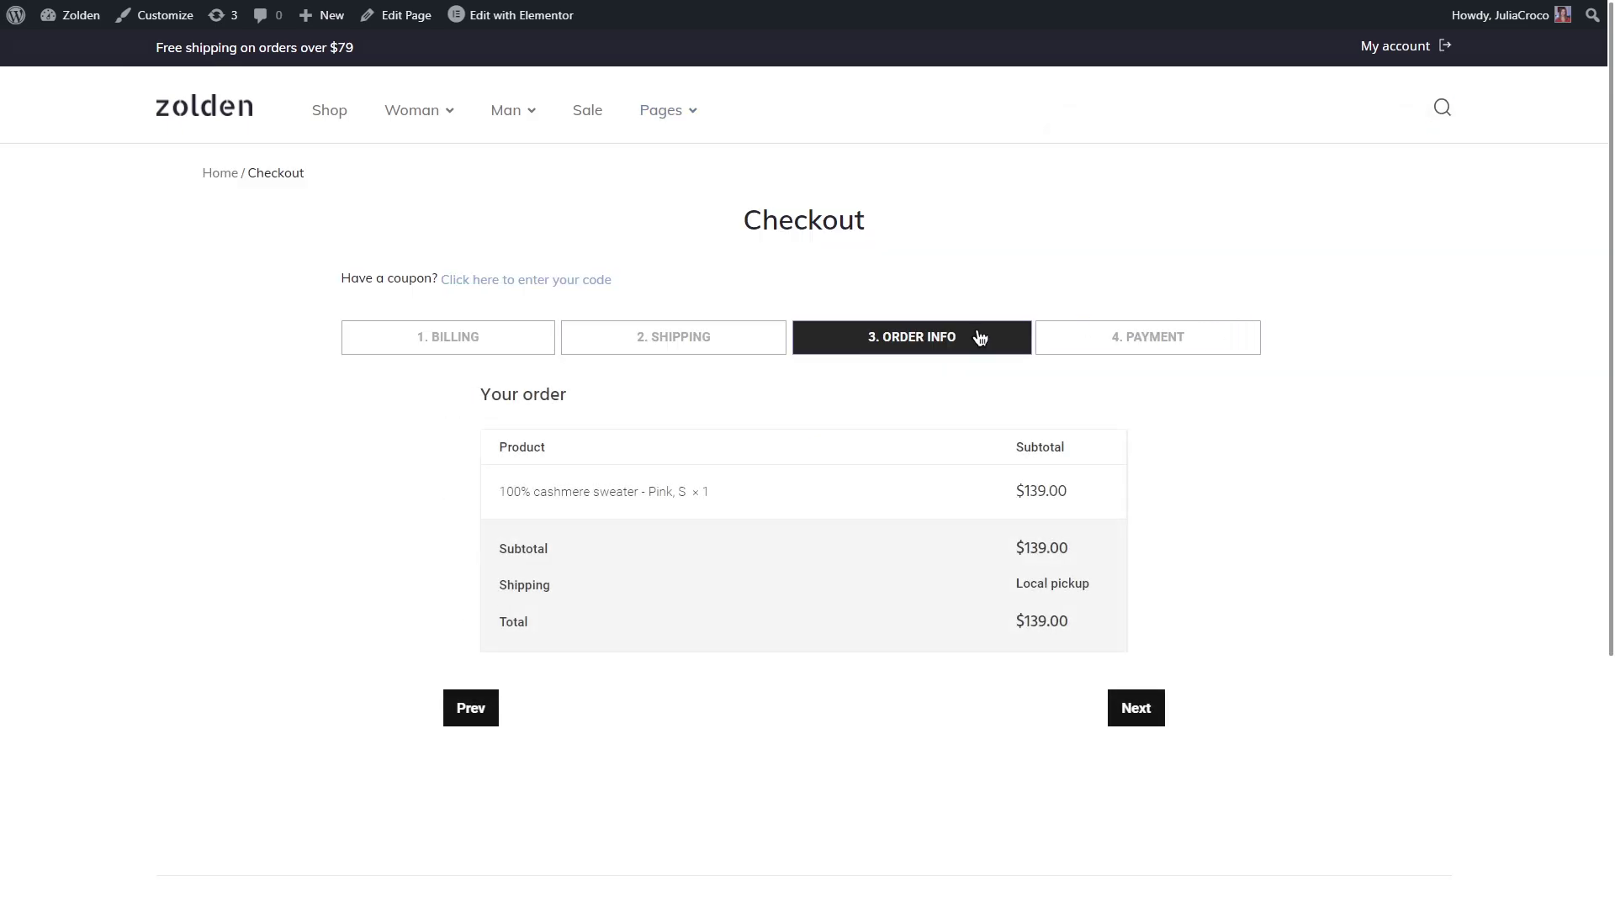
left_click(1075, 339)
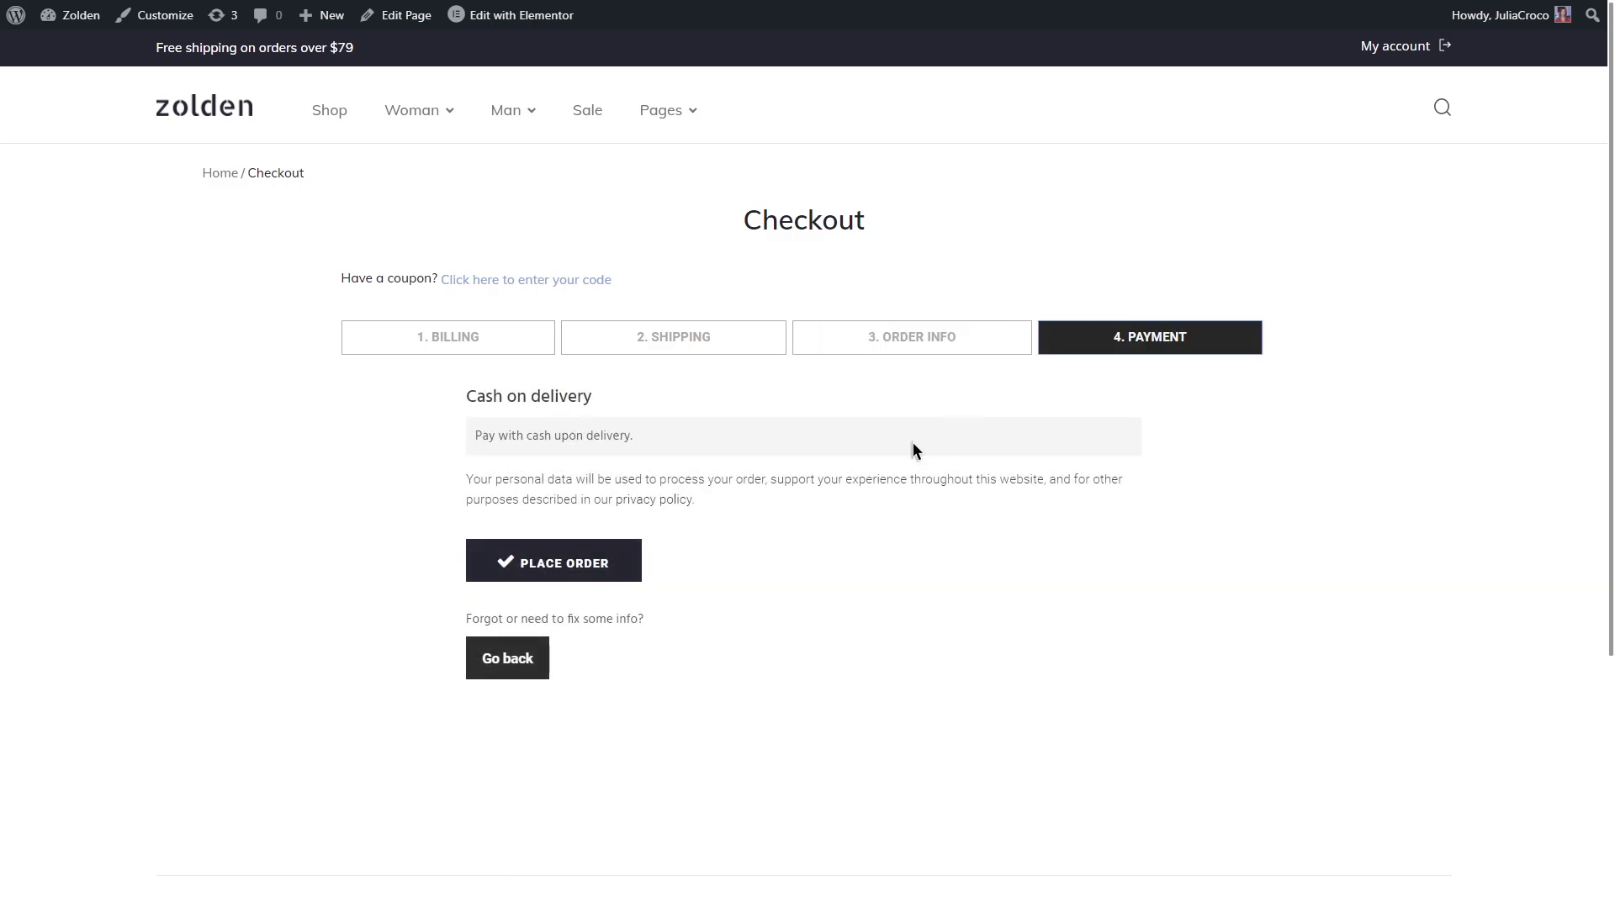
left_click(516, 665)
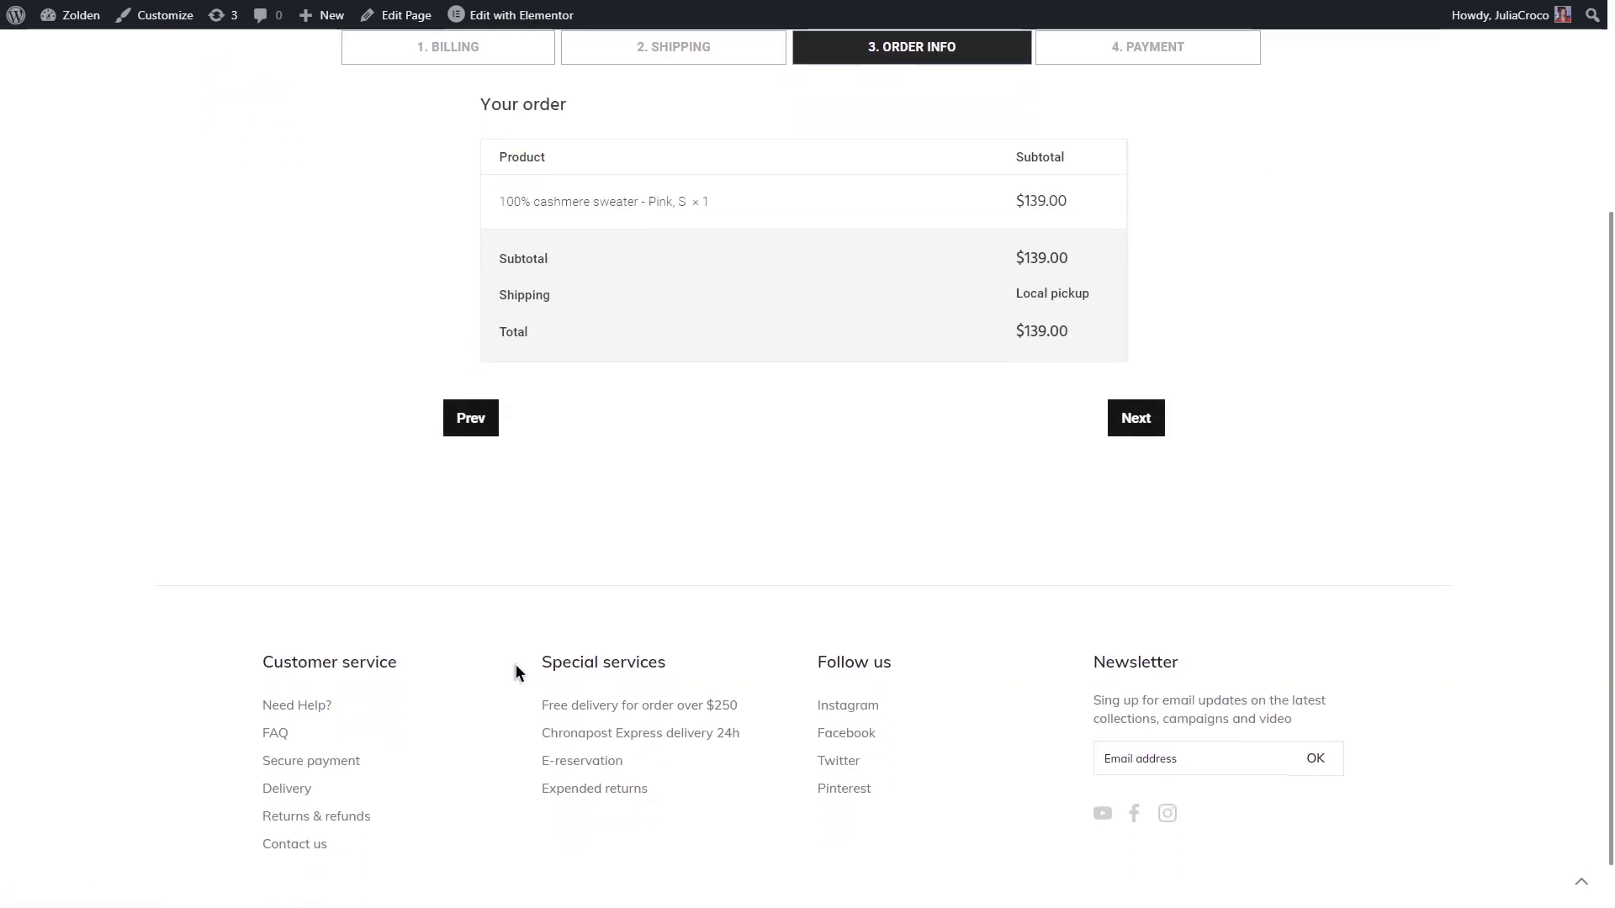
left_click(471, 418)
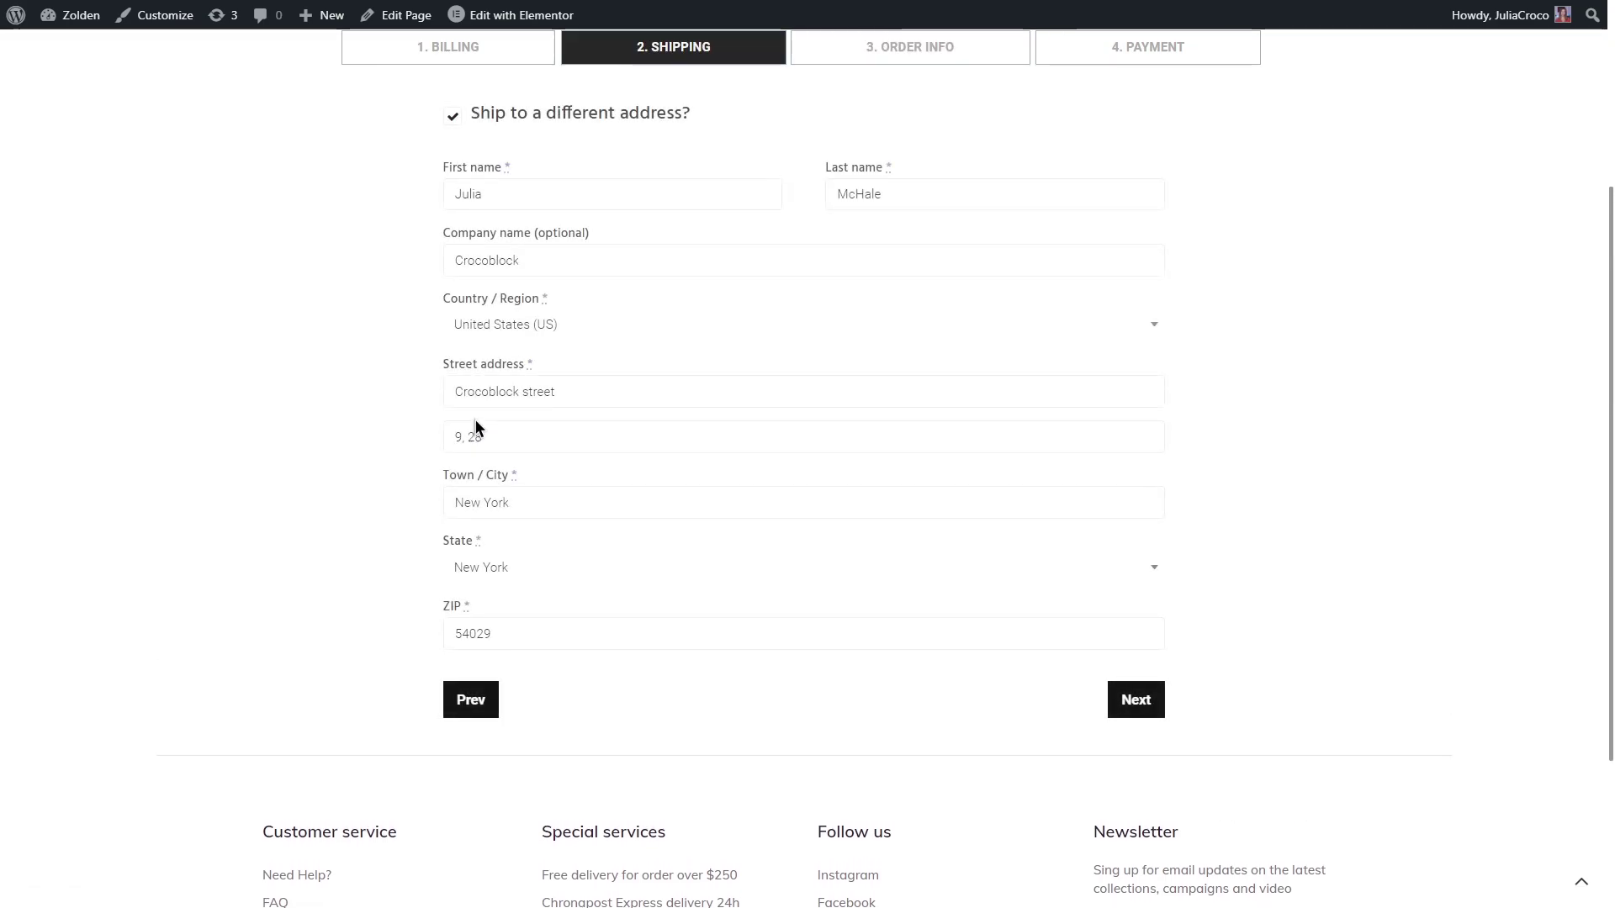
left_click(471, 698)
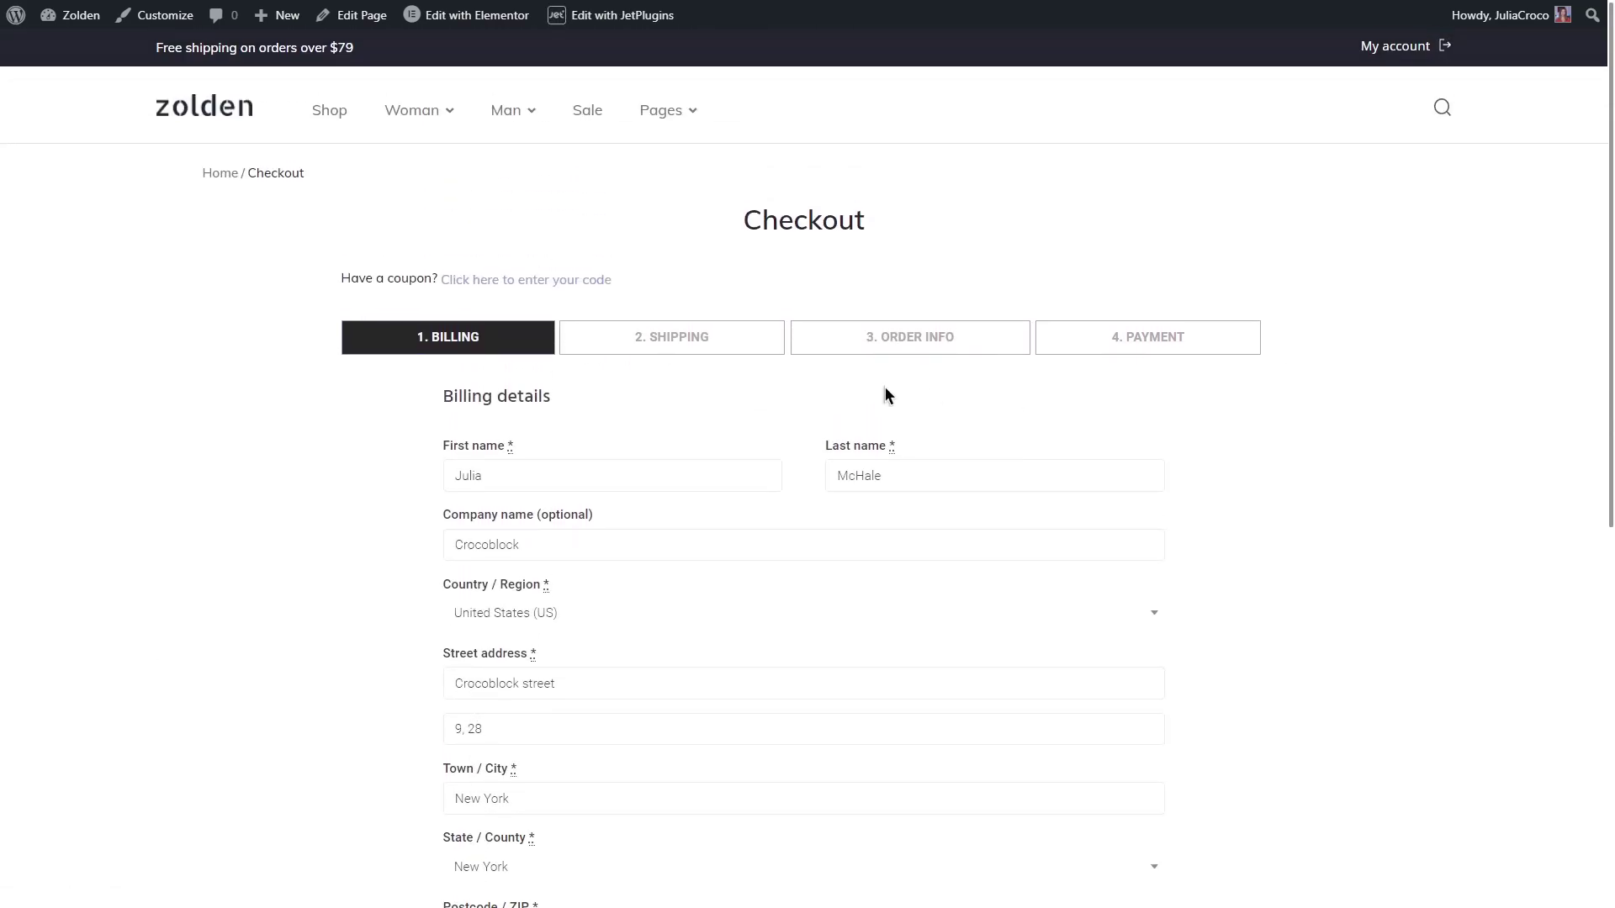
left_click(707, 340)
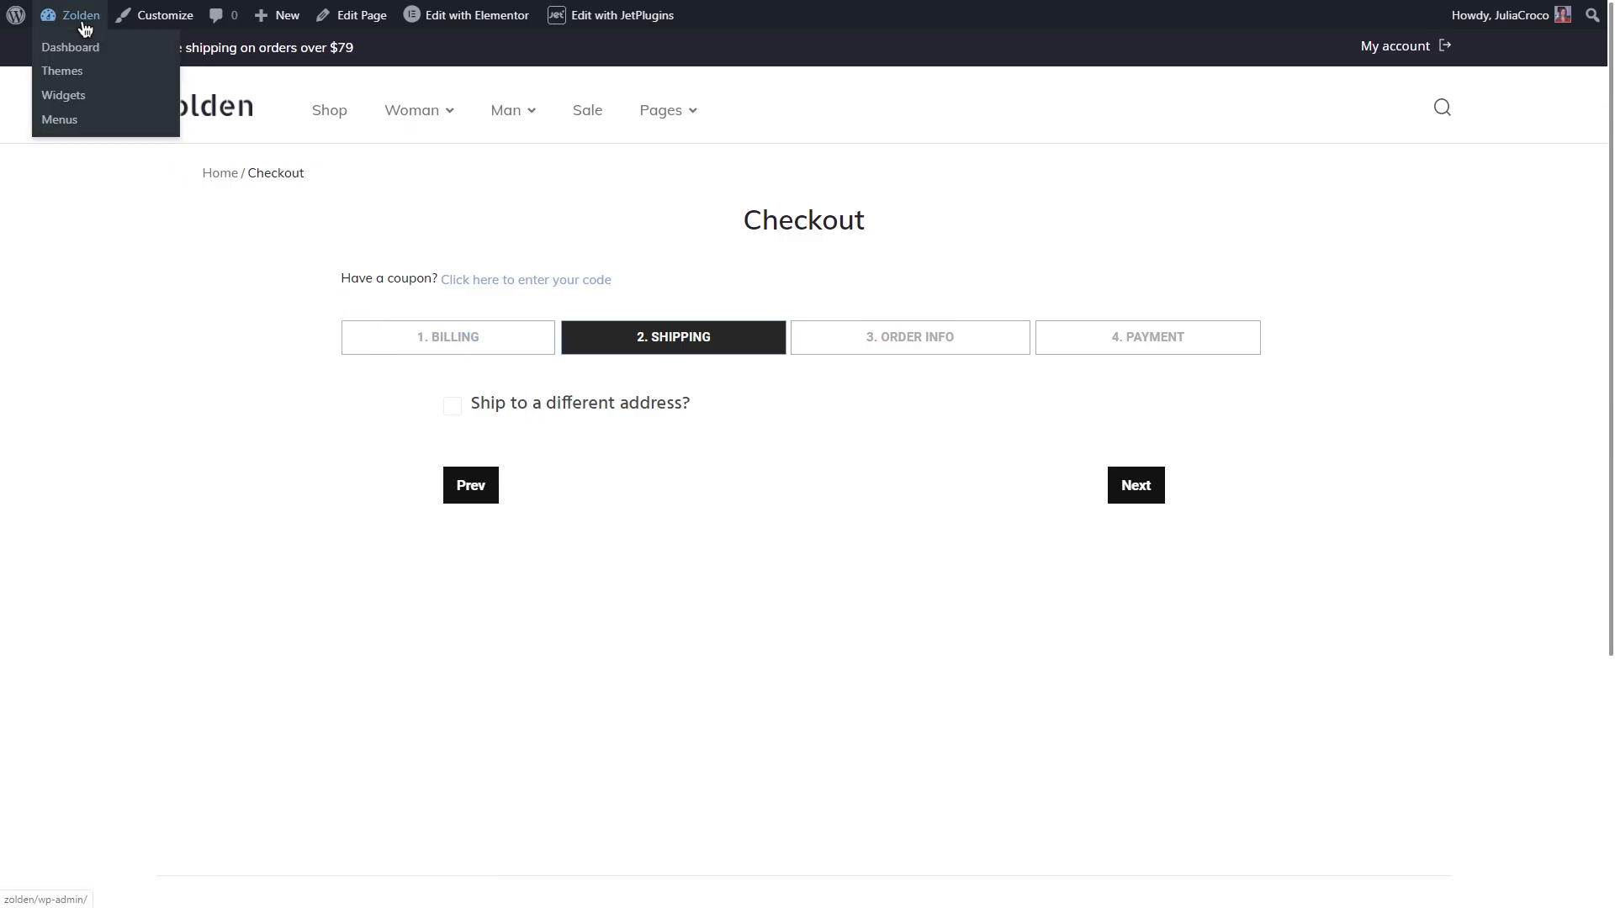
- In WooCommerce Shipping options, select 'Default to customer shipping address' as the shipping destination
left_click(84, 43)
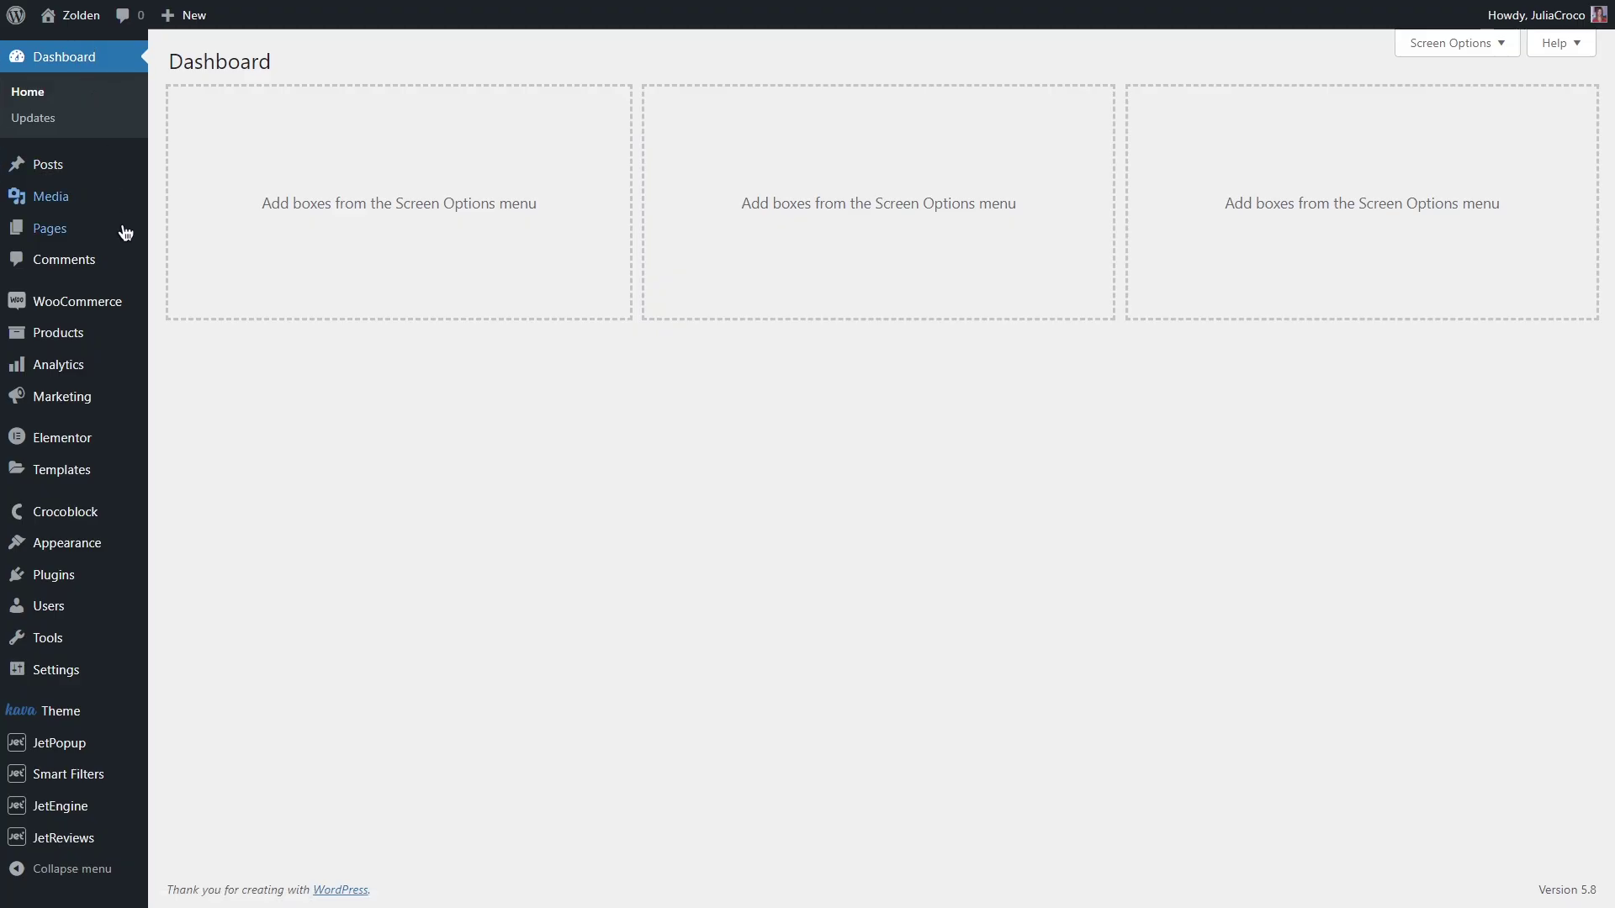
mouse_move(133, 303)
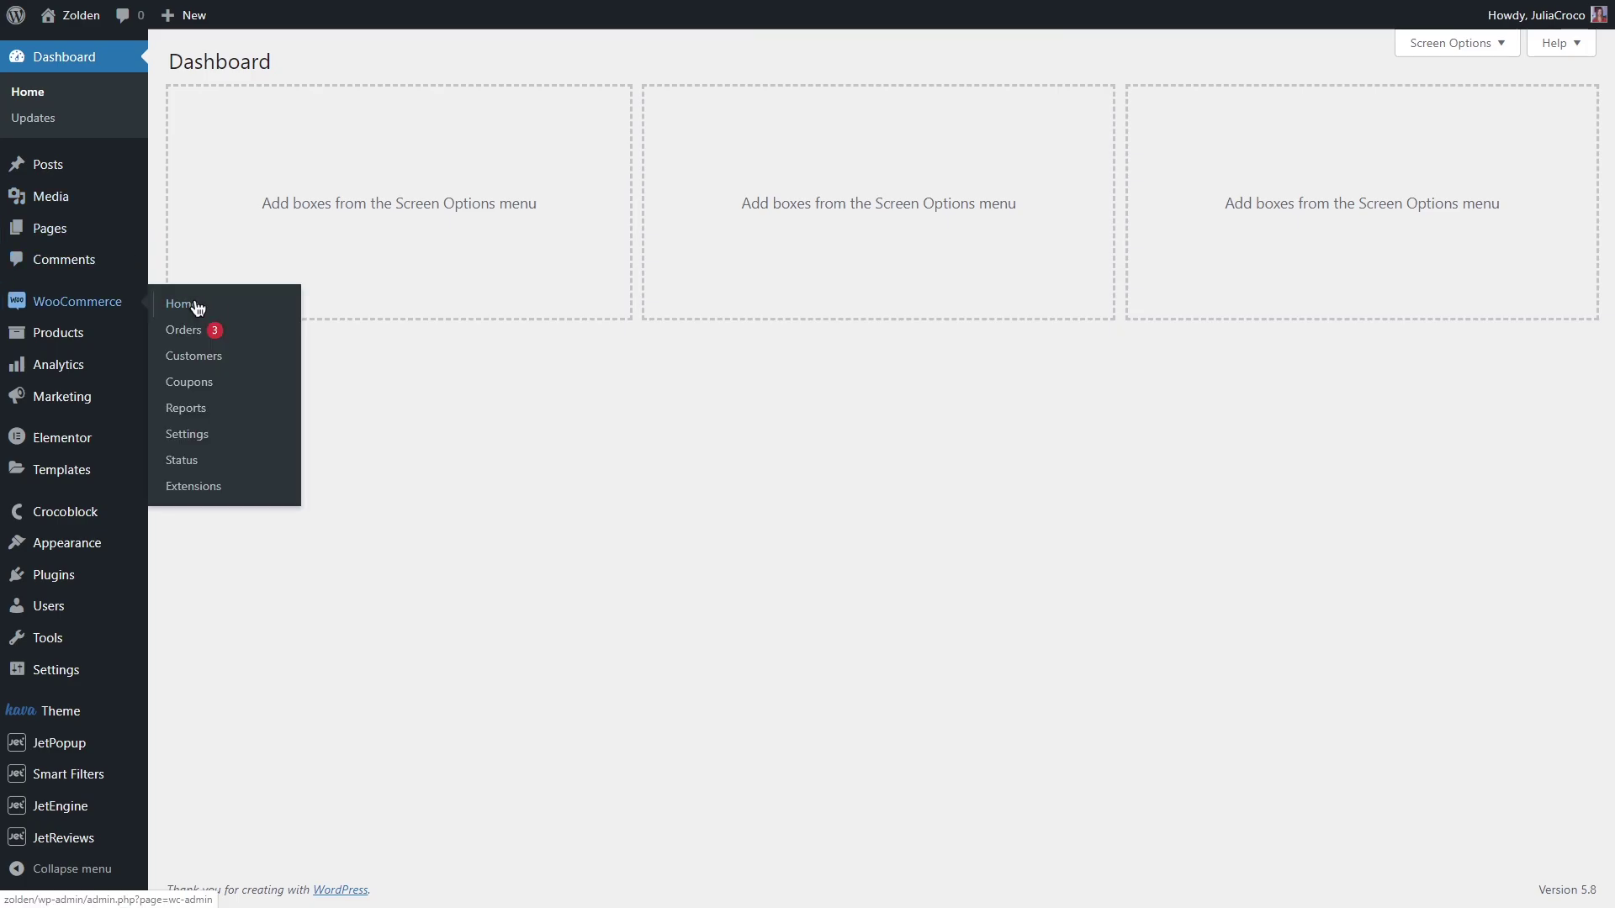
left_click(252, 438)
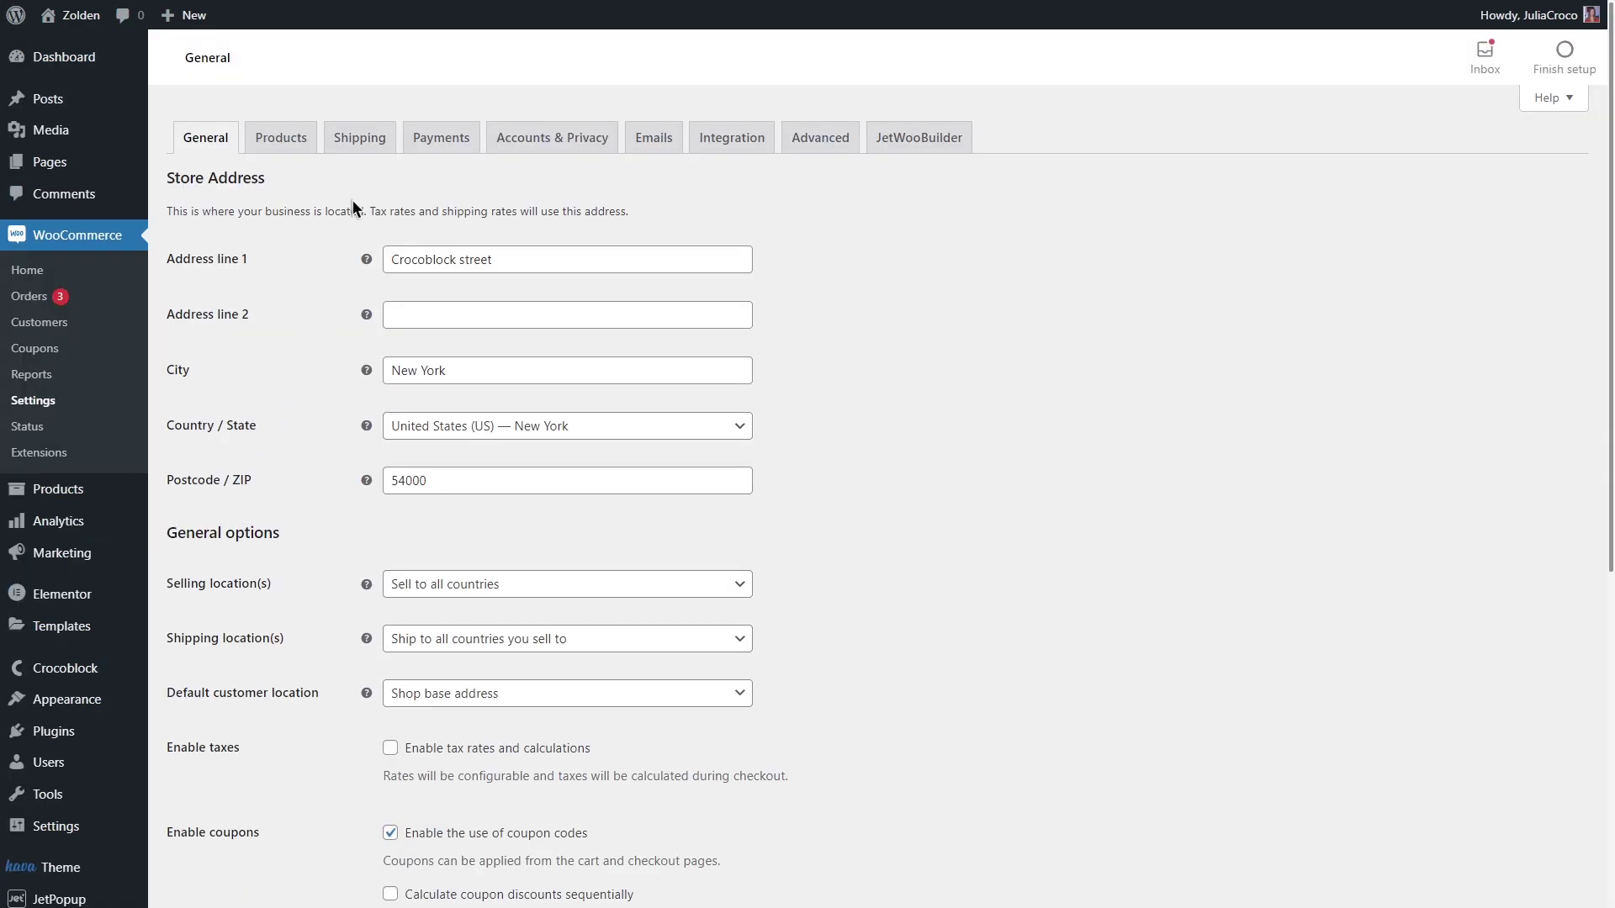
left_click(364, 140)
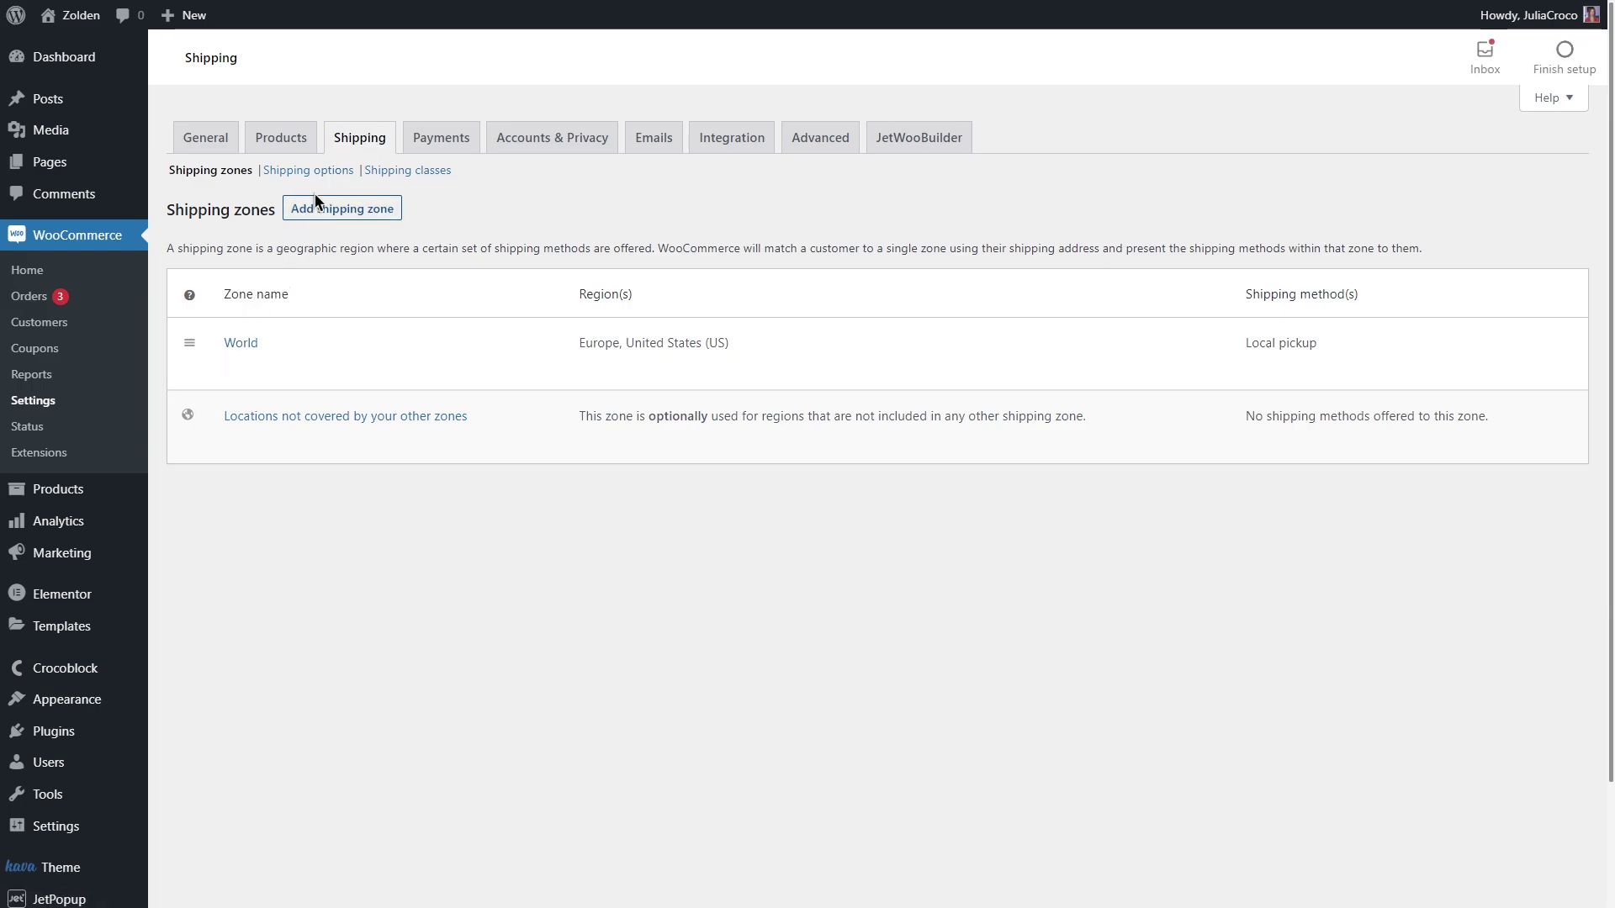
left_click(324, 171)
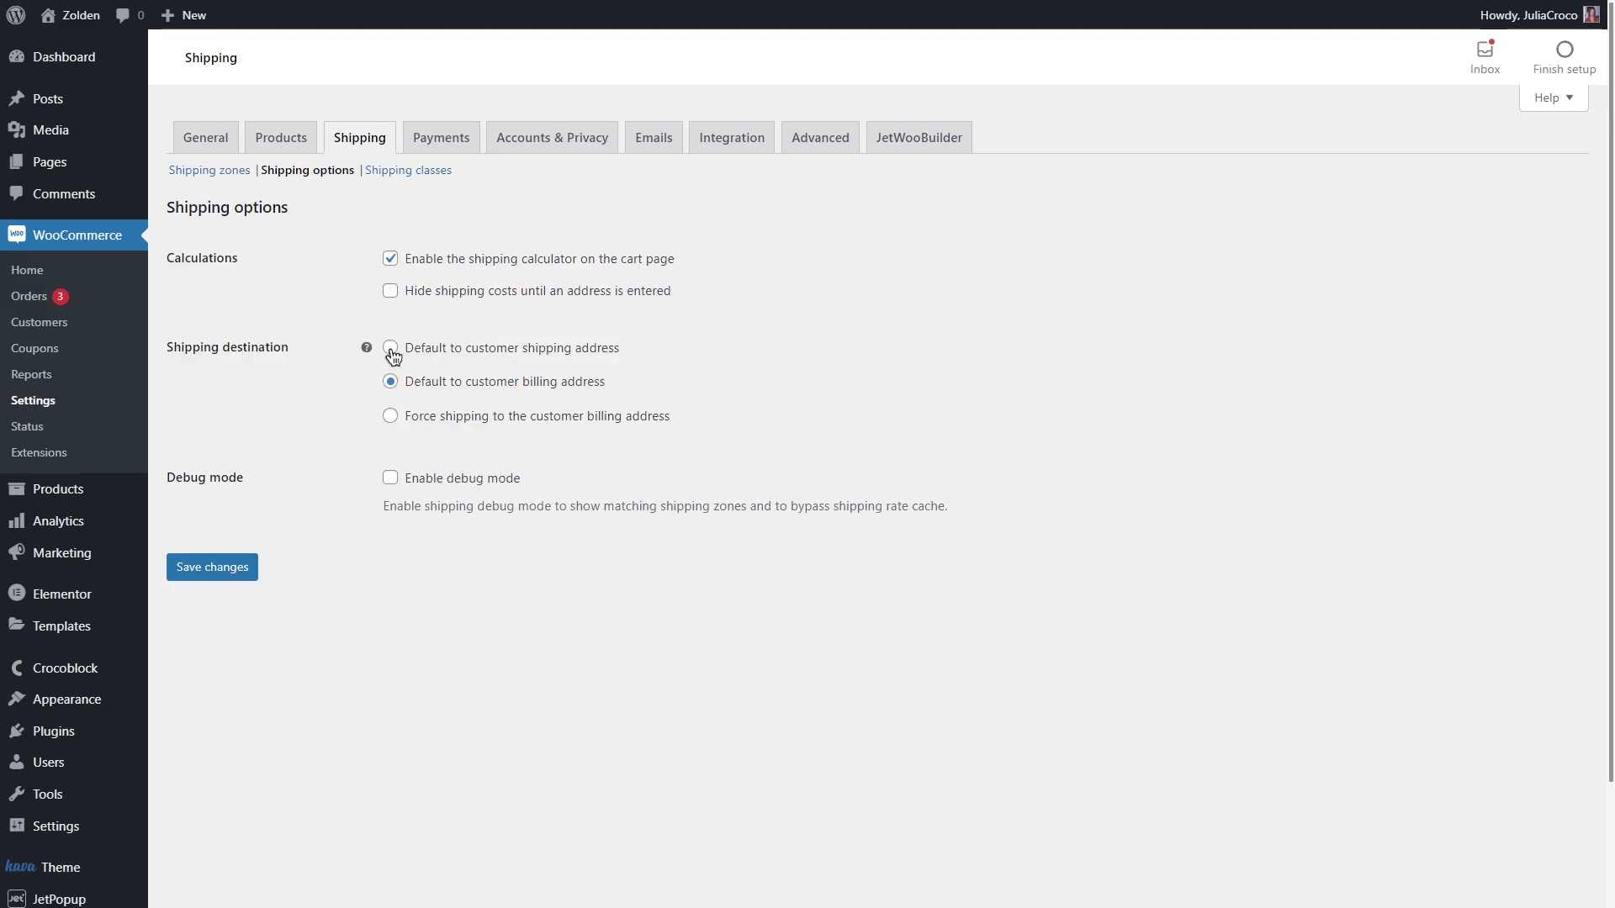
left_click(392, 352)
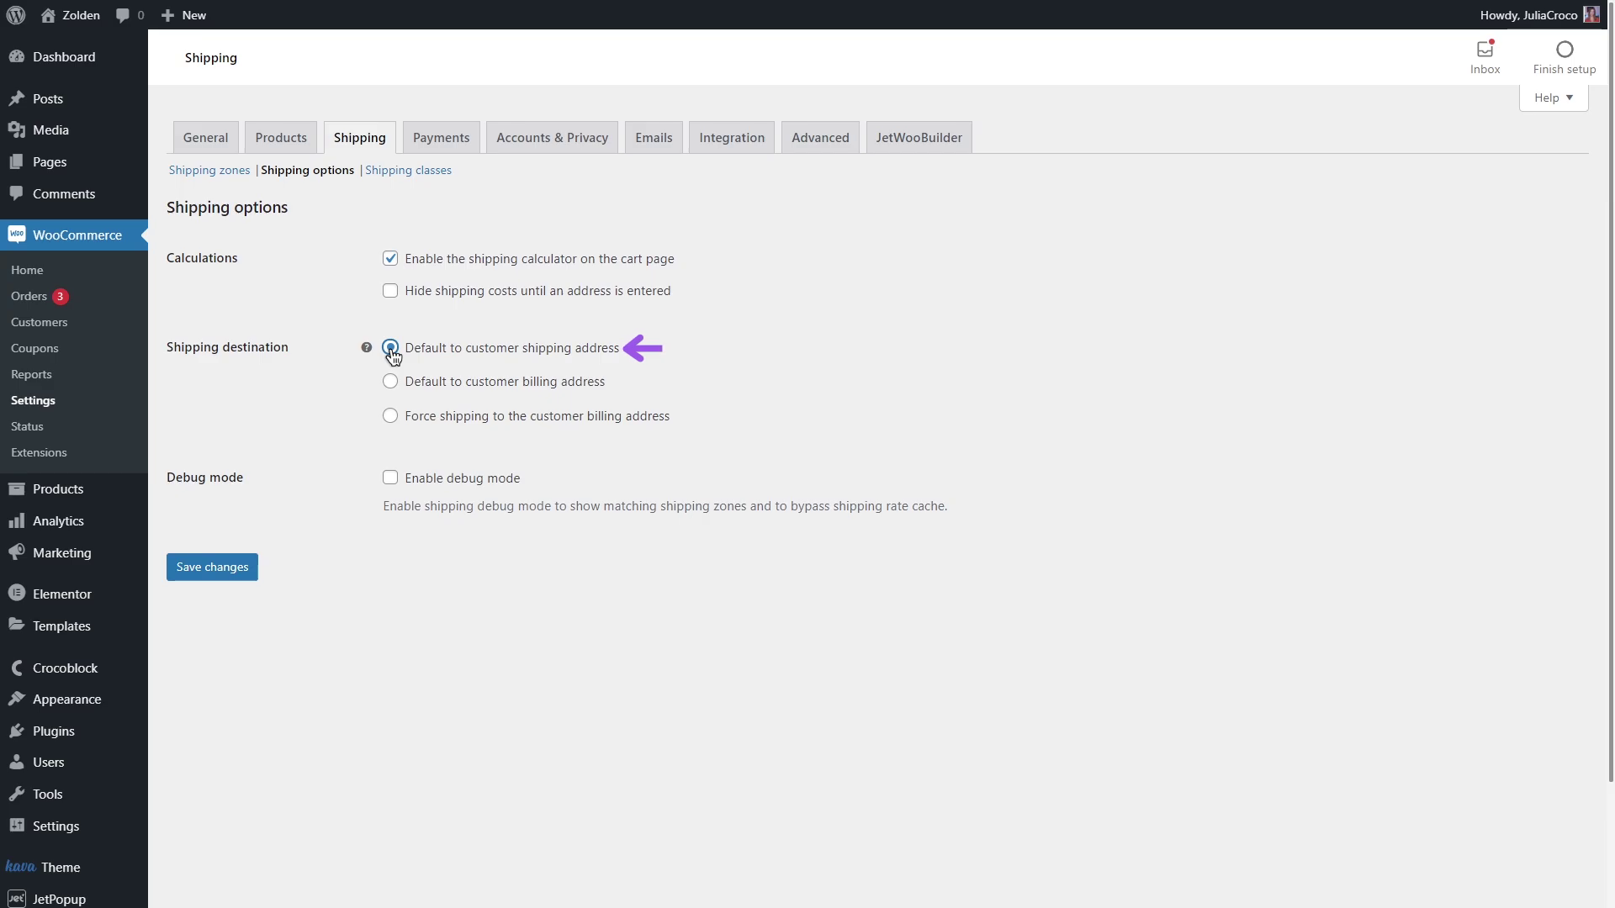
- Save the shipping options and view the storefront checkout's 2. Shipping step
left_click(214, 571)
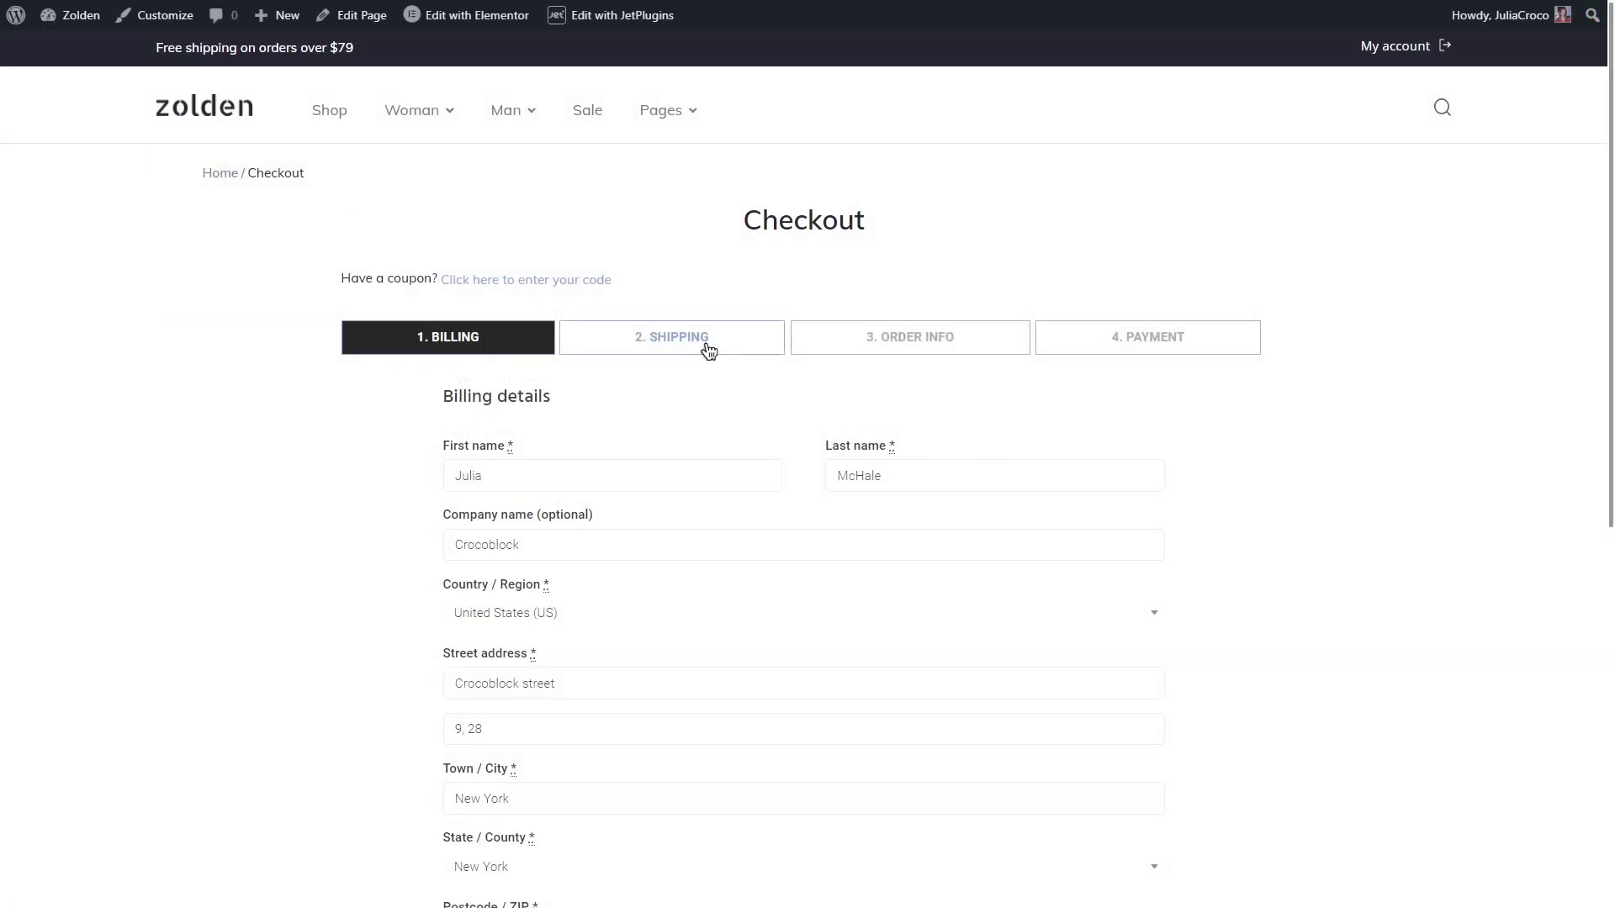
left_click(702, 343)
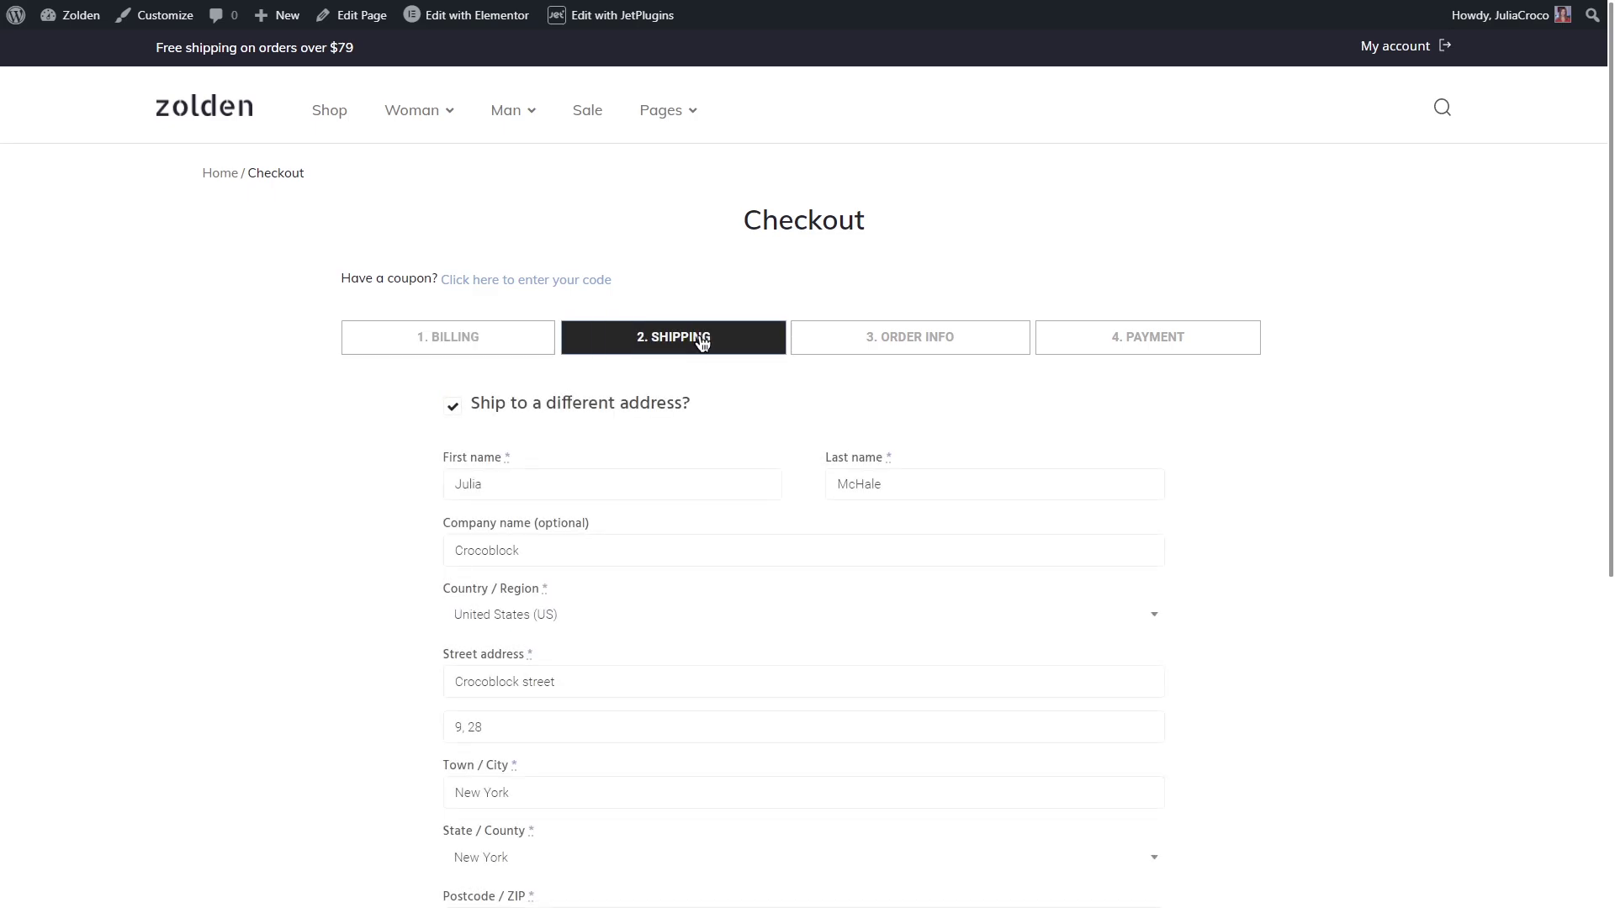